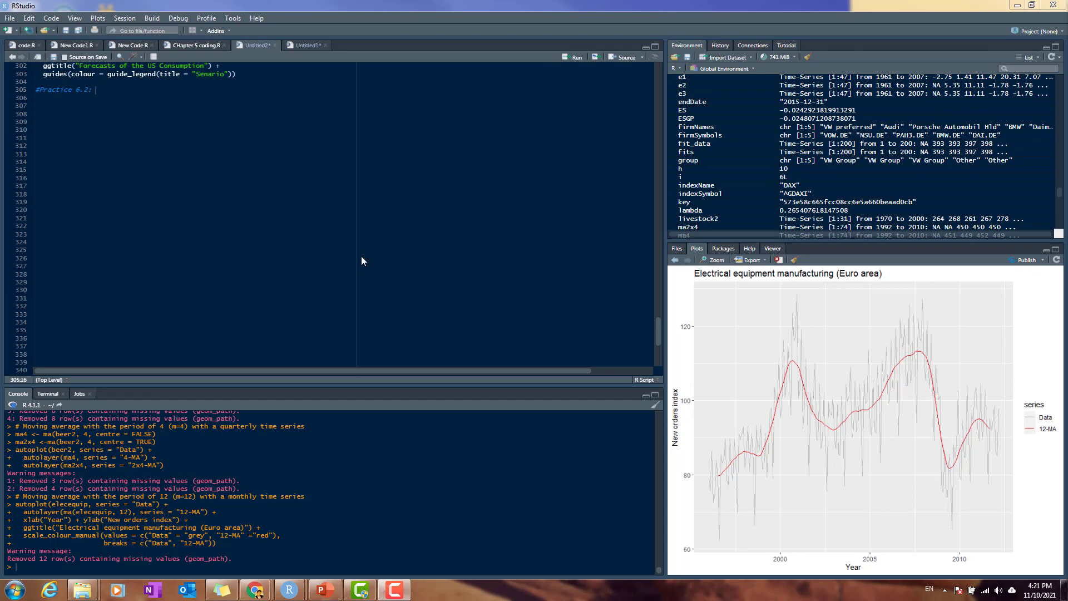
Step: Complete the heading comment as "#Practice 6.2: Moving Average" and load the fpp2 package with library(fpp2) below it
key(Up)
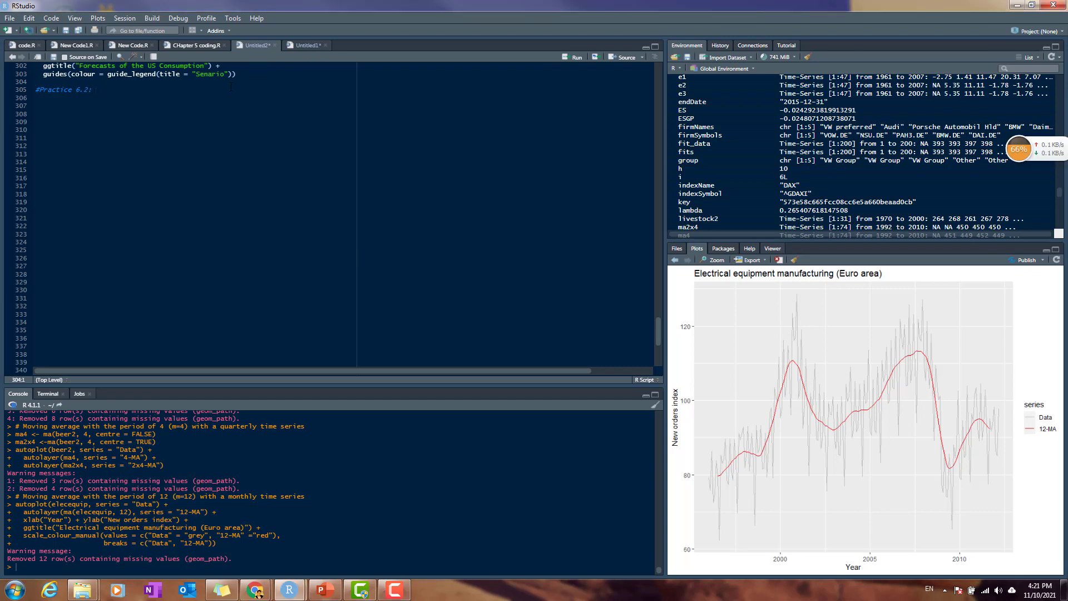
click(231, 90)
text(Moving)
text(Average)
key(Return)
text(library(fpp2))
key(ctrl+Return)
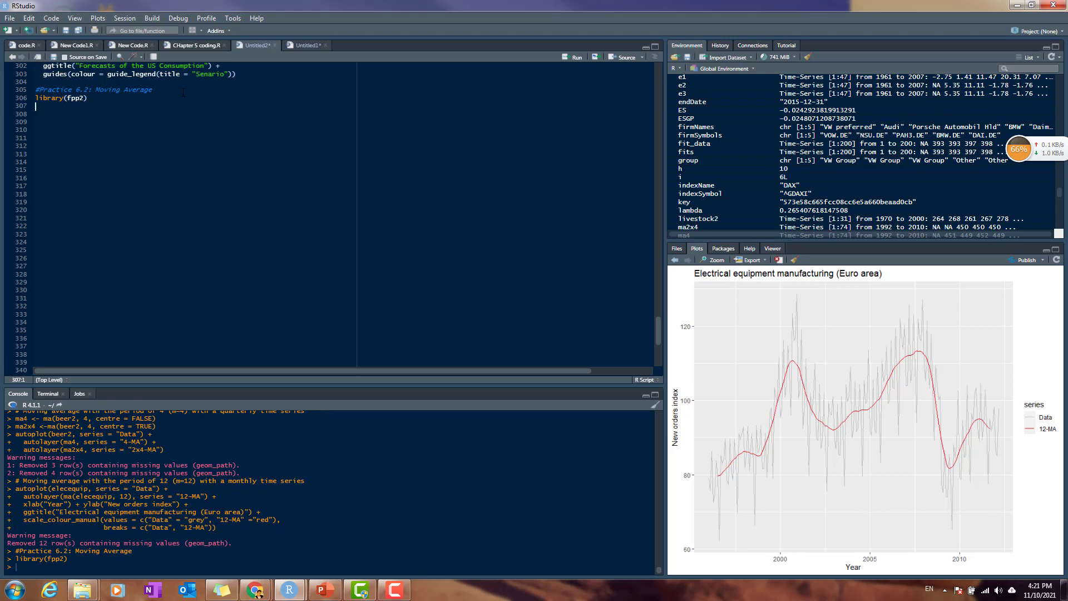
Step: Add ?elecsales on a new line and run it to open the dataset's documentation
text(?elecs)
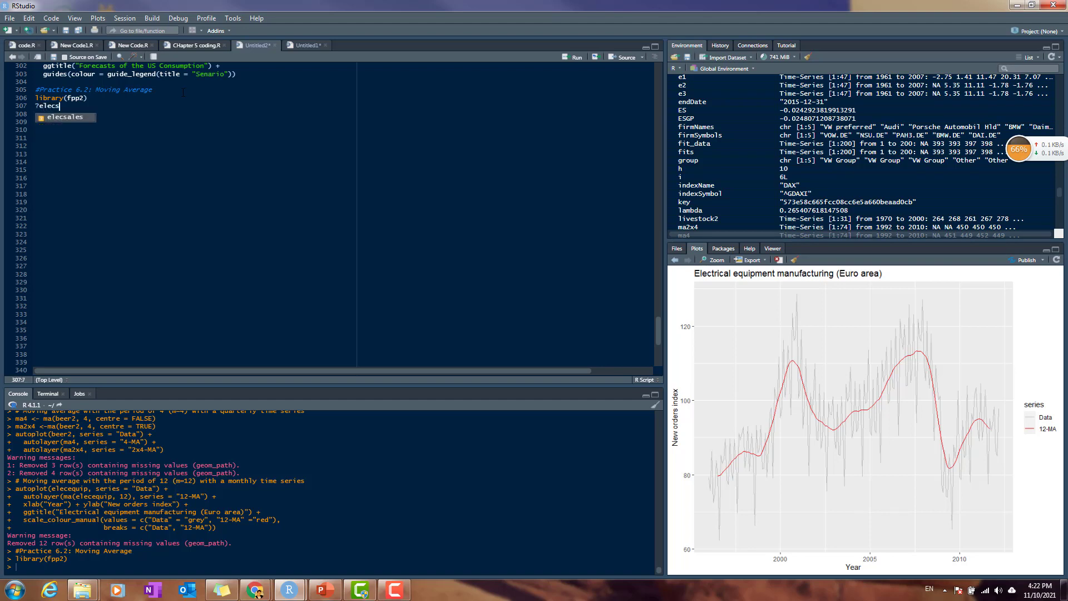
key(Tab)
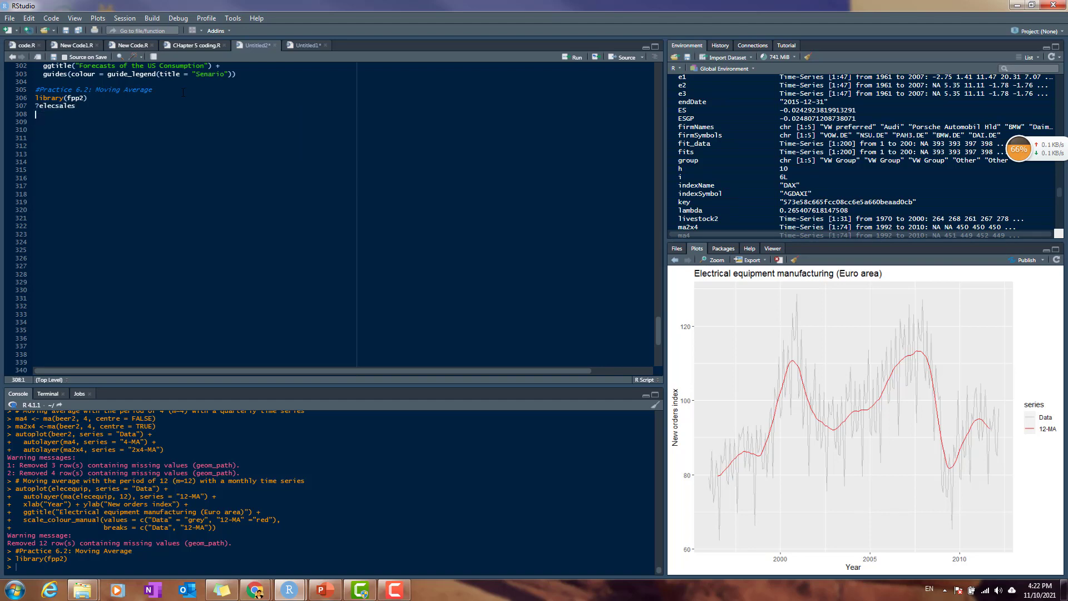
key(ctrl+Return)
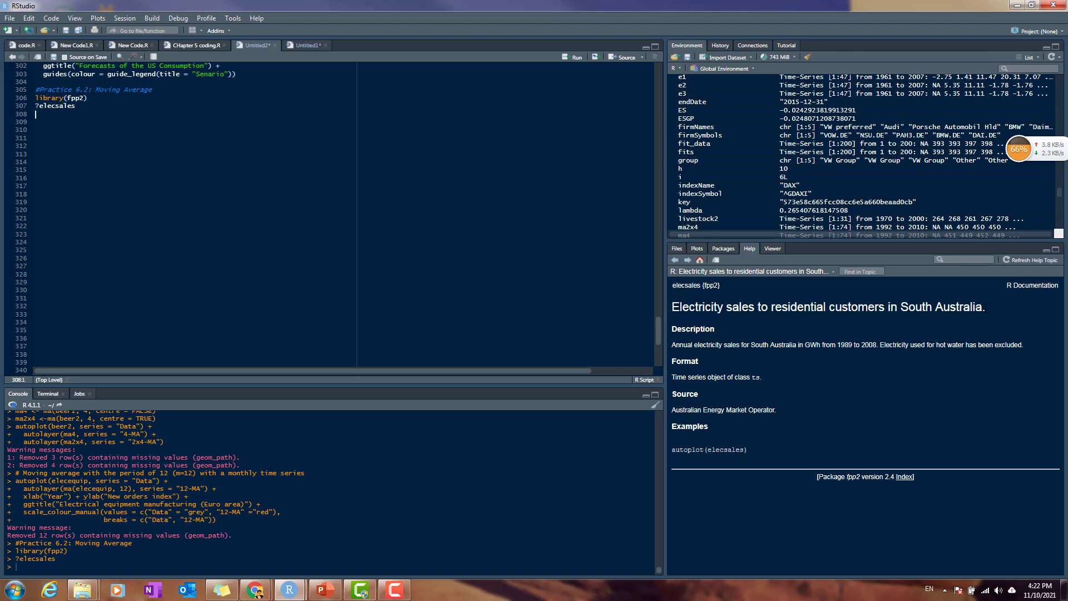
Step: Examine the elecsales help page's title and description for the data's content, time span and exclusions
mouse_move(986, 307)
mouse_down()
mouse_move(900, 306)
mouse_move(982, 308)
mouse_up()
click(895, 338)
click(835, 348)
drag(680, 345, 821, 346)
click(812, 347)
click(821, 348)
drag(891, 345, 1007, 341)
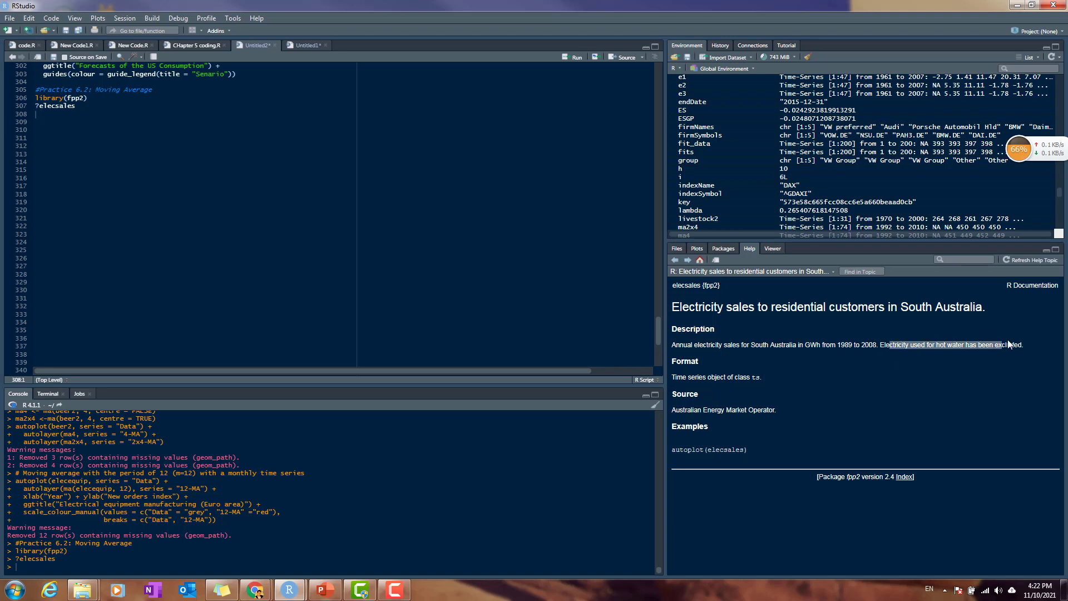
click(893, 357)
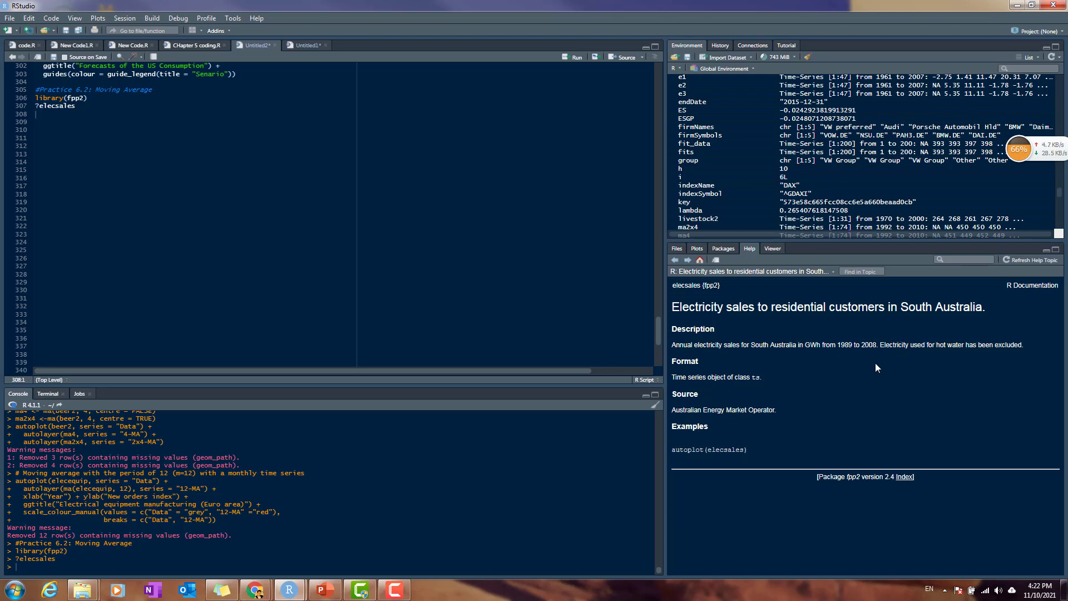
drag(967, 355, 1019, 345)
click(996, 357)
drag(672, 345, 738, 345)
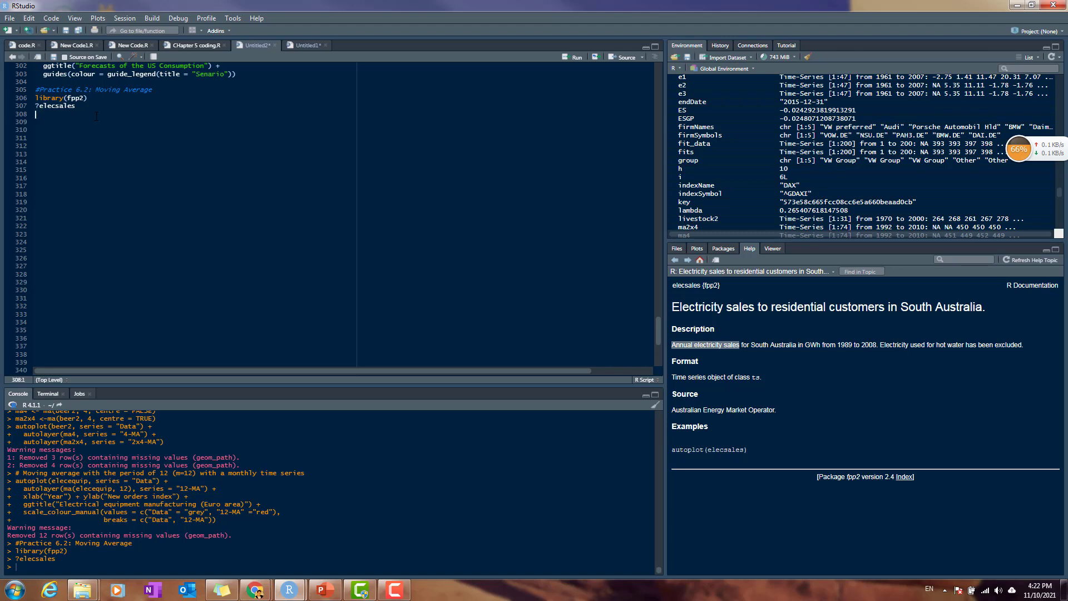
Step: Enter the dataset name elecsales on the line below ?elecsales in the script
text(lec)
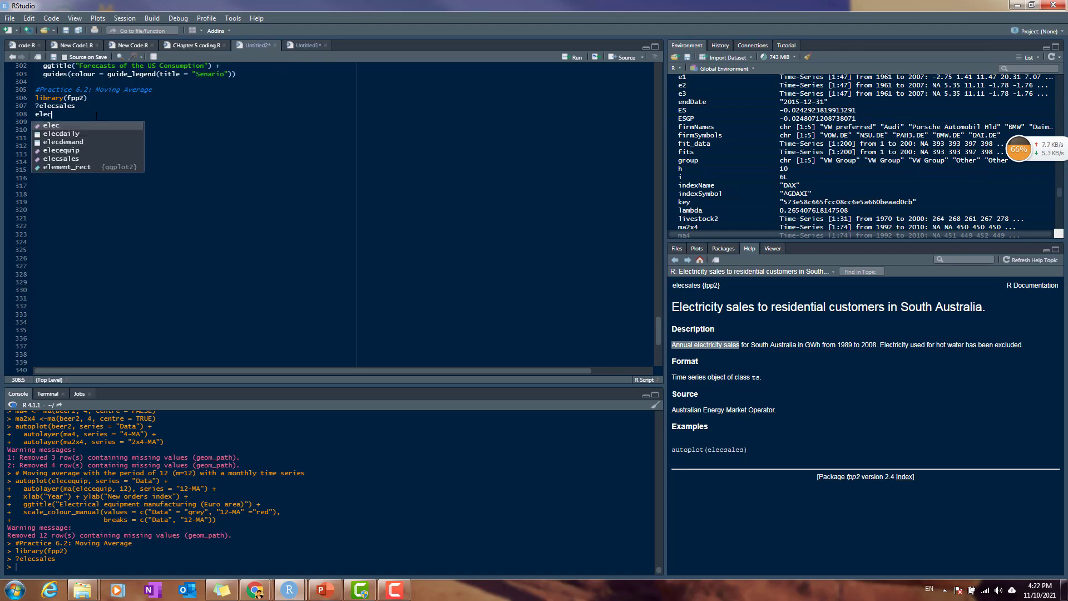
key(Down)
key(Down)
key(Down)
key(Down)
key(Return)
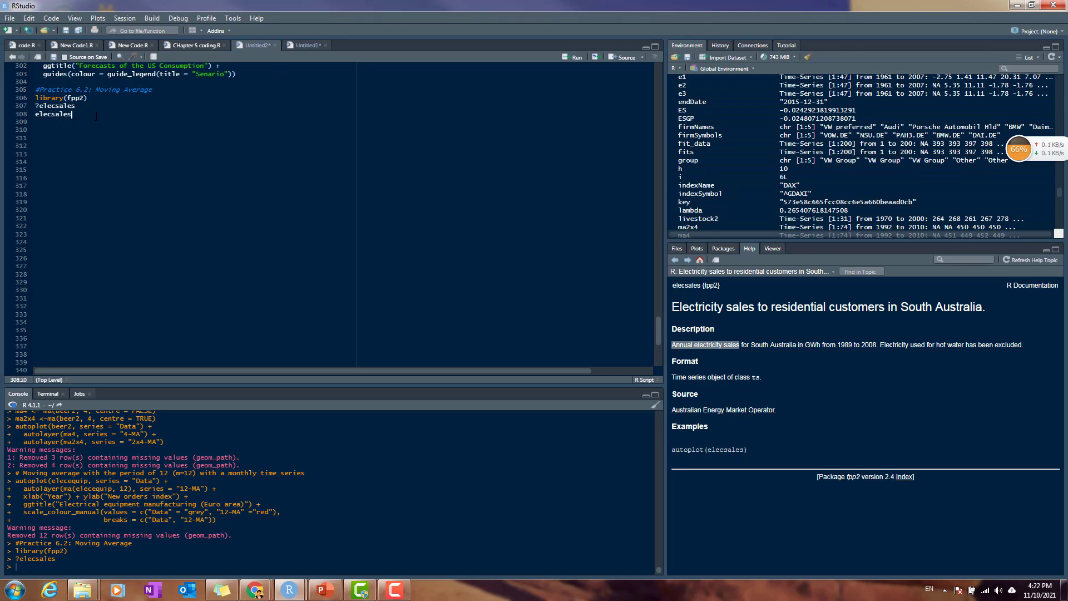
Step: Insert library(tidyverse) directly below library(fpp2) and run it
key(Up)
key(End)
key(Return)
text(luibr)
key(BackSpace)
key(BackSpace)
text(ib)
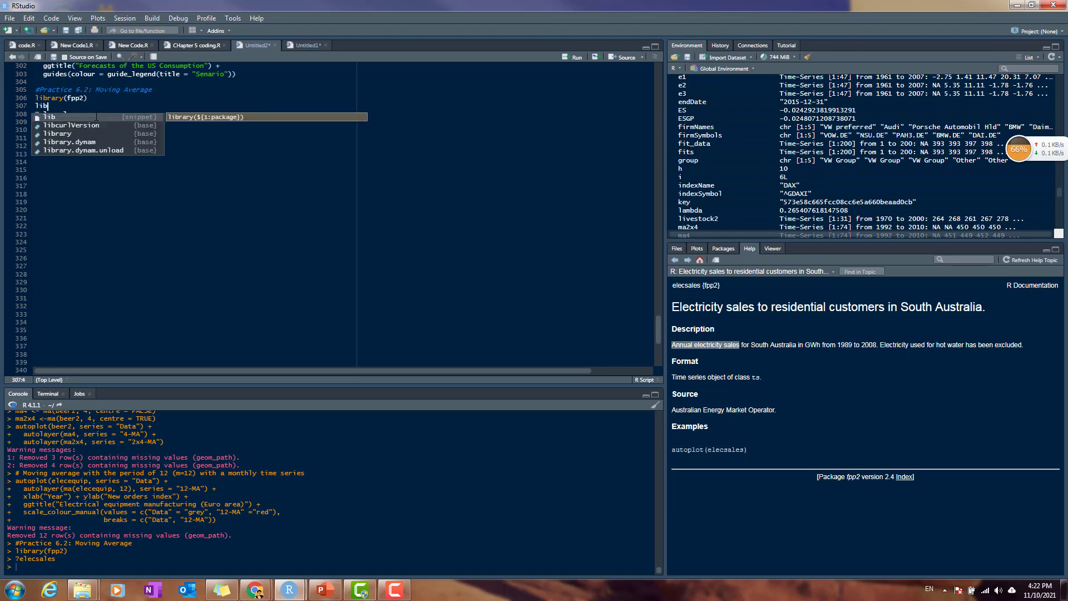
text(ra)
key(Return)
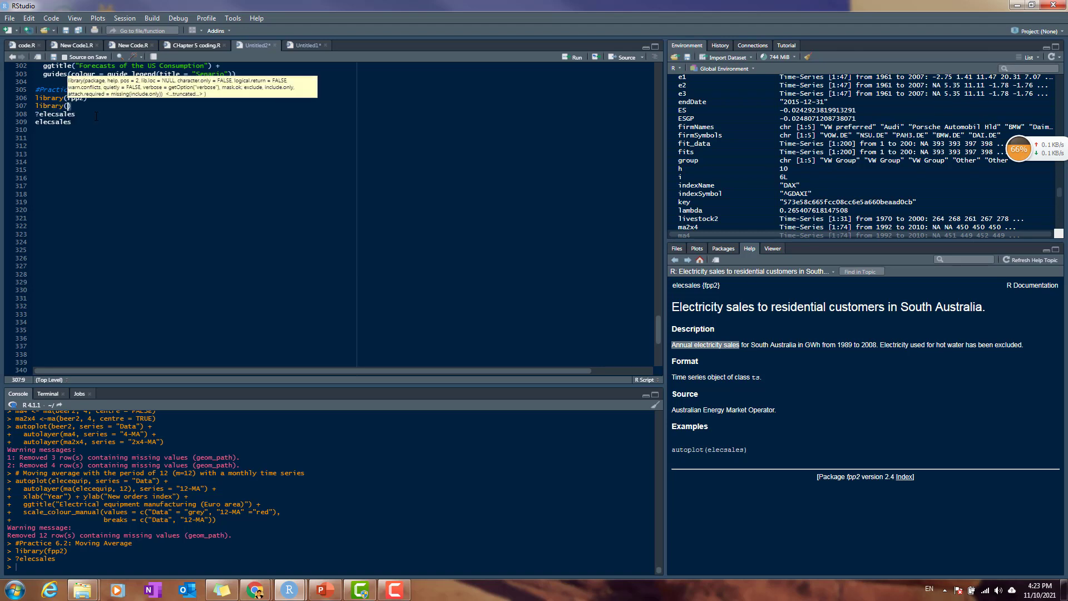
text(tidyverse)
key(ctrl+Return)
Step: Extend the elecsales line with %>% autoplot() and run it to plot the series
key(End)
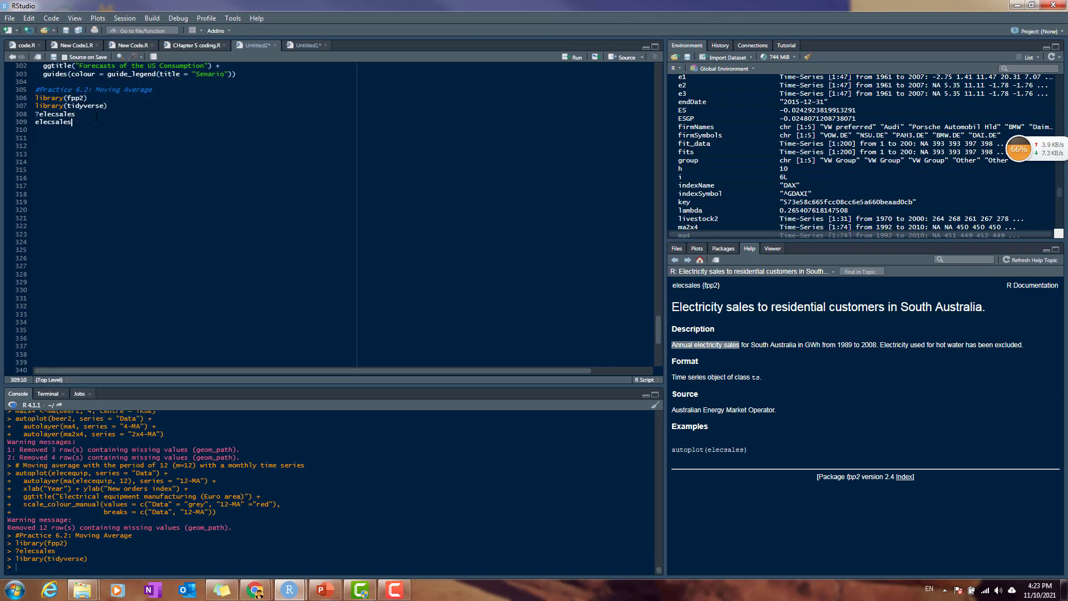
text(%>% autoplot())
key(ctrl+Return)
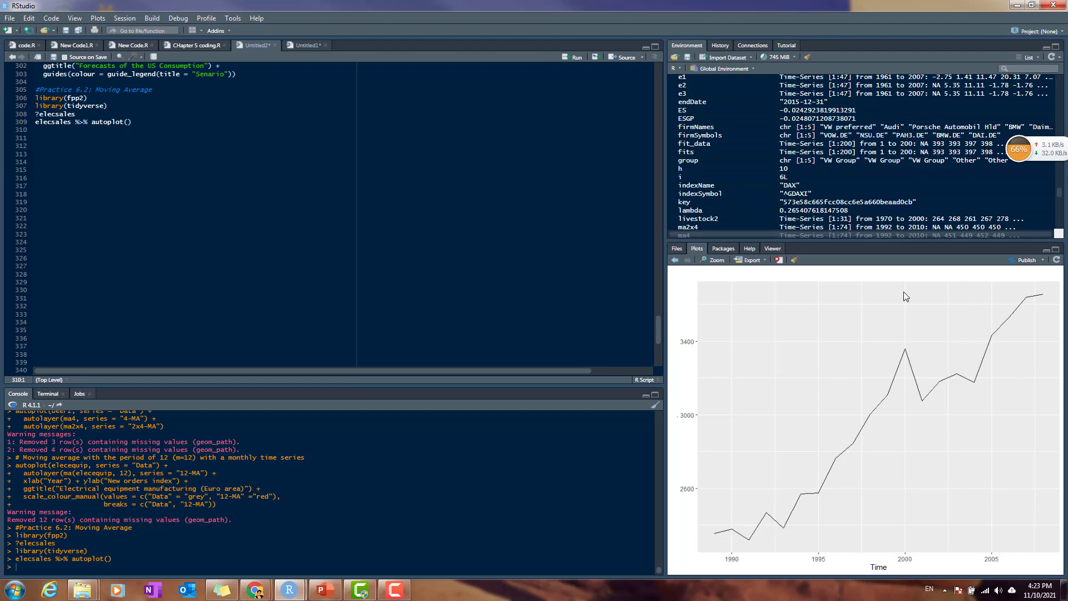
Step: Insert str(elecsales) above the autoplot line and run it to inspect the dataset's structure
click(177, 111)
key(Return)
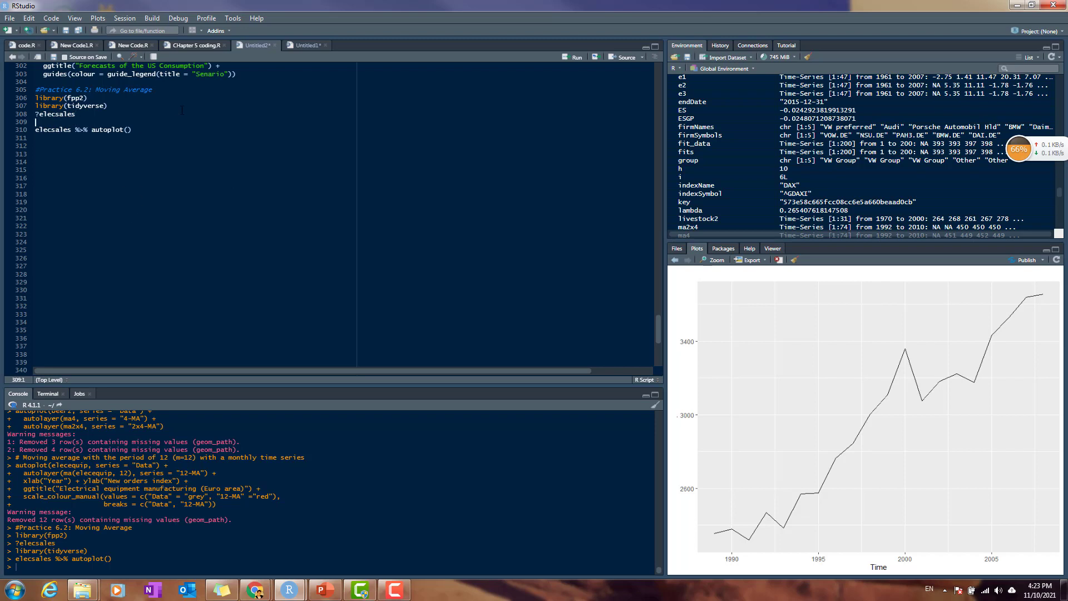
text(str(elecsales)
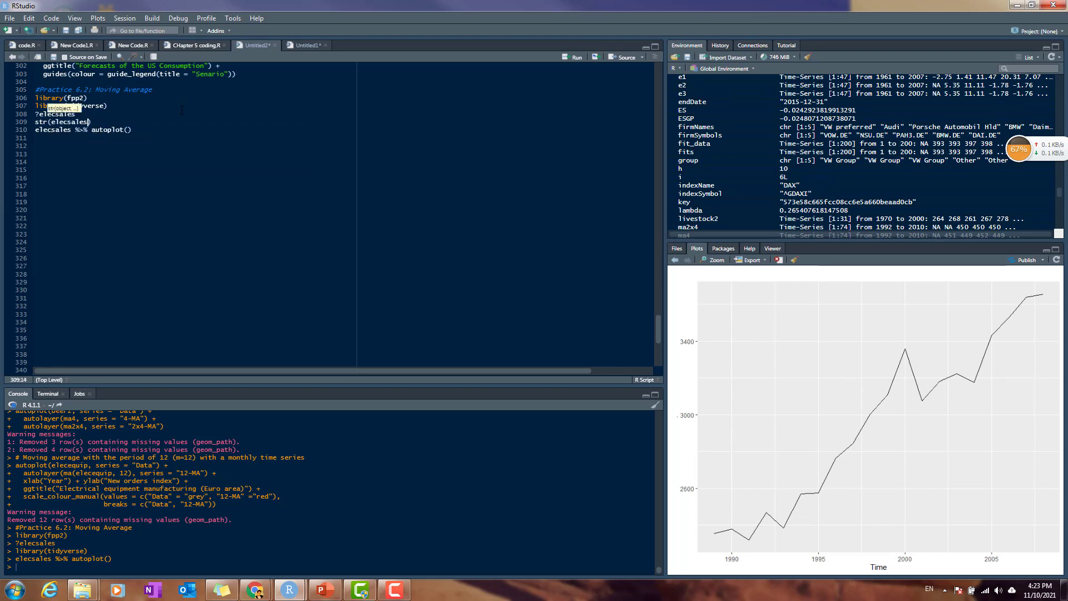
key(ctrl+Return)
Step: Add head(elecsales) below the str call and run it to print the first observations
key(Return)
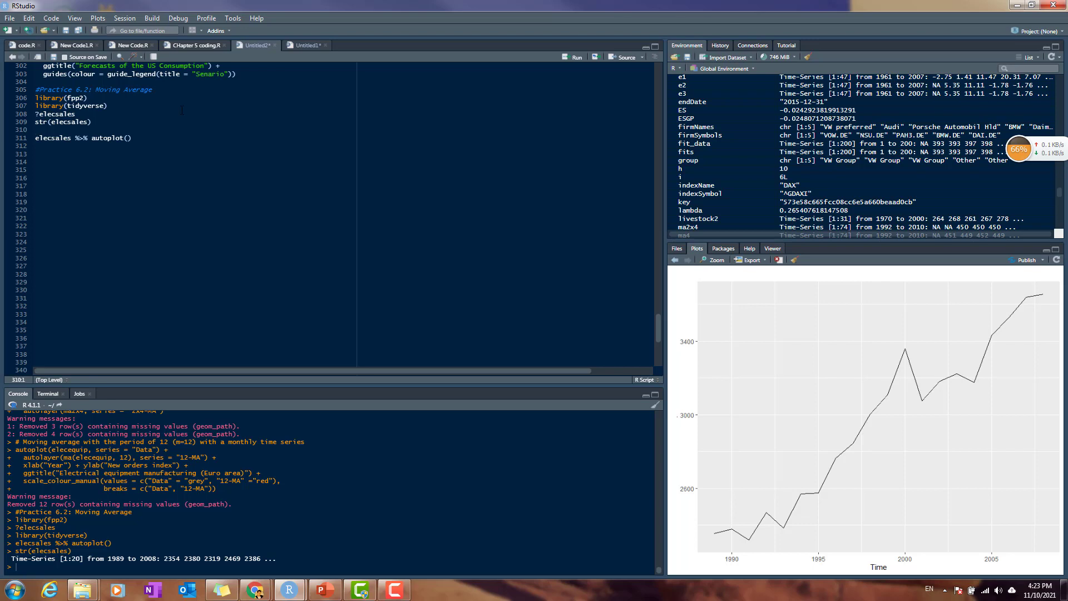
text(head(elec)
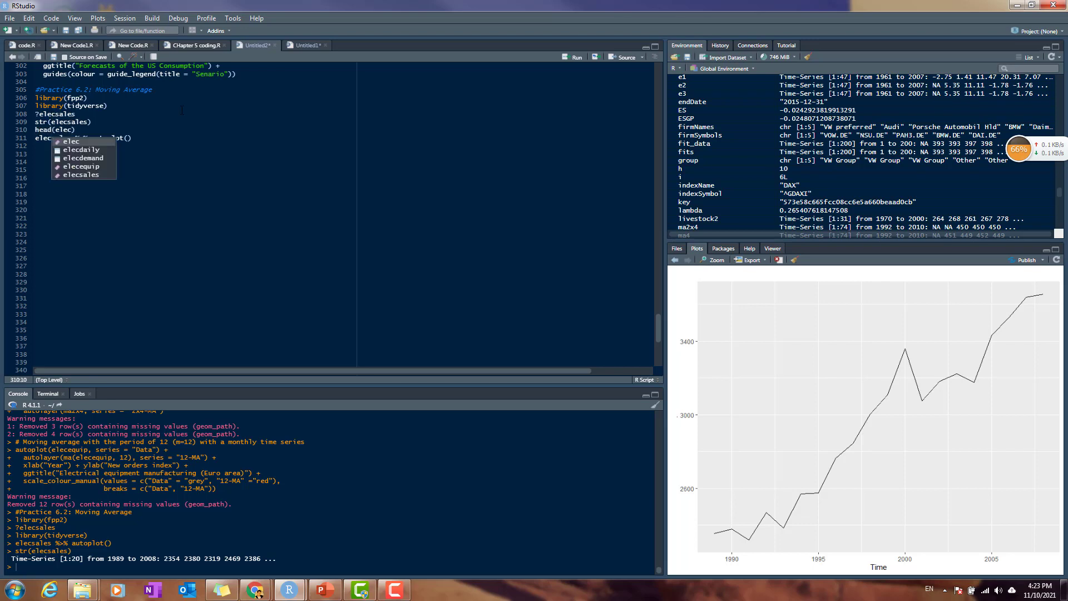
key(Down)
key(Down)
key(Down)
key(Down)
key(Return)
key(ctrl+Return)
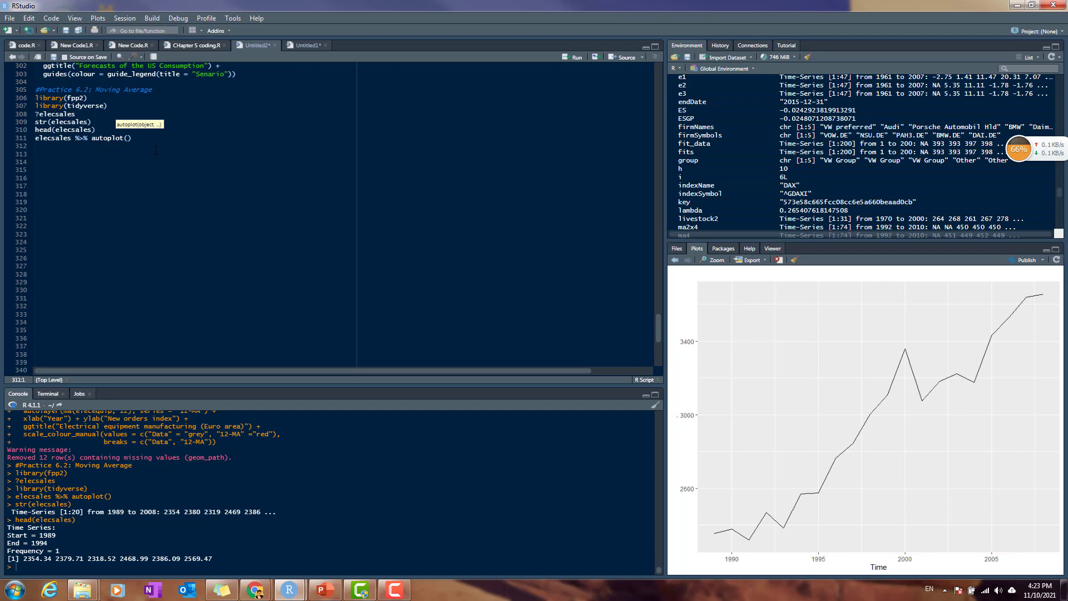
Step: Extend the elecsales plot code with xlab("Year") and ylab("Gwh") axis labels
key(ctrl+Return)
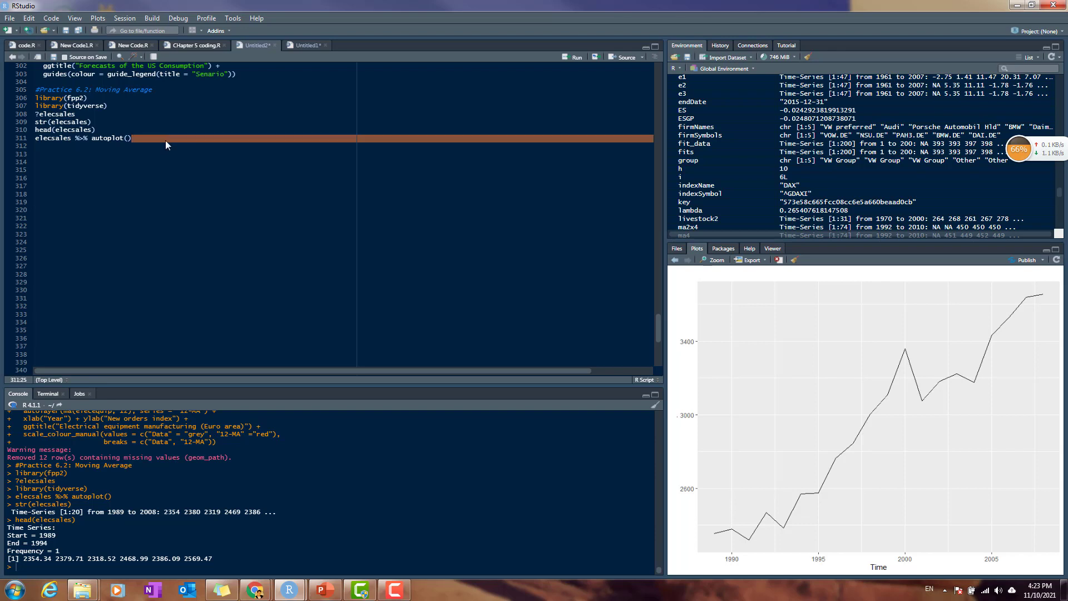
click(166, 140)
text(+)
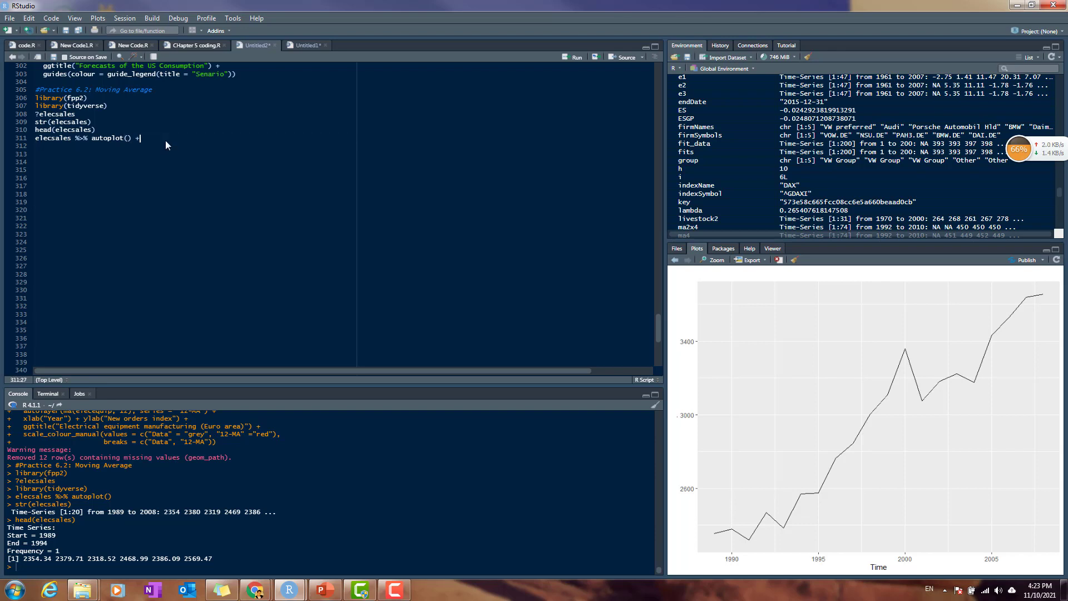
key(Return)
text(xlab(")
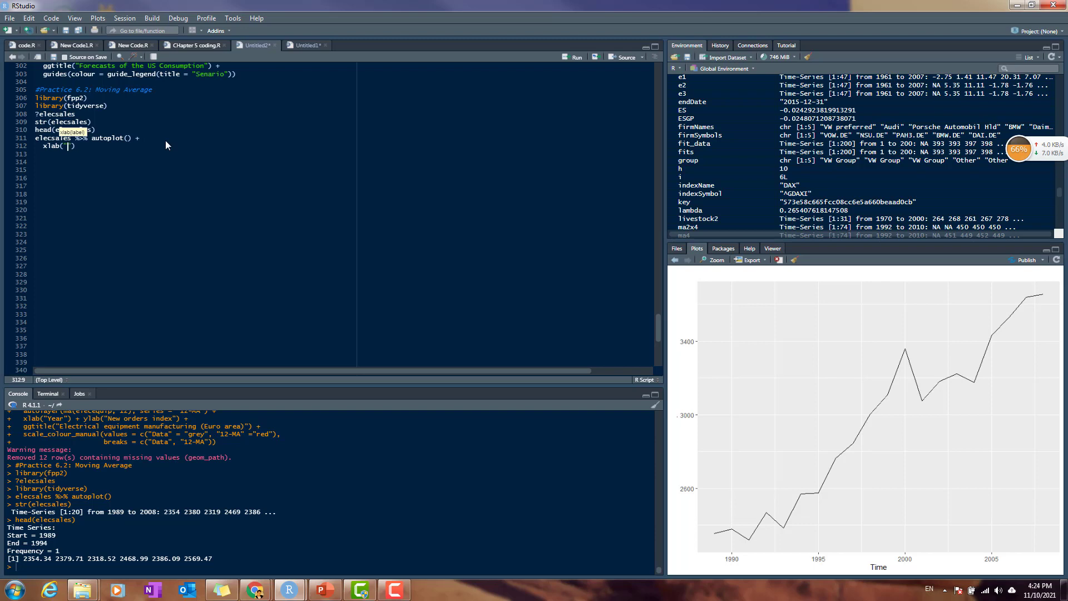
text(Year")
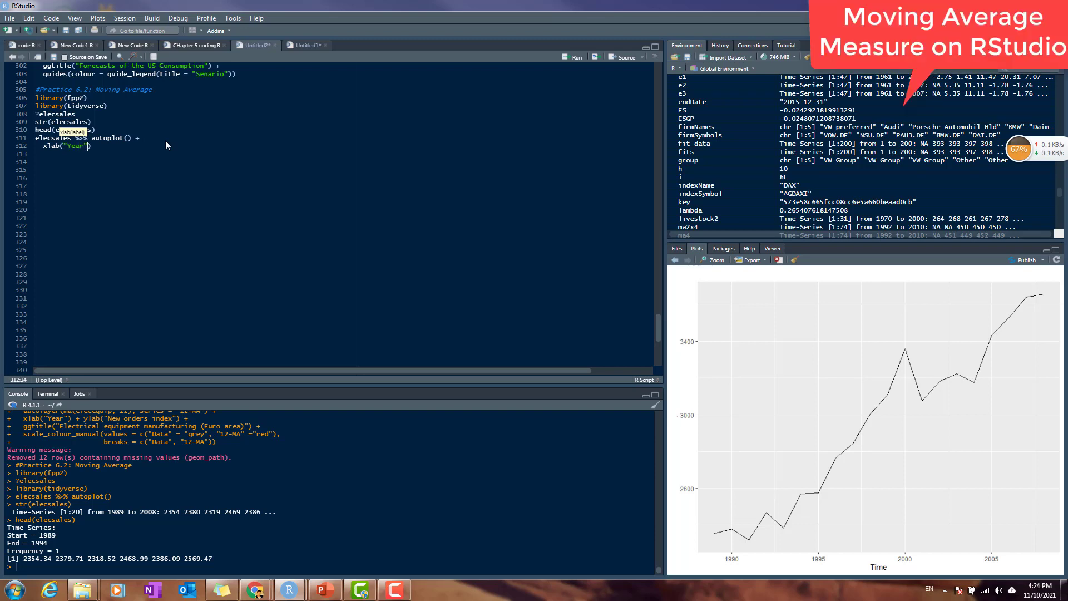
text() +ylab("G)
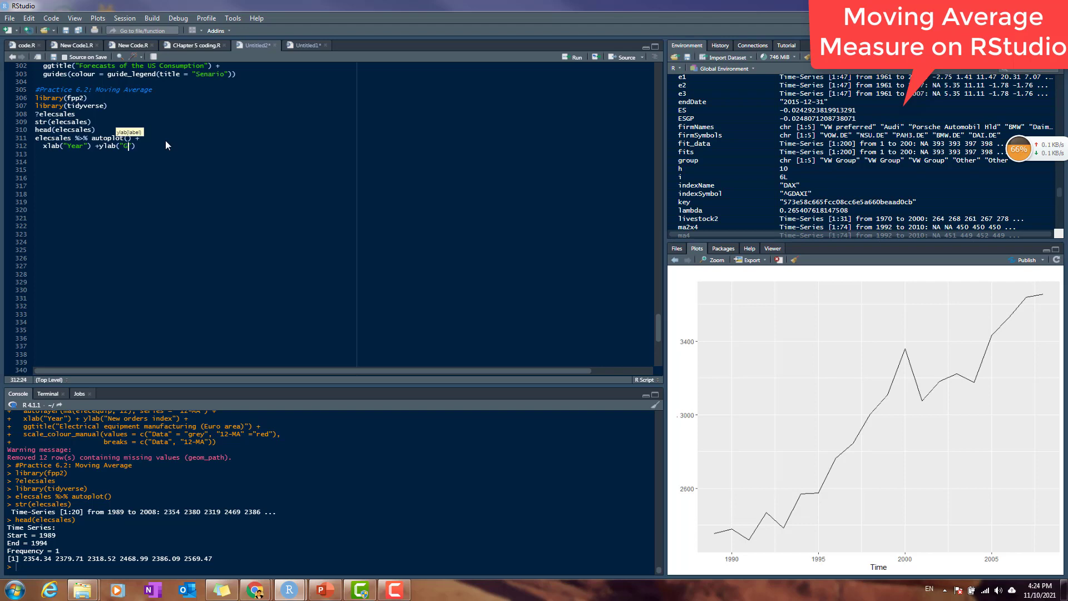
text(w)
text(") +)
key(Return)
Step: Add ggtitle("Annual Electricity Sales: South Australia") to the plot code and run the whole plot statement
text(ggtit)
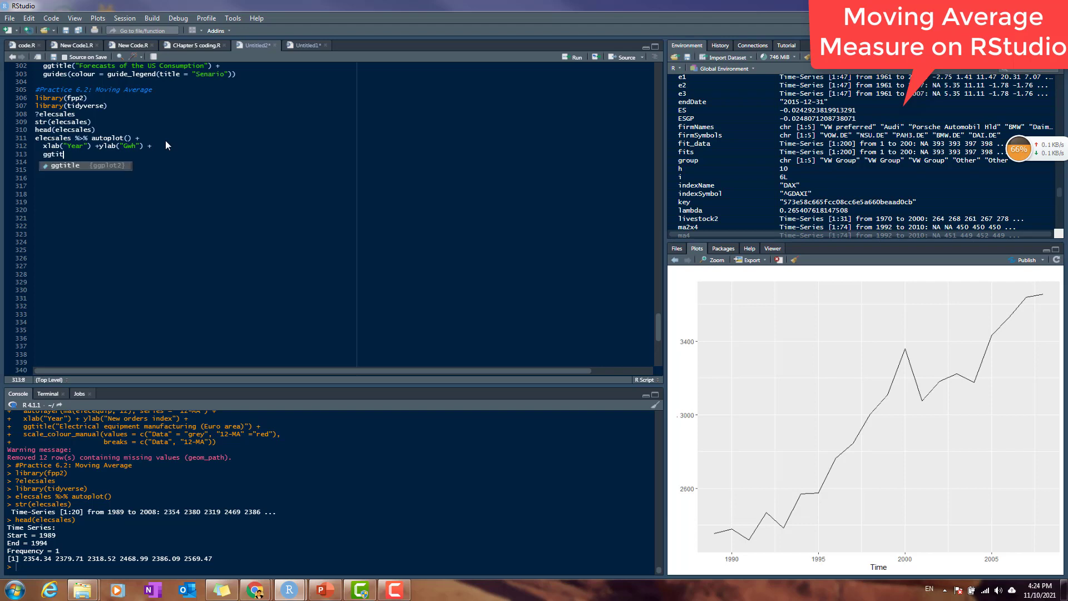
key(Return)
text(")
text(Annau)
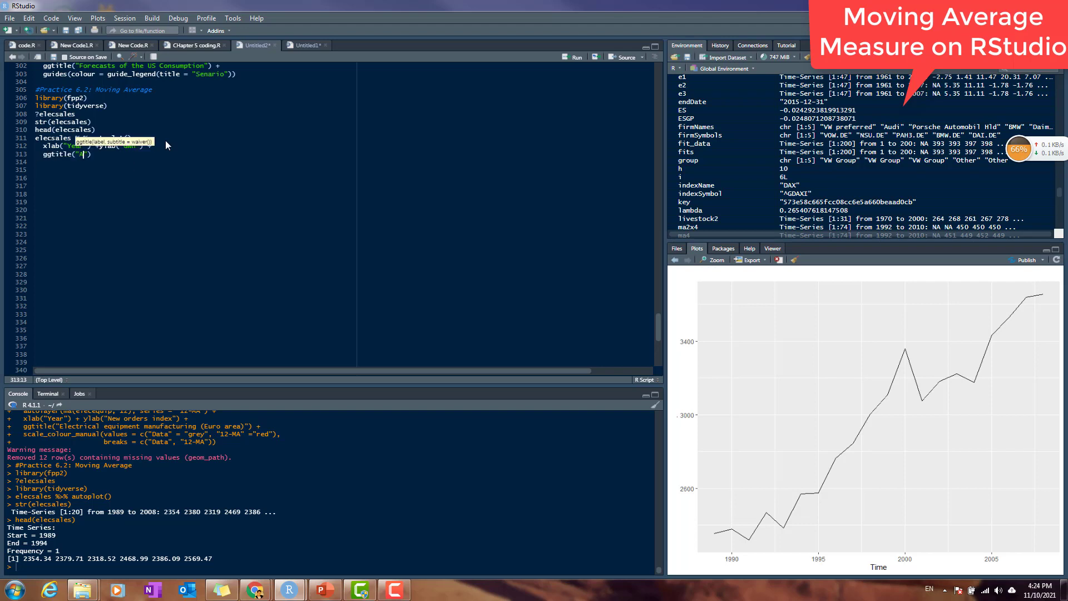
key(BackSpace)
key(BackSpace)
text(ual Electr)
key(BackSpace)
text(outh Australia"))
key(ctrl+Return)
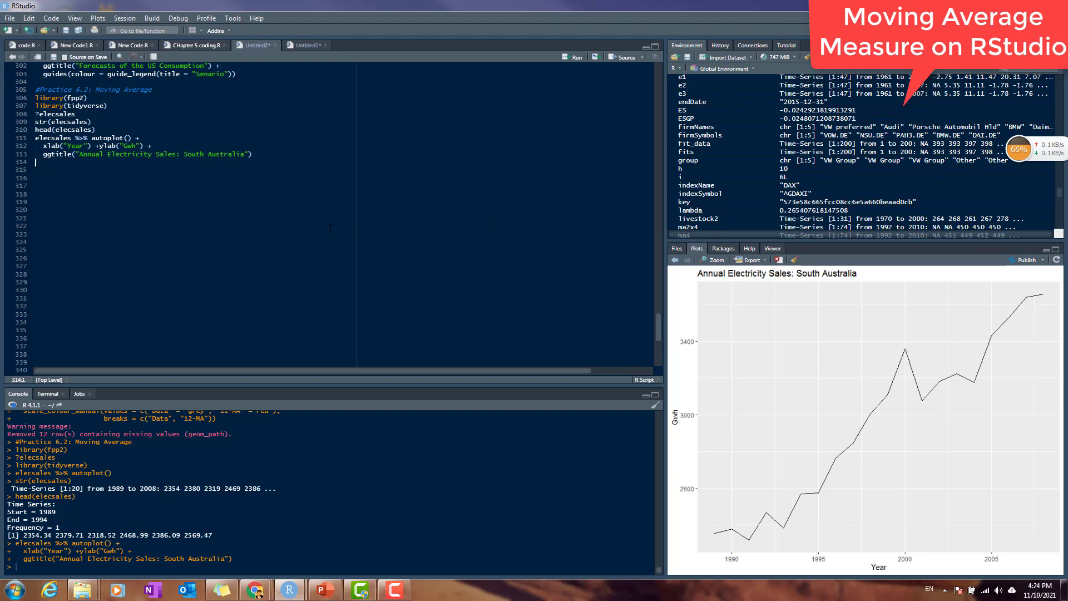
Step: Start a comment line below the plot code and insert "#First view about the dataset" above it
text(#)
key(End)
key(Return)
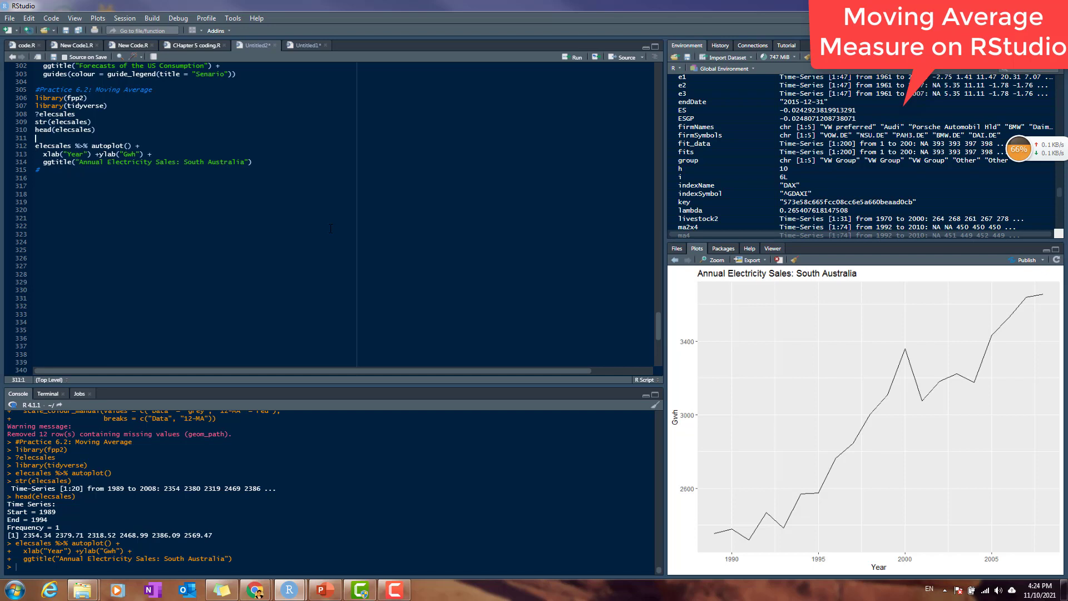
text(#First view about the dataset)
Step: Complete the comment below the plot code as "#Moving Average measure with m=5 (odd period for moving average)"
key(Down)
key(Down)
key(Down)
key(Down)
text(Moving Average measure)
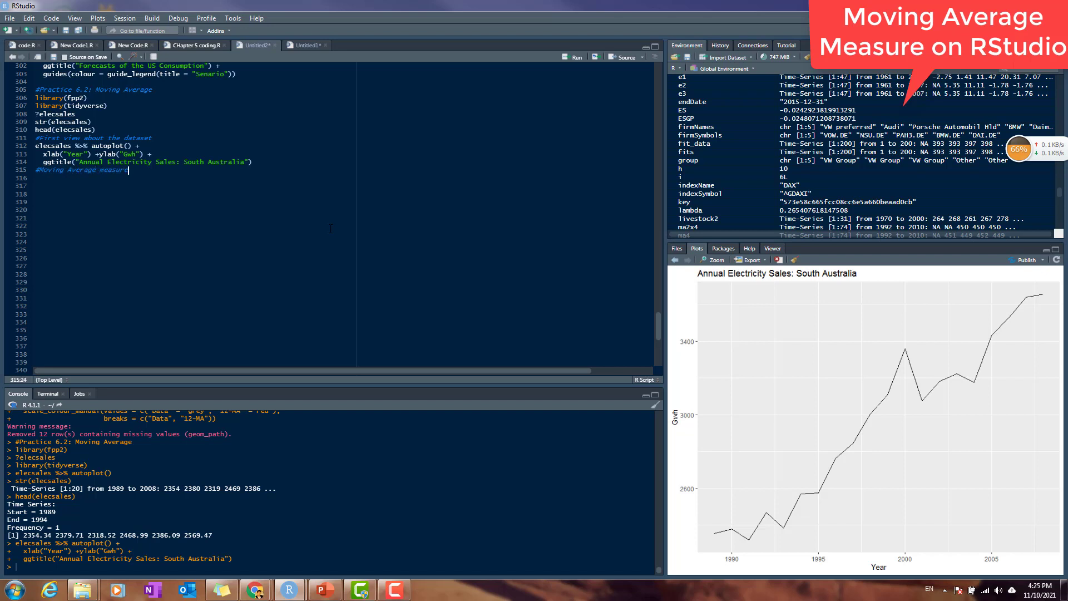
text( with m=)
text(3 ()
text(odd numbe)
key(BackSpace)
key(BackSpace)
key(BackSpace)
key(BackSpace)
key(BackSpace)
text(period for moving a)
text(e)
key(BackSpace)
text(verage)
key(Return)
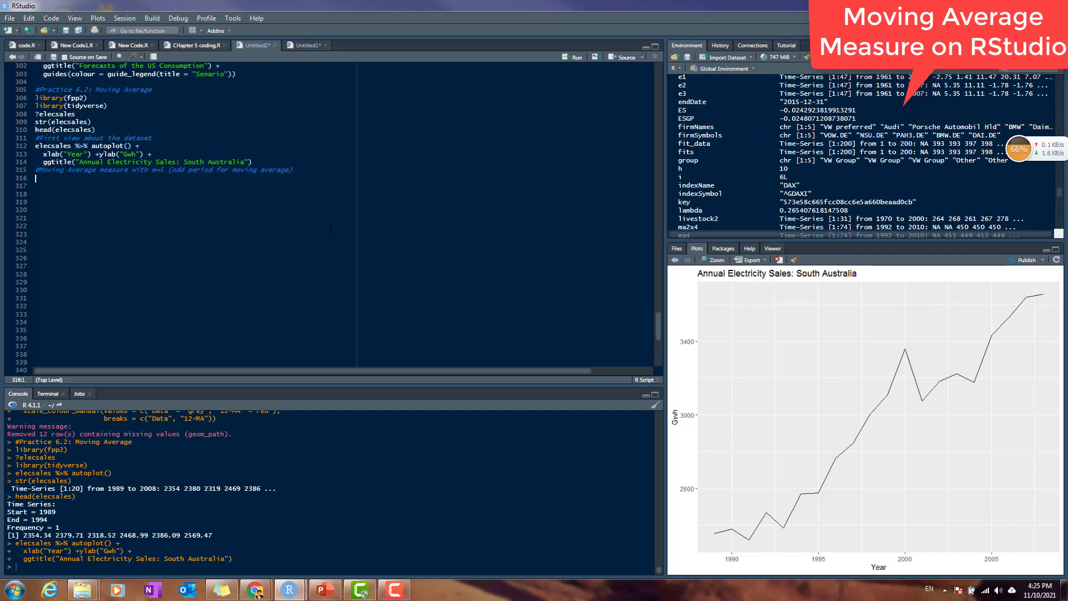
Step: Add ma(elecsales, 5) below the moving average comment, run it, and review the console output
key(BackSpace)
key(Return)
text(ma)
text((e;)
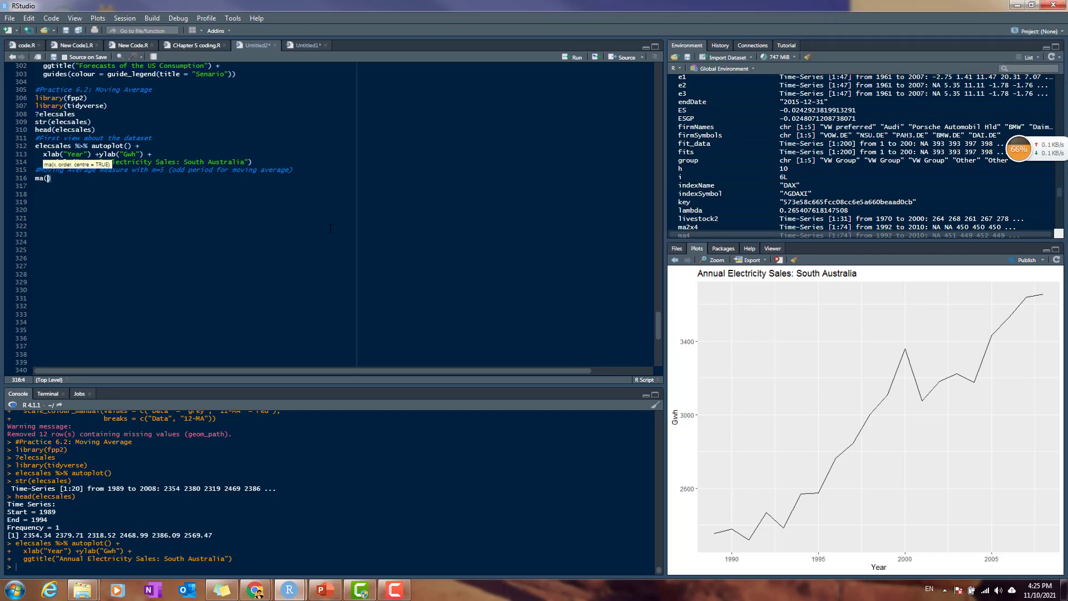
key(BackSpace)
text(lec)
key(Down)
key(Down)
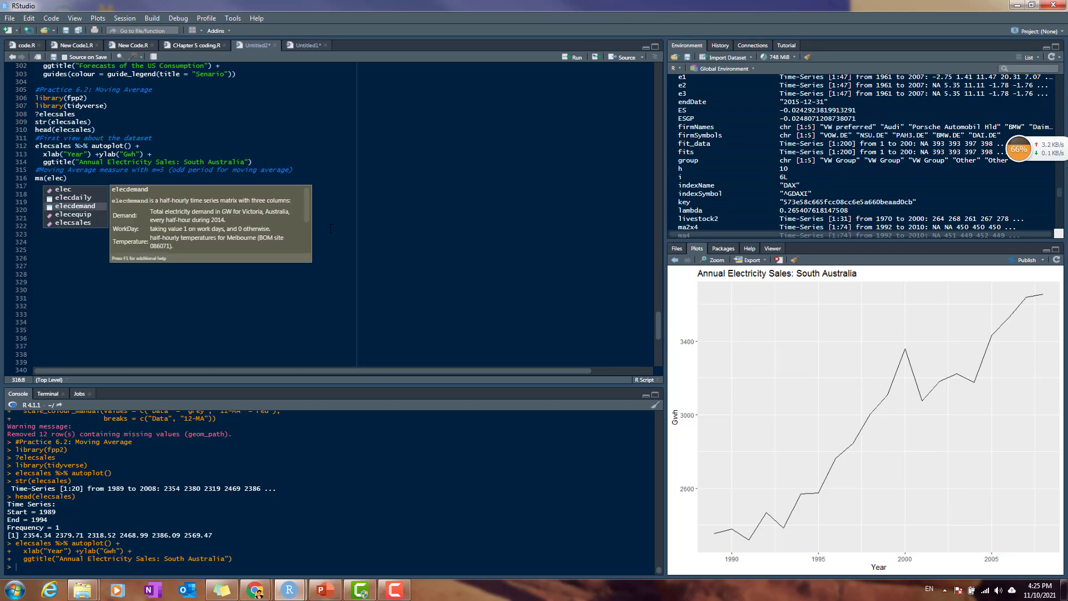
key(Down)
key(Down)
key(Return)
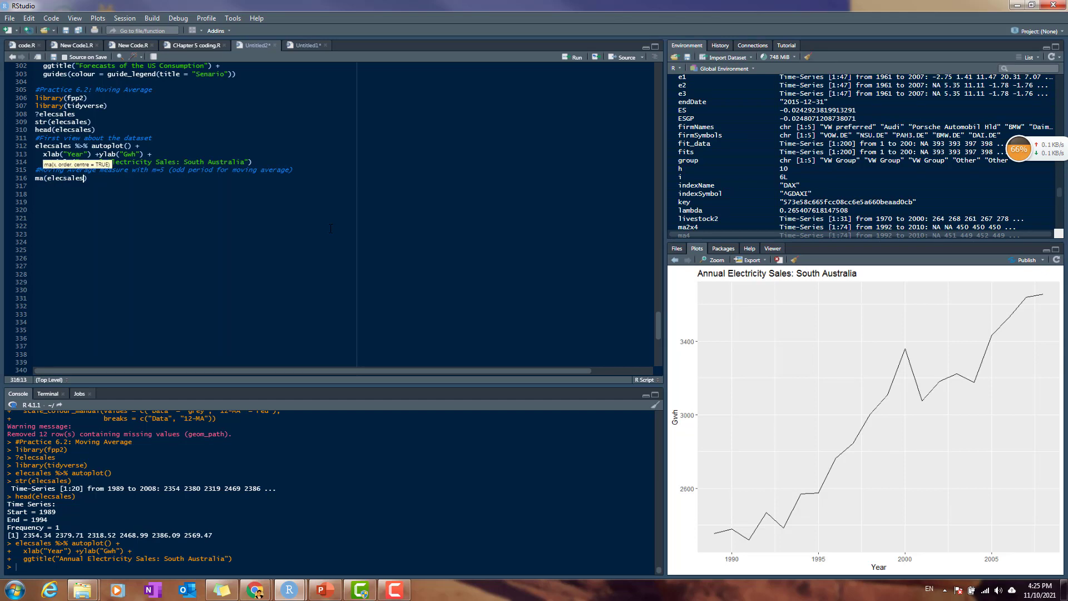
text(, 5))
key(ctrl+Return)
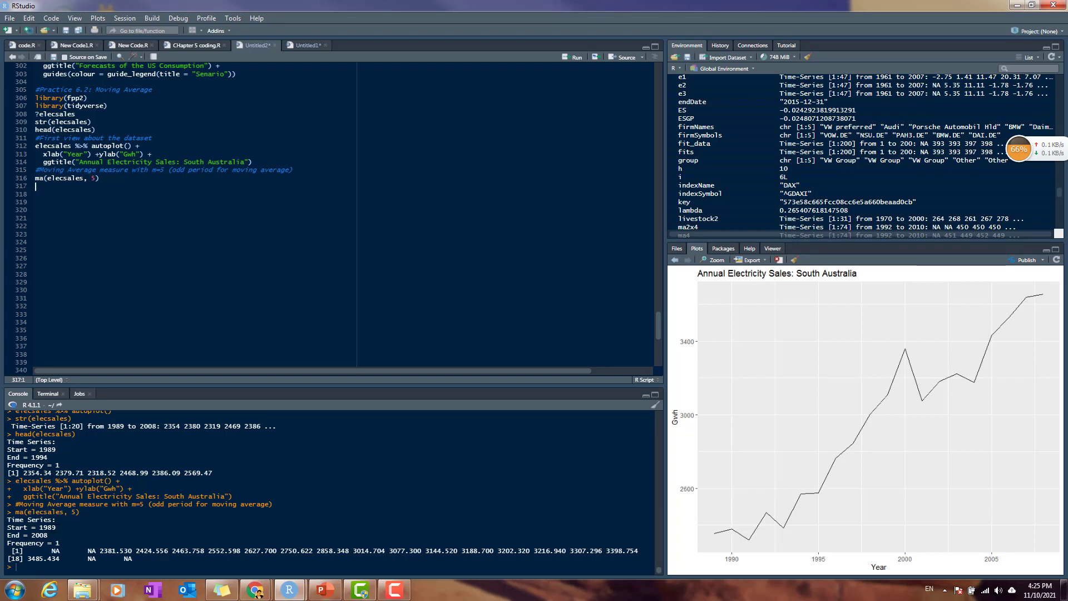
scroll(329, 492, up, 3)
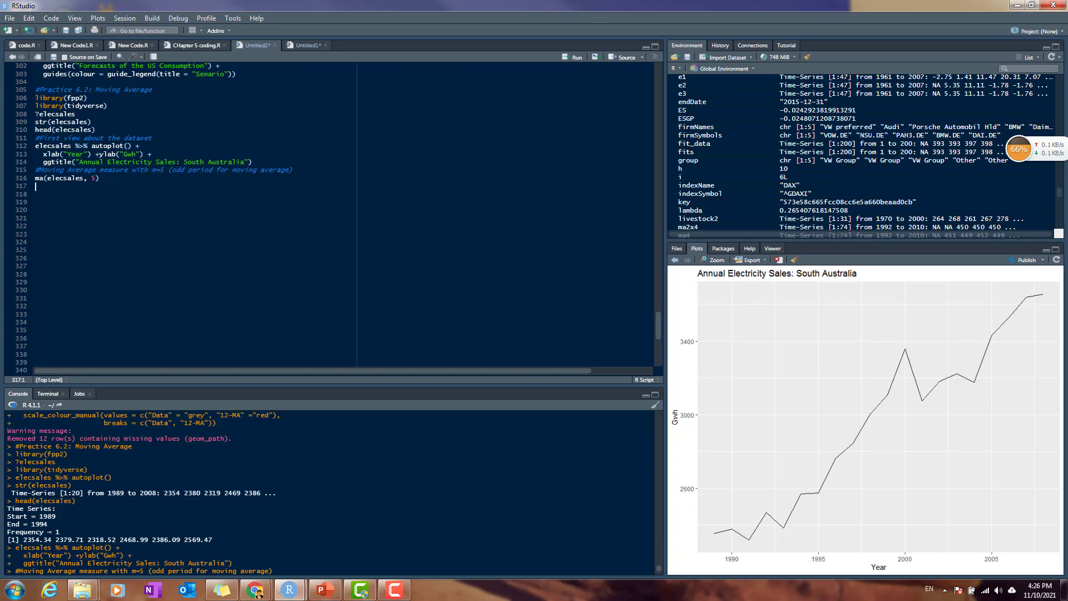
Step: Examine the first entries of the order-5 moving average output in the console
scroll(54, 518, down, 2)
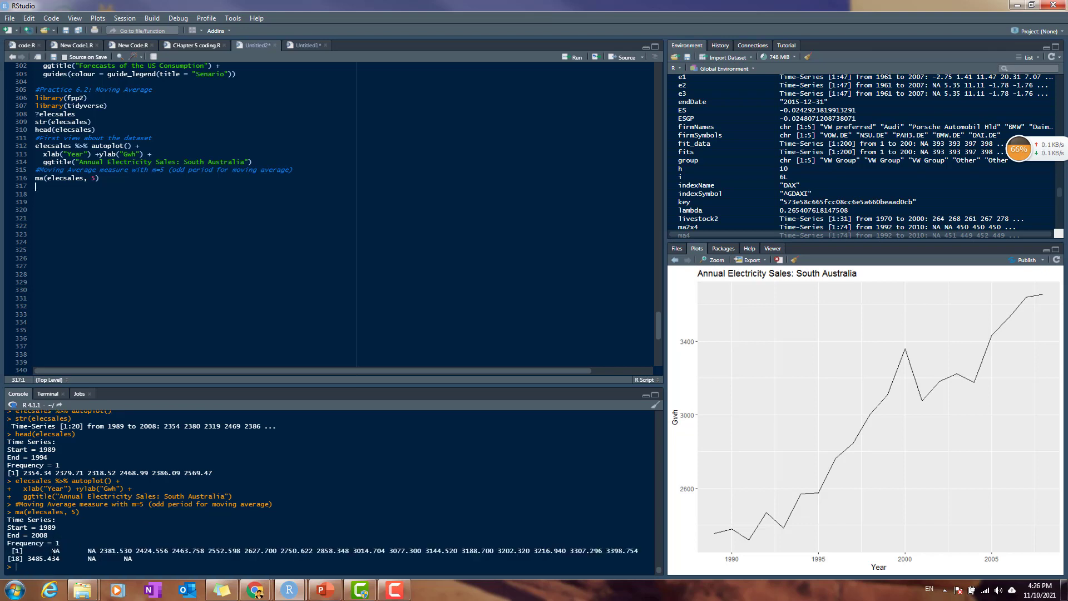
drag(53, 551, 96, 551)
click(96, 551)
click(96, 551)
key(Up)
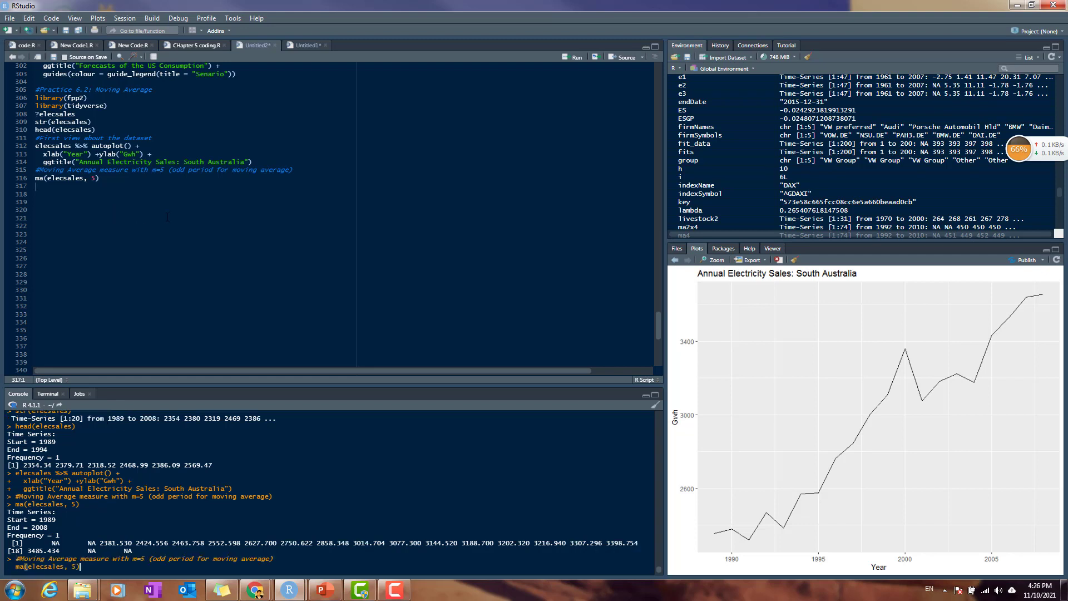
key(Escape)
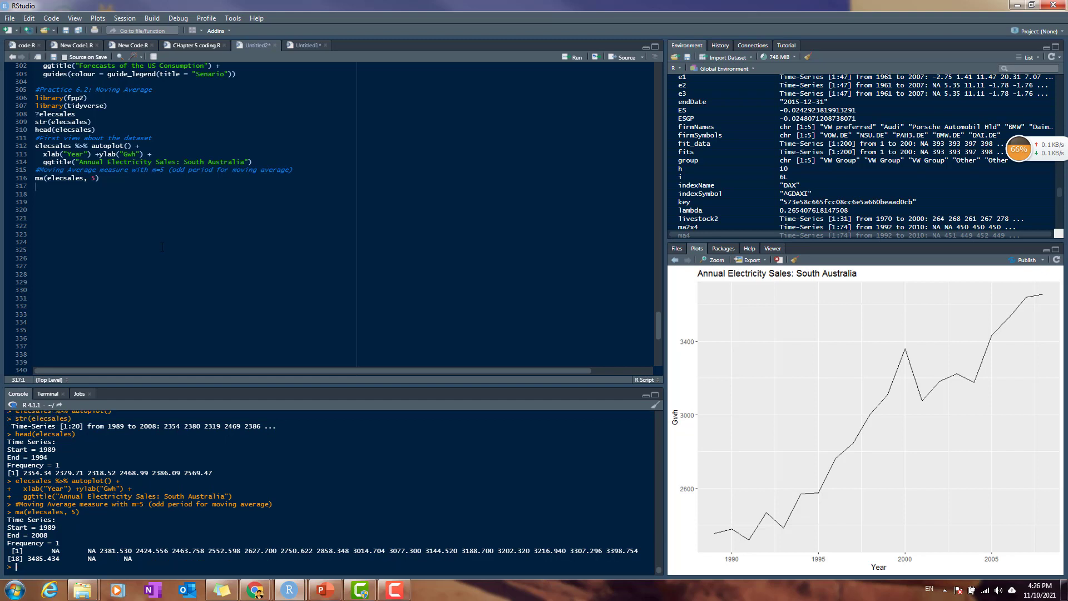
Step: Add the comment "# compare the moving average on Excel" below the ma(elecsales, 5) line
click(47, 162)
click(134, 181)
key(Down)
text(sa)
key(BackSpace)
text(w)
key(BackSpace)
text(# campare)
key(BackSpace)
key(BackSpace)
key(BackSpace)
key(BackSpace)
key(BackSpace)
key(BackSpace)
text(ompare the moving averager)
key(BackSpace)
text(on Excel)
key(Return)
Step: Insert a write.csv() call on the line below the new comment
text(write.v)
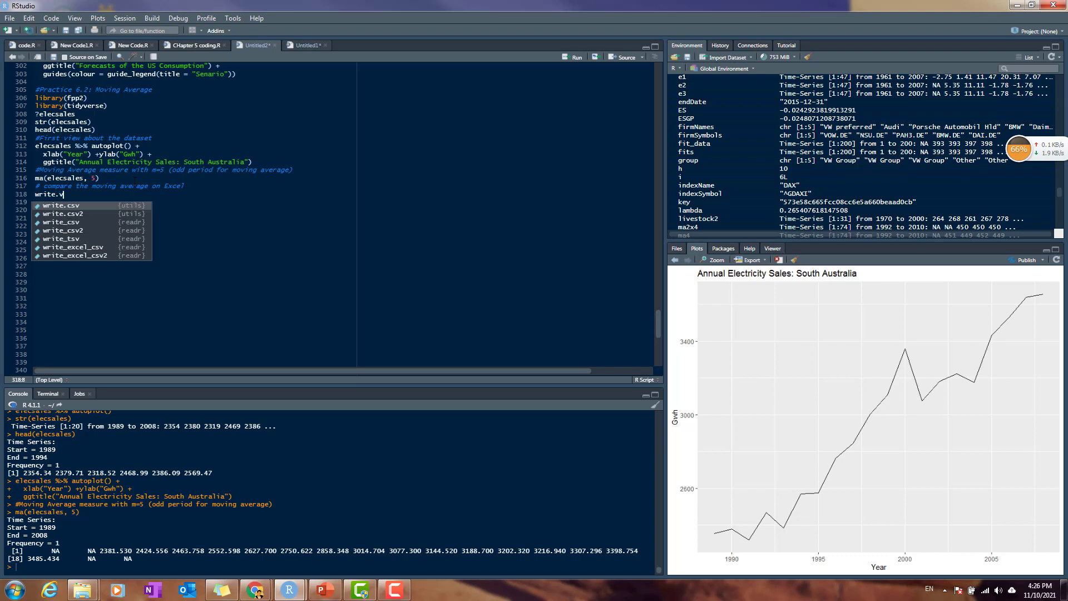
key(BackSpace)
text(csv)
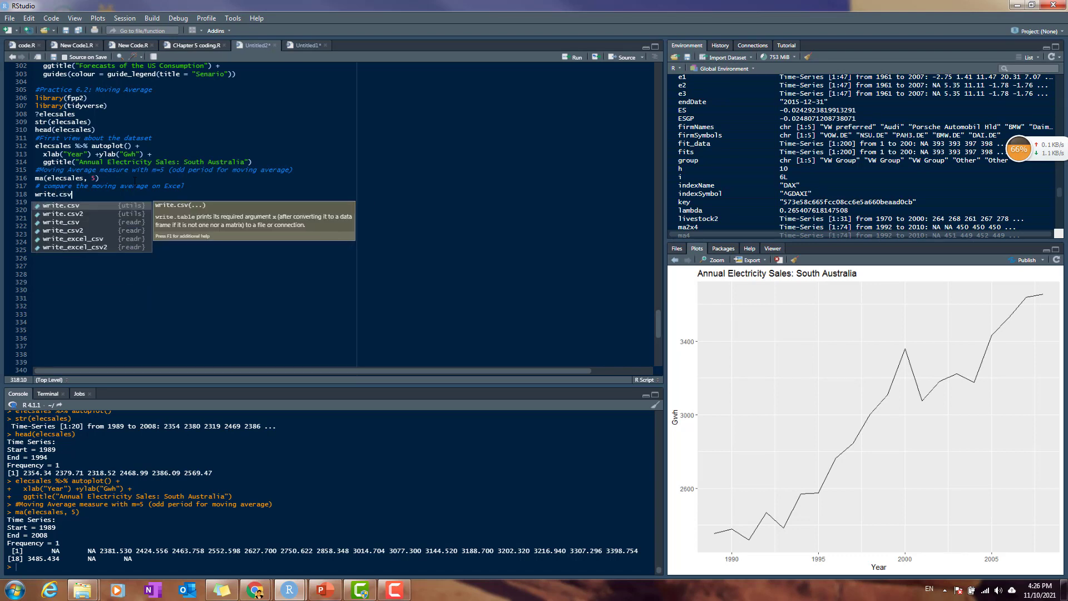
key(Tab)
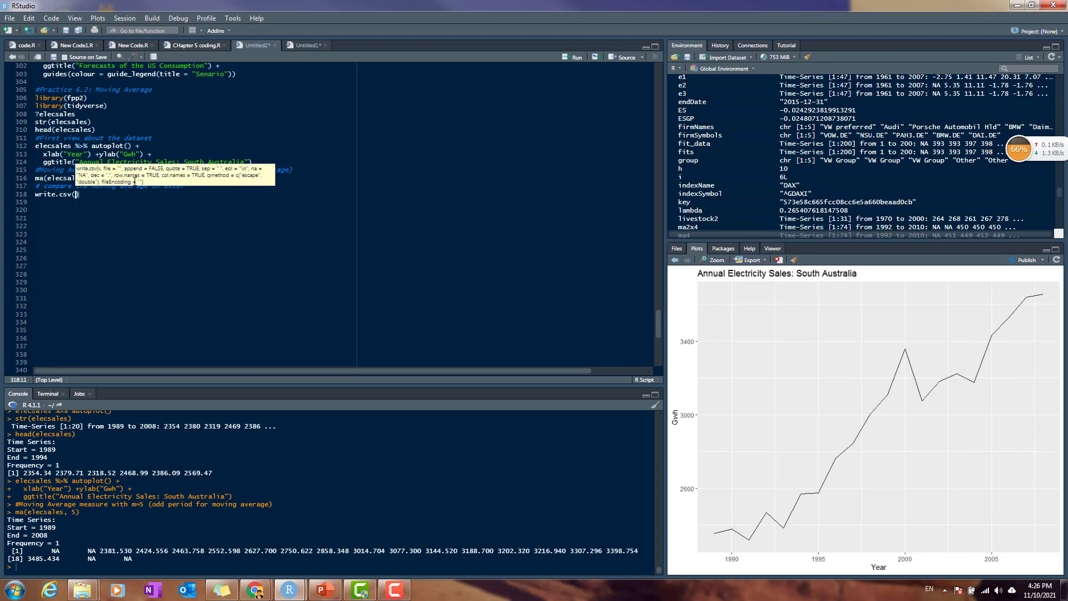
Step: Fill in the write.csv() arguments with the elecsales dataset and the file name "elecsales"
text(")
key(Left)
text(e;e)
key(BackSpace)
key(BackSpace)
key(BackSpace)
text(elec)
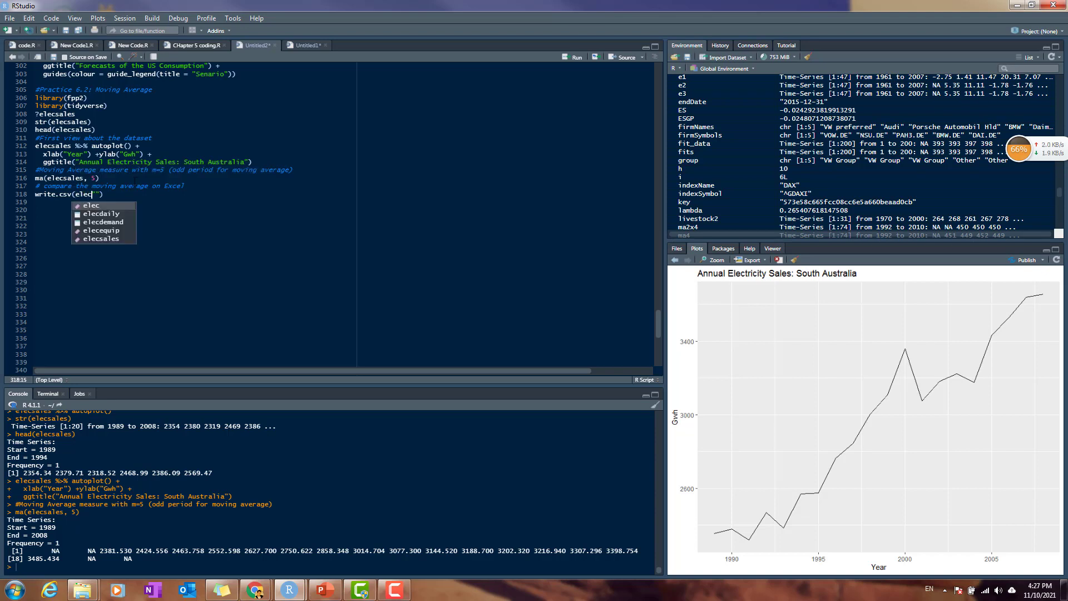
key(Down)
key(Down)
key(Down)
key(Down)
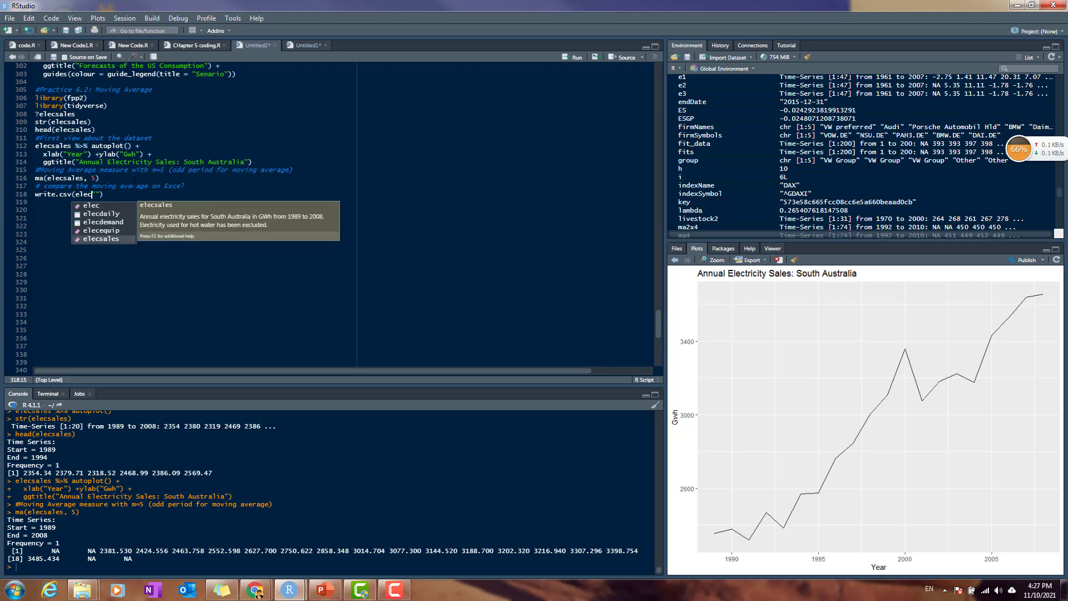
key(Return)
text(,")
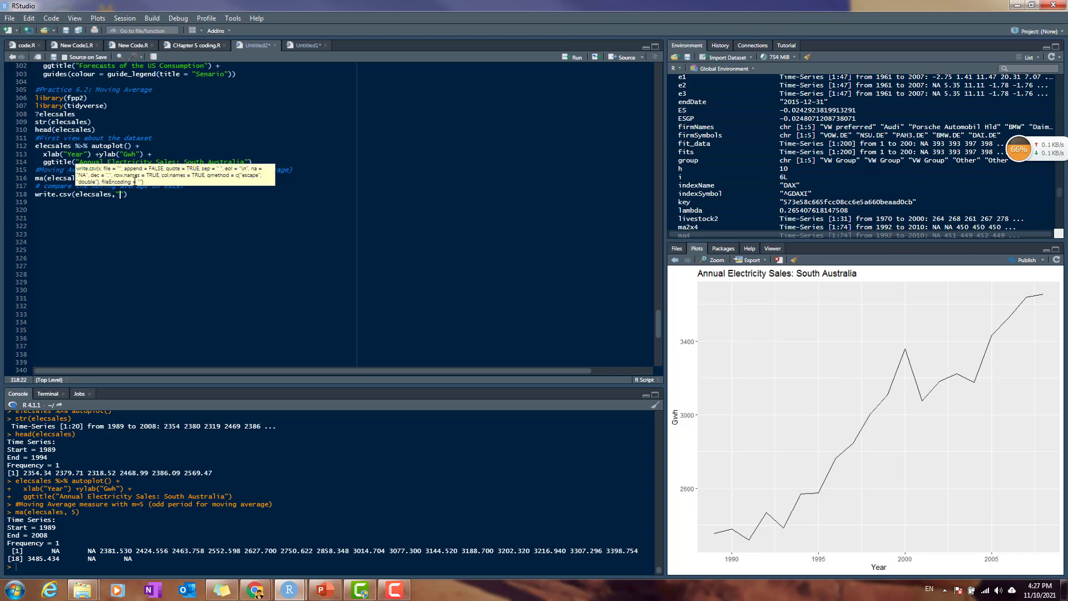
text(elecsales)
Step: Copy the Week 8 folder path from Windows Explorer and paste it before elecsales inside the write.csv() file name
mouse_move(91, 595)
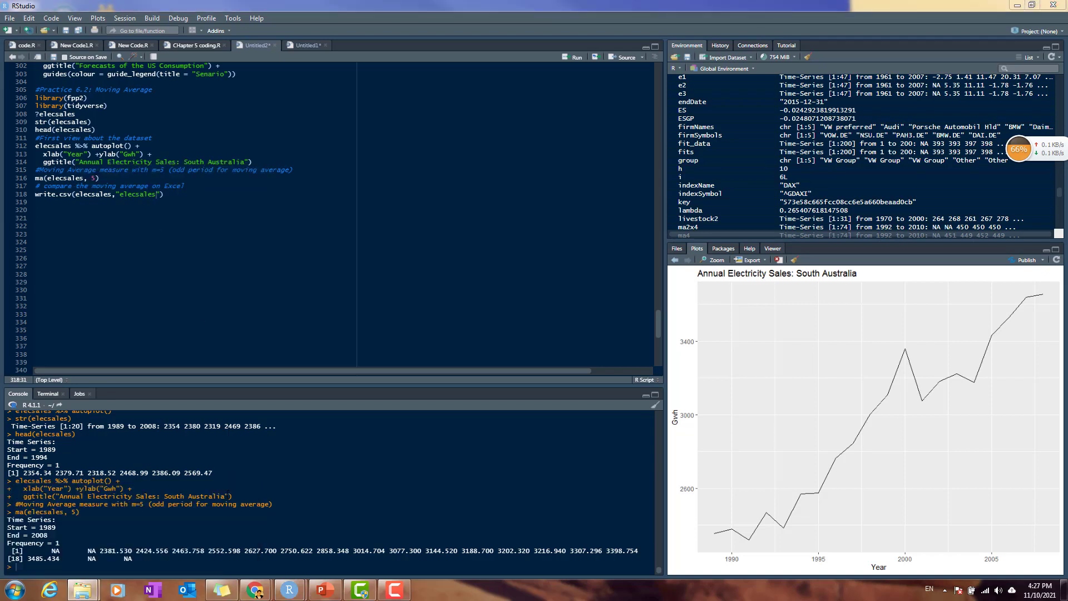
drag(1067, 128, 549, 113)
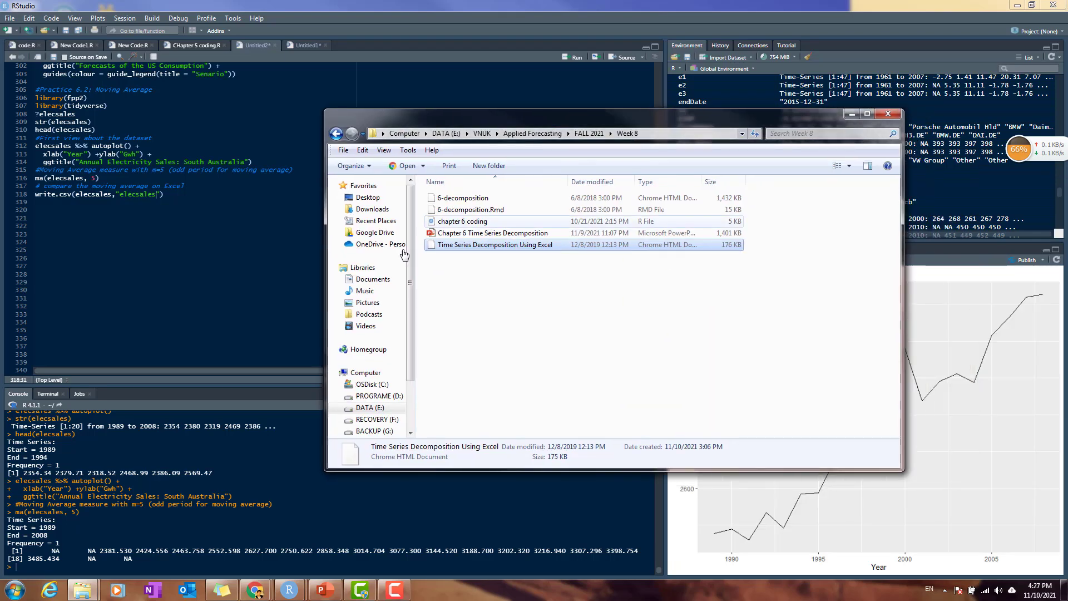
click(668, 131)
key(ctrl+c)
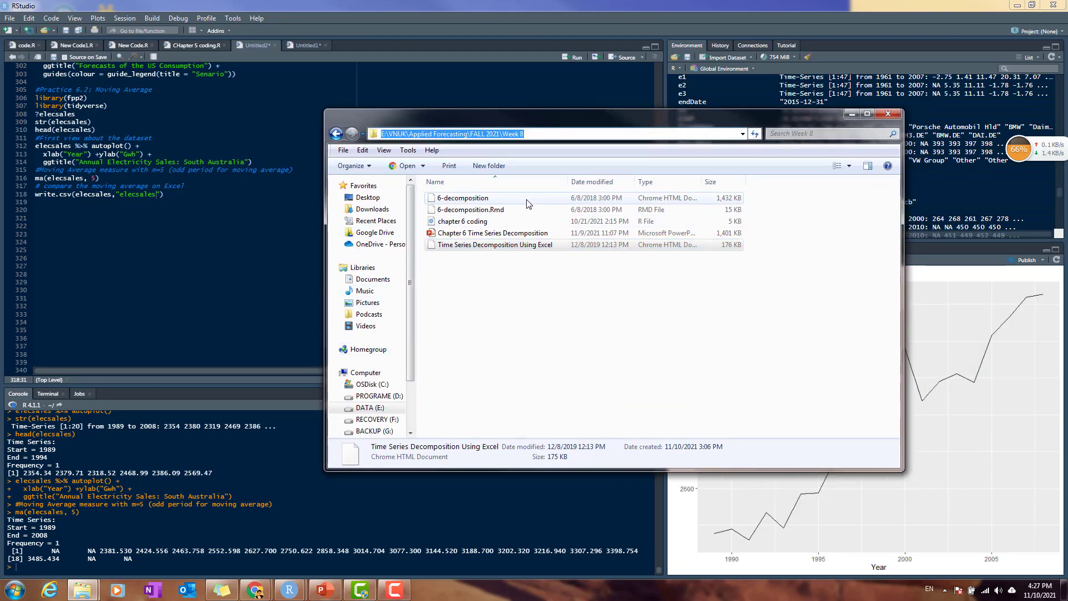
click(179, 249)
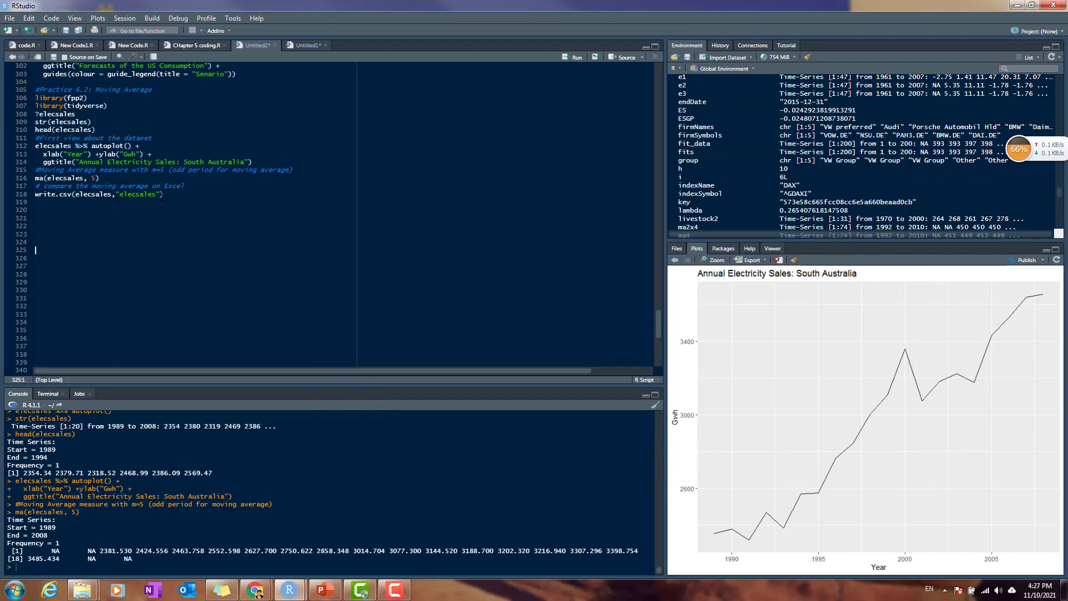
click(120, 194)
key(ctrl+v)
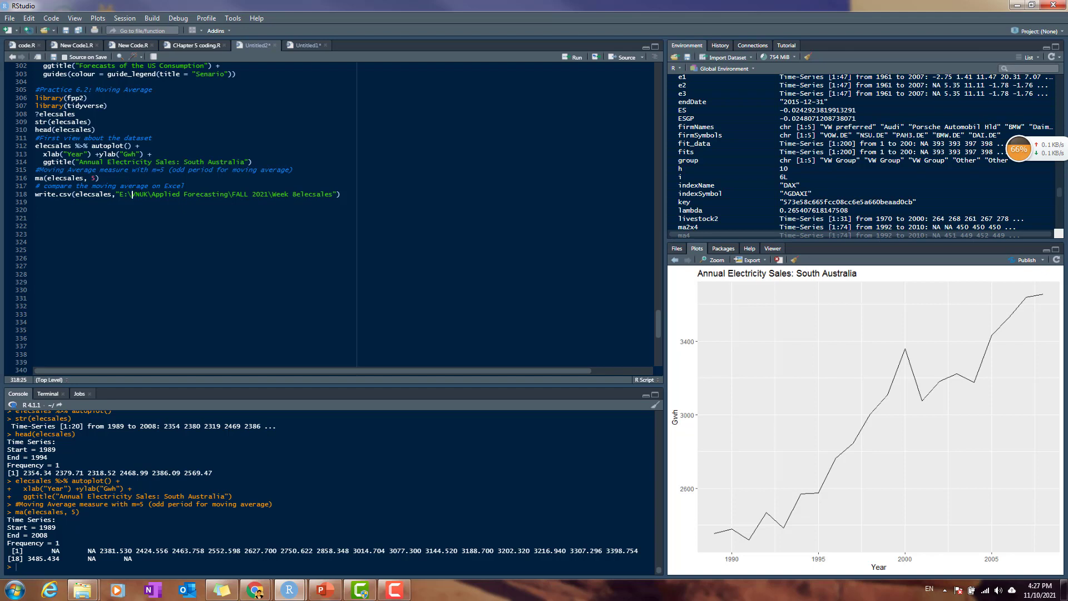
Step: Correct the export path to "E:/VNUK/Applied Forecasting/FALL 2021/Week 8/elecsales.csv" and run the write.csv() line
key(BackSpace)
text(/)
key(BackSpace)
text(/)
key(BackSpace)
text(/)
key(BackSpace)
text(/)
text(/)
text(sv)
key(ctrl+Return)
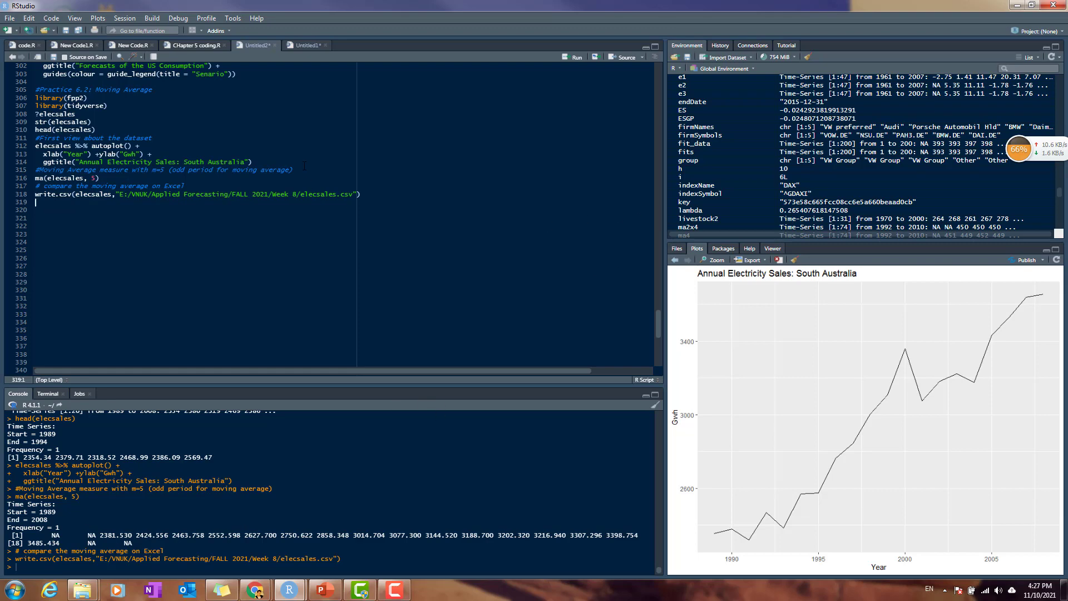
Step: Switch to the Week 8 folder and open the exported elecsales file in Excel
mouse_move(82, 588)
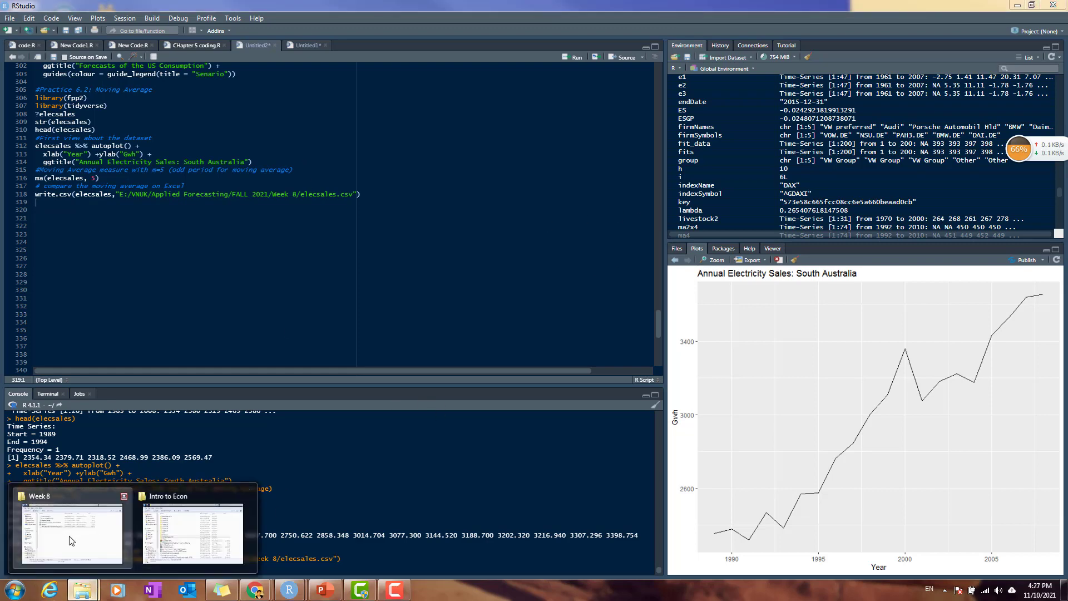
click(53, 549)
drag(645, 114, 606, 111)
double_click(436, 244)
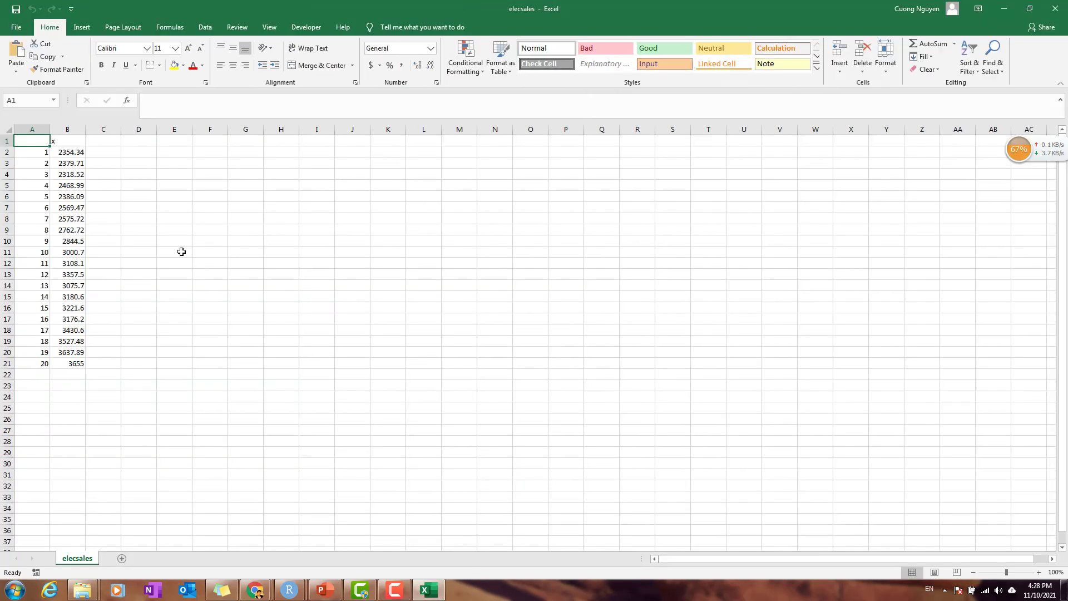
Step: Enter the headers "Electricity Sales" in B1 and "Period" in A1
click(81, 142)
text(Electric)
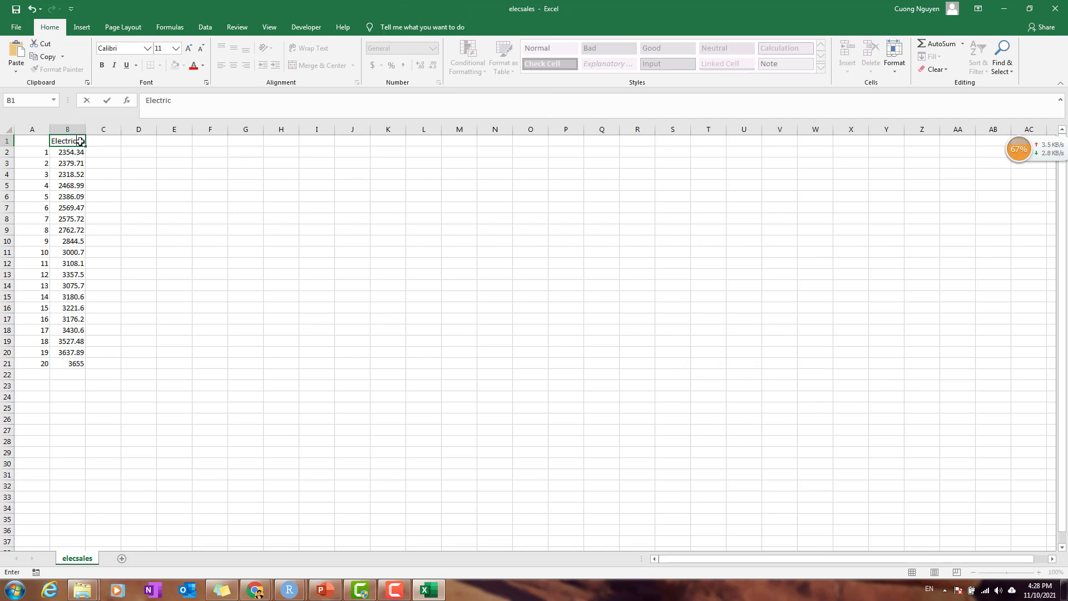
text(ity Sales)
key(Left)
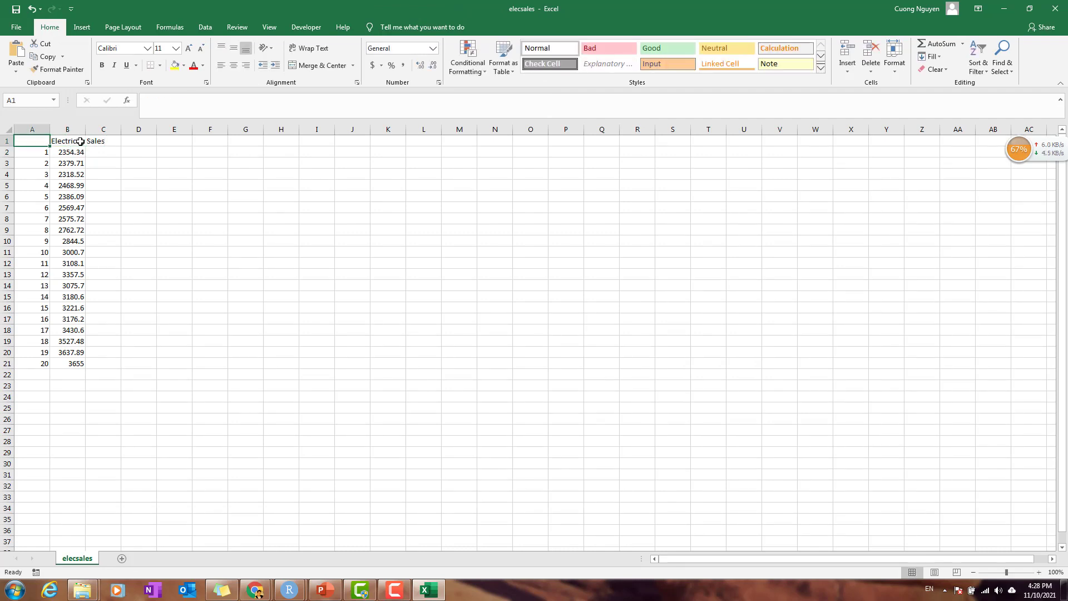
text(Period)
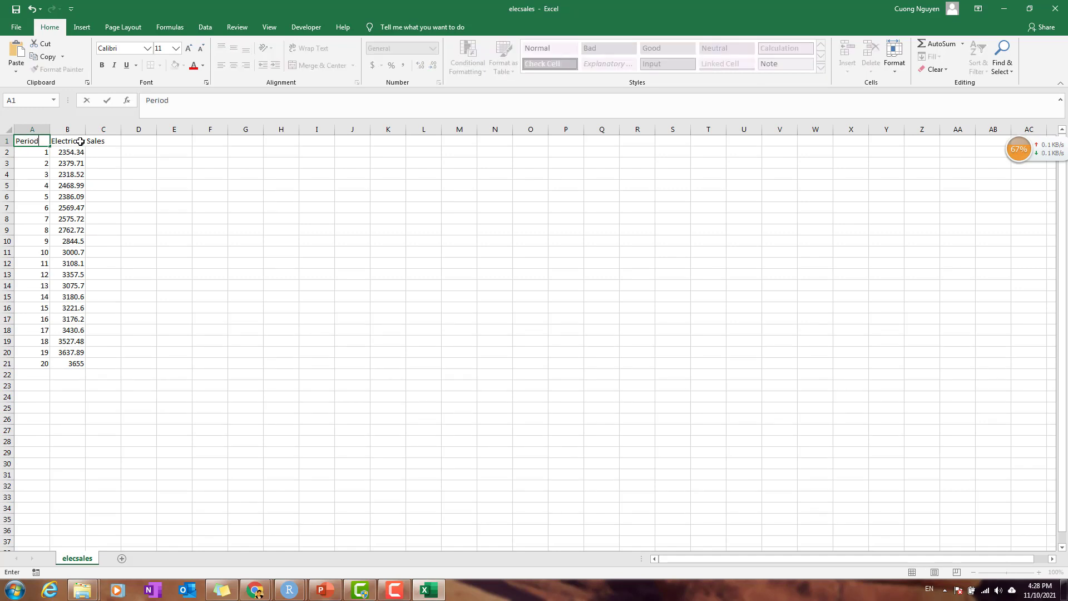
key(Return)
Step: Replace the index numbers in A2:A21 with yearly periods, entering 1989 and 1990 and filling the series down to 2008
text(1)
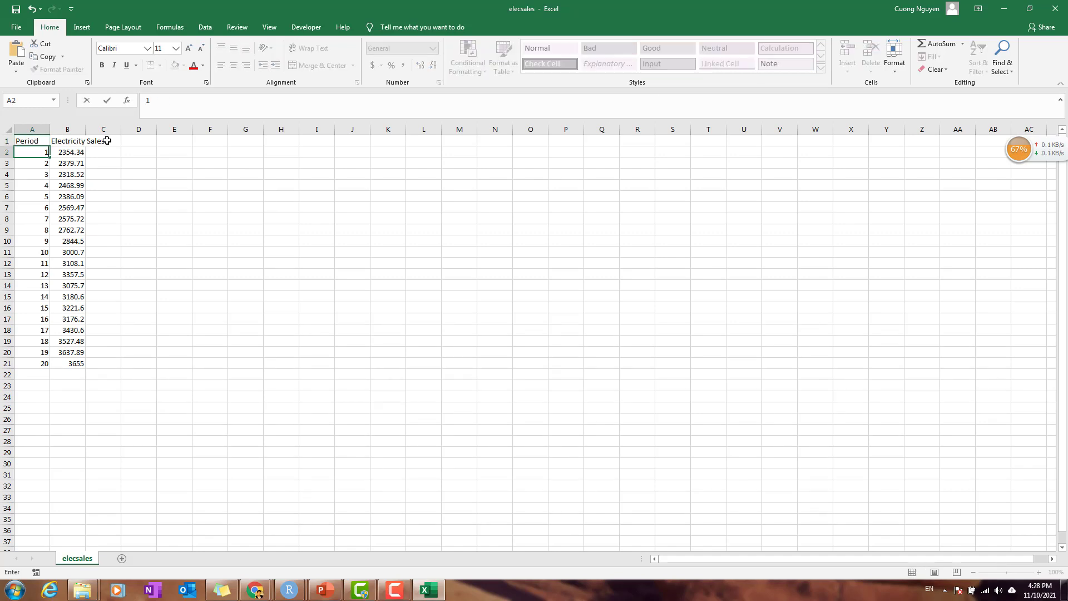
text(989)
key(Return)
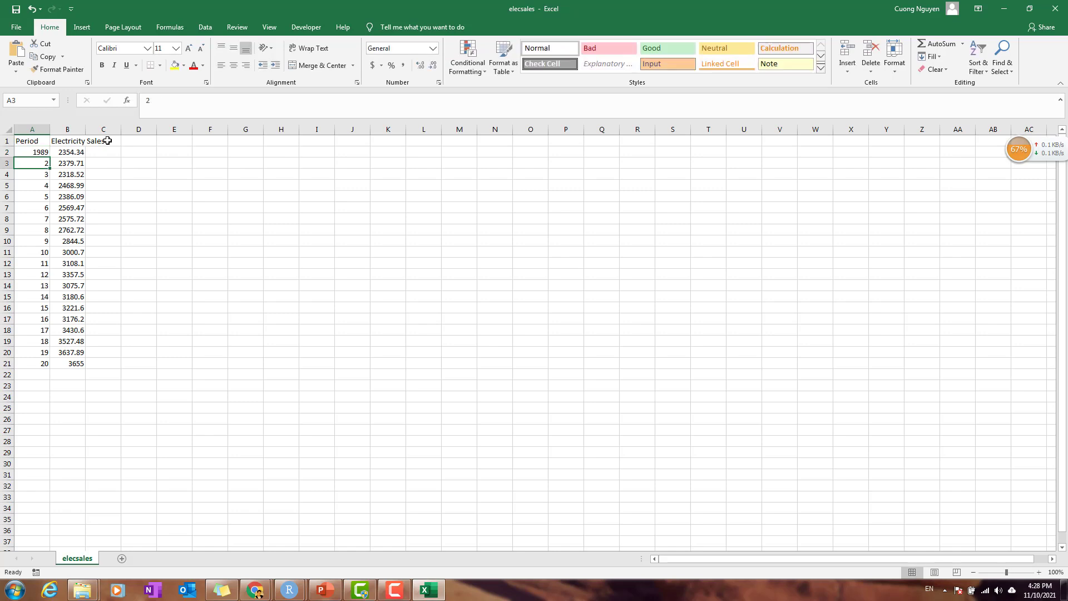
text(1990)
key(Return)
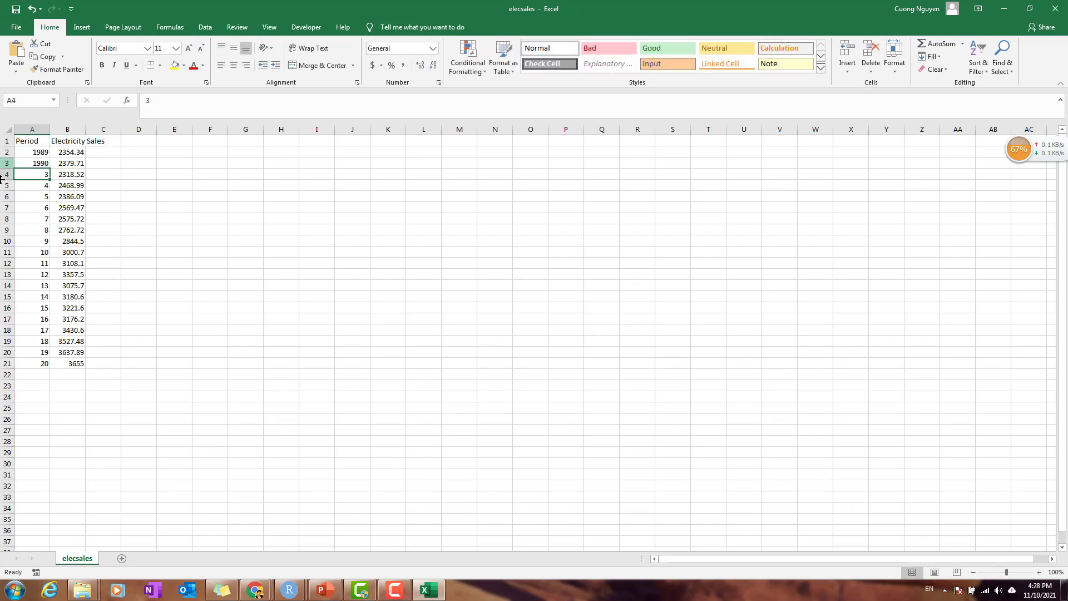
drag(39, 153, 41, 370)
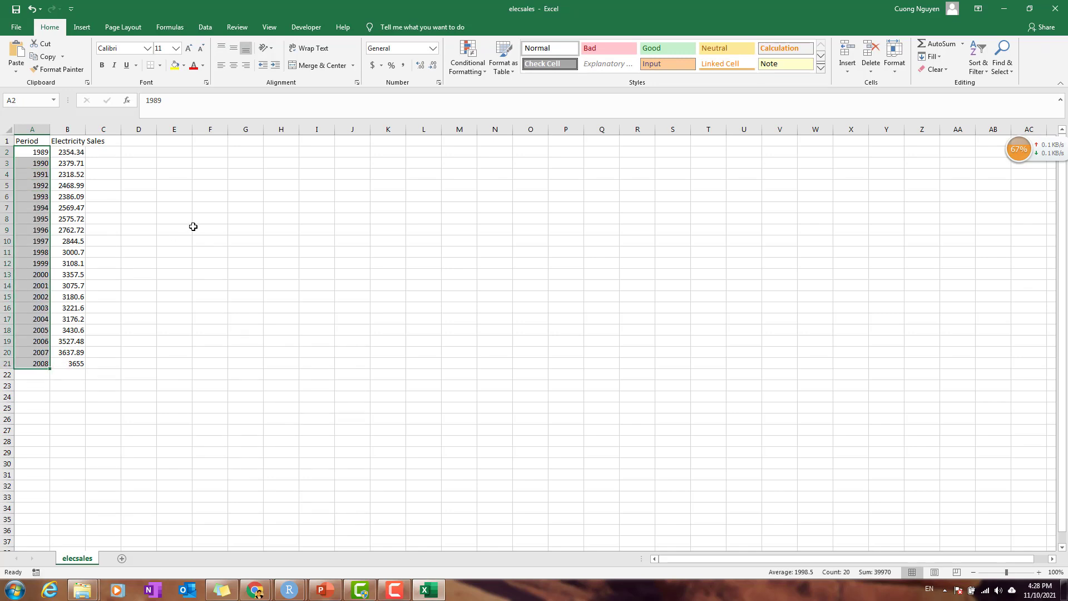
click(139, 162)
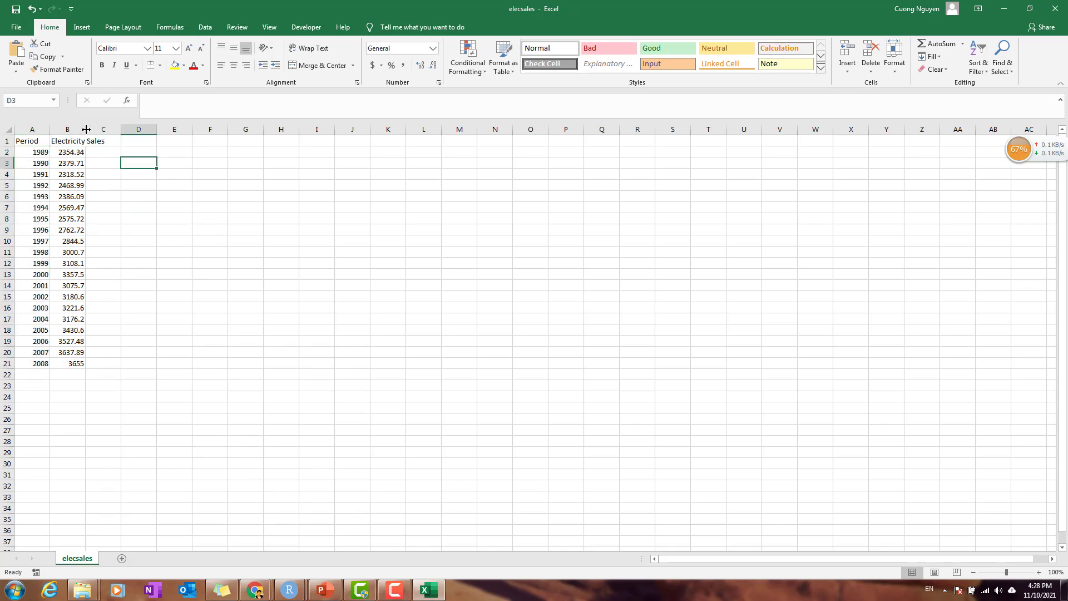
Step: Fit column B to its header width and enter the header "MA -5" in C1
double_click(87, 129)
click(126, 142)
text(MA -5)
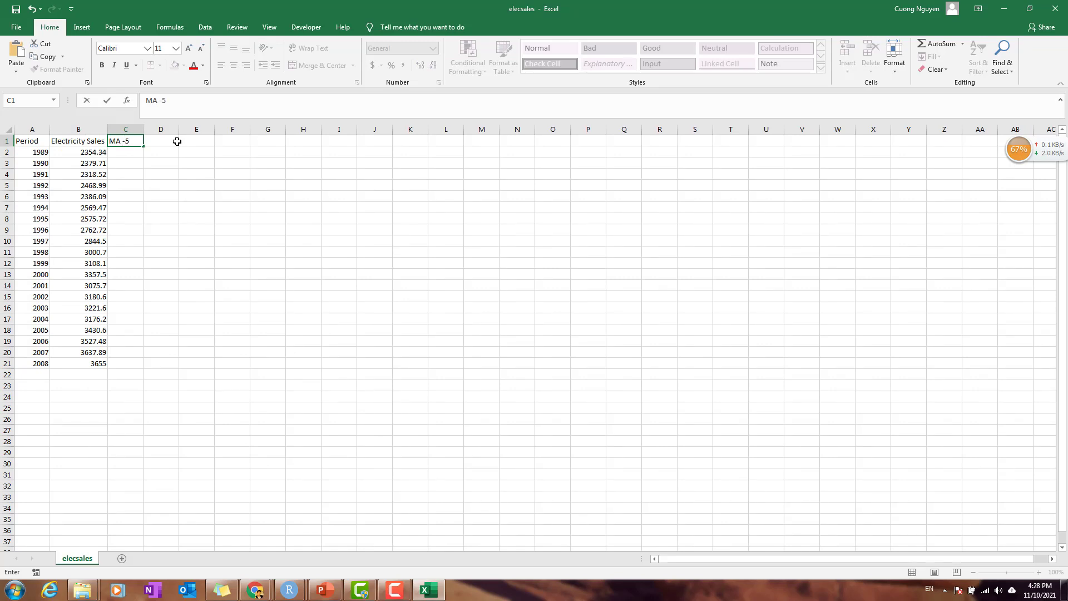
key(Return)
Step: Enter the five-period moving average formula =AVERAGE(B2:B6) in C4, beside 1991
key(Down)
key(Down)
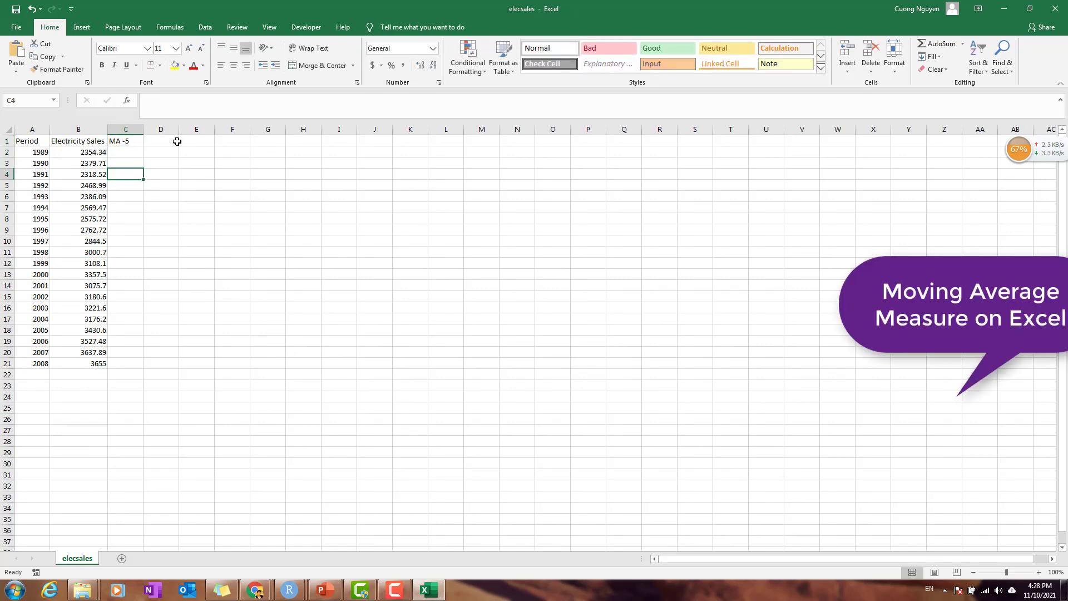
text(=)
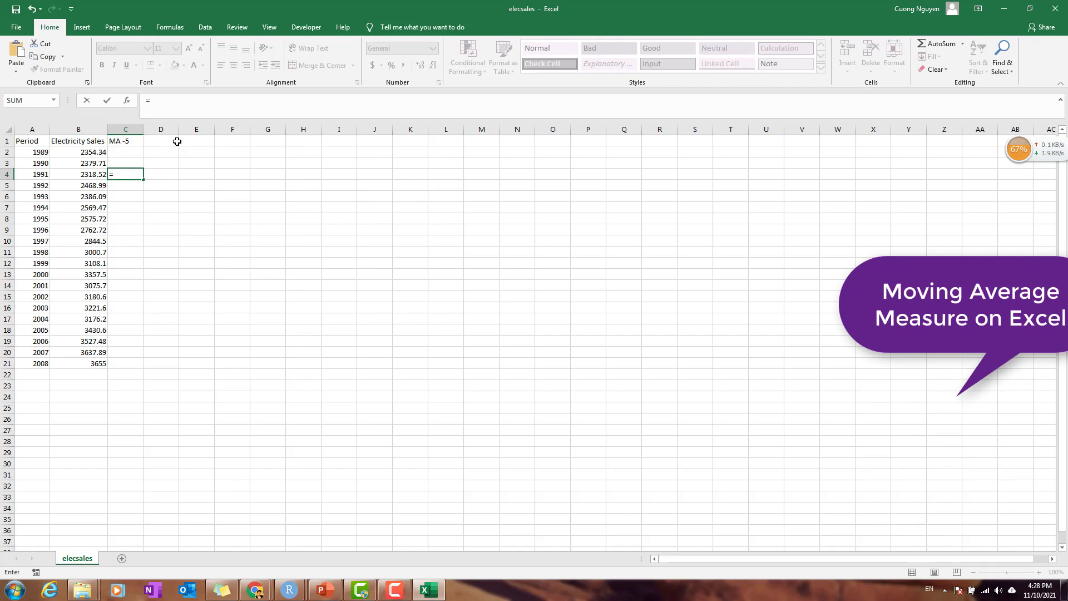
text(averag)
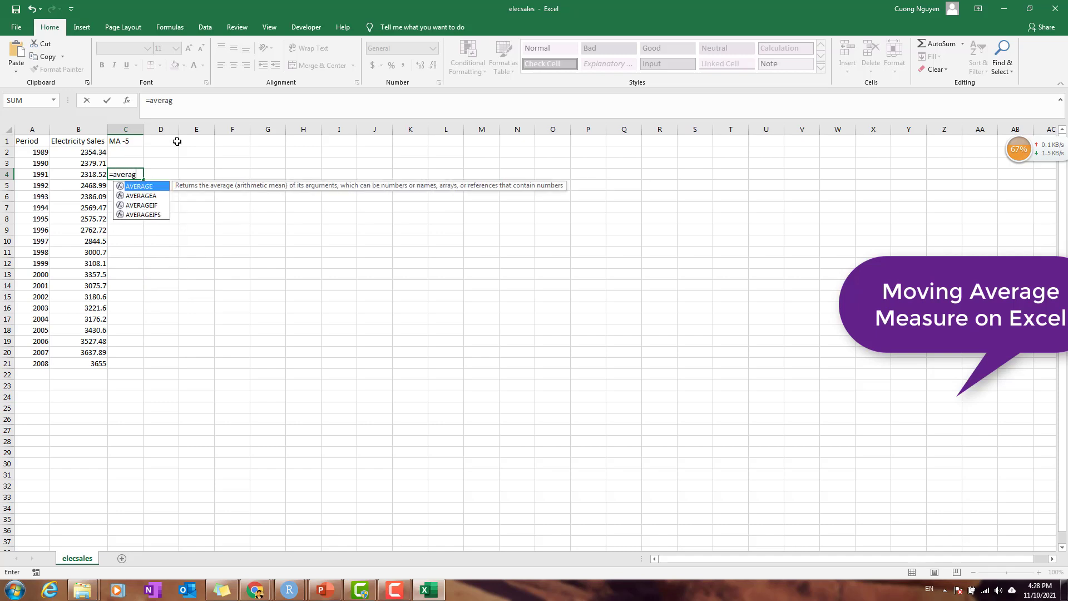
text(e()
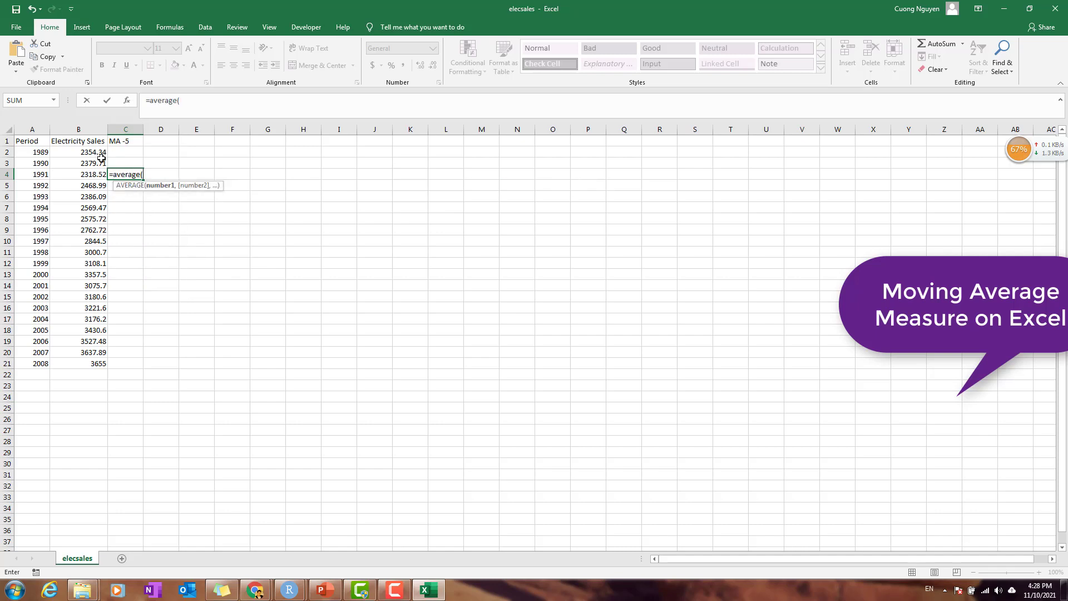
drag(102, 151, 101, 197)
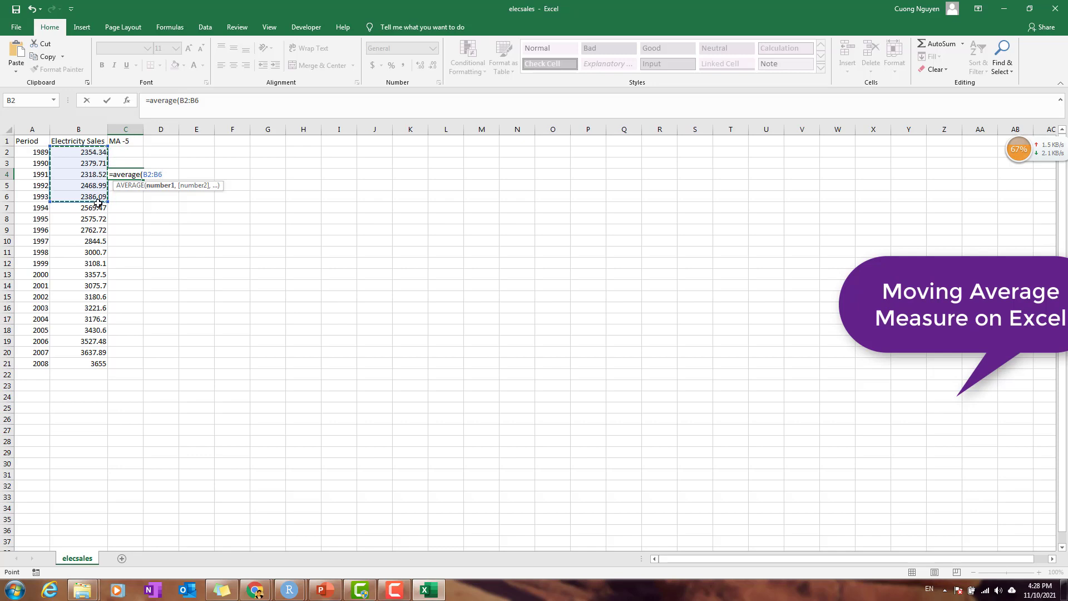
key(Return)
click(133, 173)
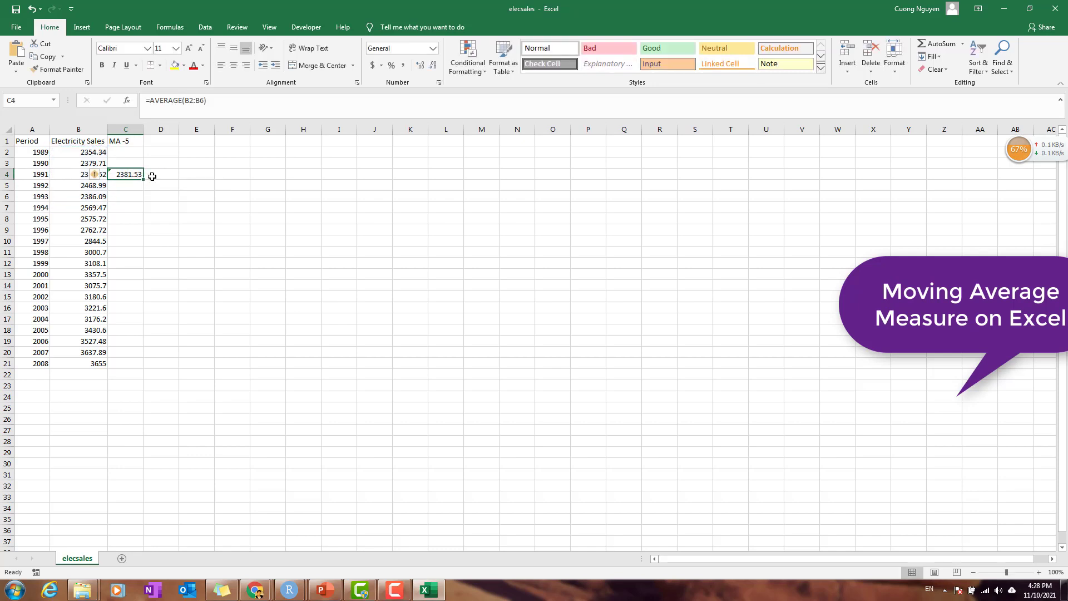
Step: Fill the moving average formula from C4 down to C21
click(144, 216)
click(127, 176)
drag(143, 180, 129, 363)
Step: Check which electricity sales cells the moving average formulas in C5 and C19 reference
click(198, 340)
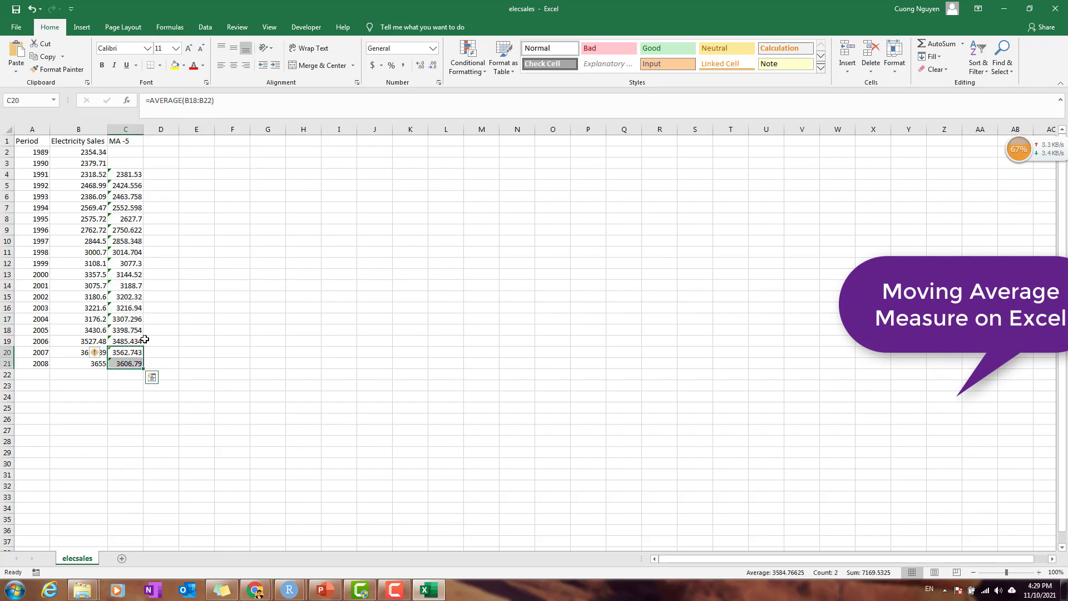
click(129, 190)
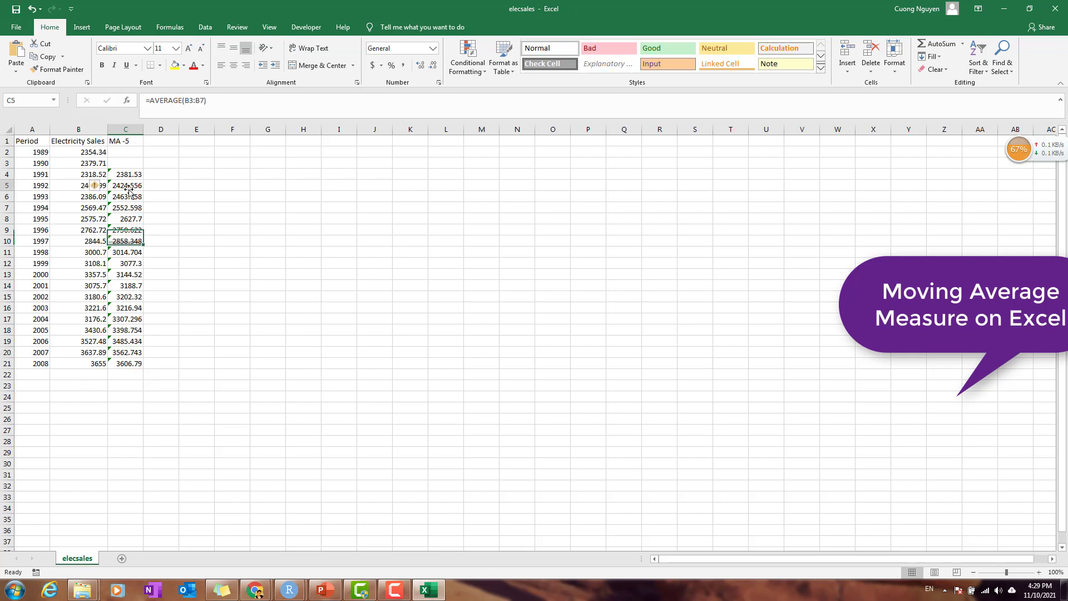
double_click(129, 188)
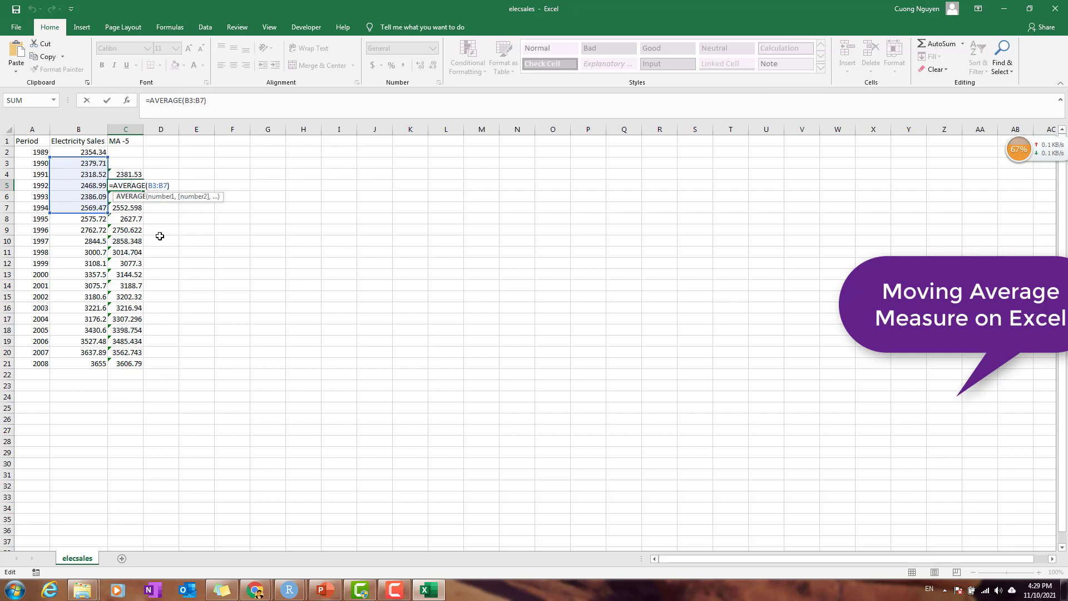
key(Return)
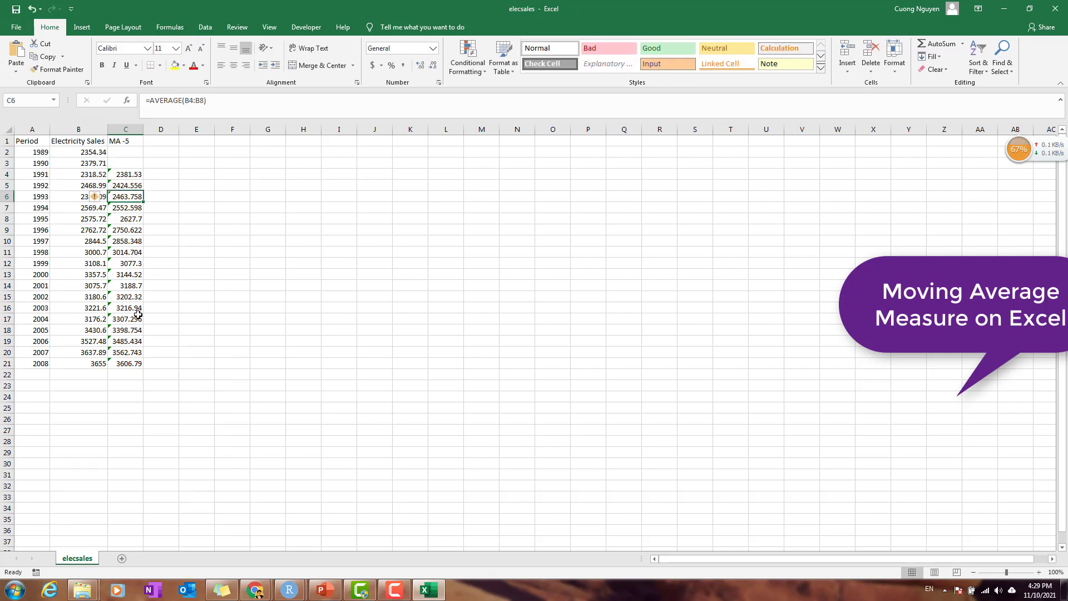
click(128, 341)
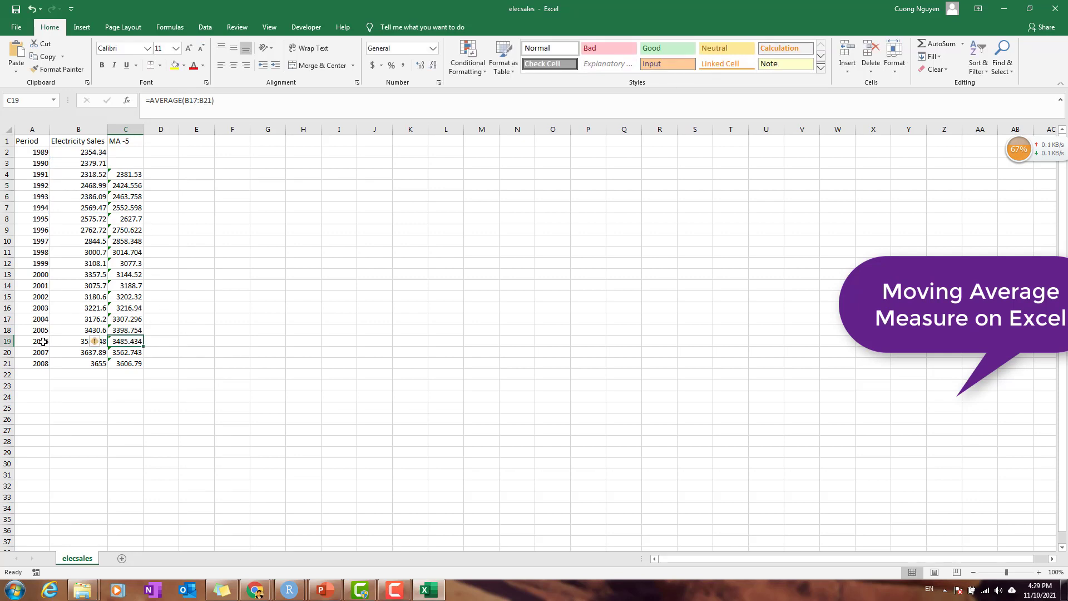
double_click(134, 339)
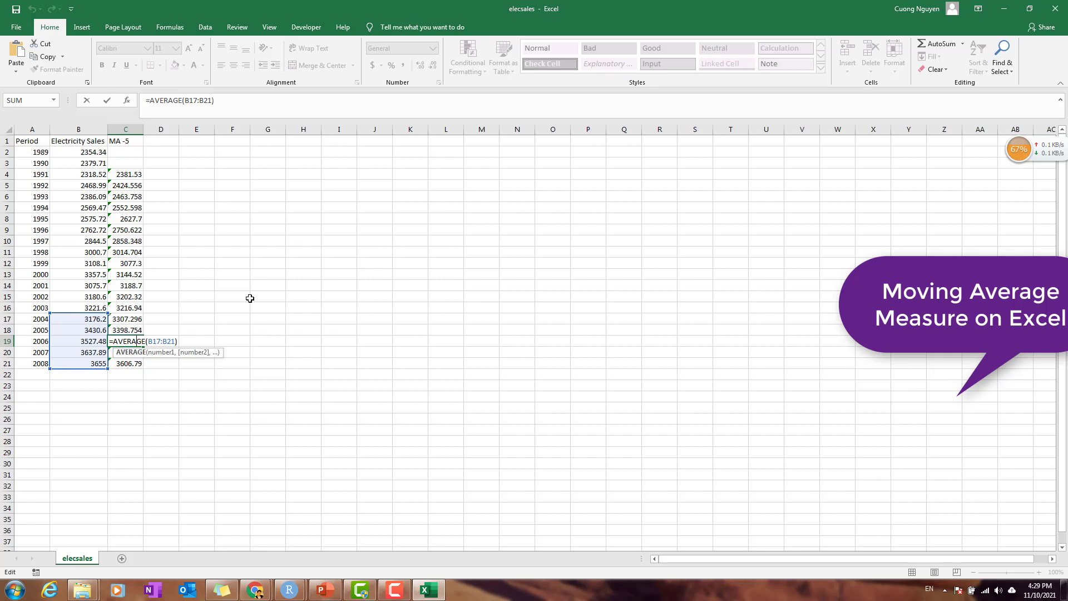
key(Return)
Step: Clear the moving averages for 2007 and 2008 in C20:C21
key(shift+Down)
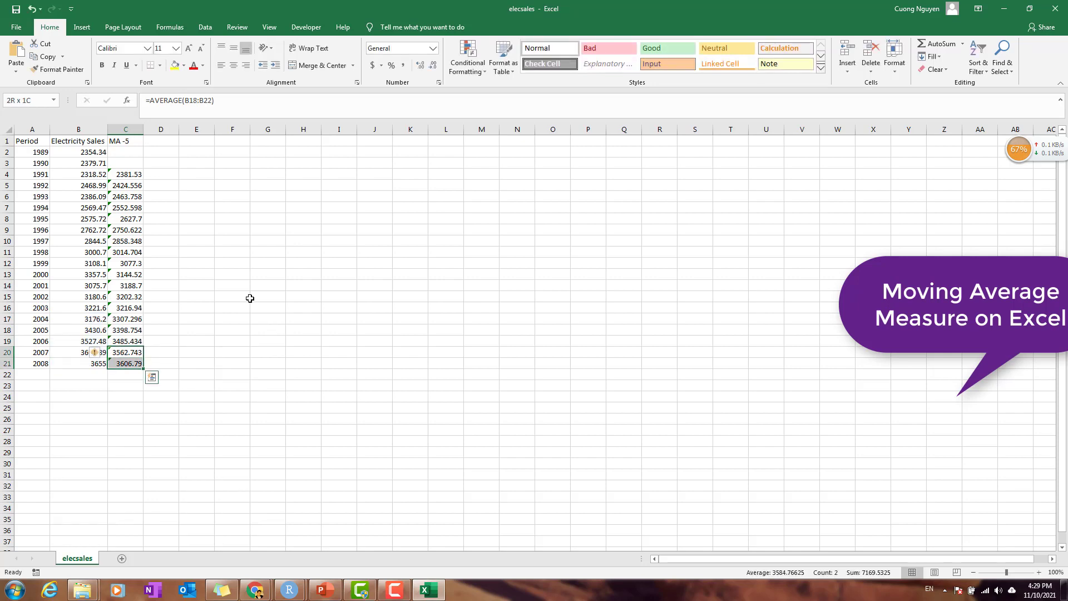
key(Delete)
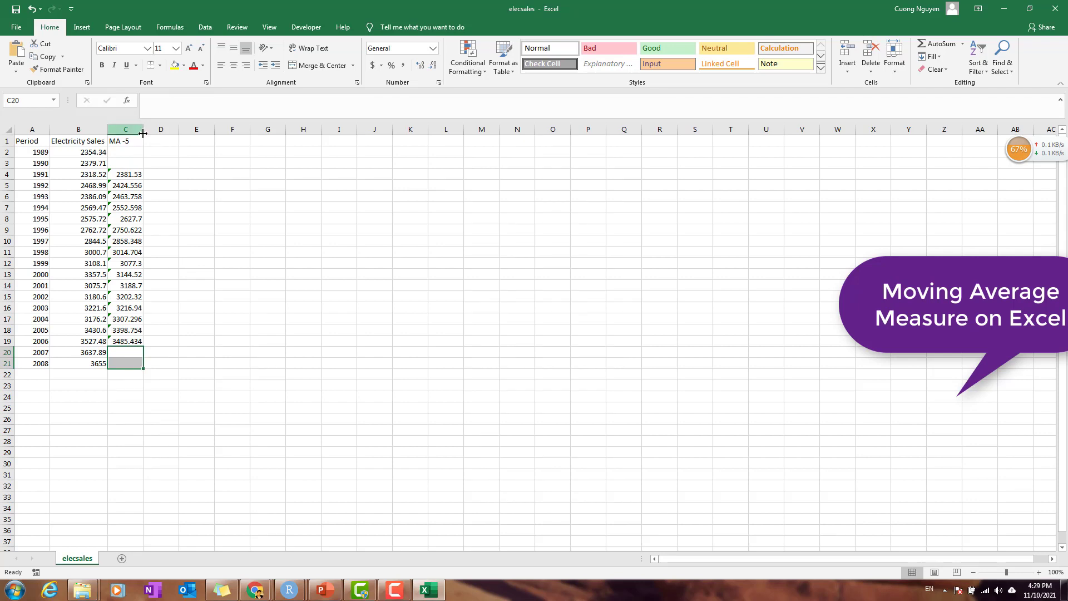
click(217, 170)
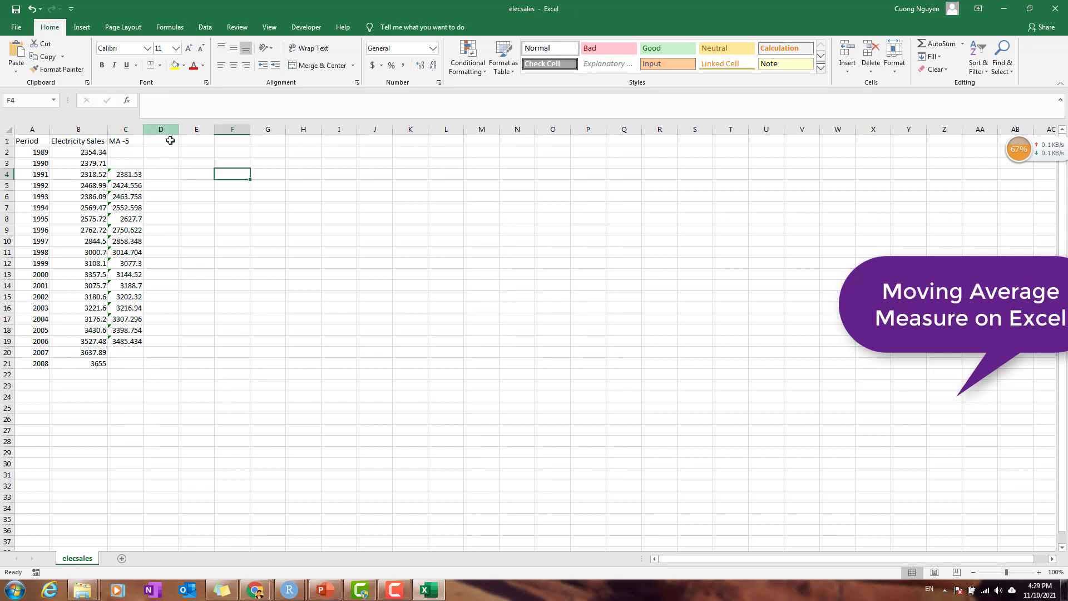
Step: Enter the header "MA-5 generated" in D1
click(167, 140)
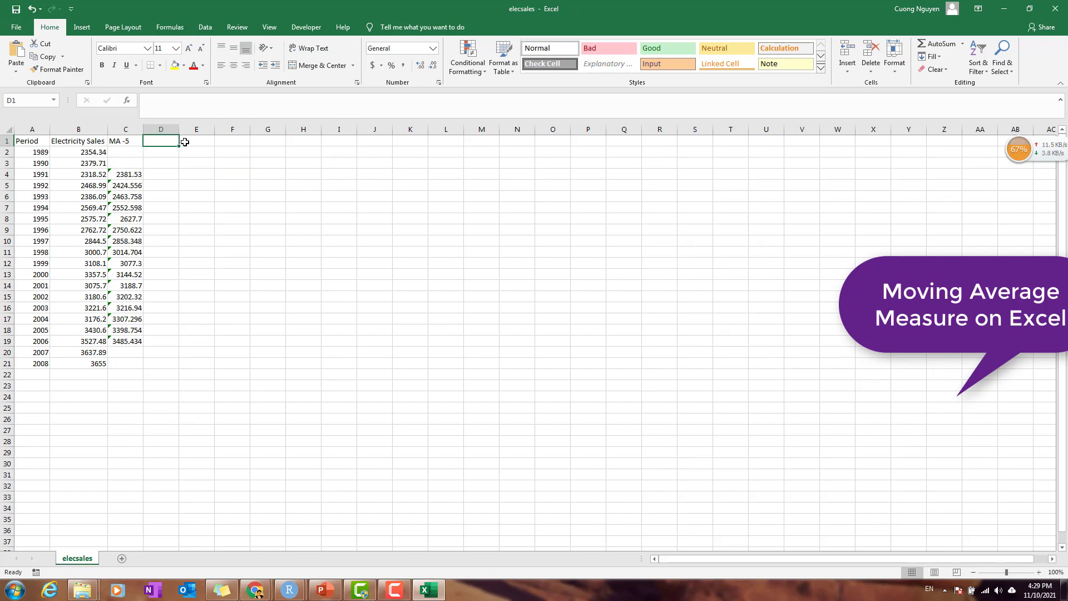
text(MA-5 ge)
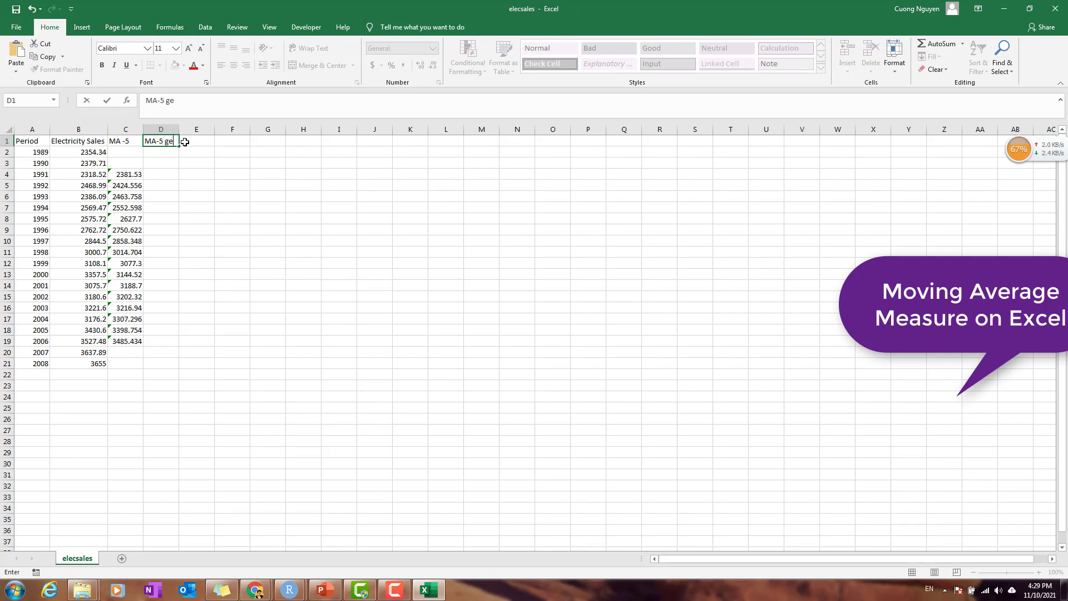
text(nerated)
key(Return)
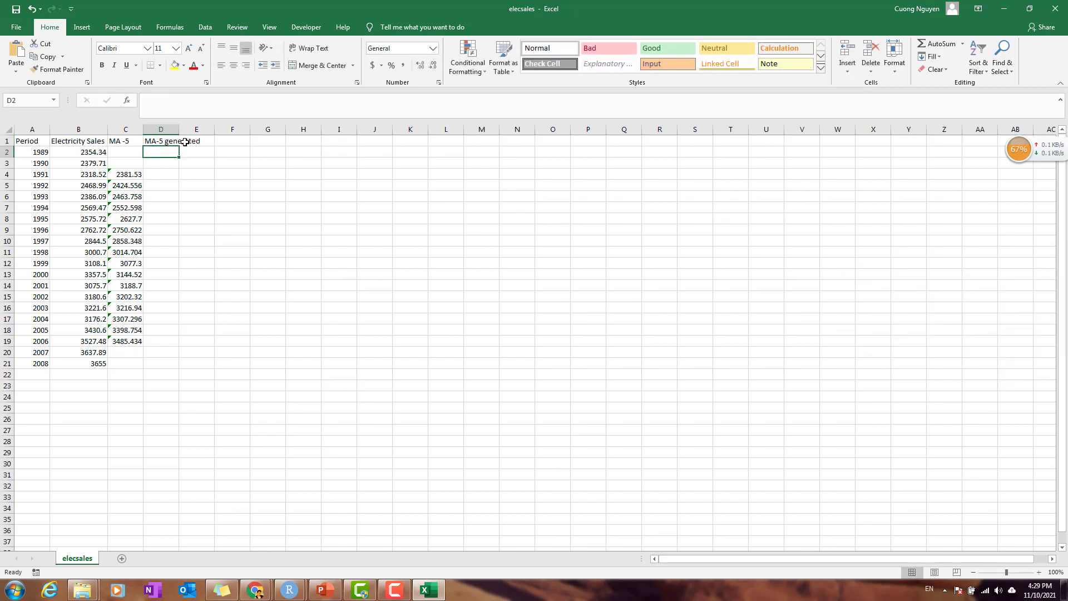
key(Down)
key(Down)
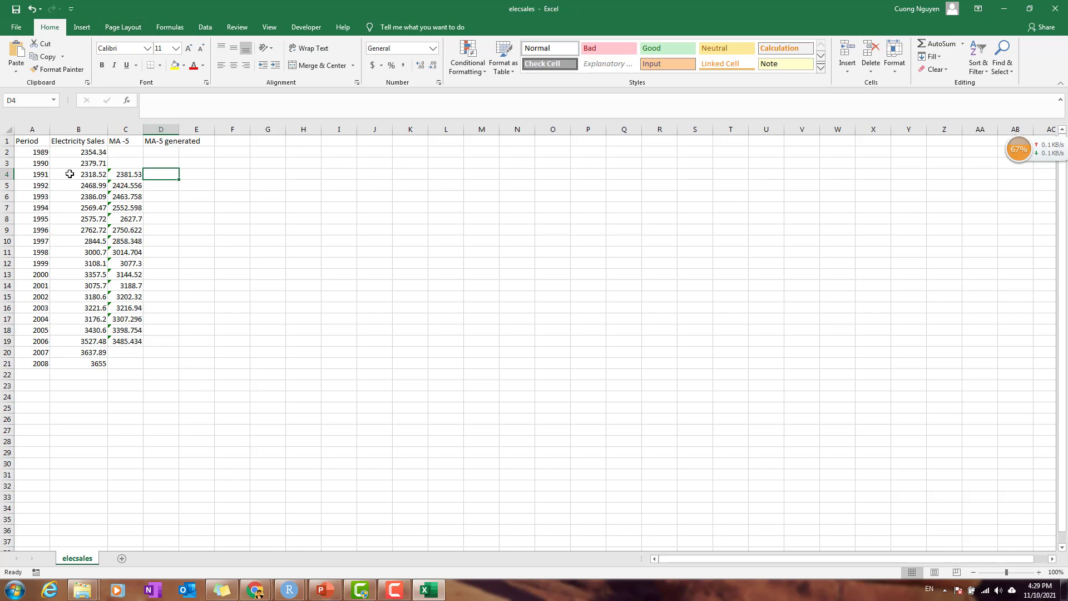
Step: Open the list of available Excel add-ins from the program options to check the Analysis ToolPak
click(205, 28)
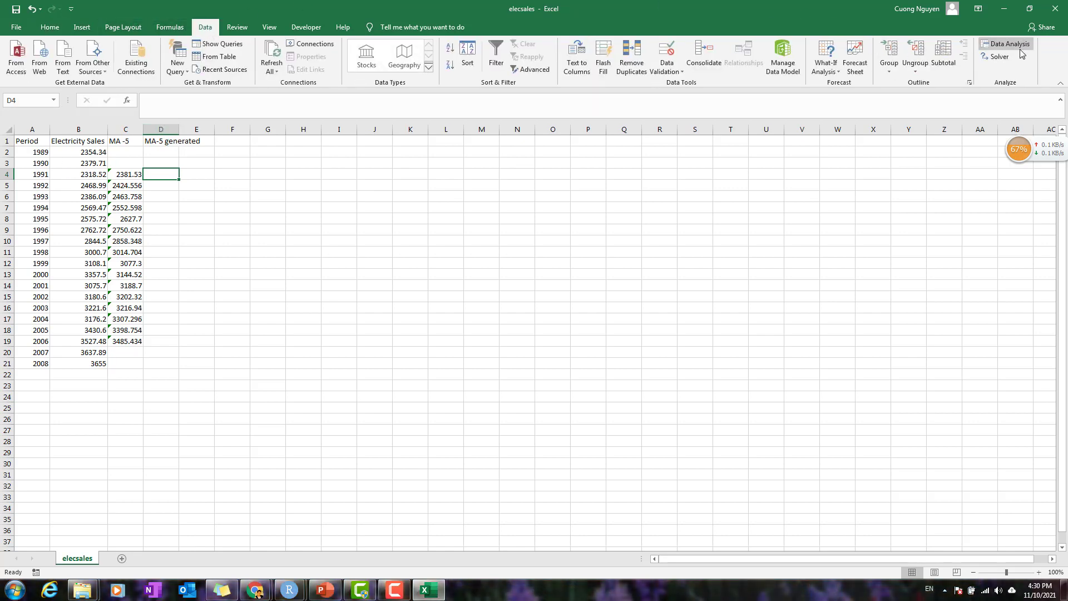
click(16, 28)
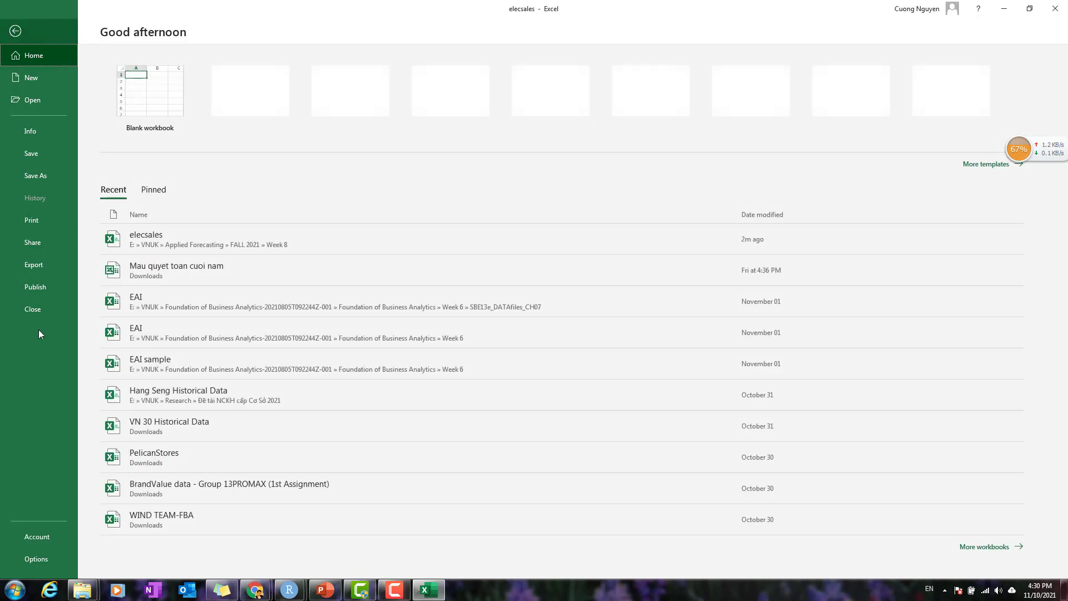
click(35, 560)
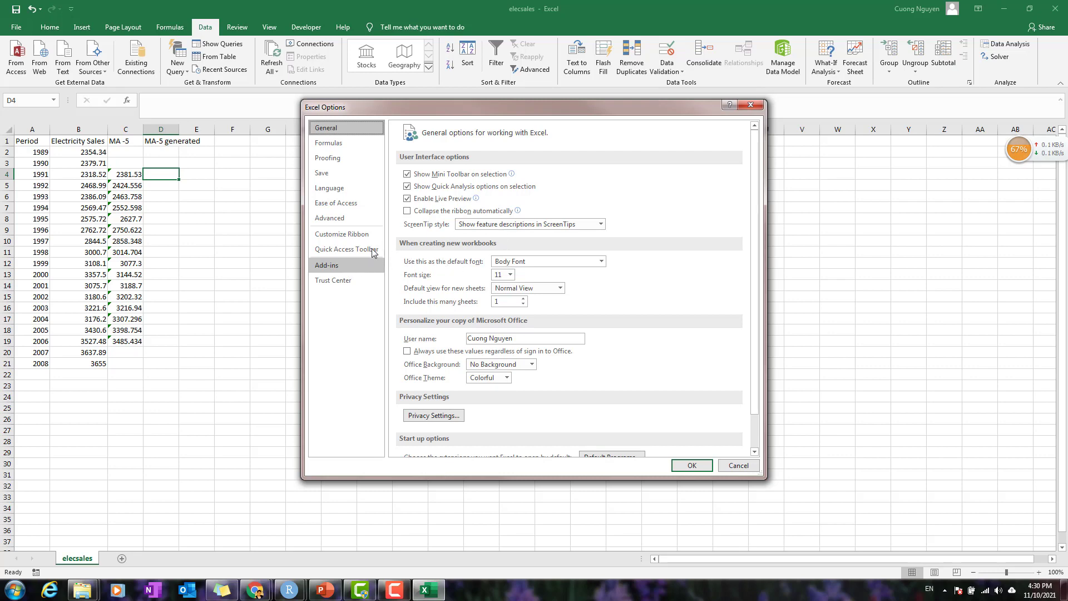
click(356, 265)
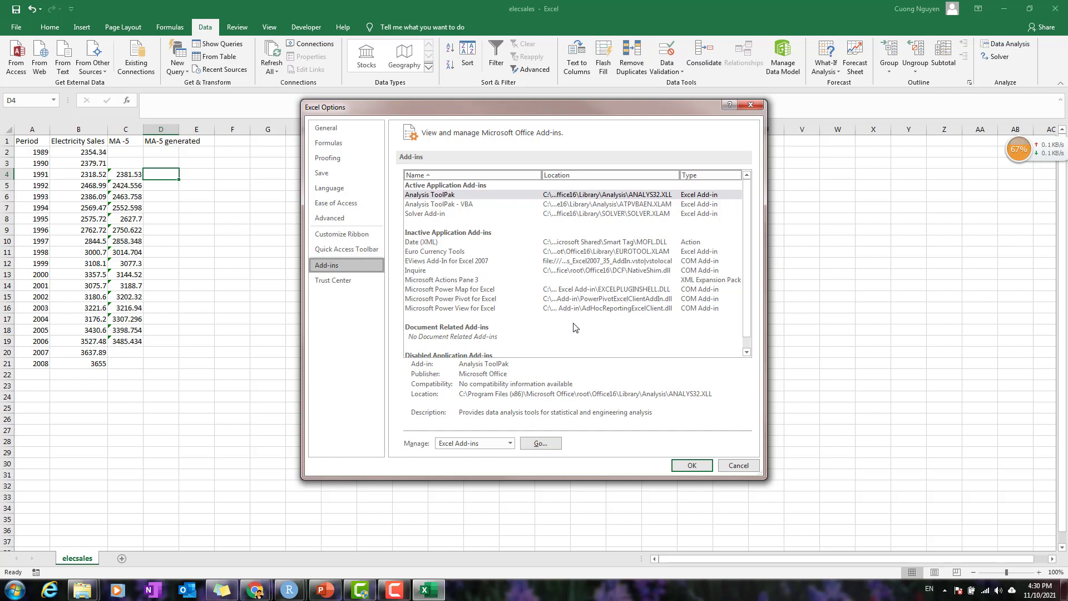
click(541, 444)
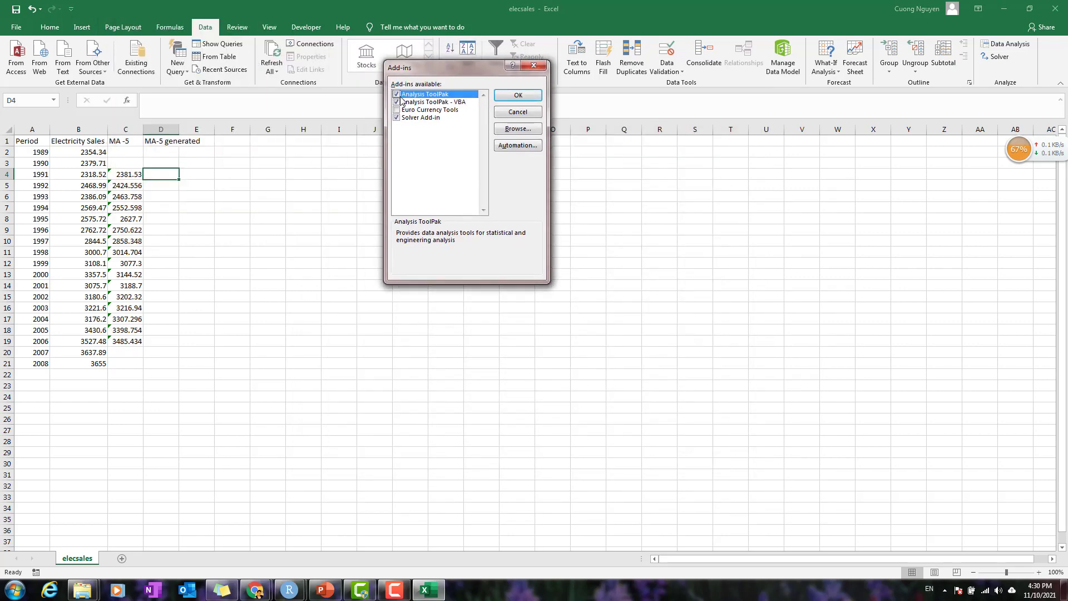
Step: Deselect and reselect the Analysis ToolPak, Analysis ToolPak - VBA and Solver add-ins, and close the list without applying
click(397, 102)
click(397, 117)
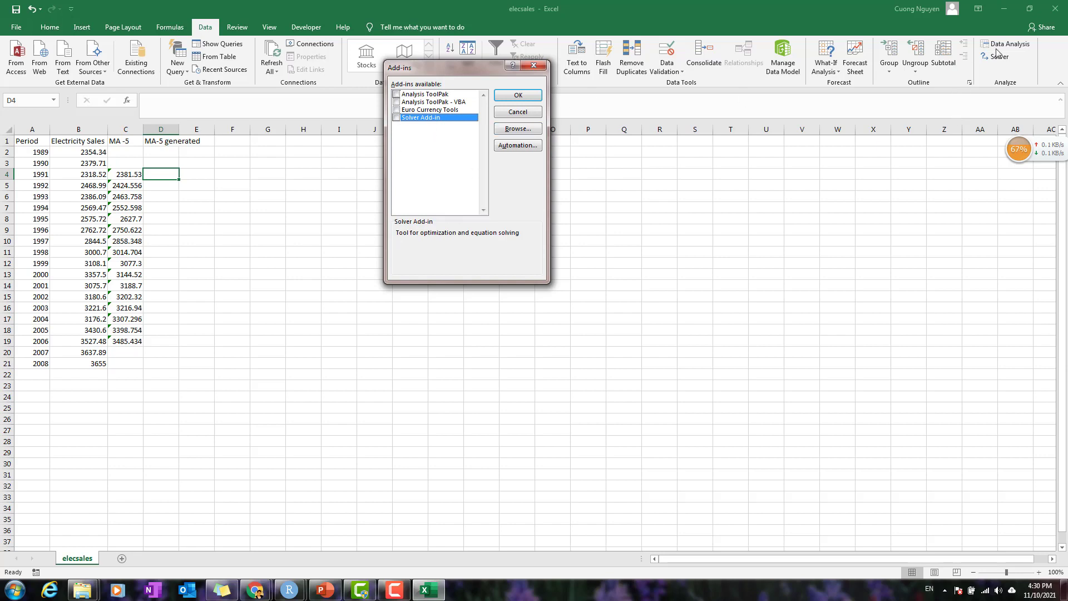
click(396, 94)
click(397, 102)
click(397, 118)
click(397, 118)
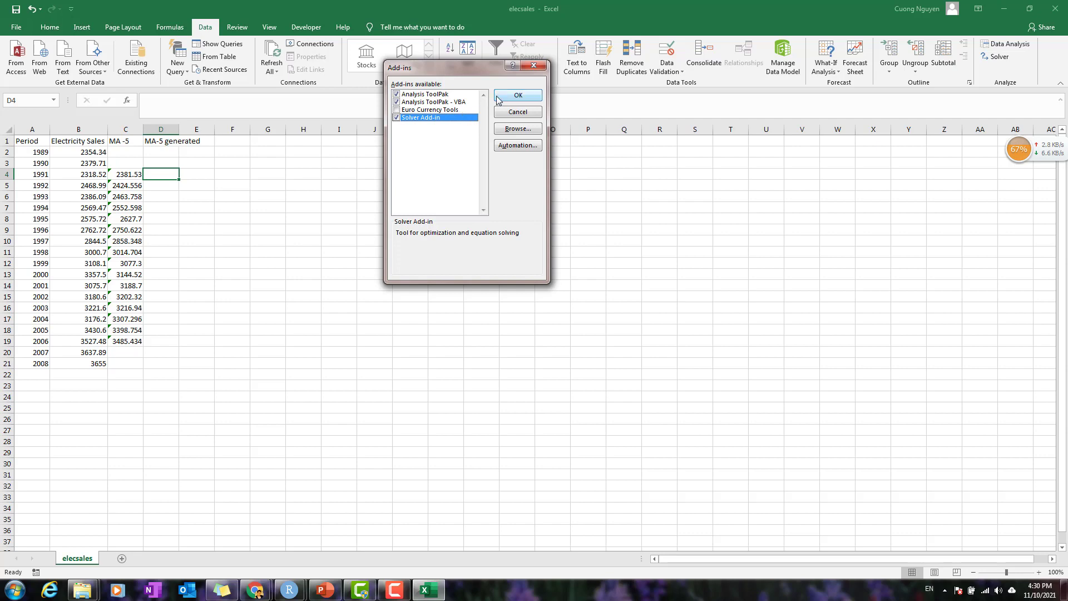
click(533, 67)
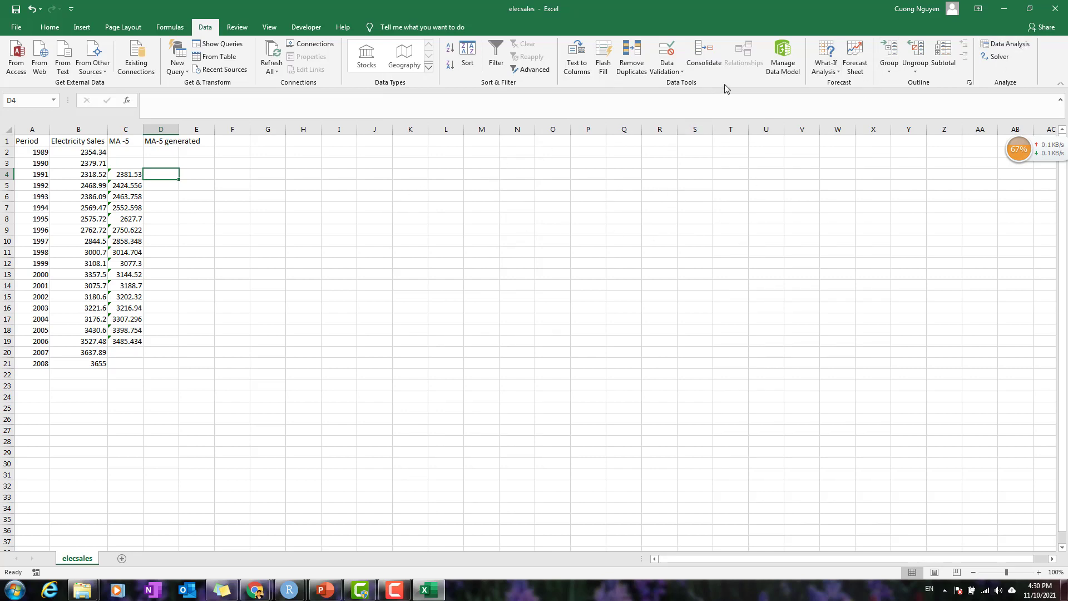
Step: Start the Moving Average tool from the Data Analysis tools
click(166, 27)
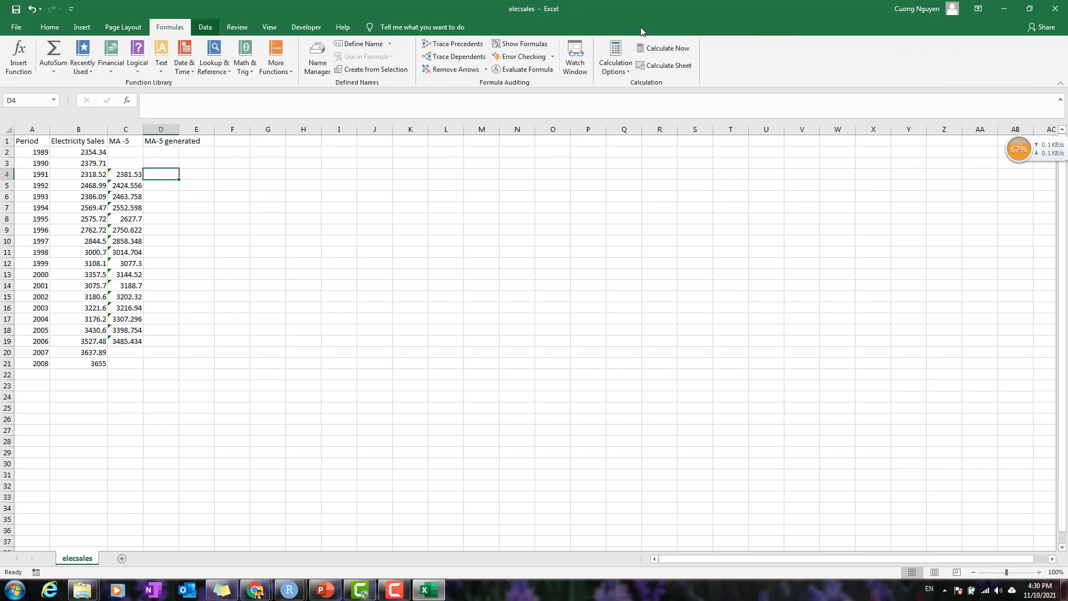
click(206, 29)
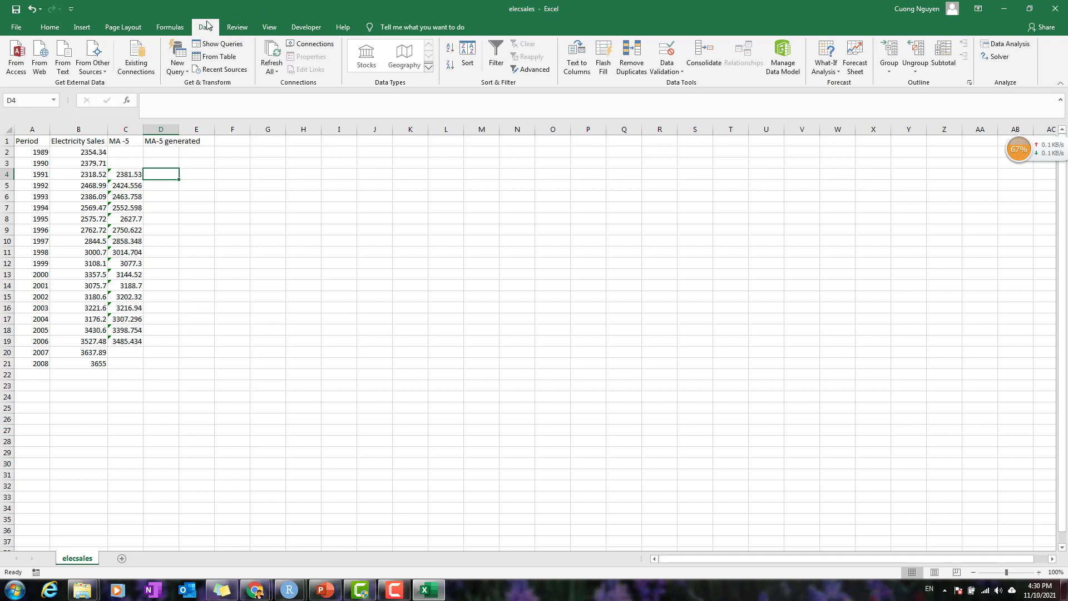
click(1011, 45)
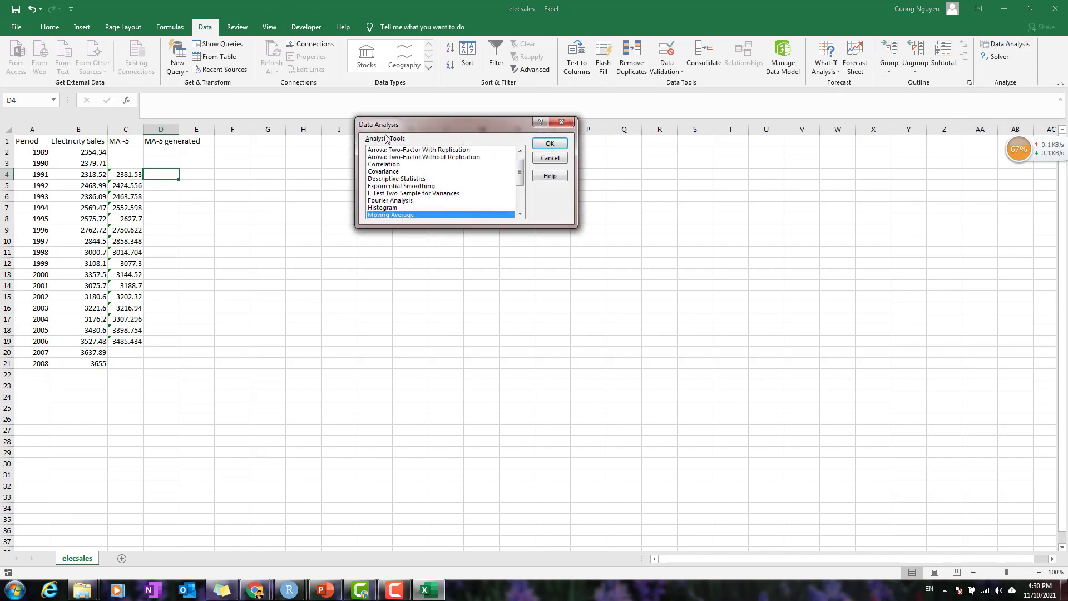
click(397, 187)
click(400, 209)
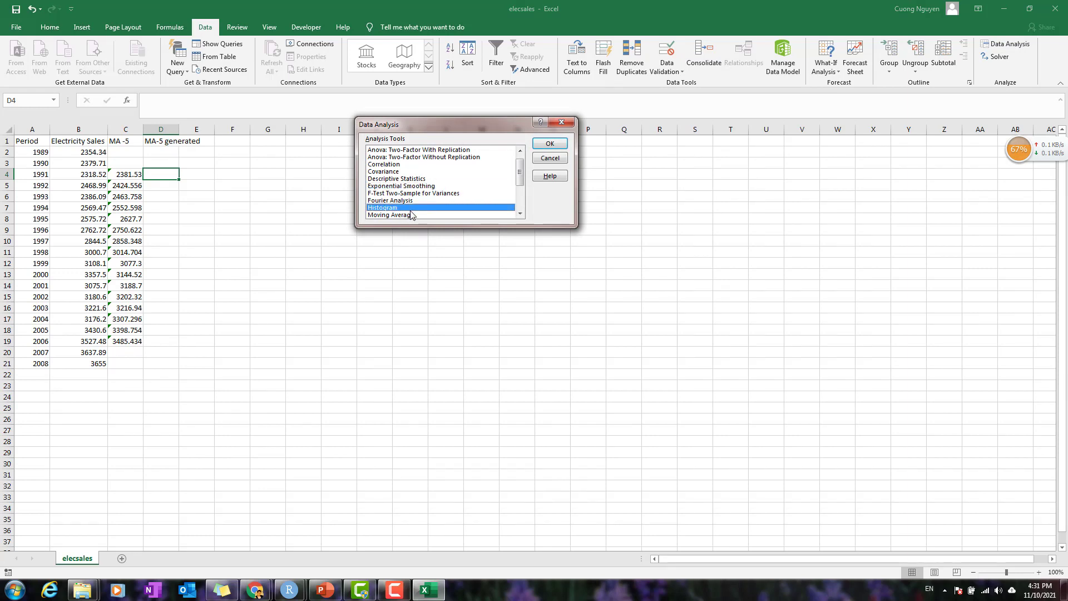
scroll(411, 215, down, 1)
click(403, 194)
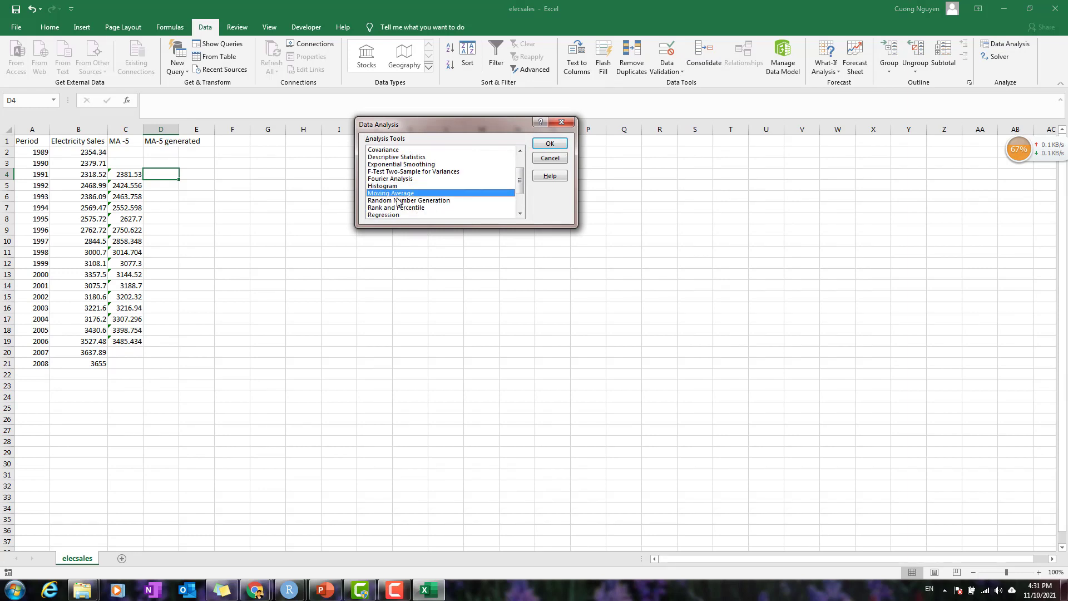
click(550, 143)
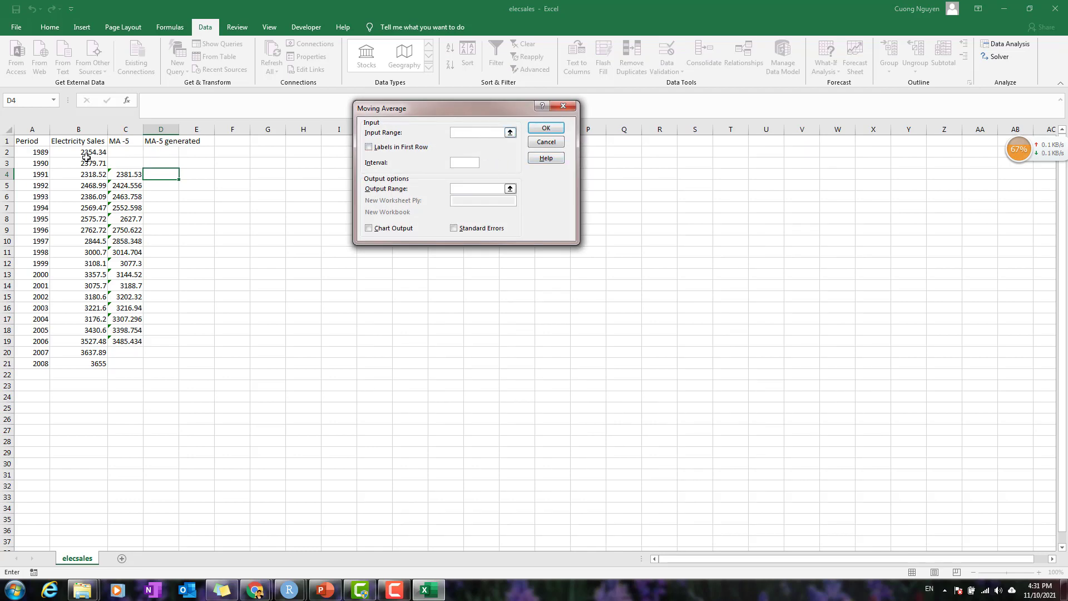
Step: Generate a moving average with chart output from B1:B21, with labels in the first row, interval 5 and output range D2:D21
drag(85, 141, 81, 363)
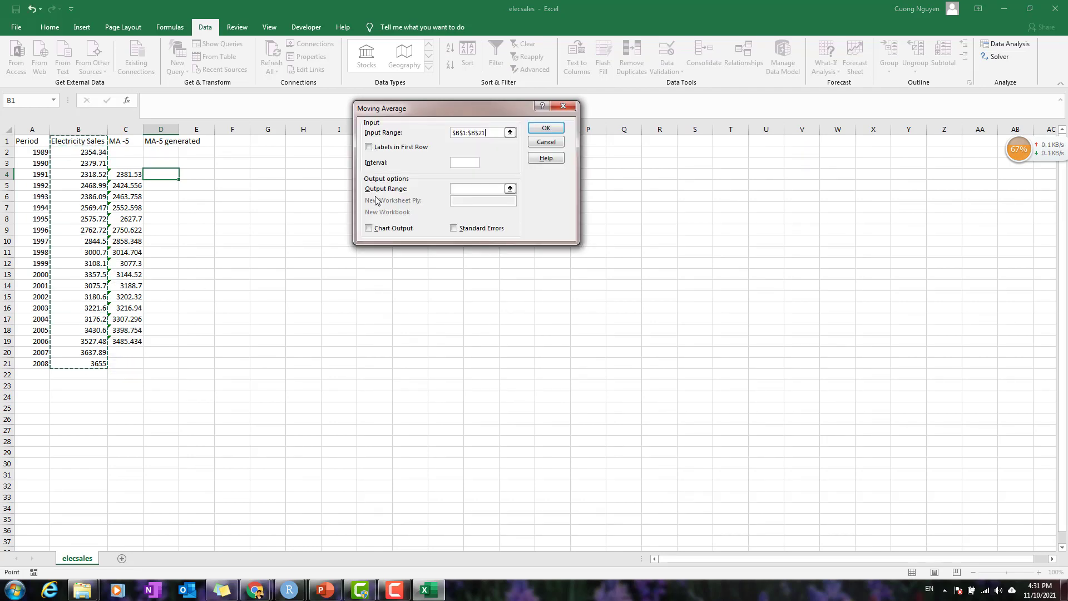
click(370, 148)
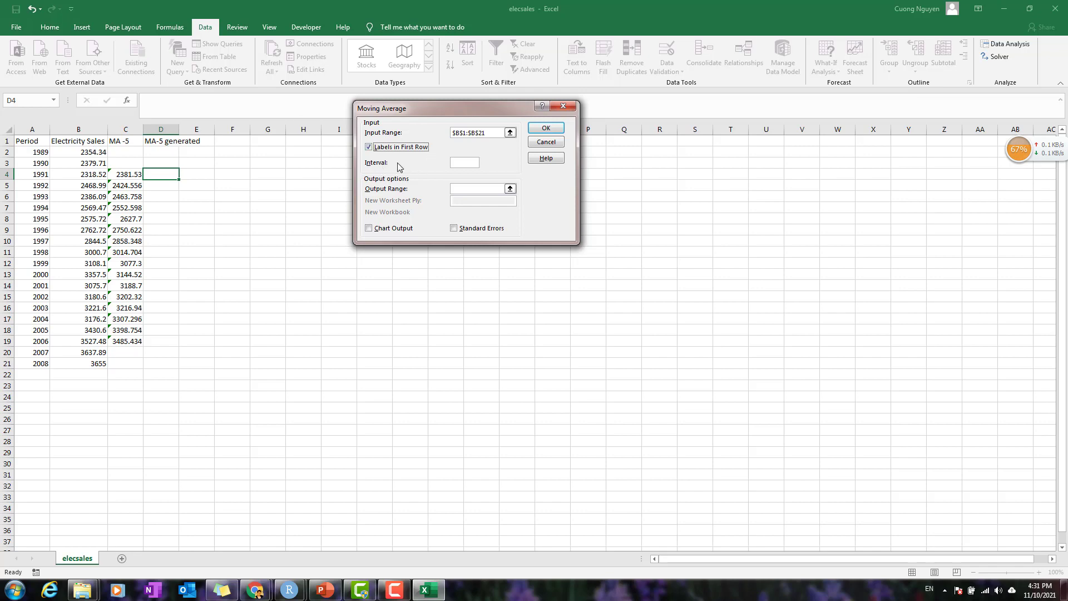
click(467, 163)
drag(166, 151, 159, 365)
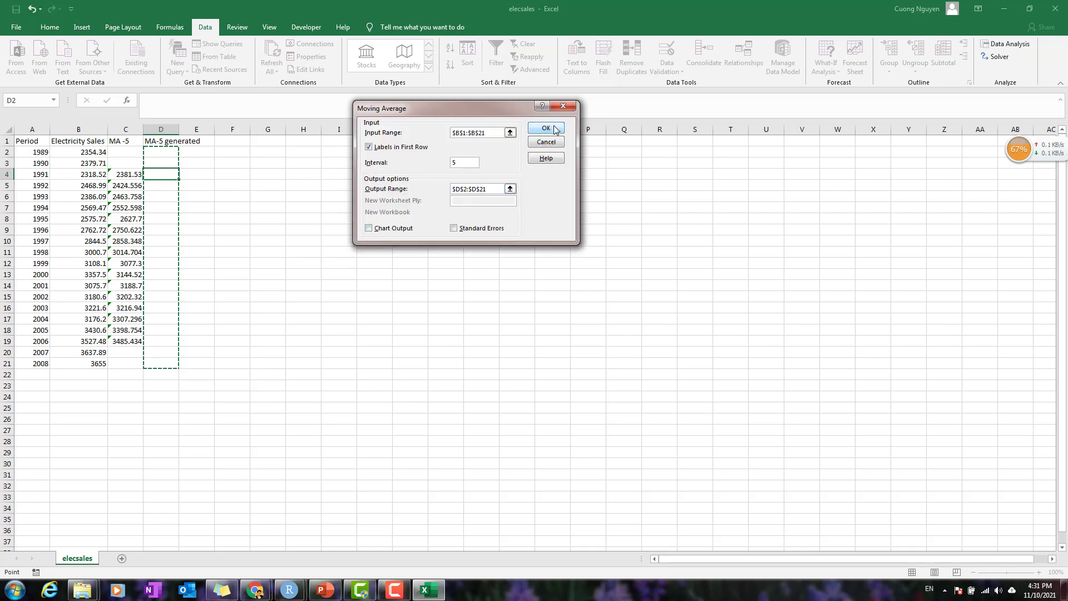
click(369, 229)
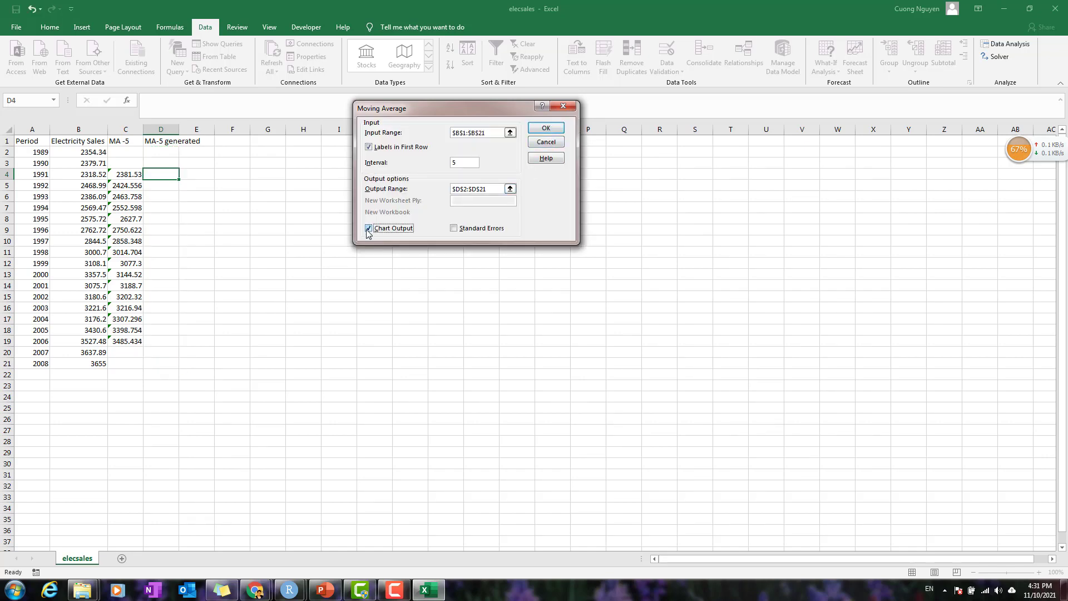
click(547, 129)
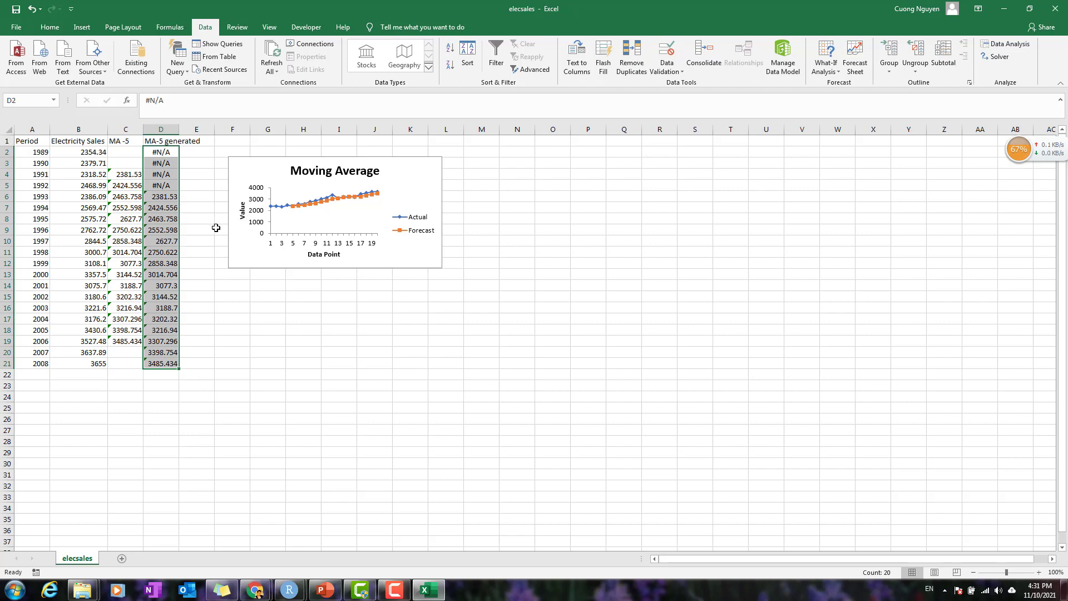
Step: Try moving the generated averages in D6:D21 up two rows to start at D4, and undo the move
click(166, 198)
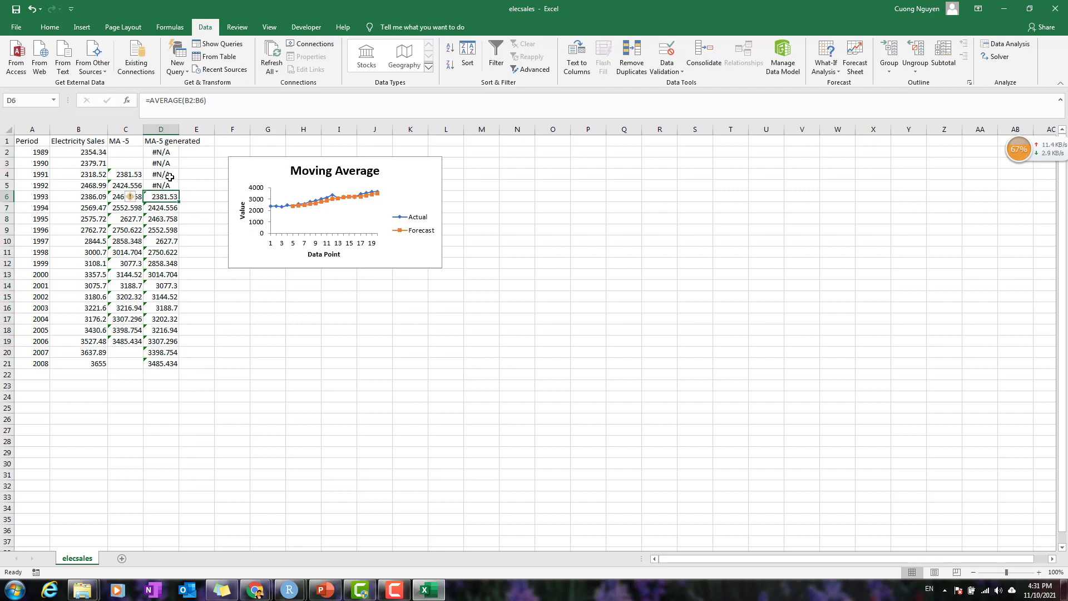
click(170, 176)
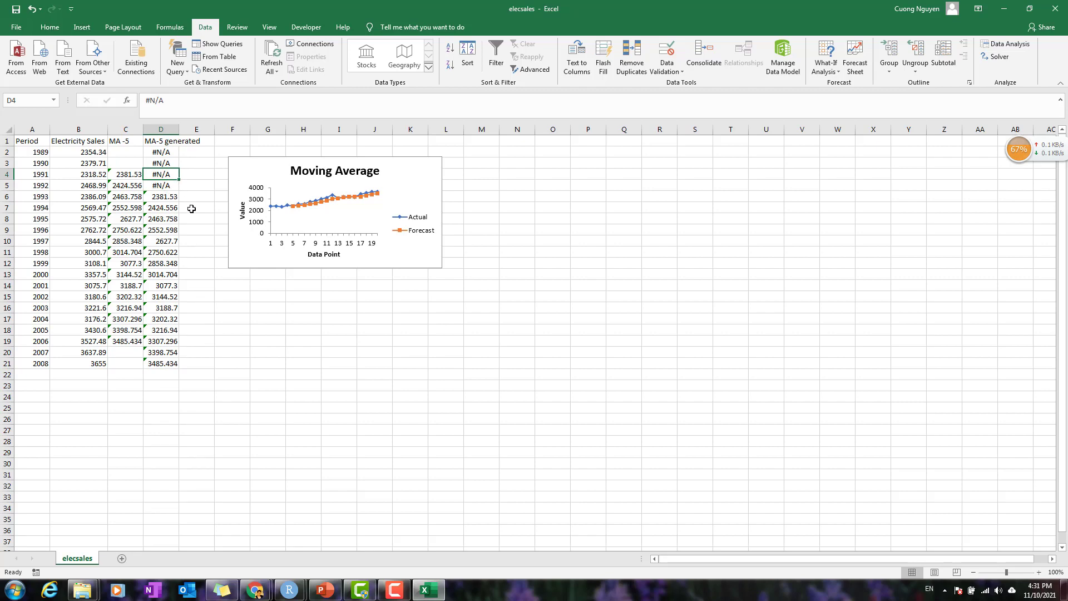
drag(160, 197, 176, 364)
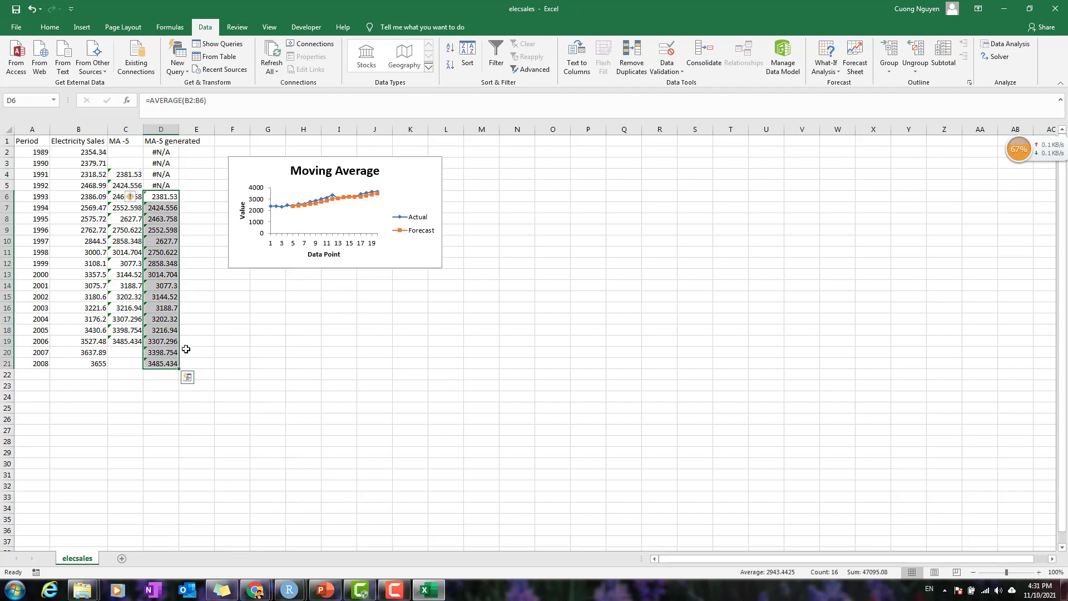
drag(178, 202, 167, 179)
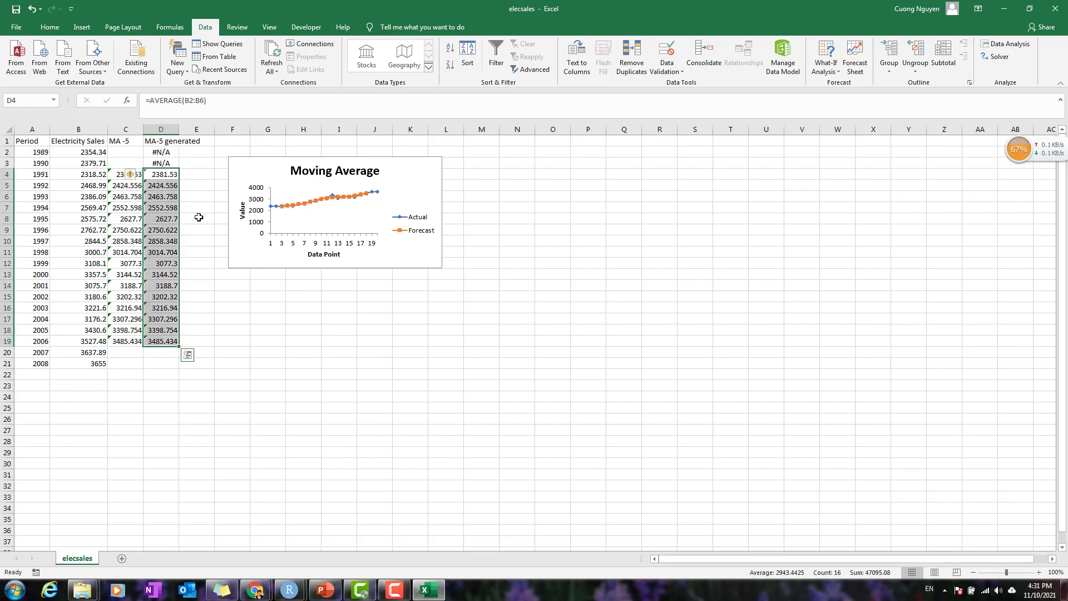
click(200, 230)
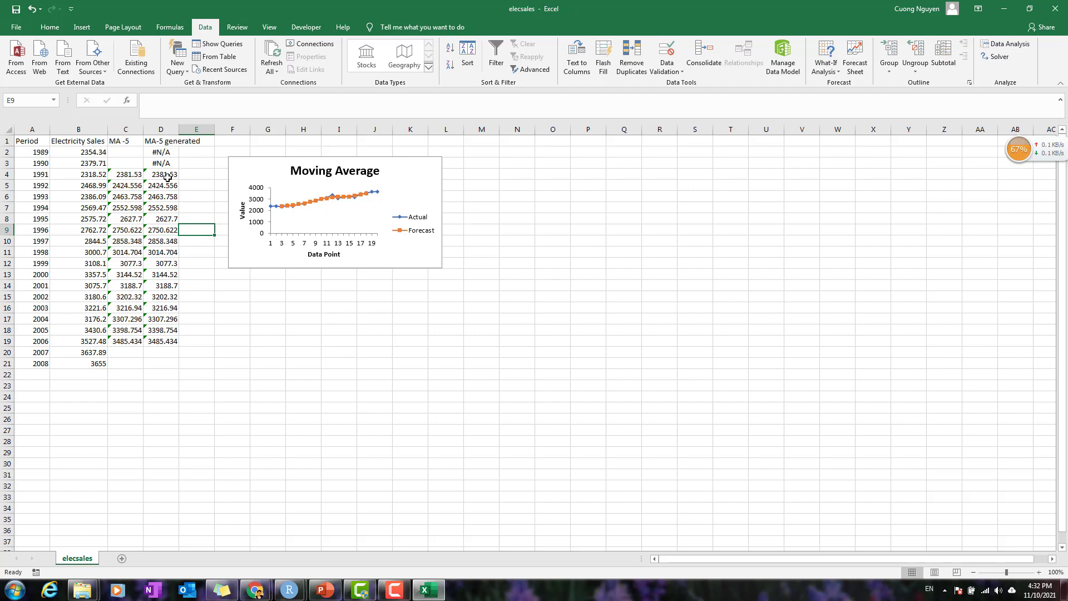
key(ctrl+z)
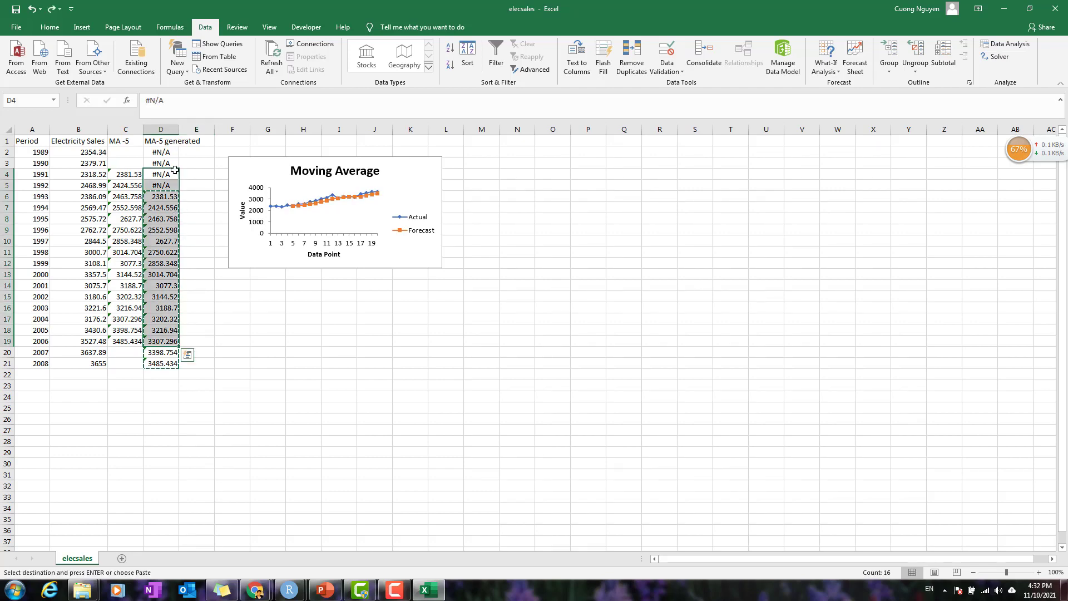
key(ctrl+c)
click(197, 220)
double_click(219, 276)
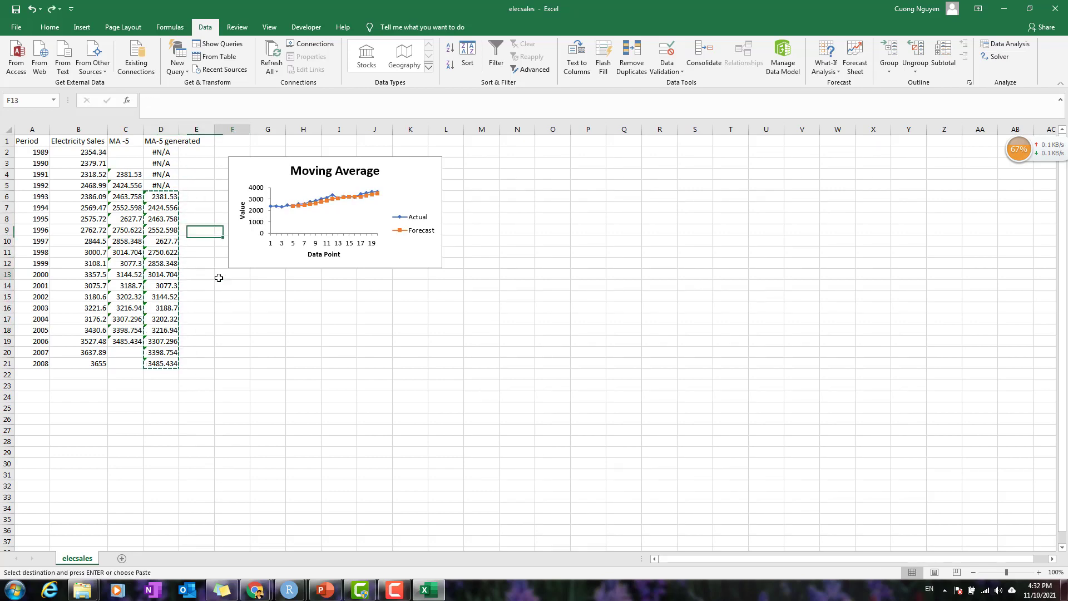
Step: Check the first generated average against B2:B6, and move the averages in D6:D21 up to start at D4
click(162, 196)
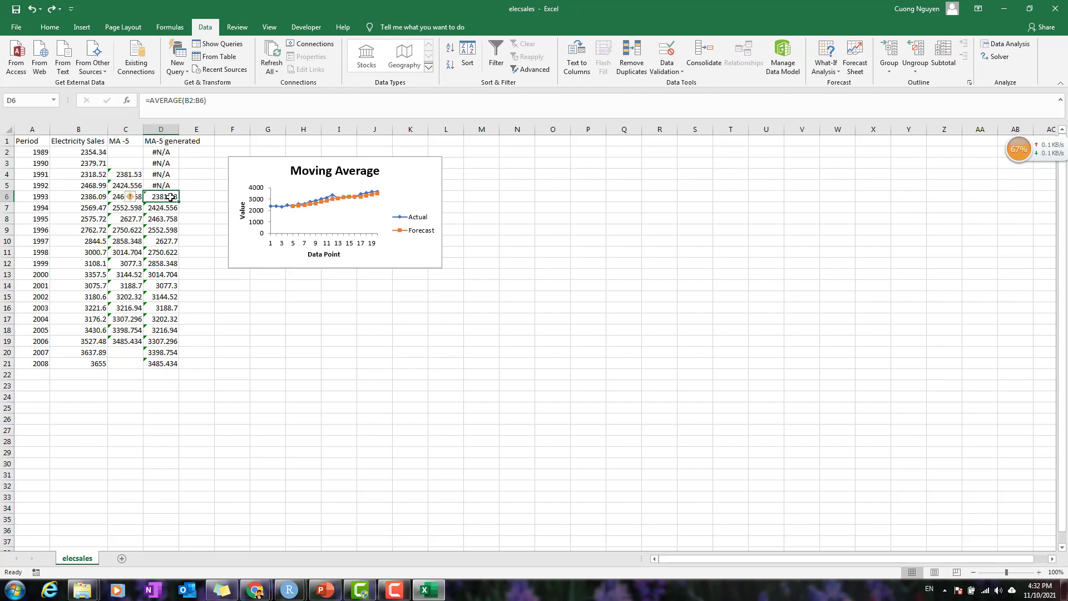
drag(97, 152, 106, 196)
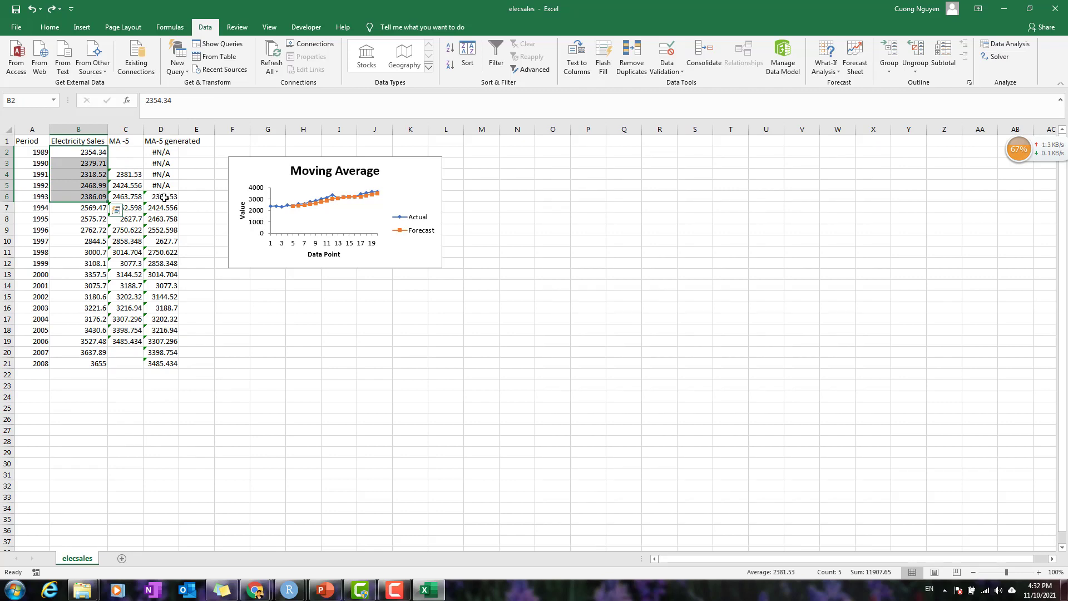
drag(165, 197, 178, 365)
key(ctrl+c)
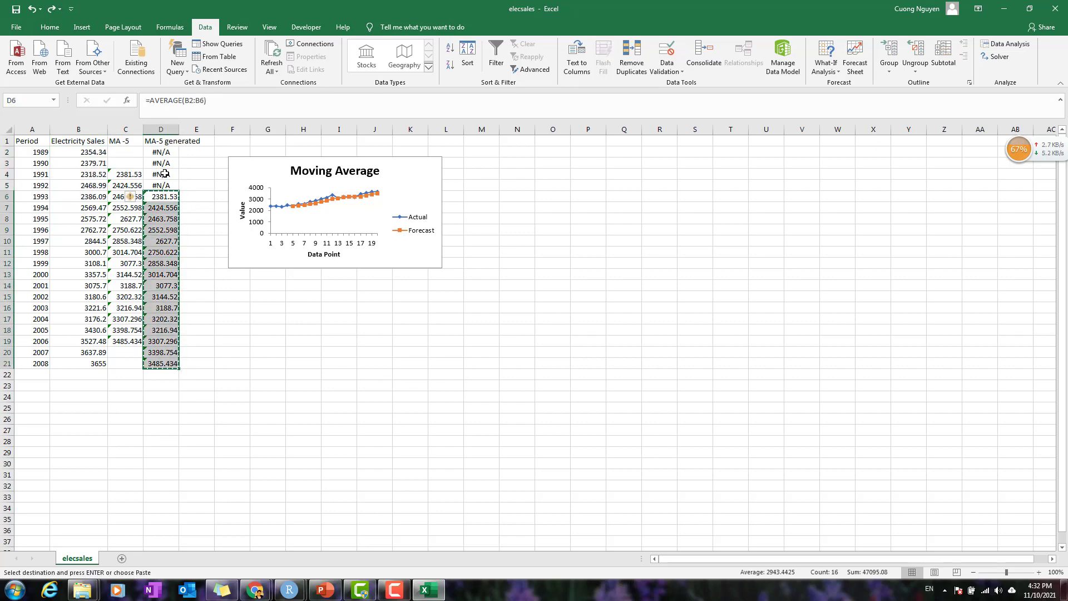
click(164, 174)
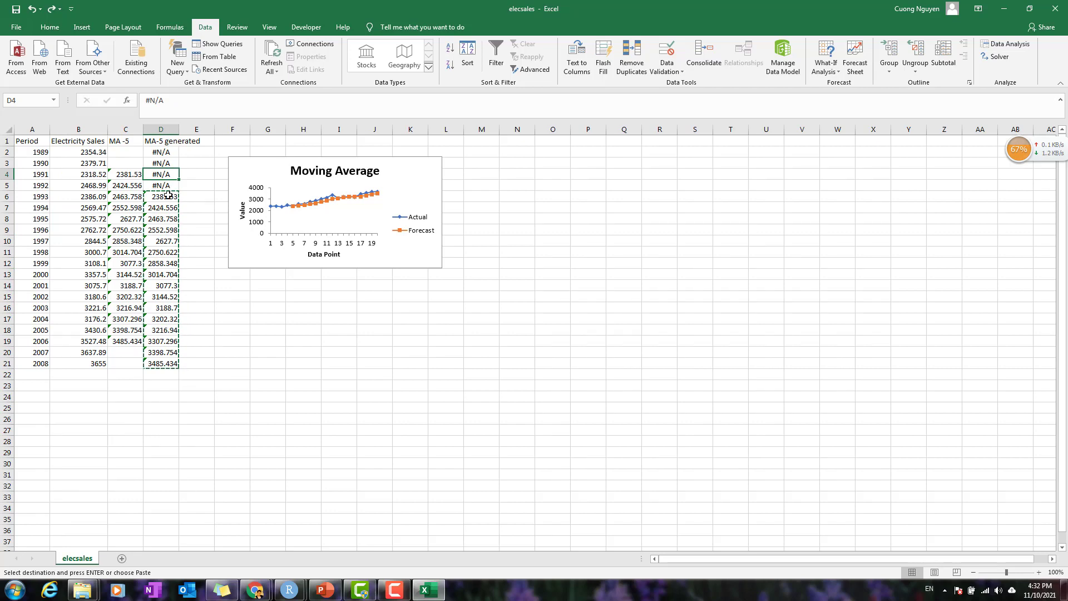
key(Return)
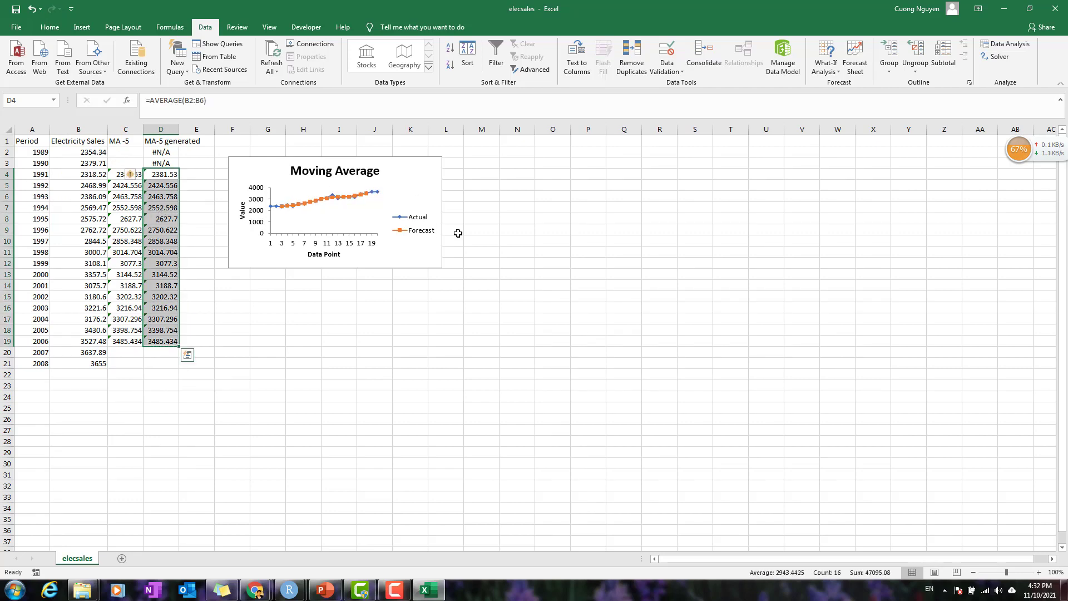
Step: Move the Moving Average chart farther from the data columns and apply the third chart style, with plain lines and faint vertical lines
drag(416, 172, 506, 190)
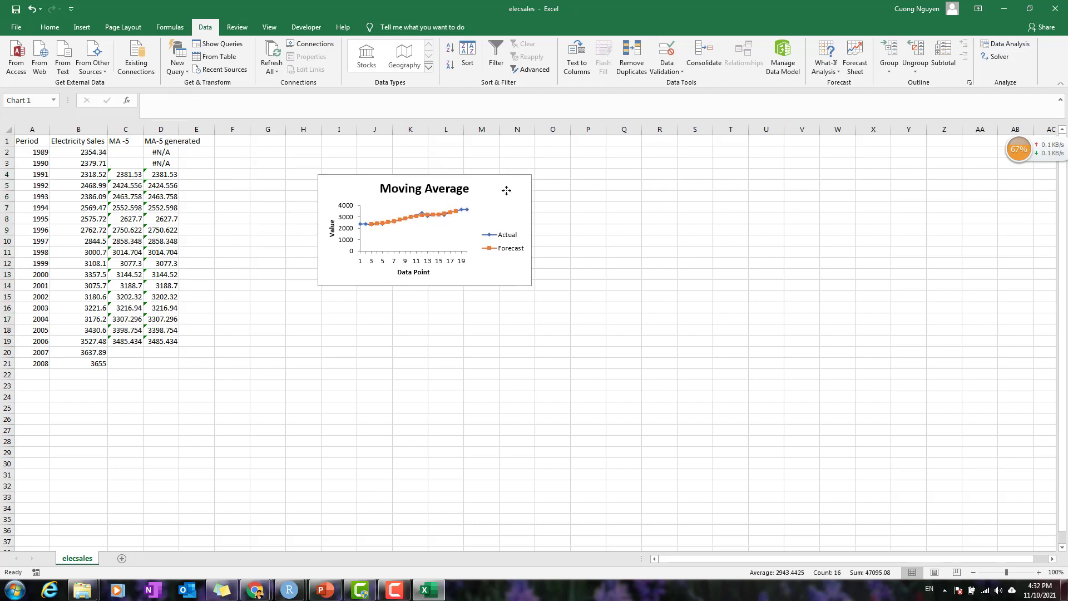
click(507, 191)
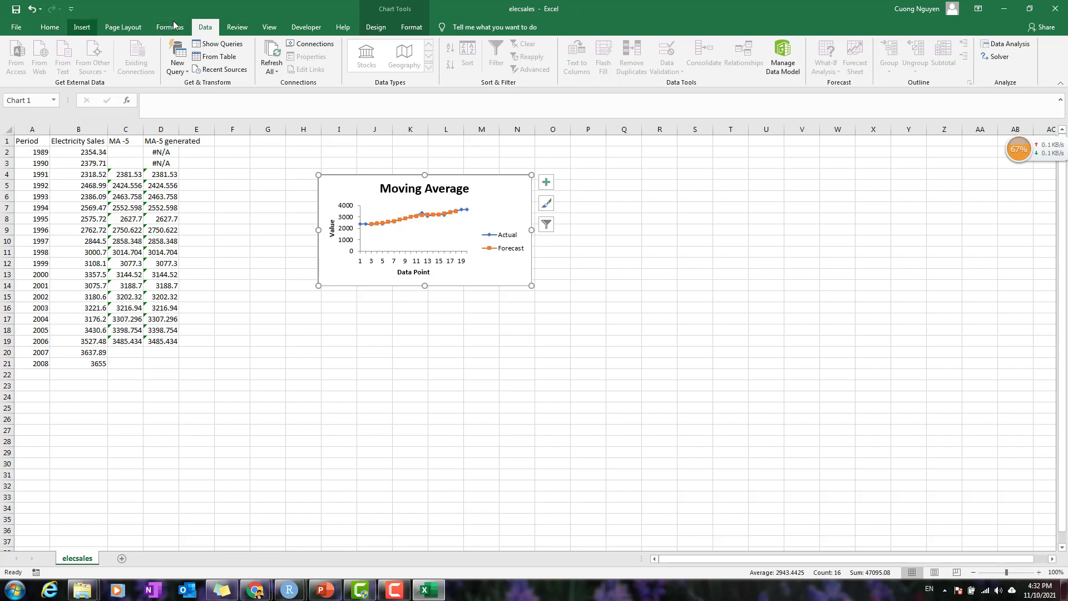
click(376, 26)
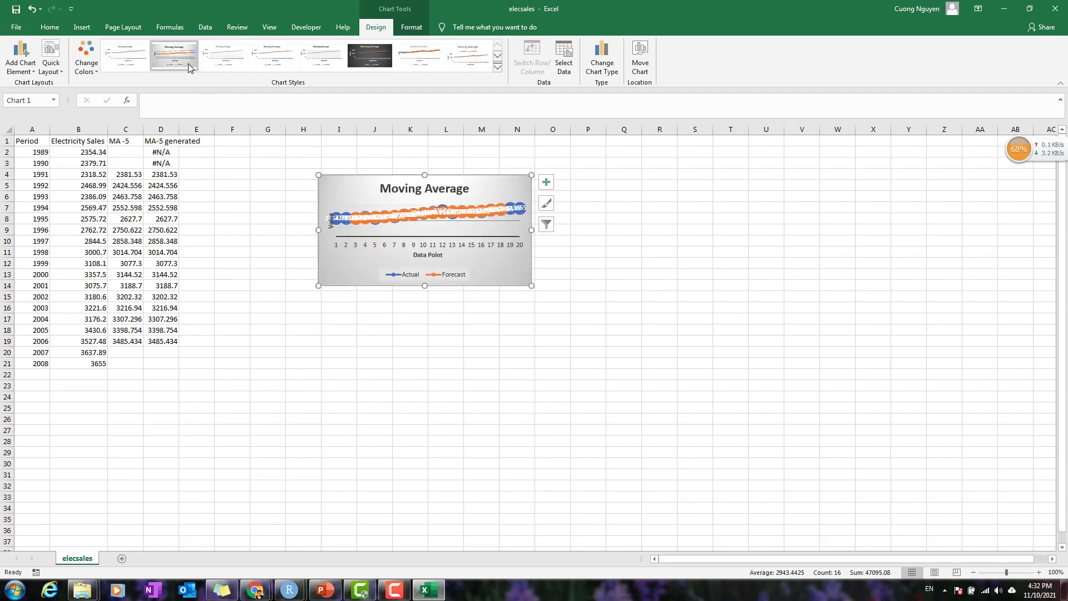
click(219, 58)
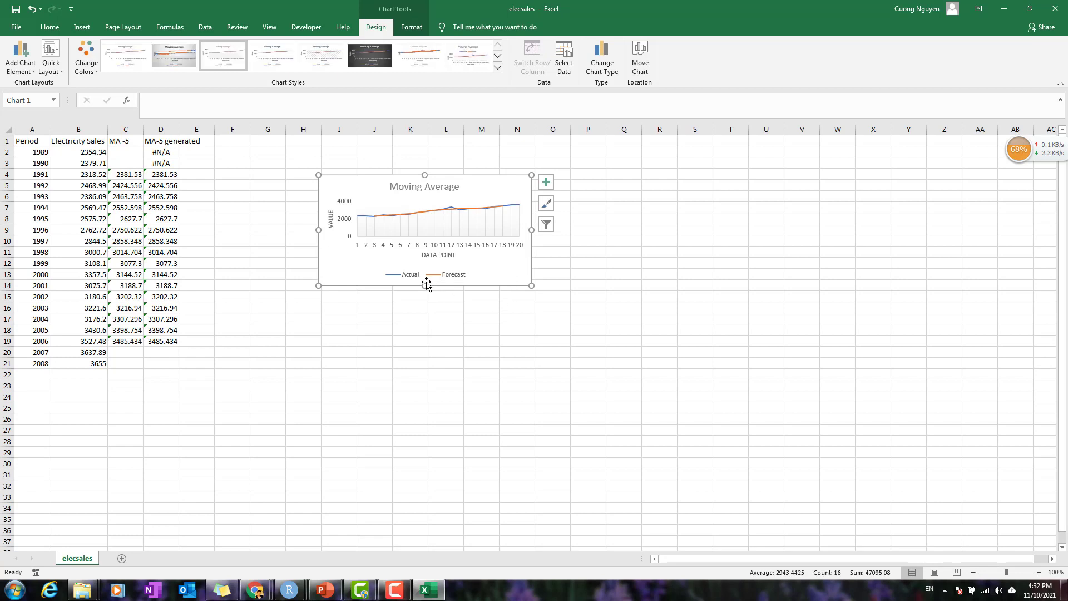
Step: Enlarge the Moving Average chart to cover about columns I to R and rows 4 to 24
drag(424, 287, 429, 404)
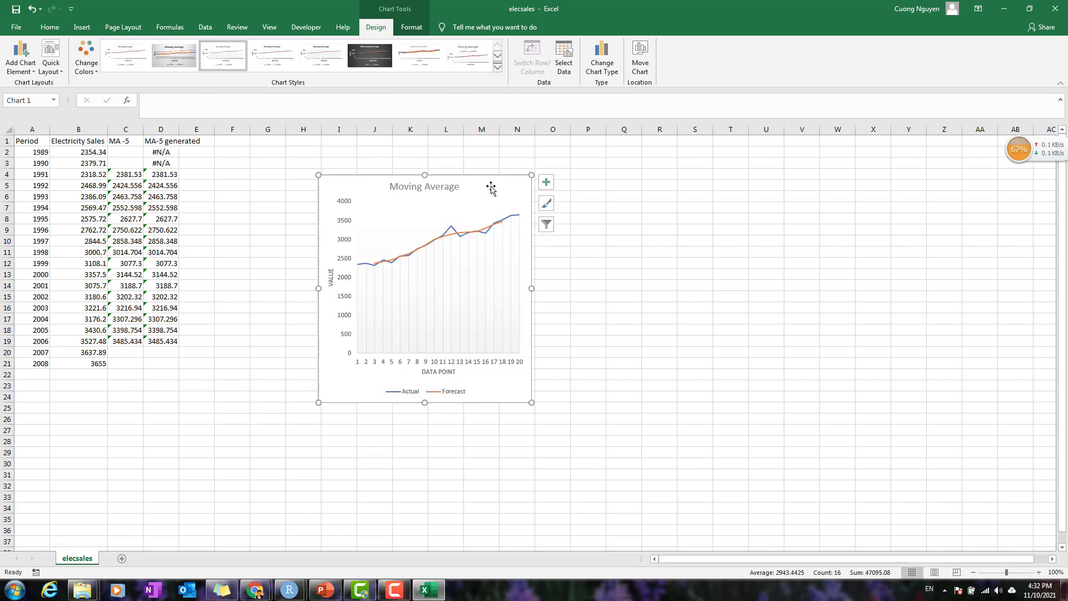
drag(498, 186, 506, 185)
drag(539, 288, 661, 289)
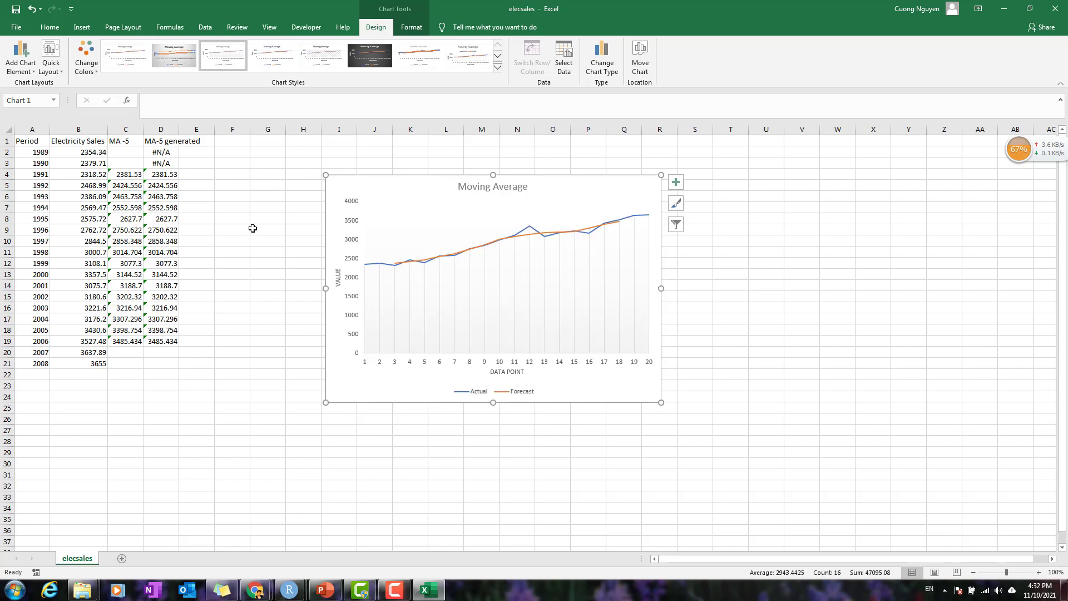
Step: Insert the recommended line chart of Electricity Sales and MA -5 from B1:C21
drag(83, 144, 98, 366)
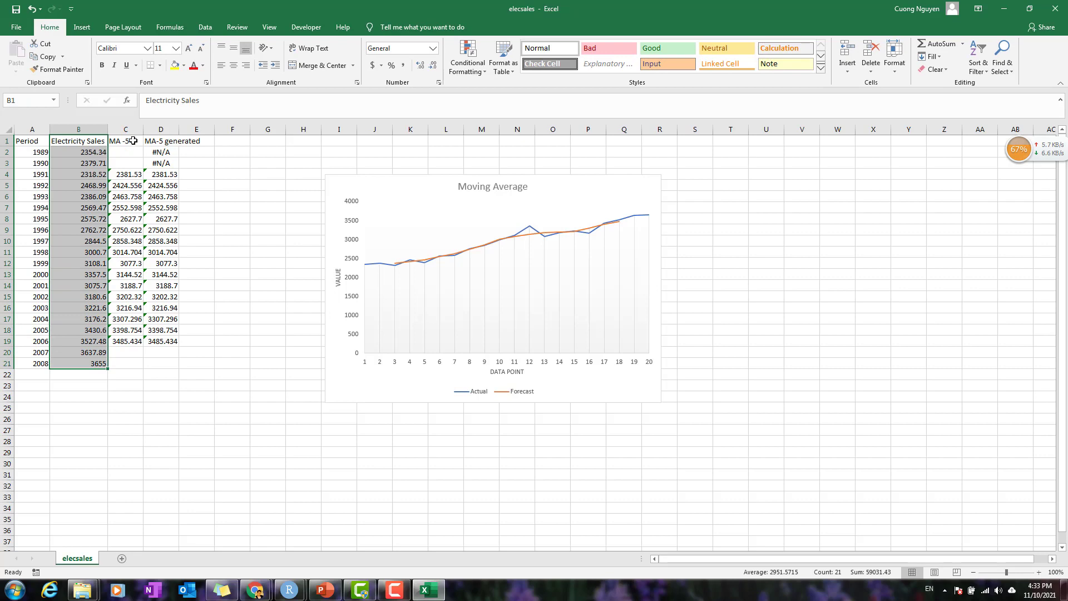
drag(133, 141, 140, 363)
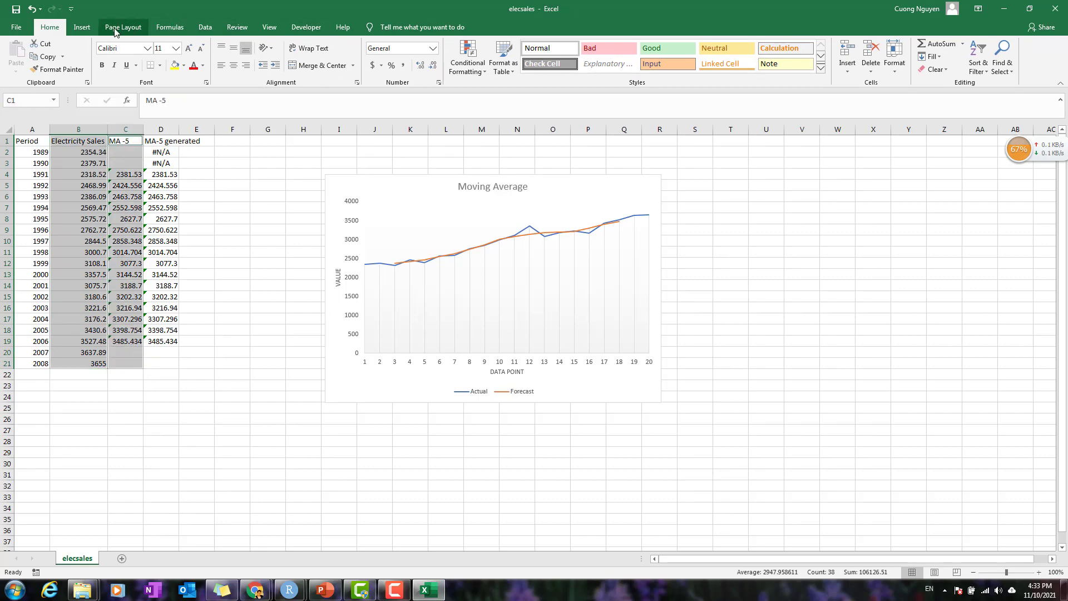
click(88, 28)
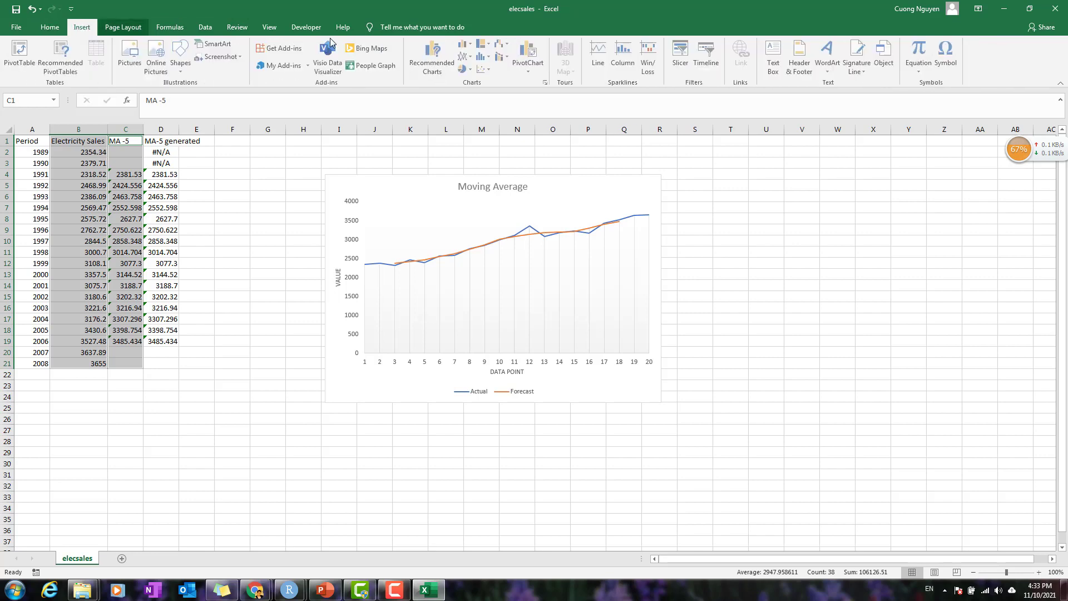
click(448, 63)
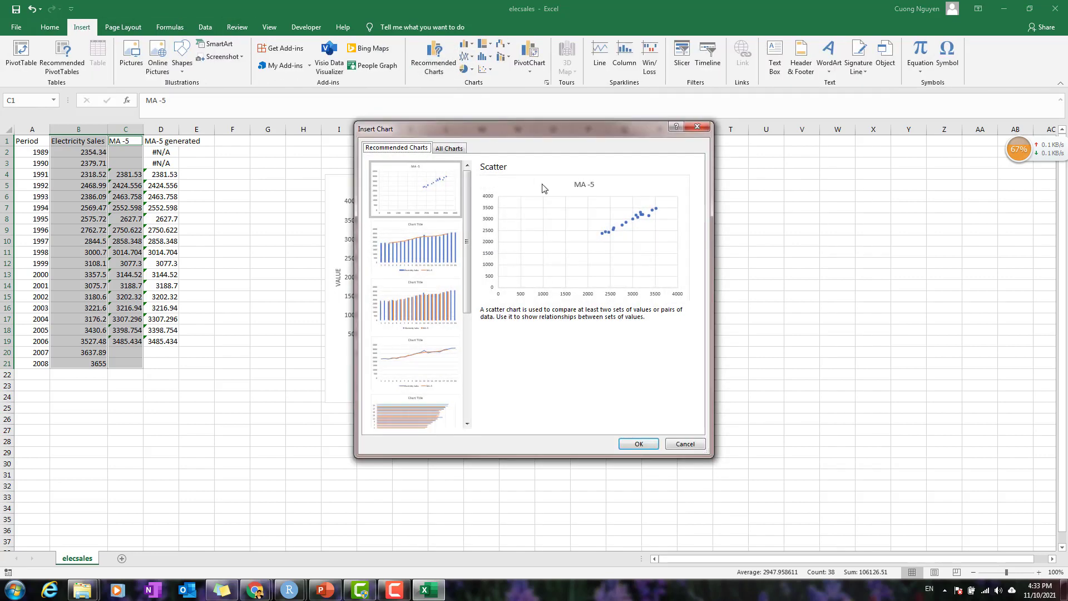
click(429, 358)
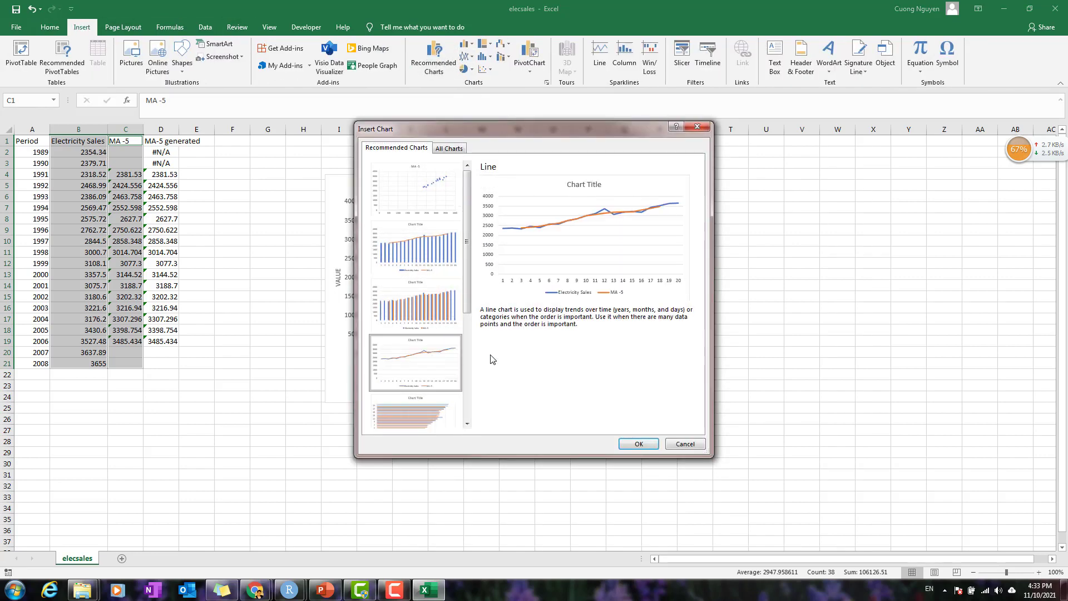
click(639, 444)
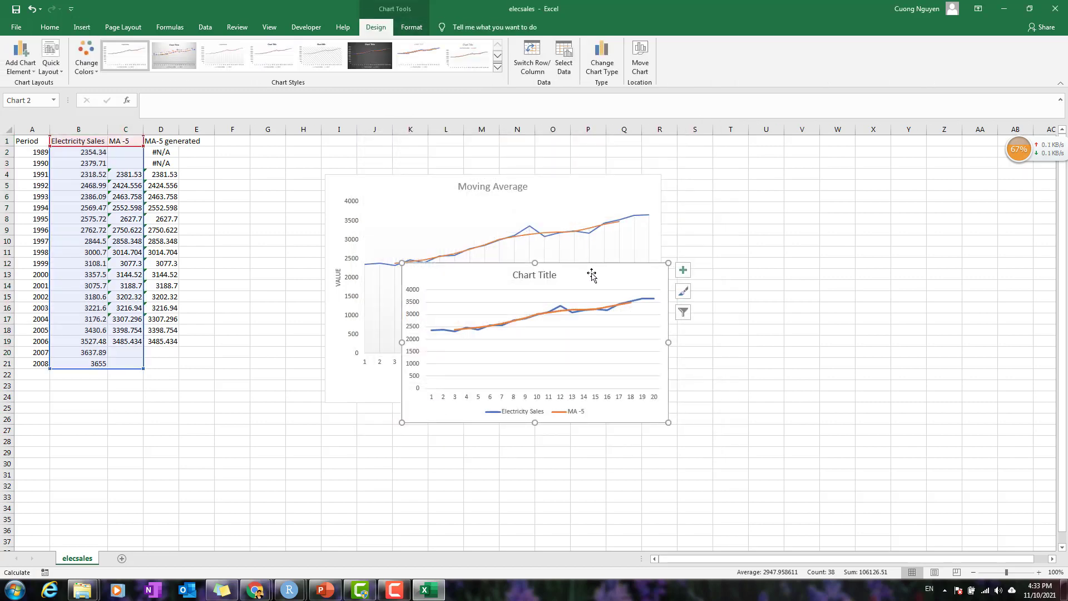
Step: Place the new line chart beside the Moving Average chart and enlarge it to about columns S to AA and rows 5 to 24
mouse_move(592, 274)
mouse_down()
mouse_move(840, 238)
mouse_move(867, 193)
mouse_up()
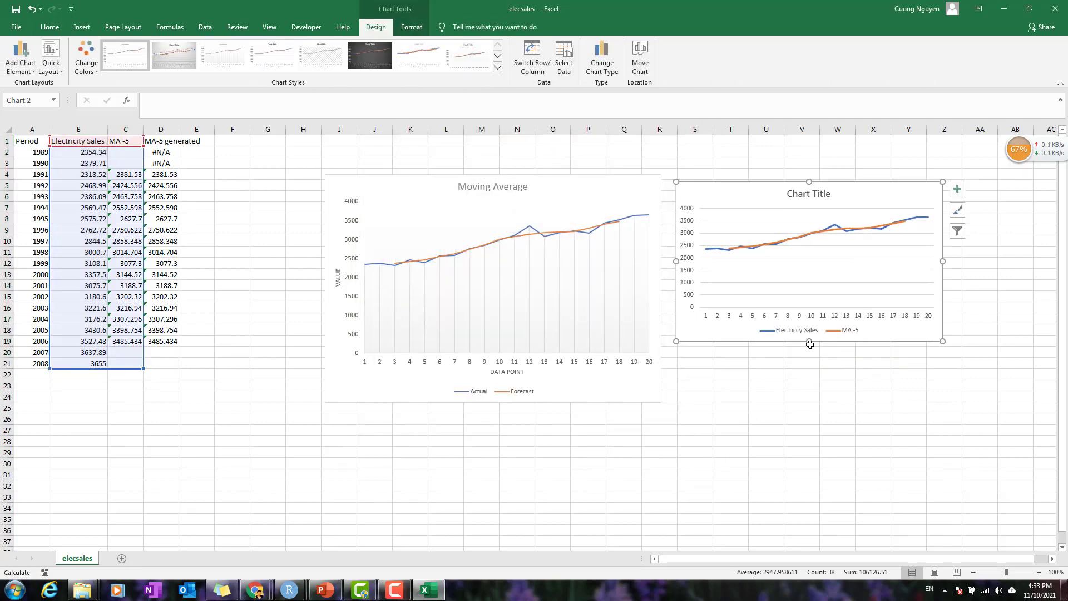
drag(810, 344, 817, 400)
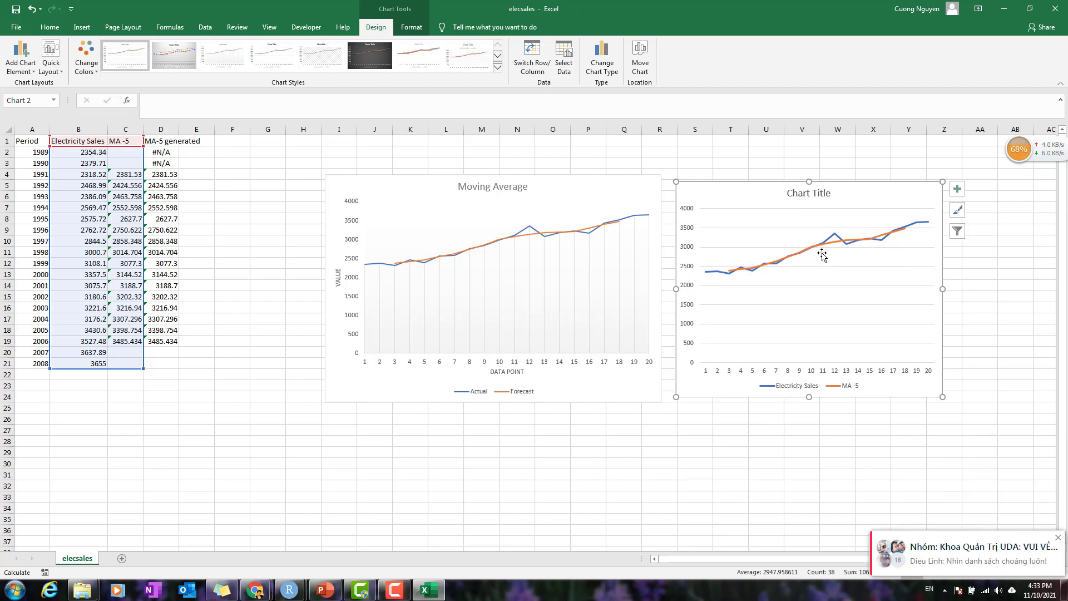
mouse_move(554, 238)
drag(945, 288, 973, 288)
Step: Set the Moving Average chart's horizontal axis labels to the periods in A2:A21, and widen the chart slightly
click(469, 365)
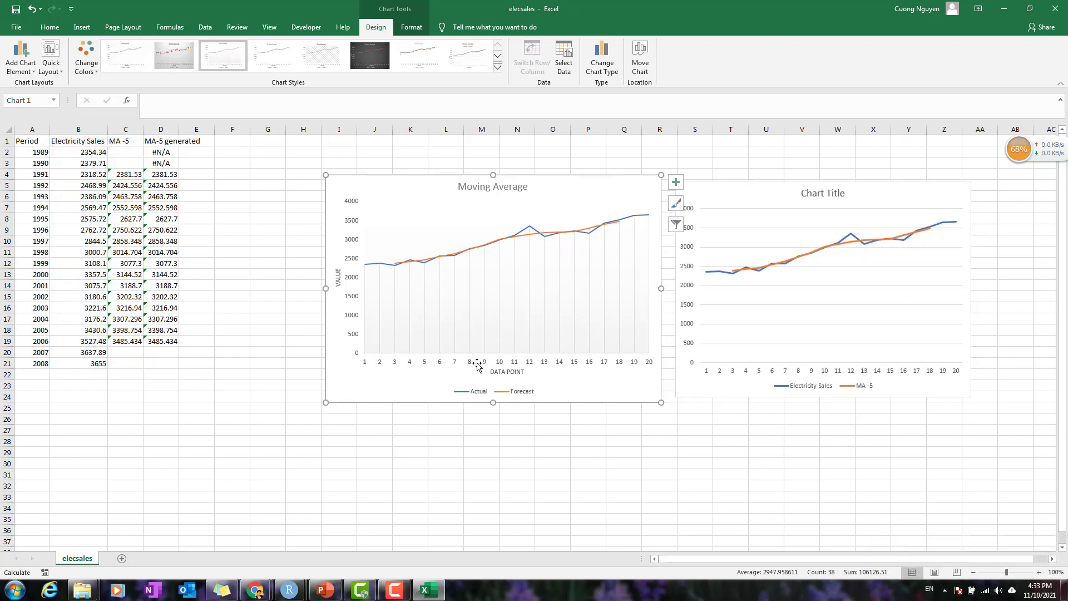
right_click(486, 365)
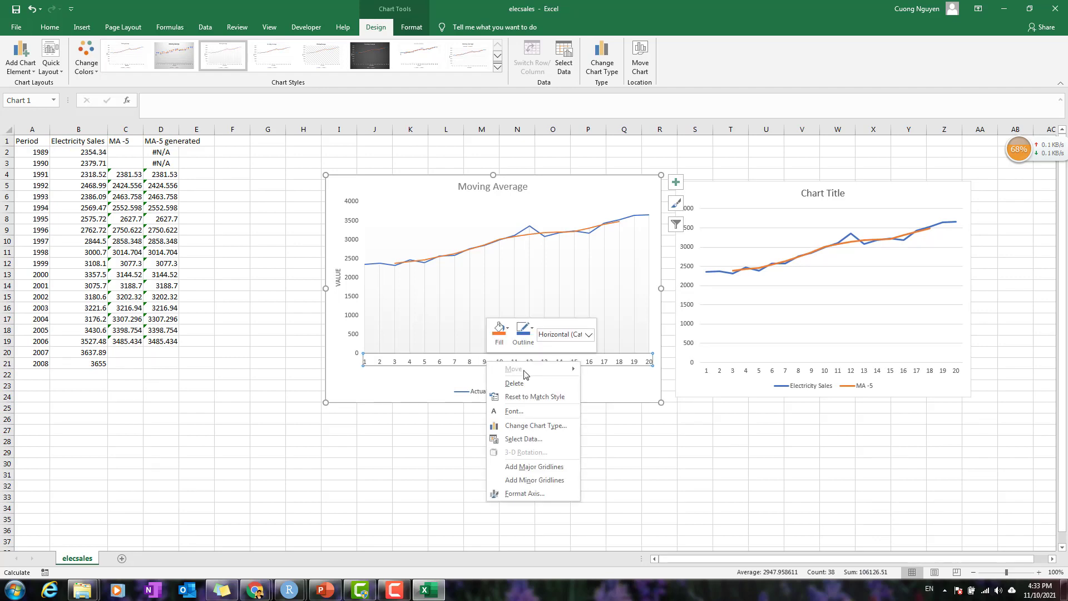
click(529, 440)
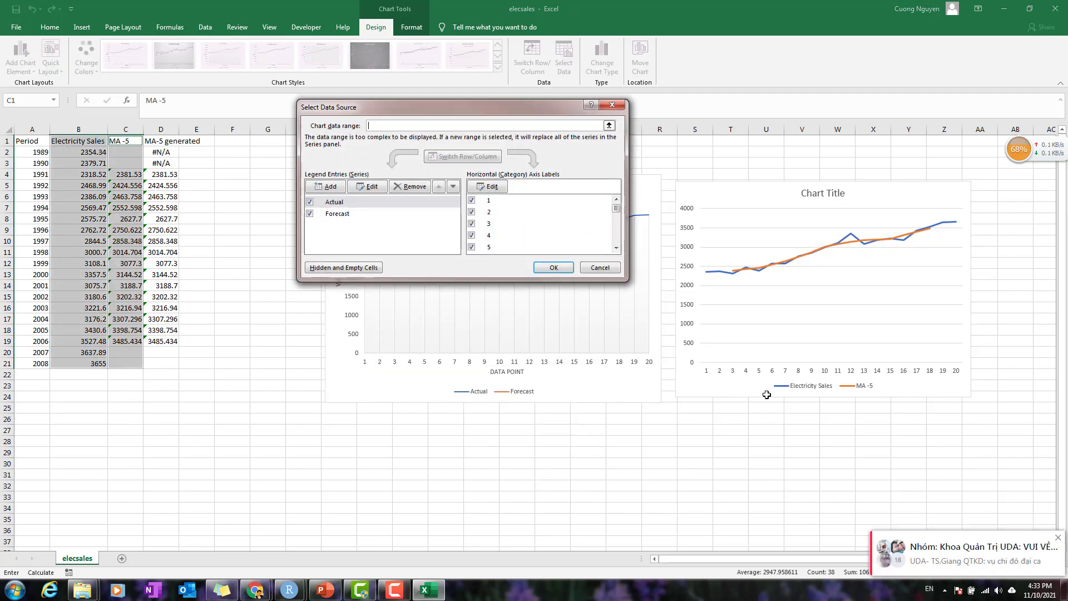
click(489, 188)
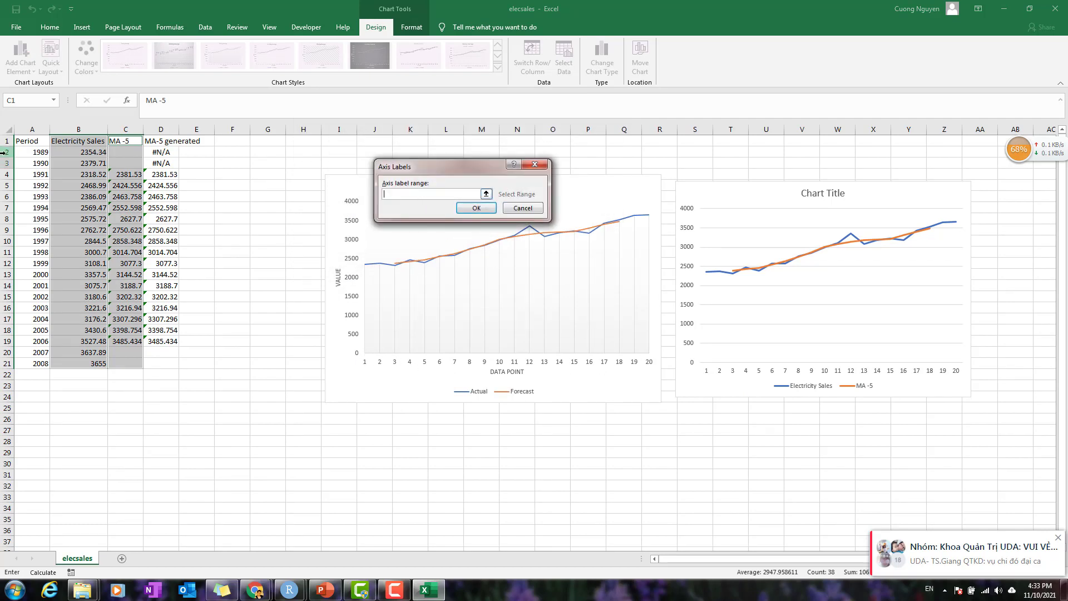
drag(31, 152, 28, 363)
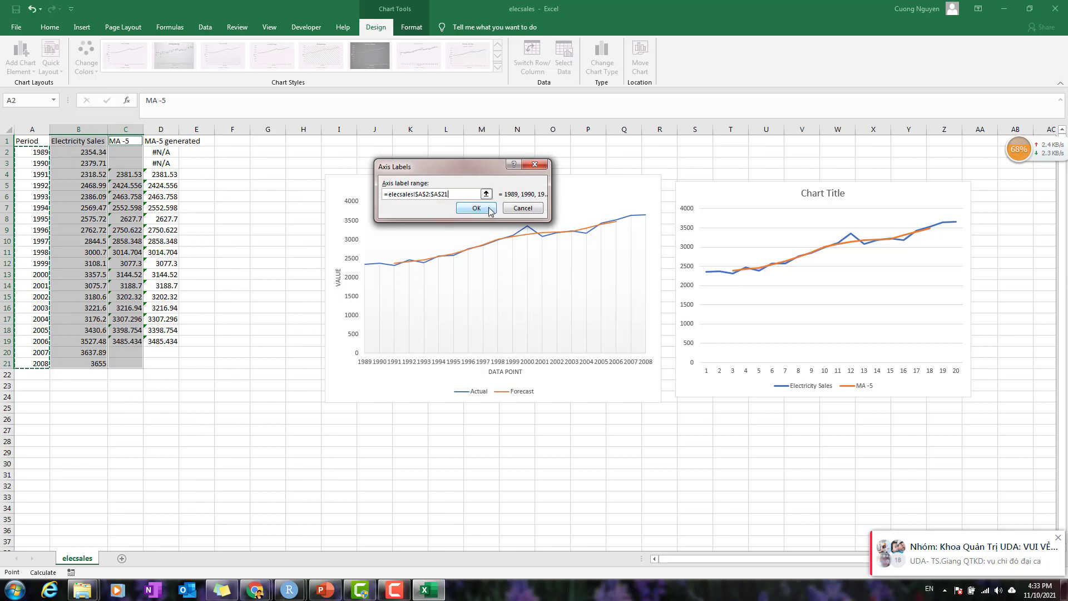
click(481, 209)
click(553, 268)
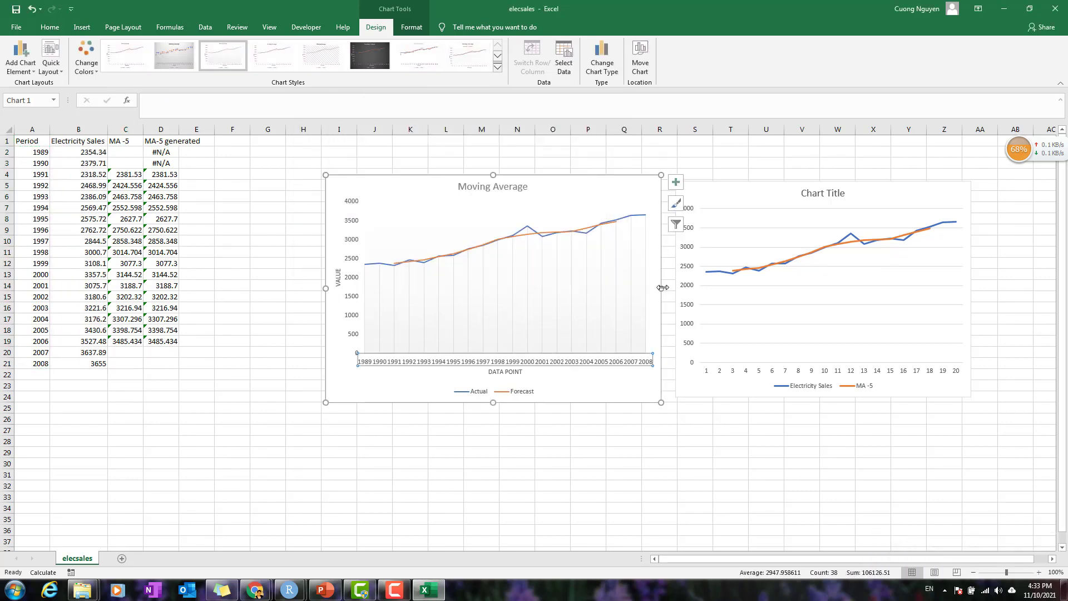
drag(662, 288, 671, 288)
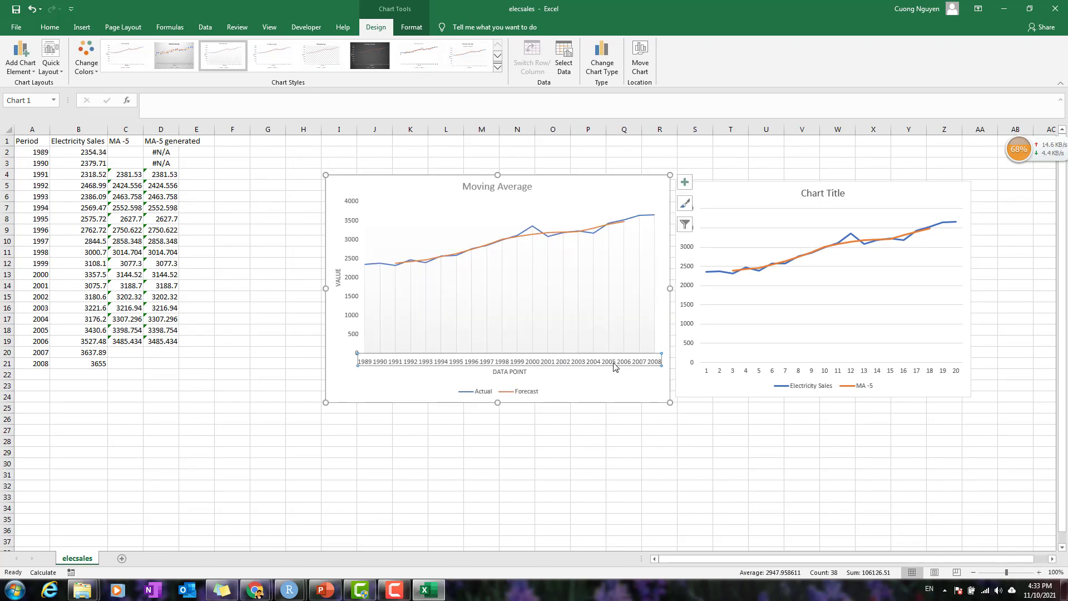
Step: Review the tick mark and label position options of the Moving Average chart's horizontal axis, and shift the chart slightly up and left
right_click(615, 365)
click(659, 494)
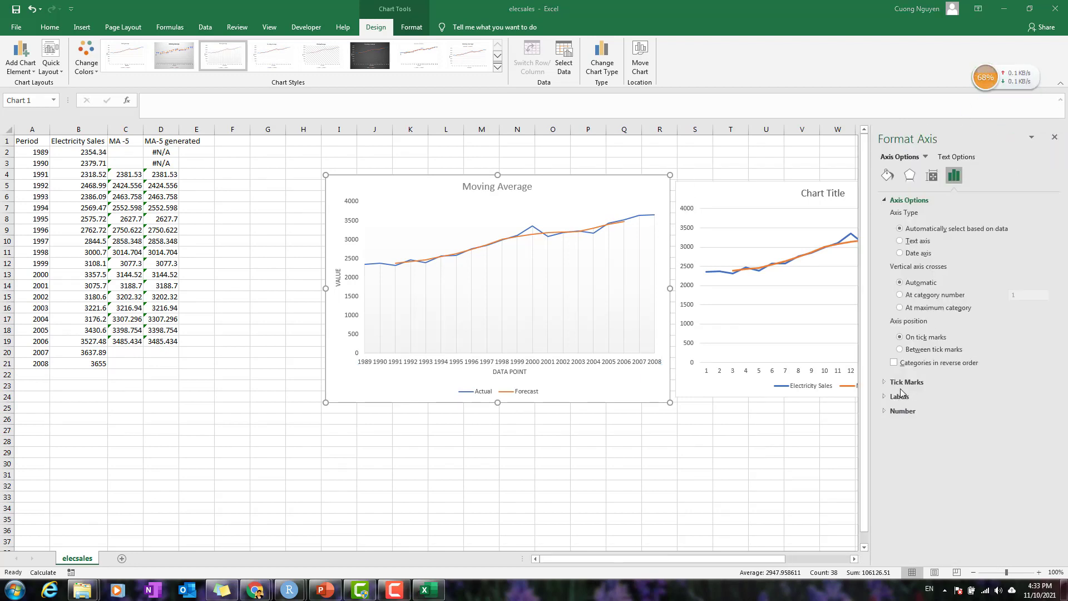
click(884, 383)
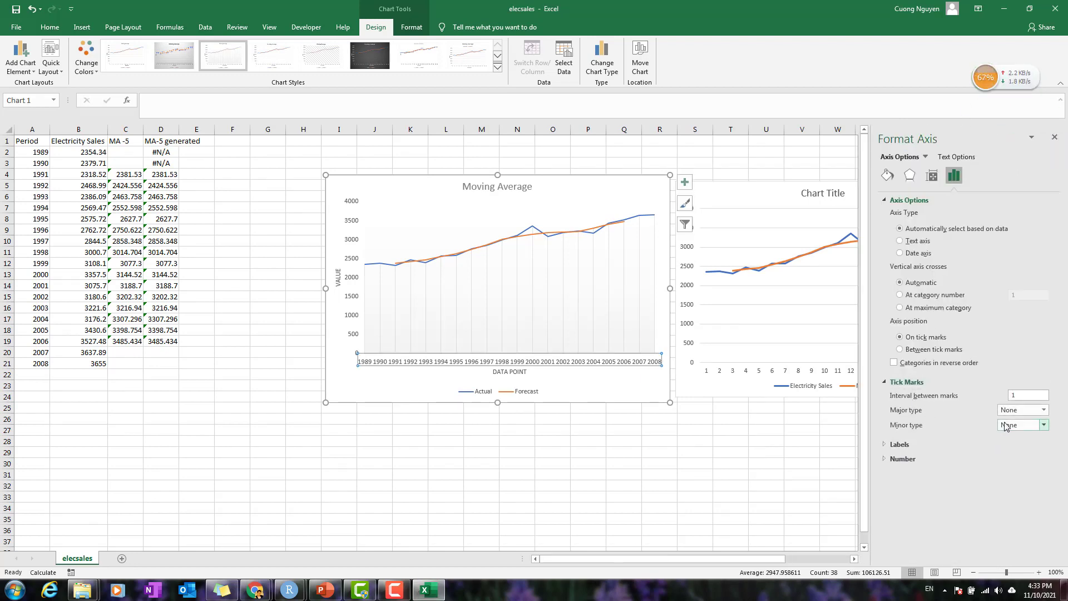
click(881, 445)
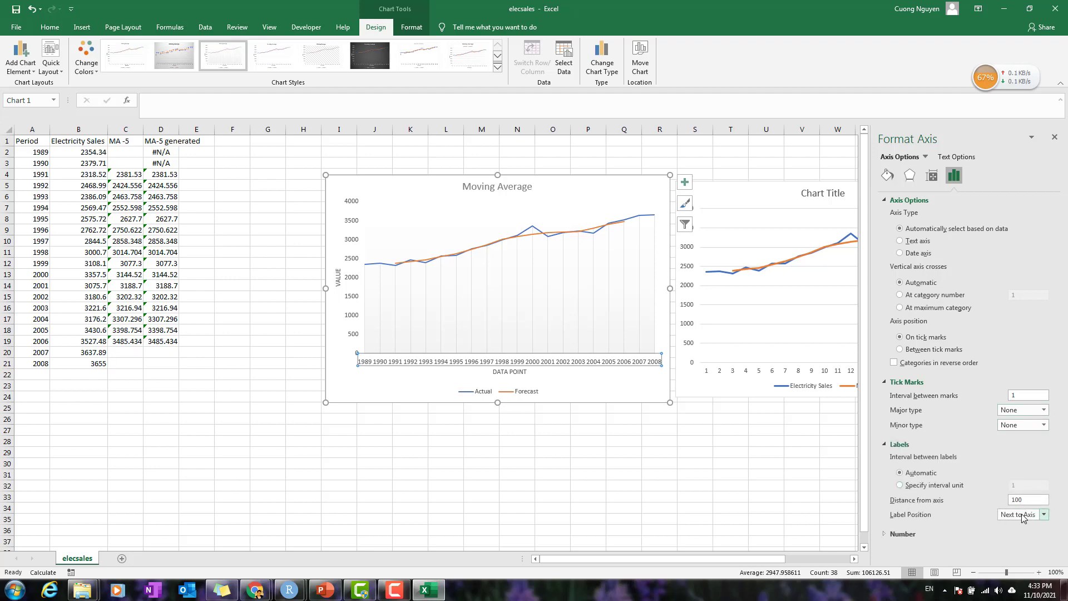
click(1043, 515)
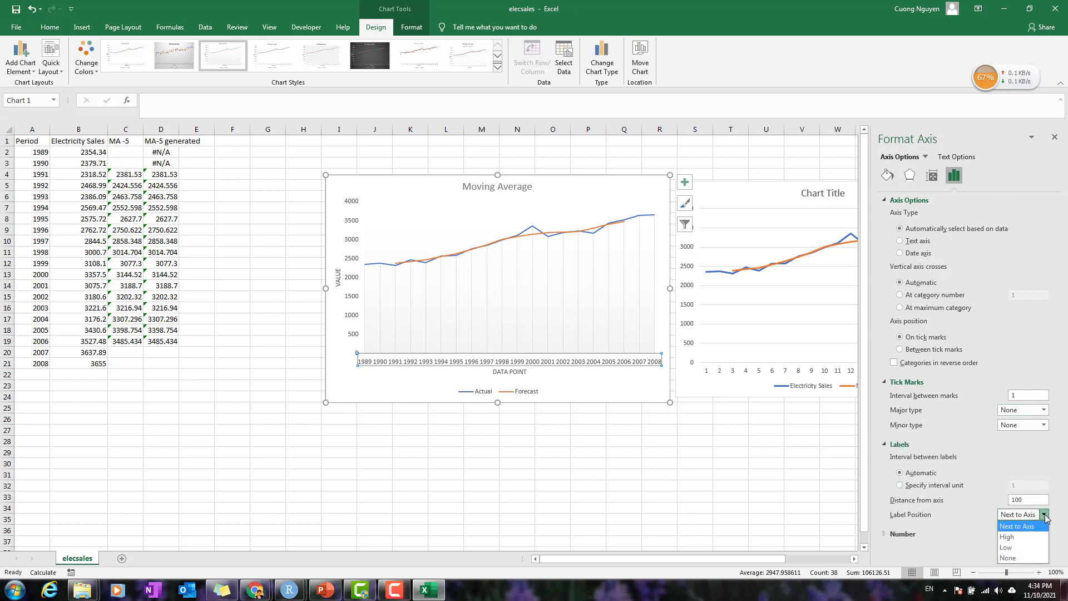
click(1045, 517)
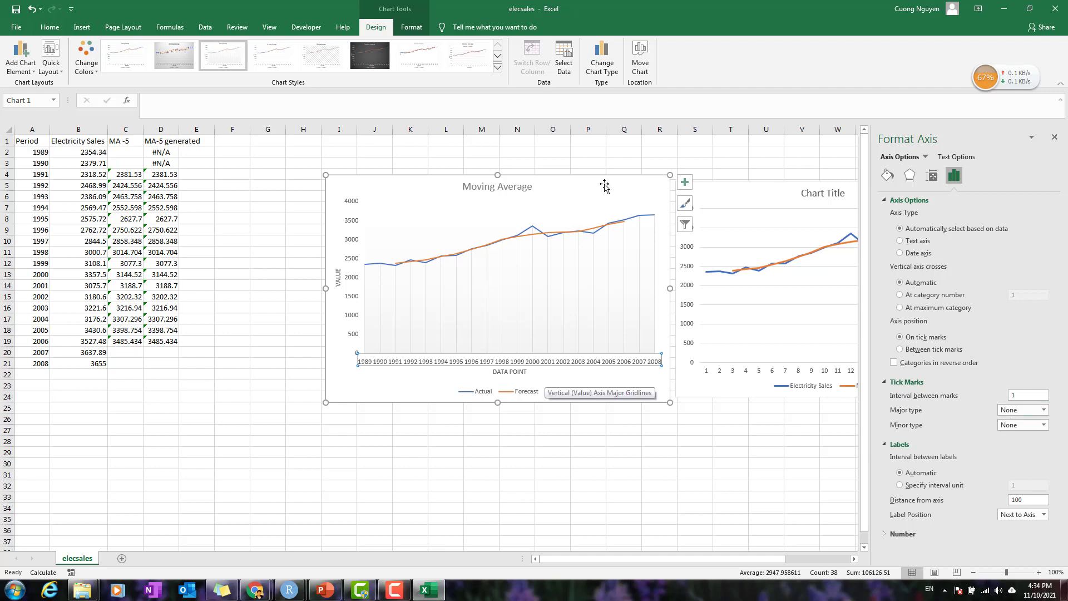
mouse_move(606, 179)
mouse_down()
mouse_move(579, 172)
mouse_move(597, 163)
mouse_up()
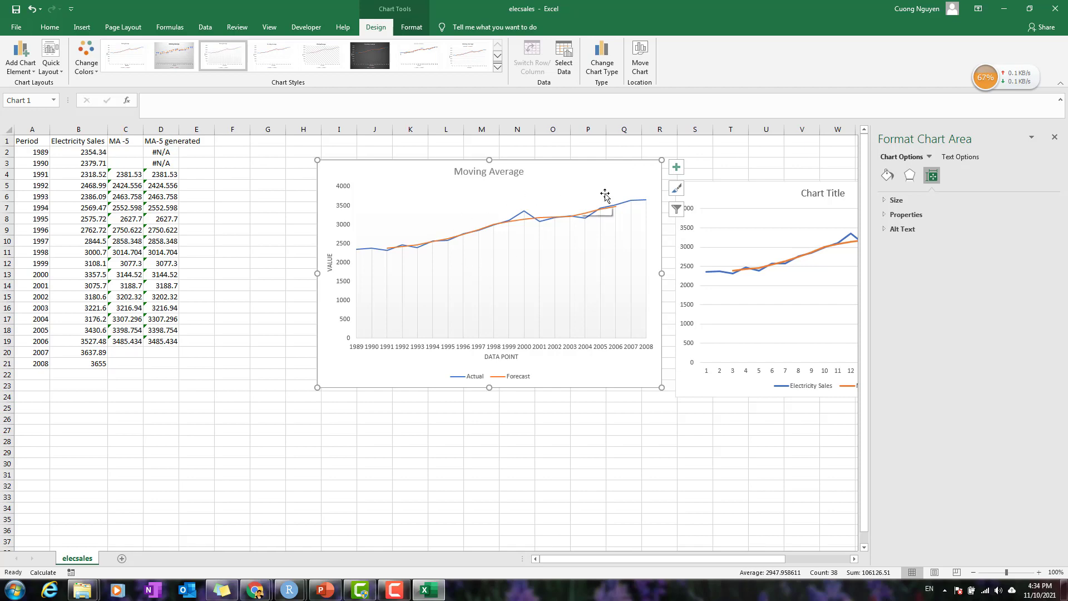
Step: Switch to RStudio, shrink its window, and place a smaller Excel window beside it so both moving averages can be compared
click(1004, 8)
click(620, 6)
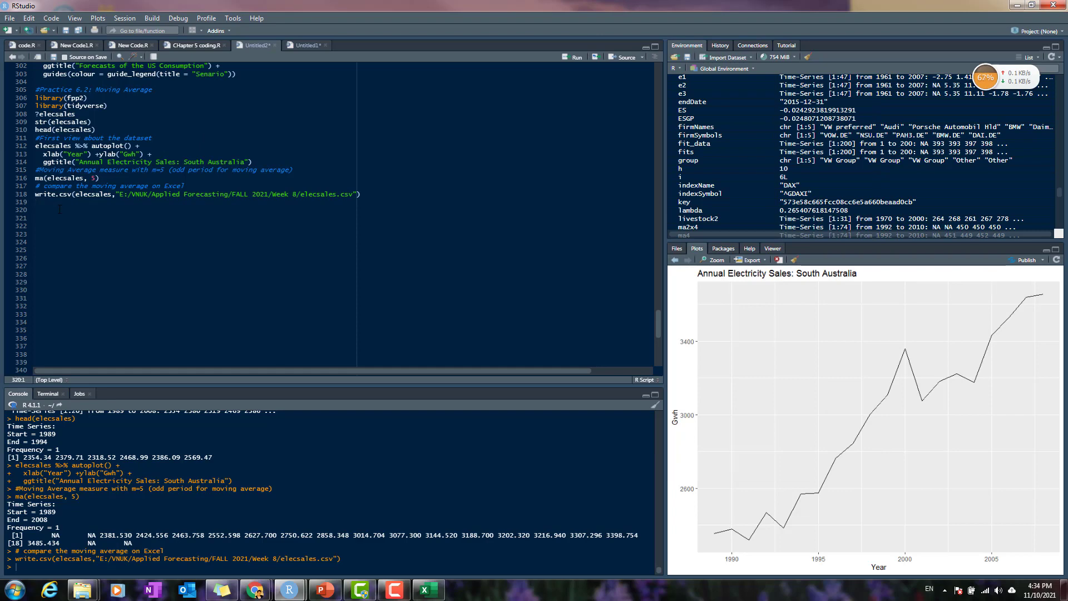
scroll(328, 217, down, 2)
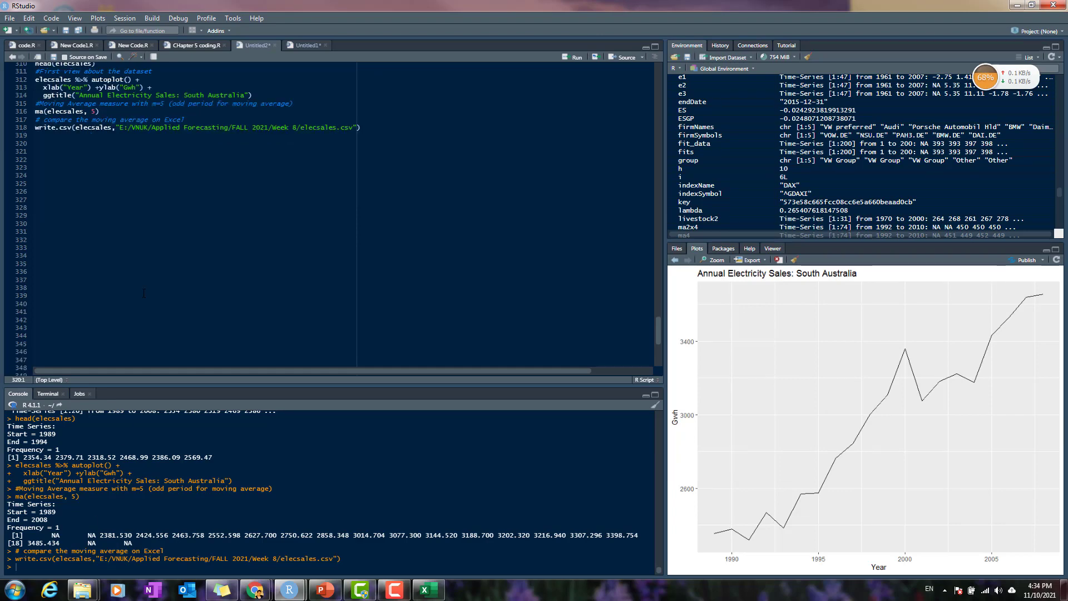
scroll(328, 217, up, 3)
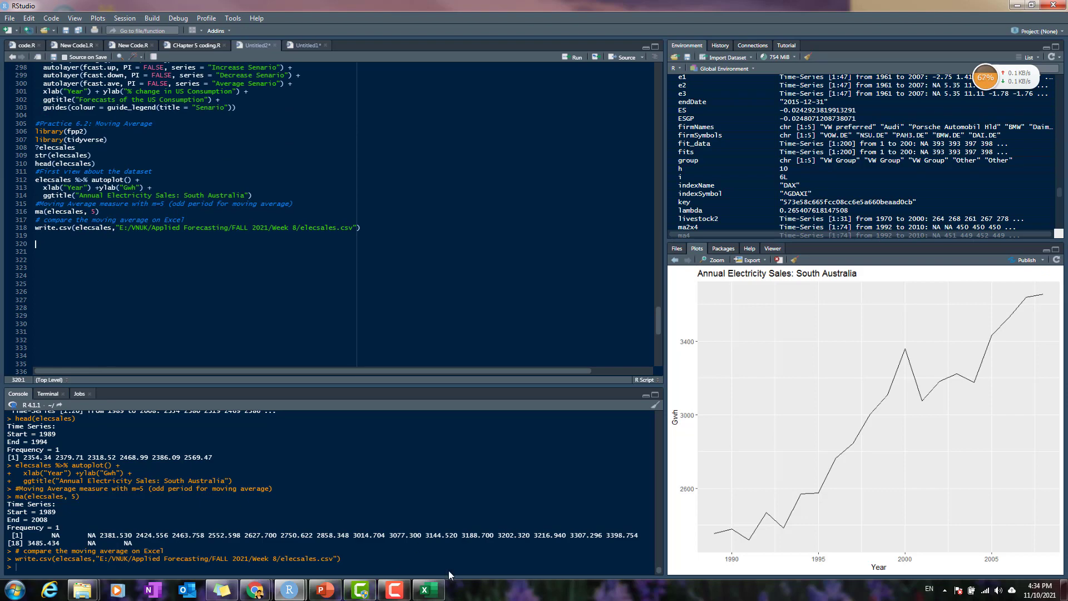
click(1030, 7)
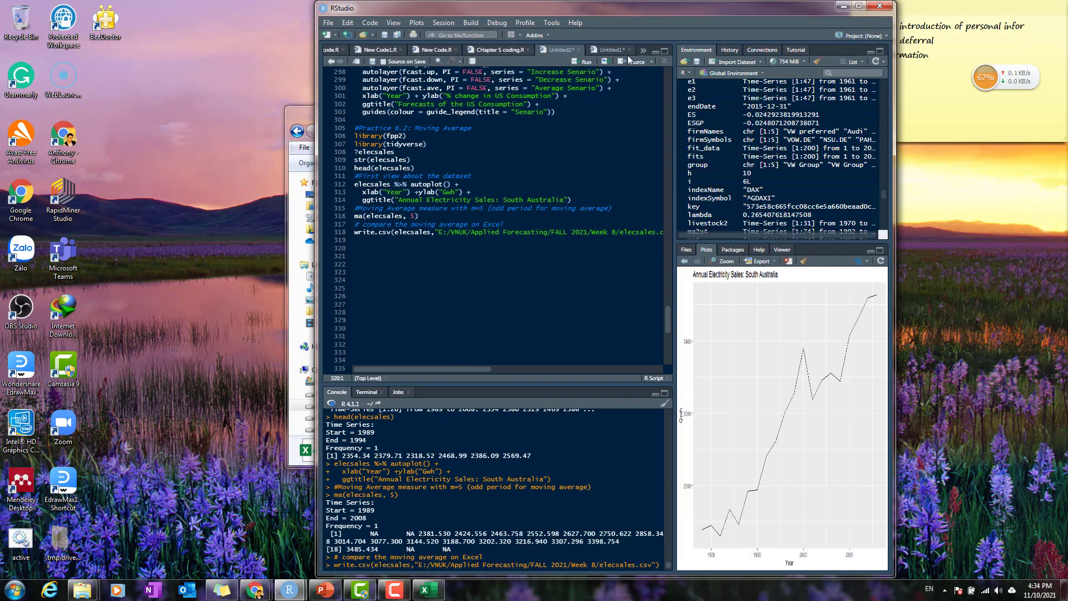
drag(670, 7, 352, 15)
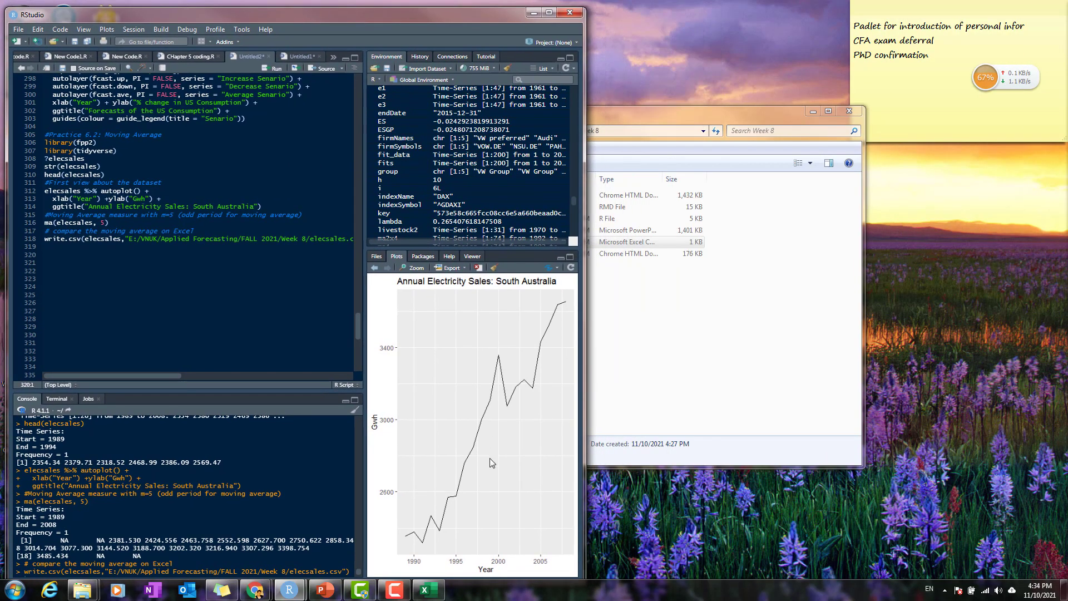
click(426, 589)
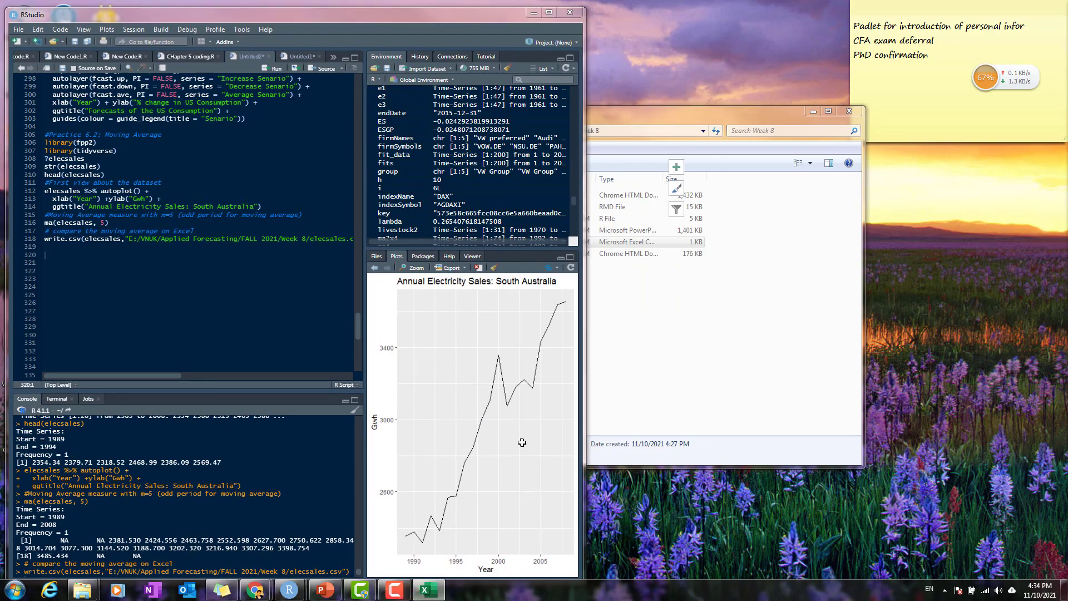
click(1030, 8)
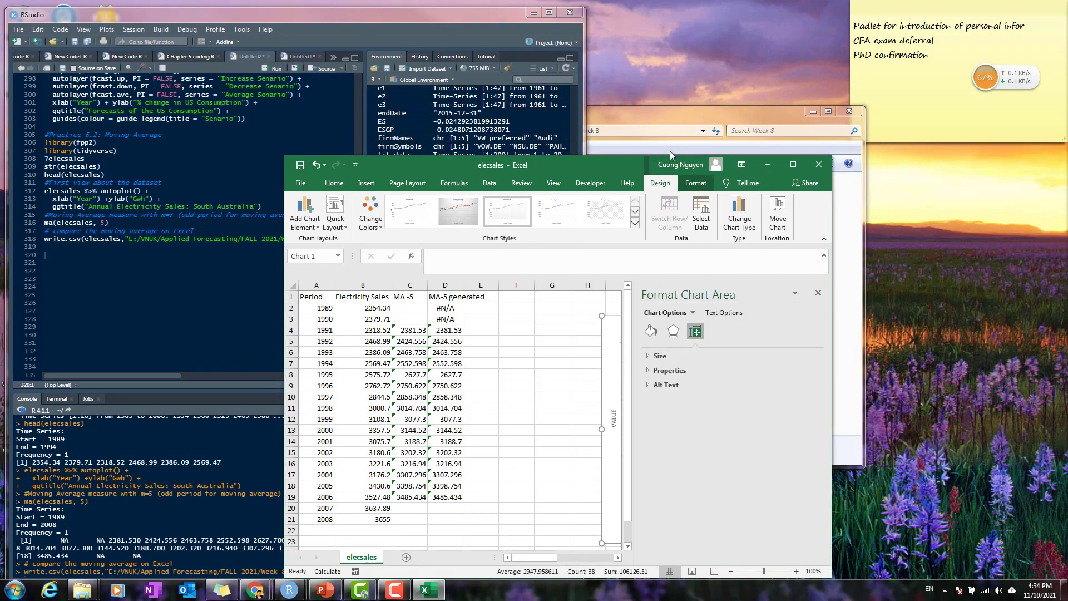
drag(619, 153, 856, 19)
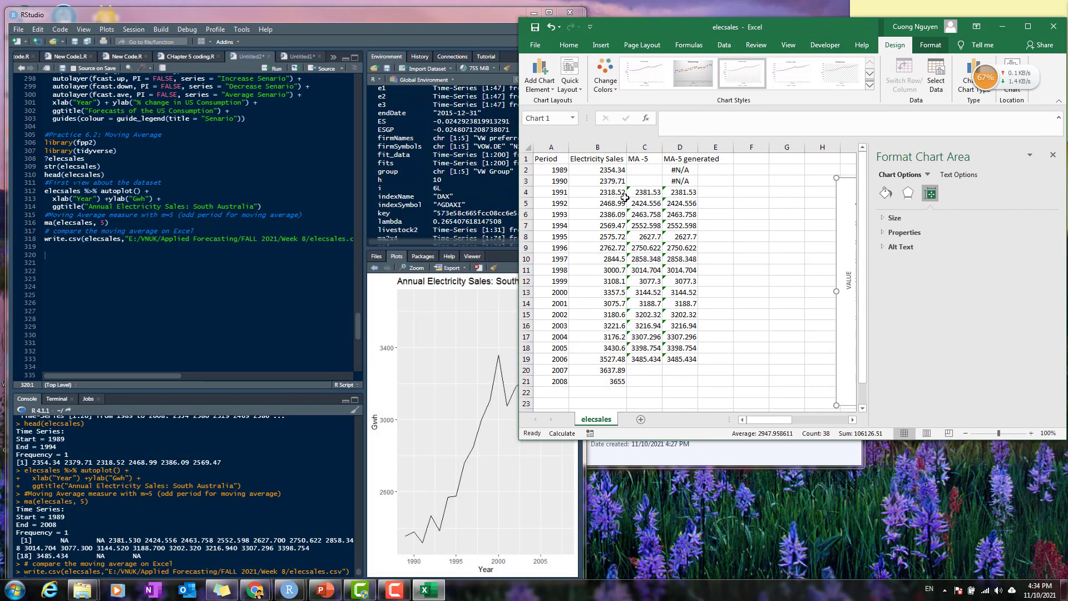
Step: Inspect the first moving average formula in C4, put Excel away, and return to the maximized RStudio window
click(604, 195)
click(649, 196)
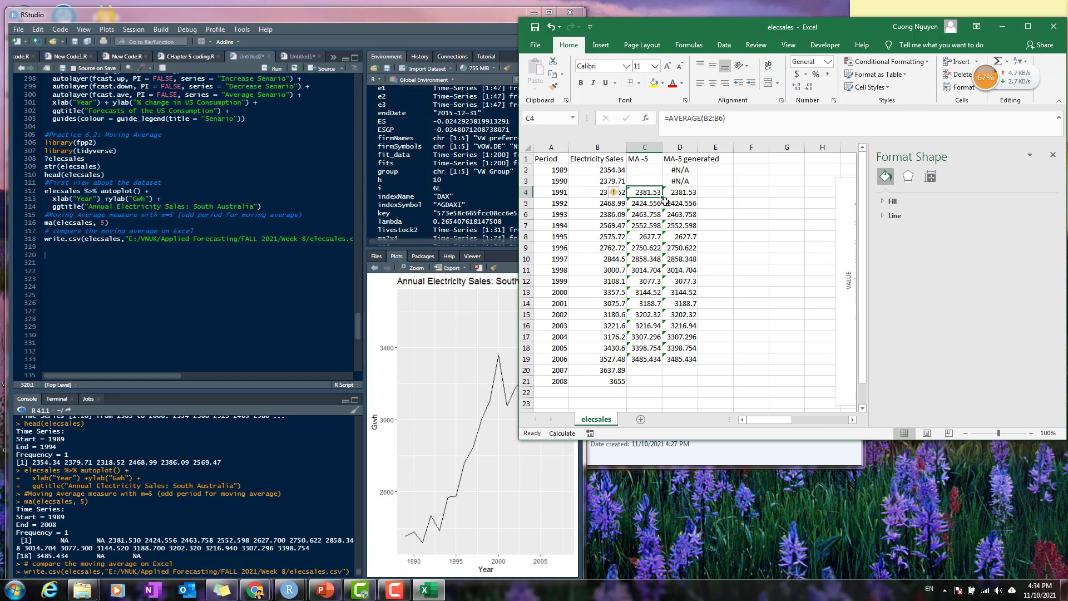
click(1011, 26)
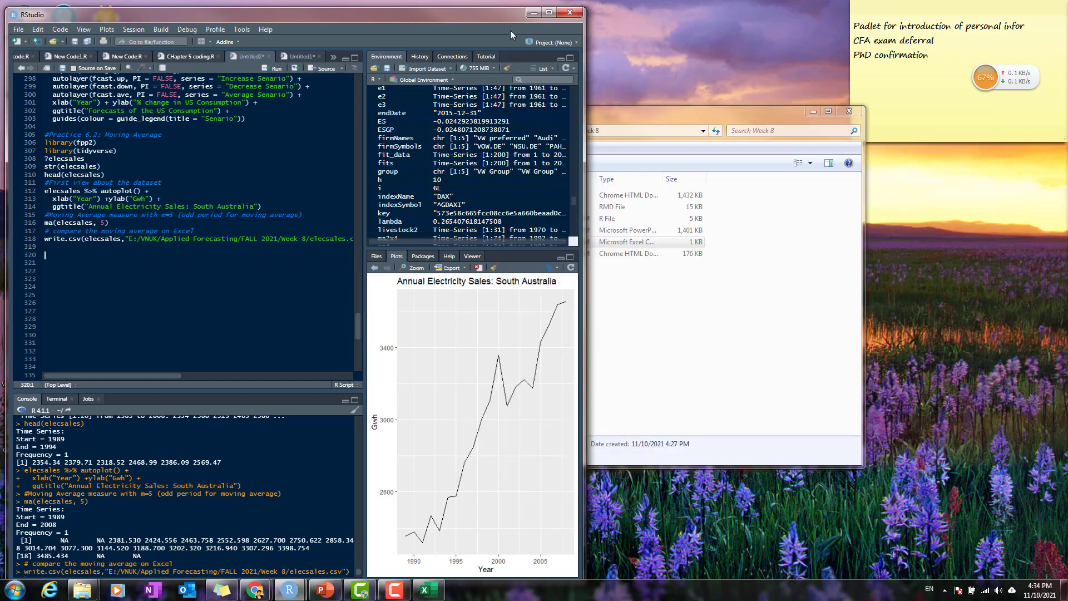
click(554, 12)
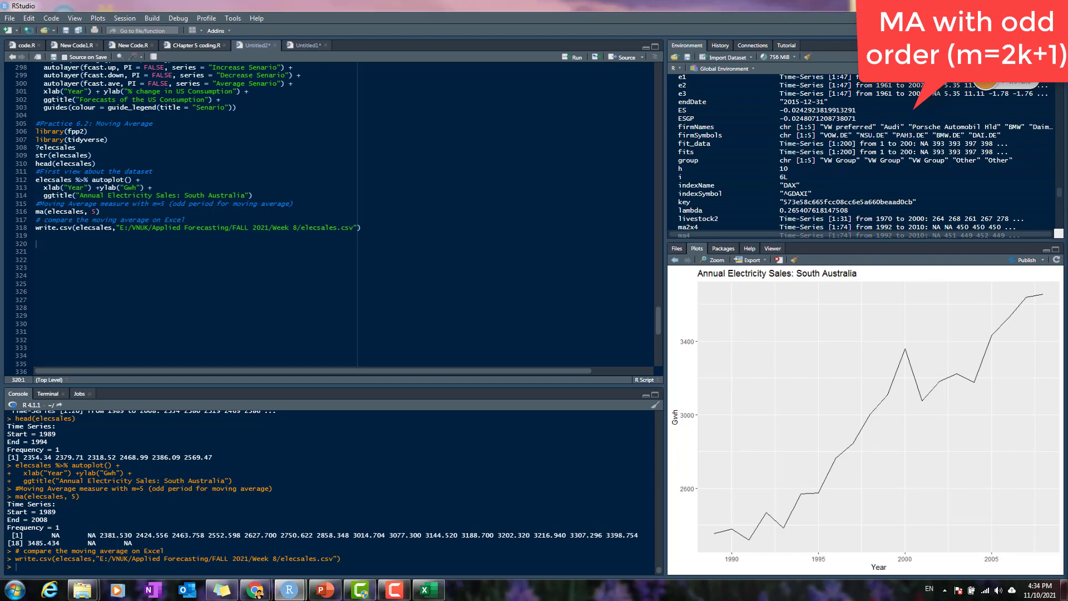
Step: Add the comment "# Plot the original data compared the new MA-5 data" below the write.csv line
click(50, 236)
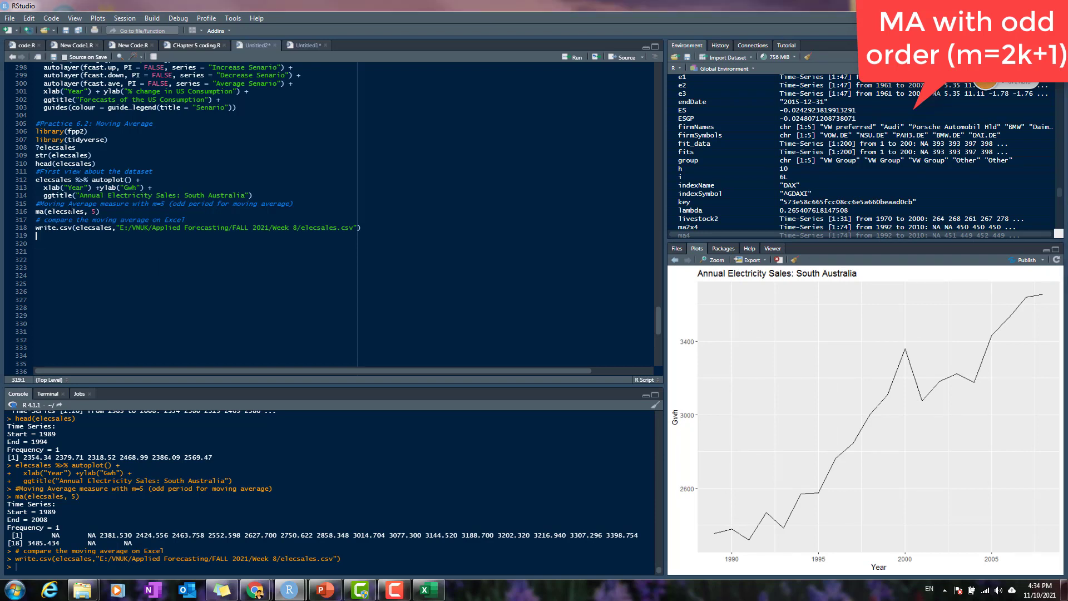
click(72, 212)
click(45, 245)
text(# Plot the original data compared the new )
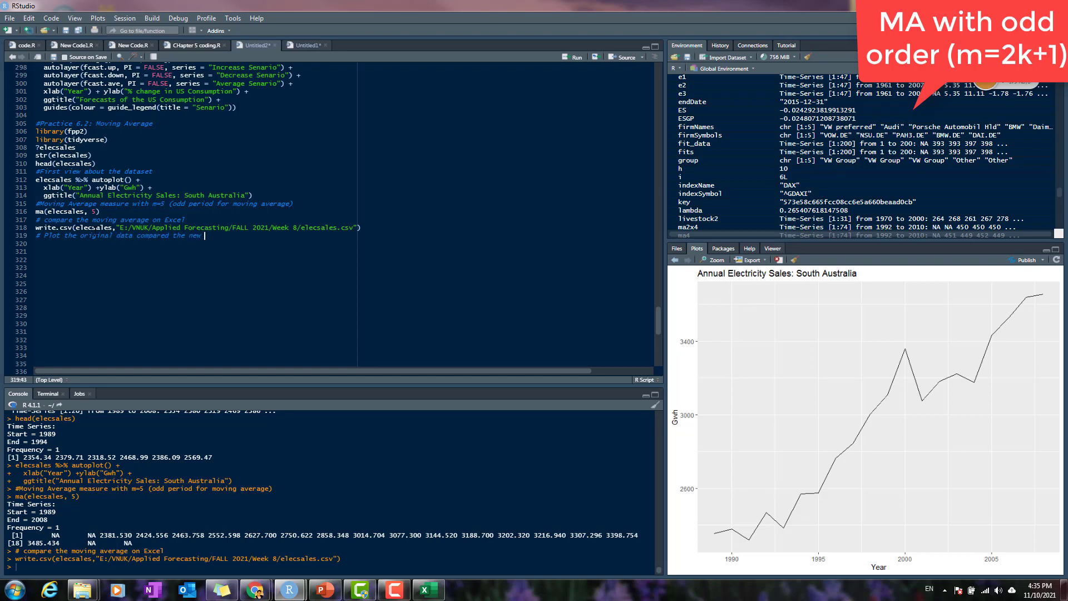
text(MA-5 data)
key(Return)
Step: Write autoplot(elecsales, series = "Orginal Data") + under the comment, and start an empty autolayer() call on the following line
text(autoplot(elec)
key(Down)
key(Down)
key(Down)
key(Return)
text(, serie)
text(s = ")
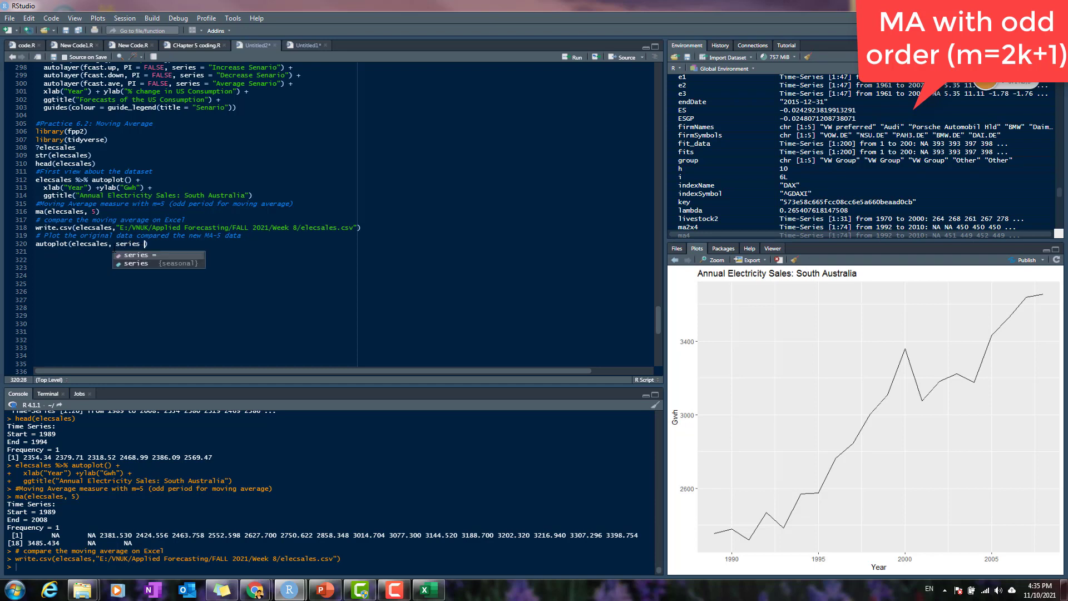
text(Orginal )
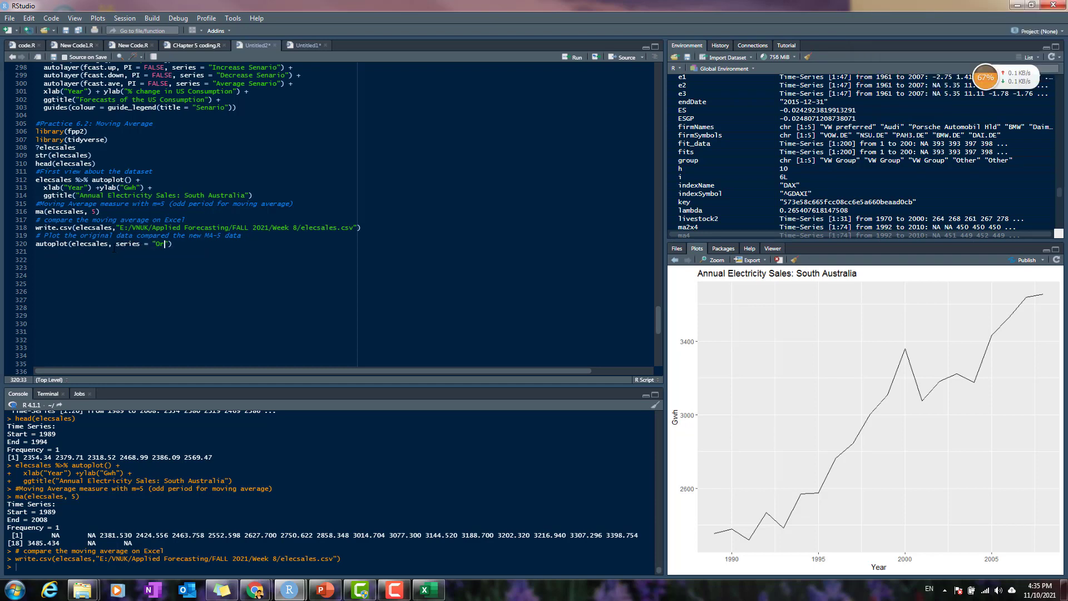
text(Data") +)
key(Return)
text(autolay)
key(Tab)
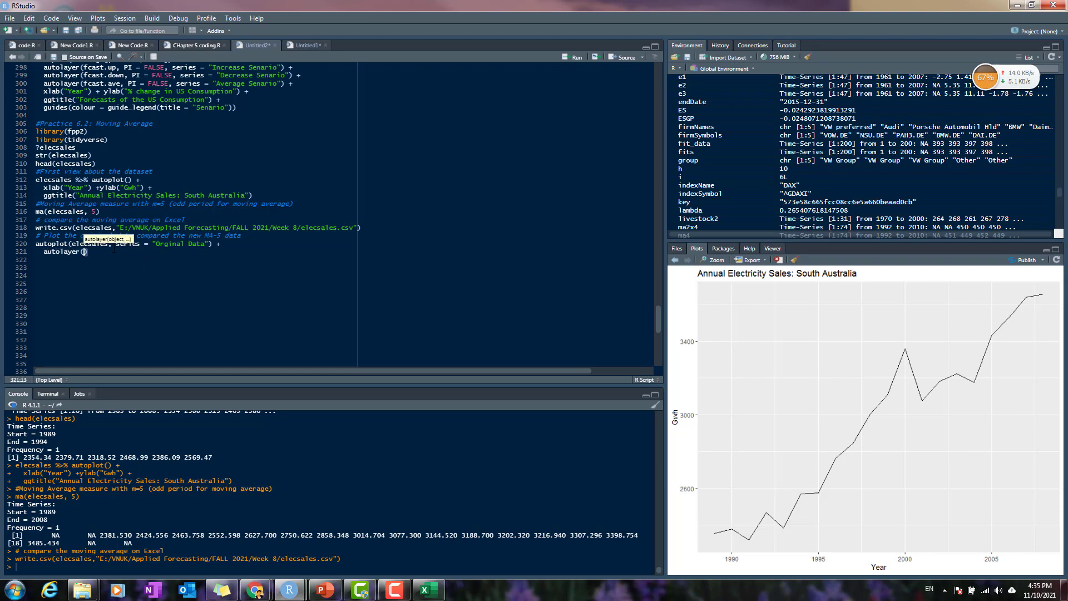
Step: Assign the result of the ma(elecsales, 5) line to a variable named elecsales_ma5
key(Up)
key(Up)
key(Up)
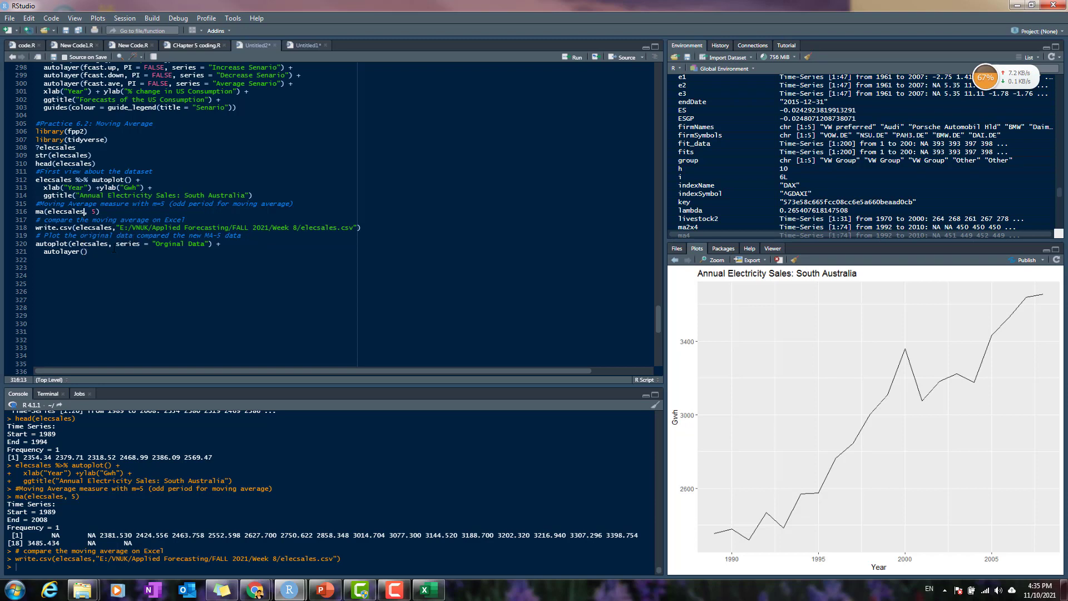
key(Home)
text(elecsales_ma5 <-)
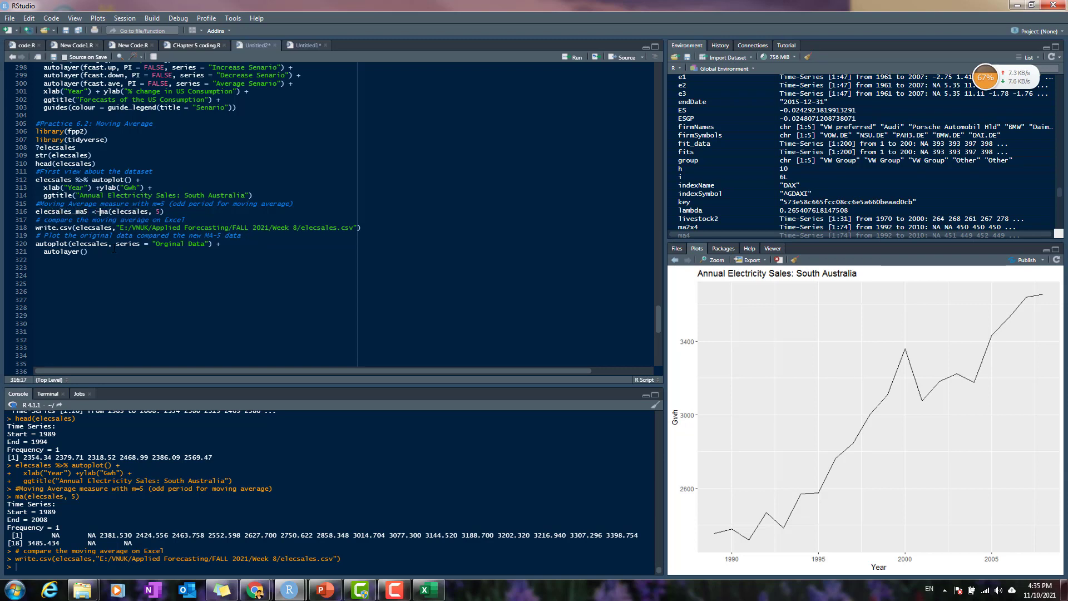
Step: Complete the layer as autolayer(elecsales_ma5, series = "5-MA") + in the plot code
key(Down)
key(Down)
key(Down)
key(Down)
key(Down)
key(Left)
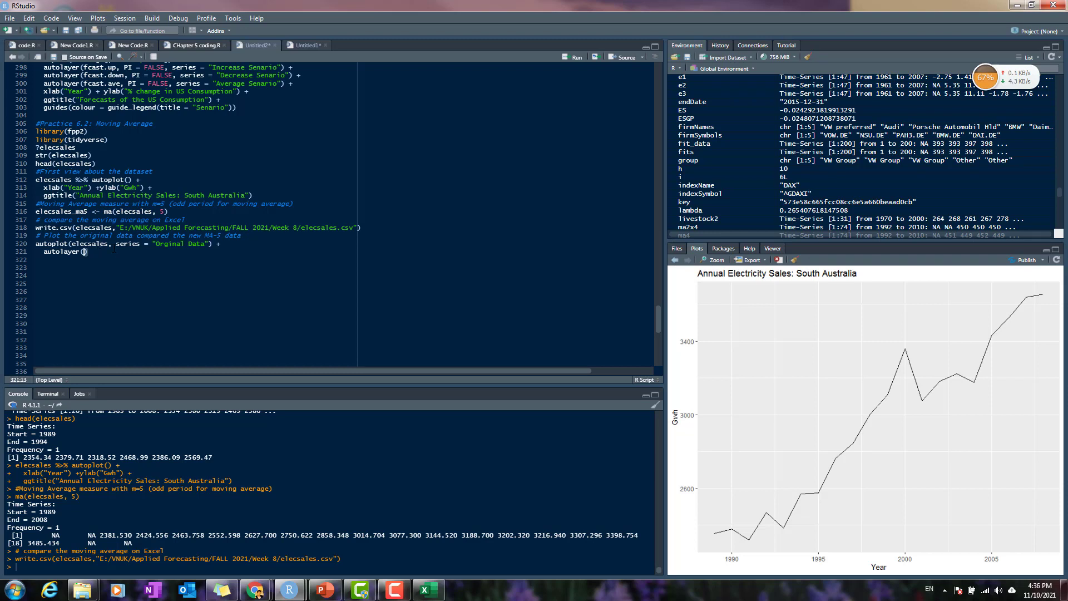
text(eles)
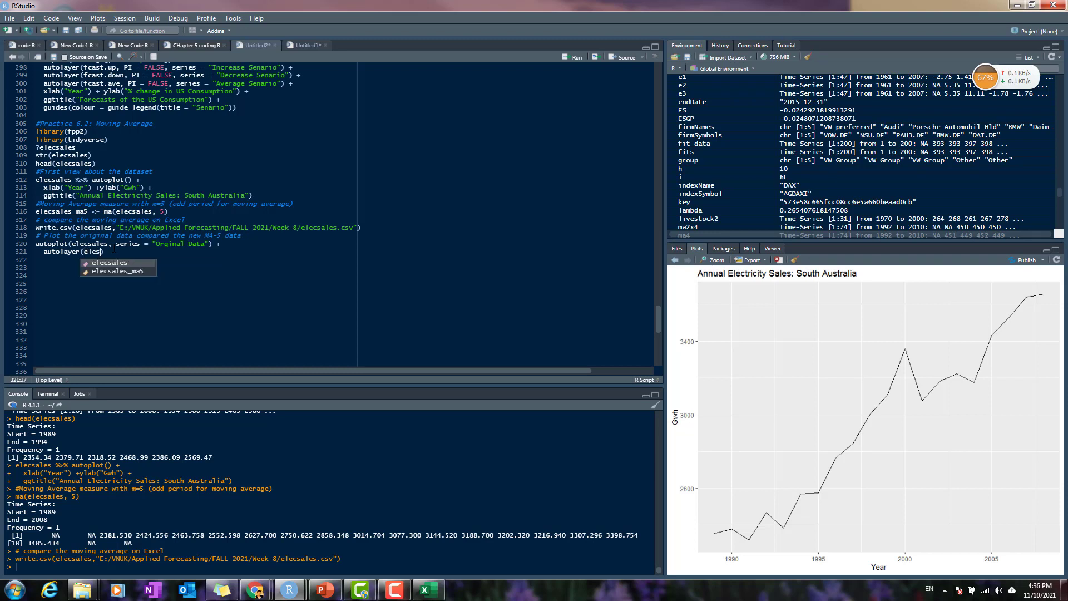
key(Down)
key(Return)
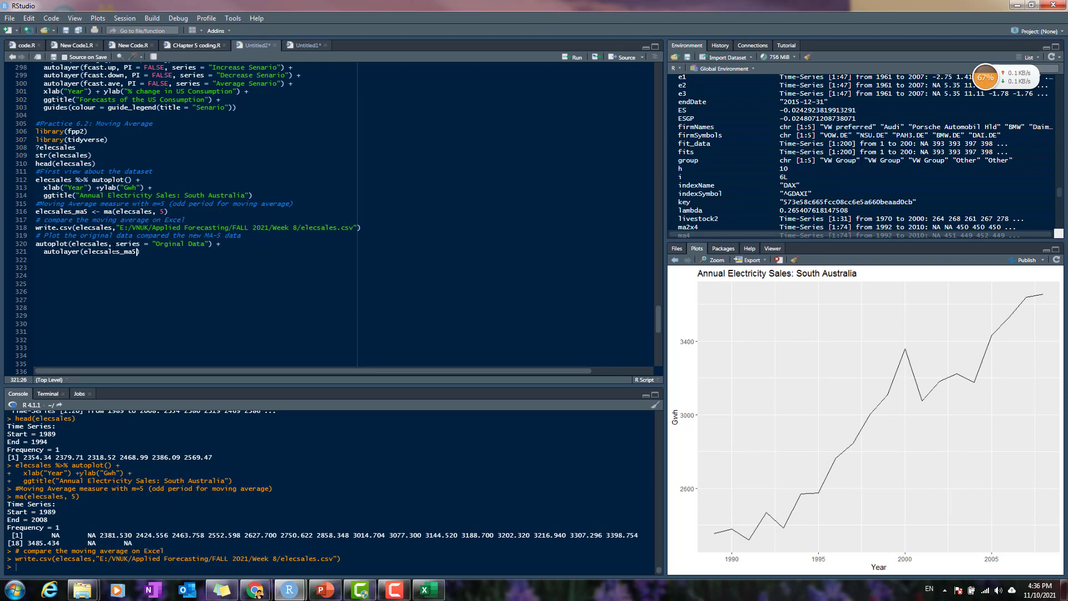
text(, series = "5-MA)
key(End)
key(Down)
text(+)
key(Return)
Step: Add the axis labels xlab("year") + ylab("GWh") + to the plot code
text(xlab("year")
key(Left)
key(Left)
key(Left)
key(Left)
key(BackSpace)
key(BackSpace)
key(Right)
key(BackSpace)
key(BackSpace)
key(Delete)
key(BackSpace)
key(End)
text(+)
key(Down)
text(+ ylab()
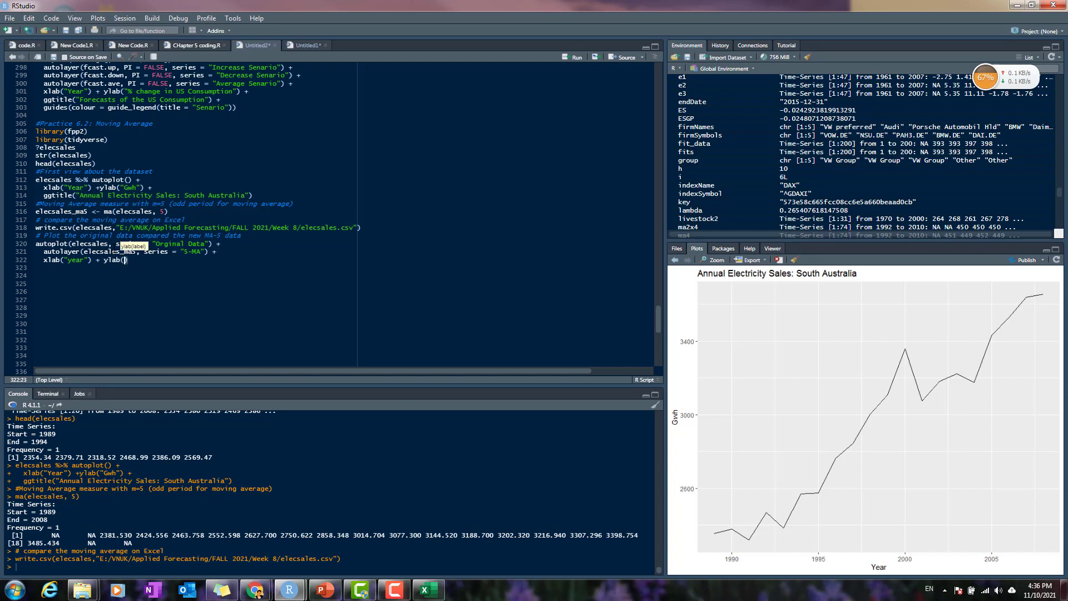
text("GWh") +)
key(Return)
Step: Add the plot title with ggtitle("Annual Electricity Sales: SOunth Australia")
text(ggtitle(")
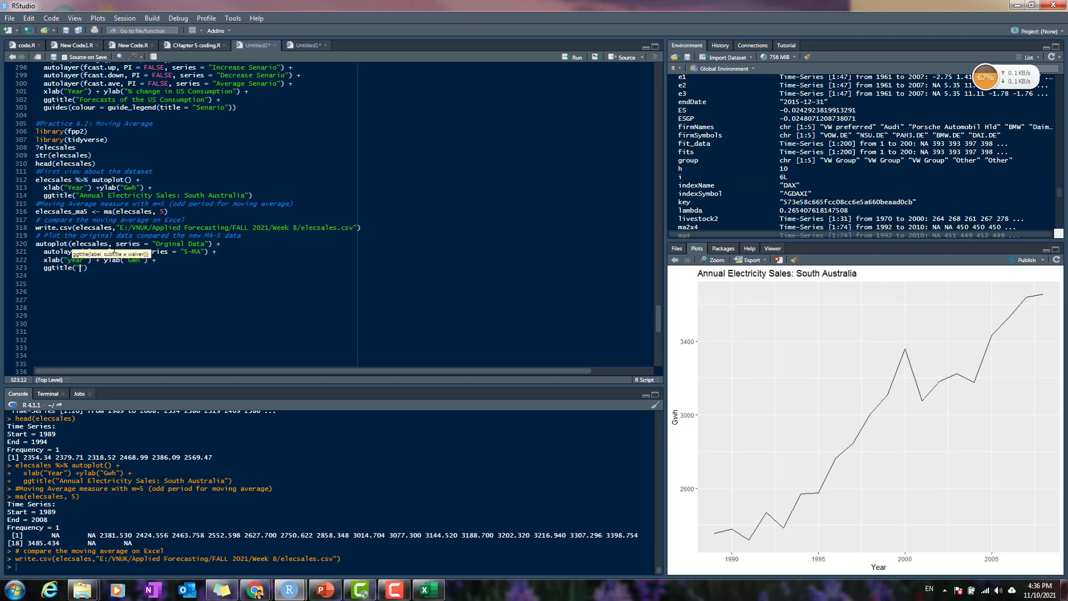
text(Annau)
key(BackSpace)
key(BackSpace)
text(ual Elec)
text(tricit)
text(y Sales: )
text(SOunth A)
text(ustralaia)
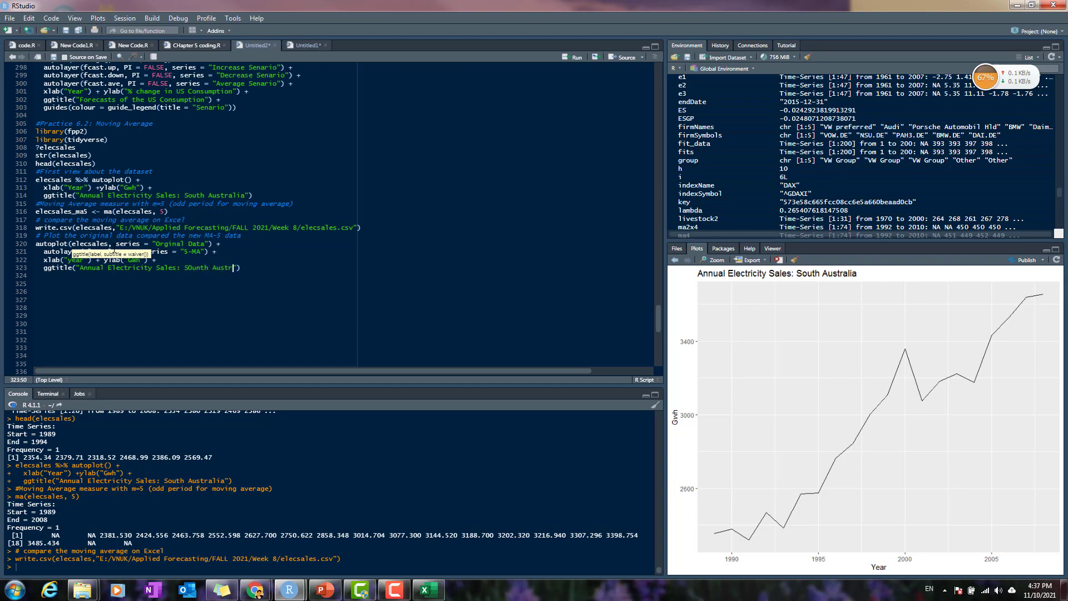
key(BackSpace)
key(BackSpace)
key(BackSpace)
text(ia)
key(End)
Step: Run the plot code, run the elecsales_ma5 assignment, and rerun the plot of original data against the 5-MA series
key(ctrl+Return)
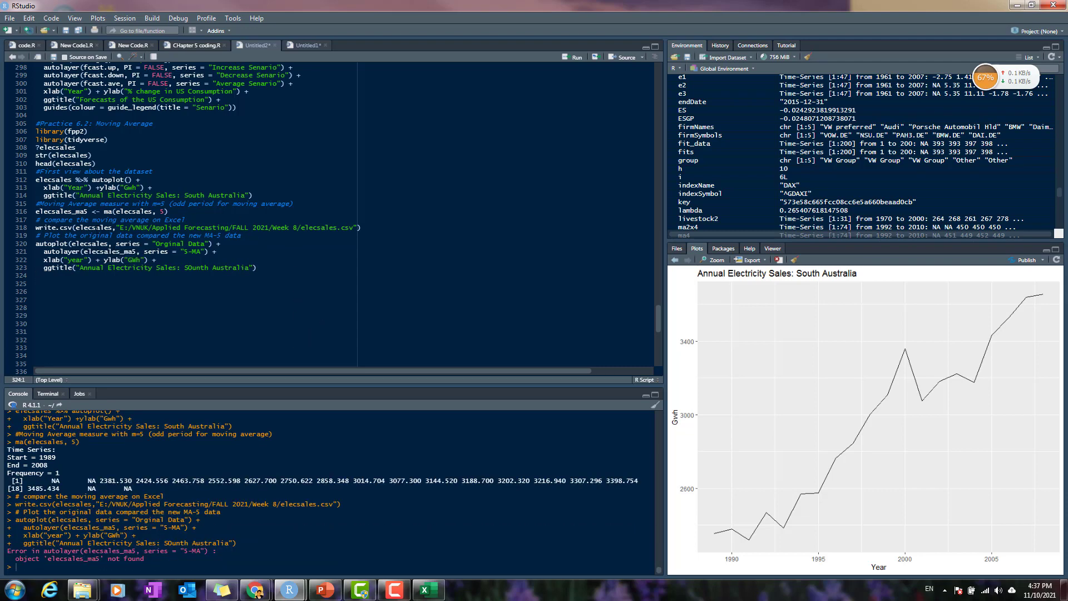
click(72, 212)
click(69, 211)
key(ctrl+Return)
key(Down)
key(Down)
key(ctrl+Return)
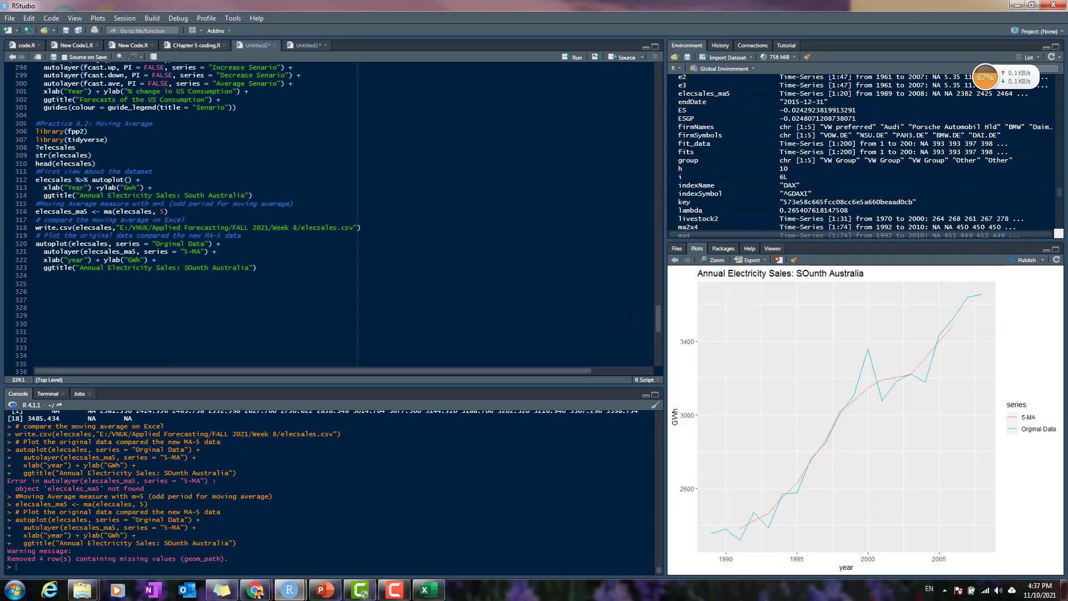
Step: Open the plot in an enlarged window and move it aside to view the 5-MA line against the original data
click(715, 260)
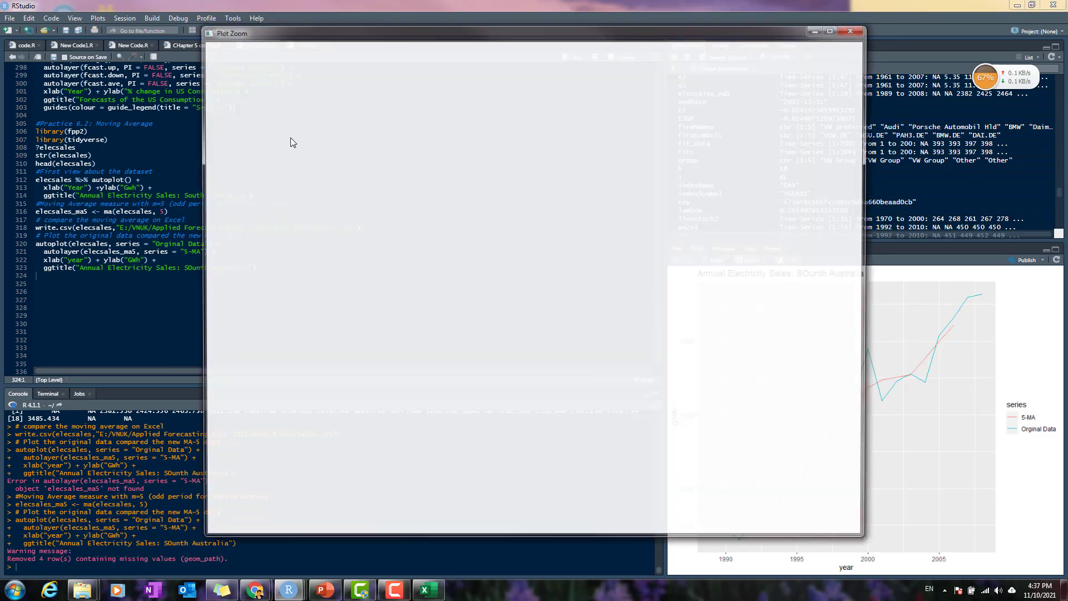
drag(566, 35, 583, 36)
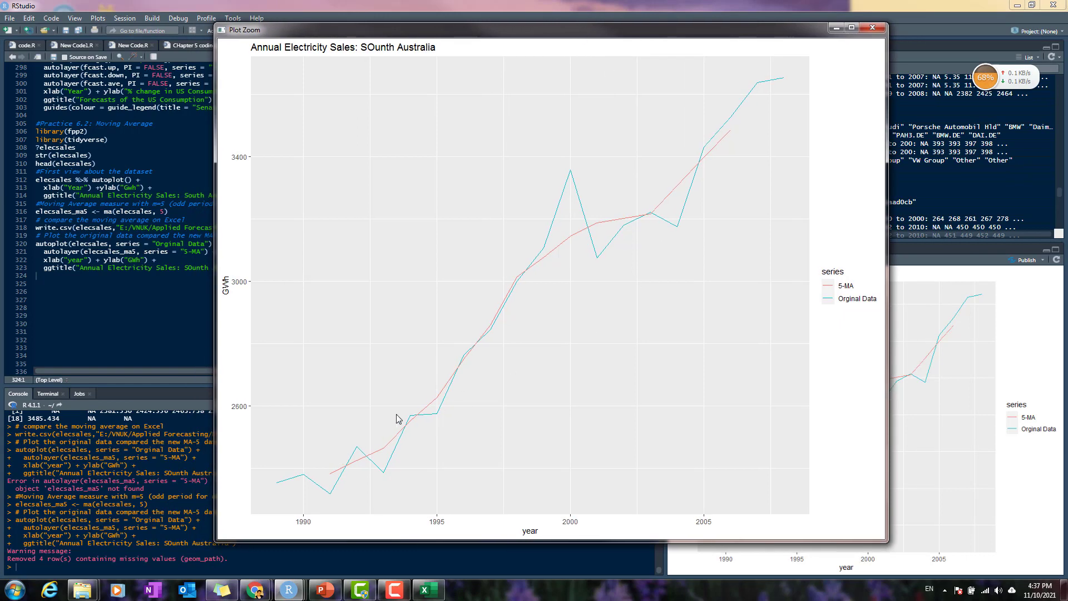
drag(744, 34, 454, 44)
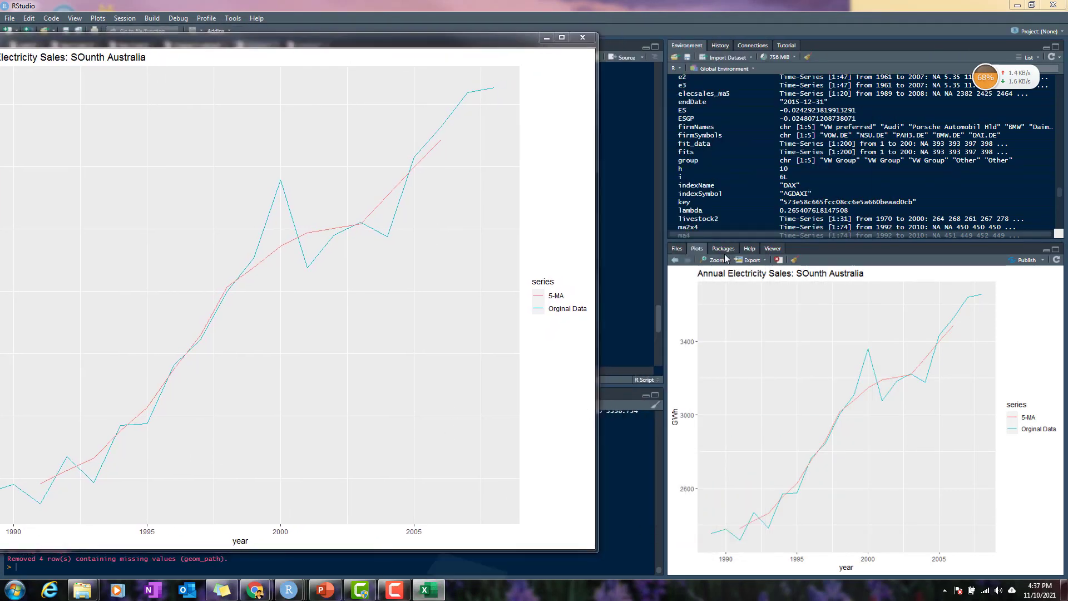
Step: Switch to the elecsales workbook in Excel, close the formatting pane, and narrow the Moving Average chart
click(430, 589)
click(1053, 154)
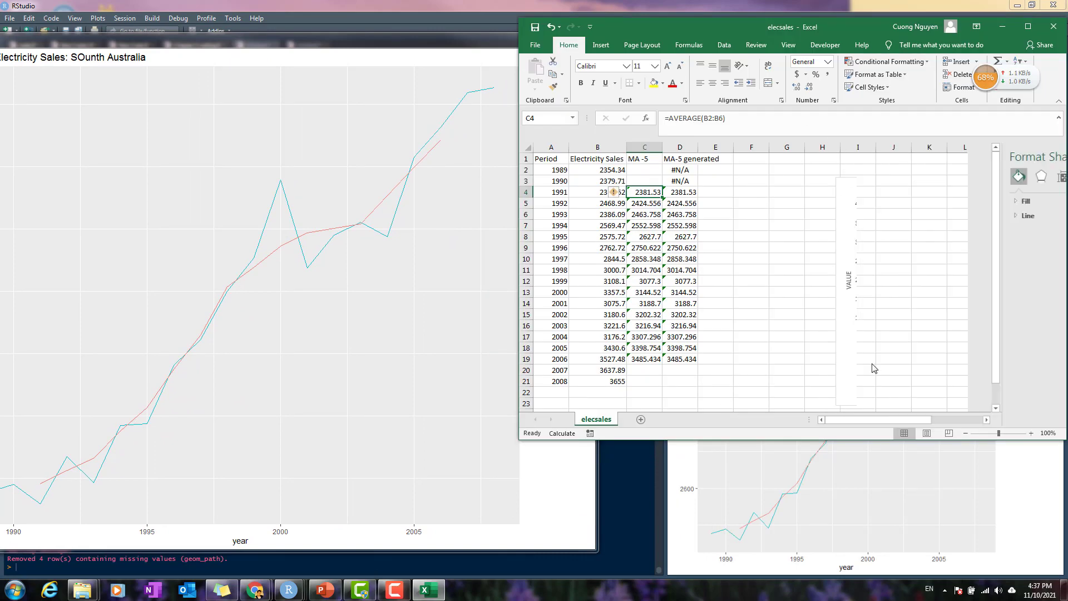
drag(886, 419, 940, 425)
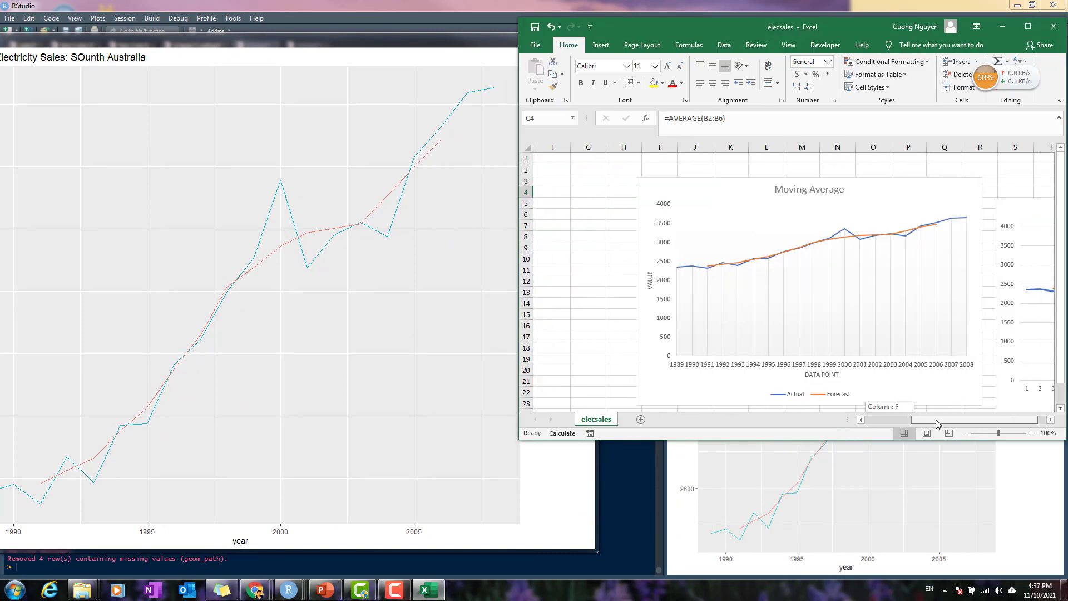
click(979, 246)
drag(981, 290, 862, 291)
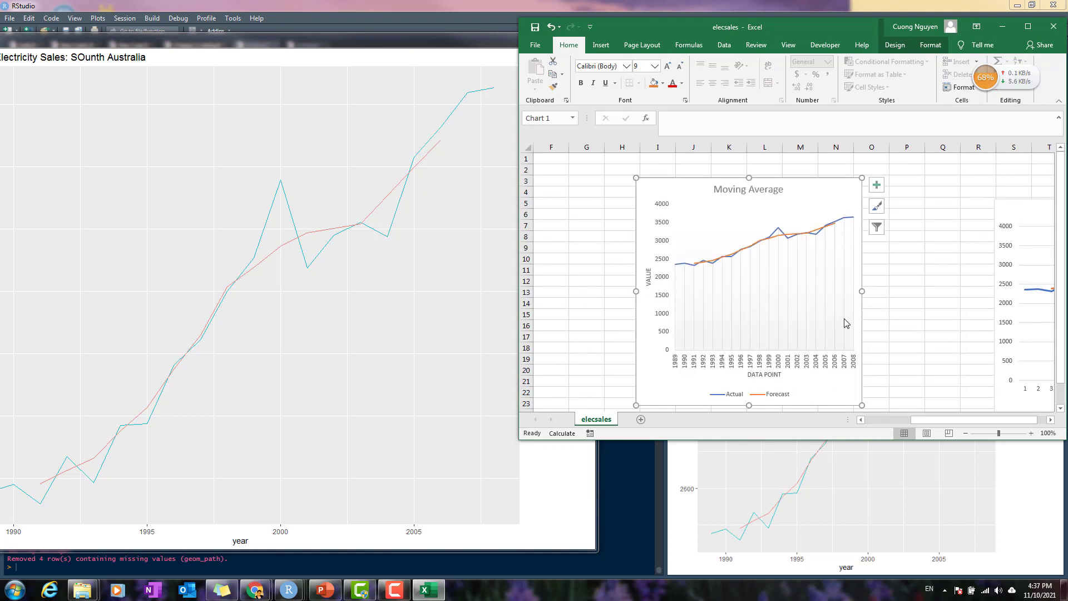
drag(863, 291, 810, 295)
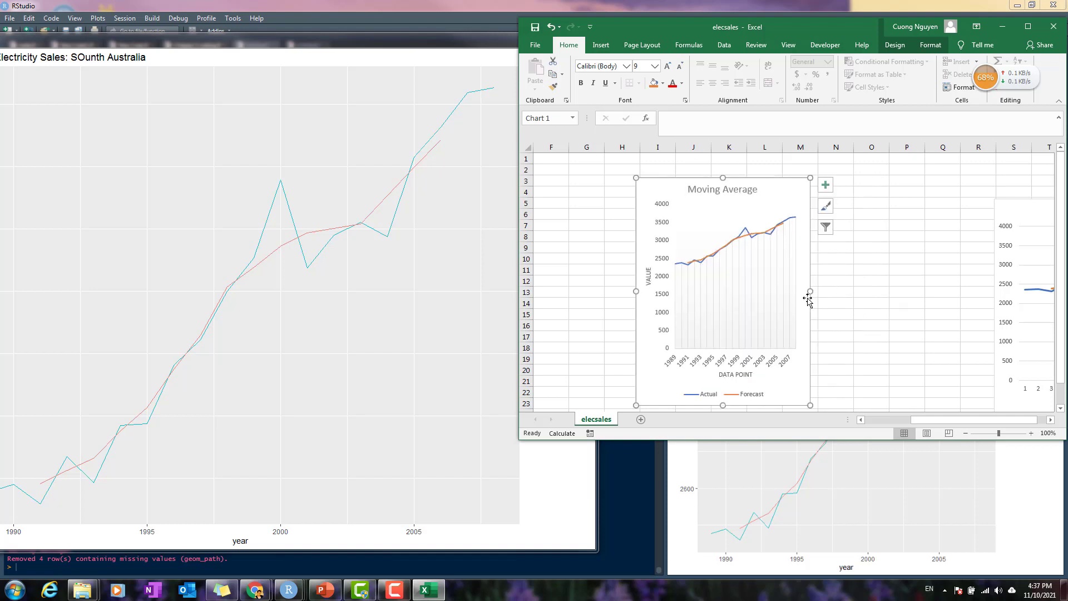
Step: Set the Moving Average chart's vertical axis minimum to 2000 and close the axis formatting pane
click(667, 316)
right_click(666, 314)
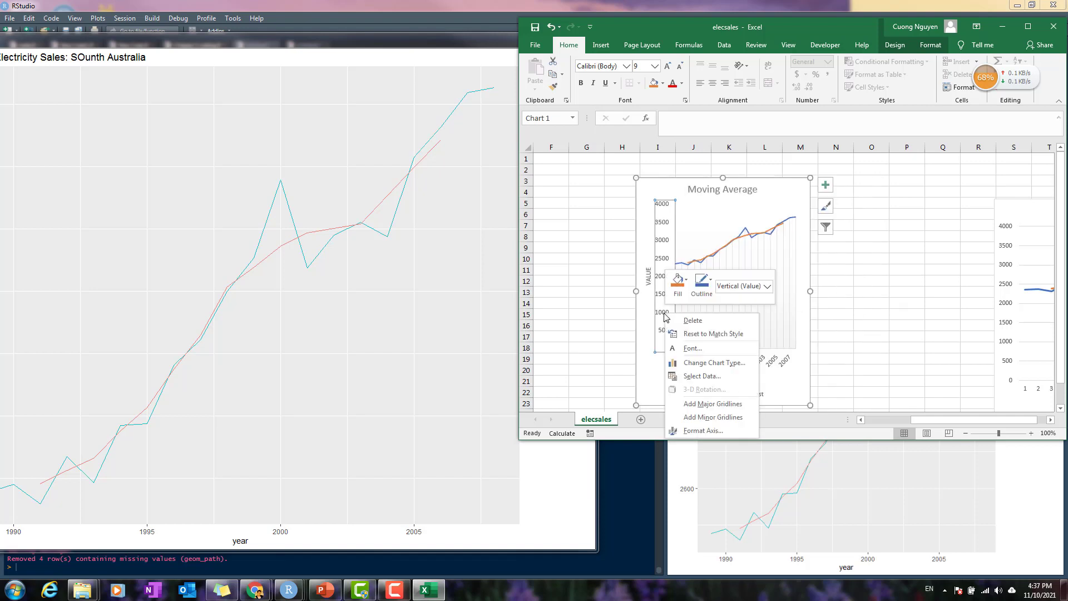
click(715, 431)
double_click(984, 244)
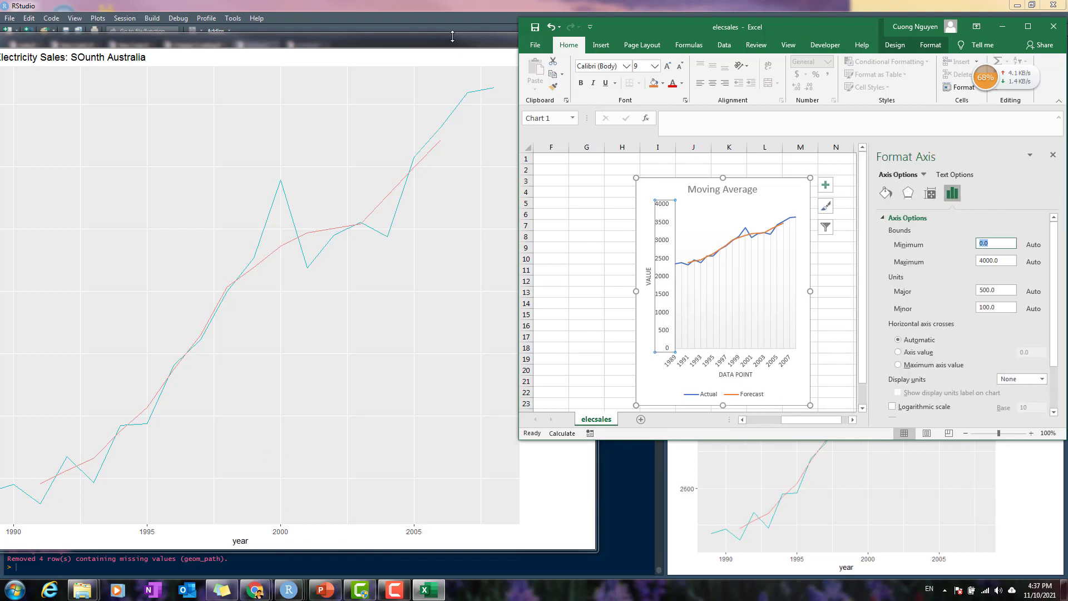
drag(451, 40, 561, 54)
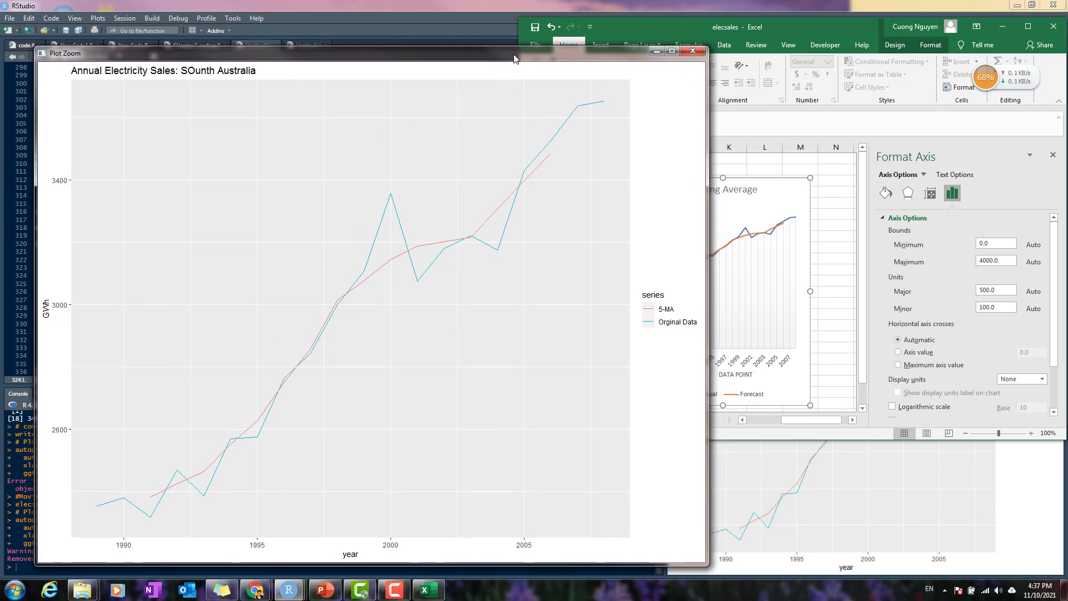
drag(521, 54, 490, 47)
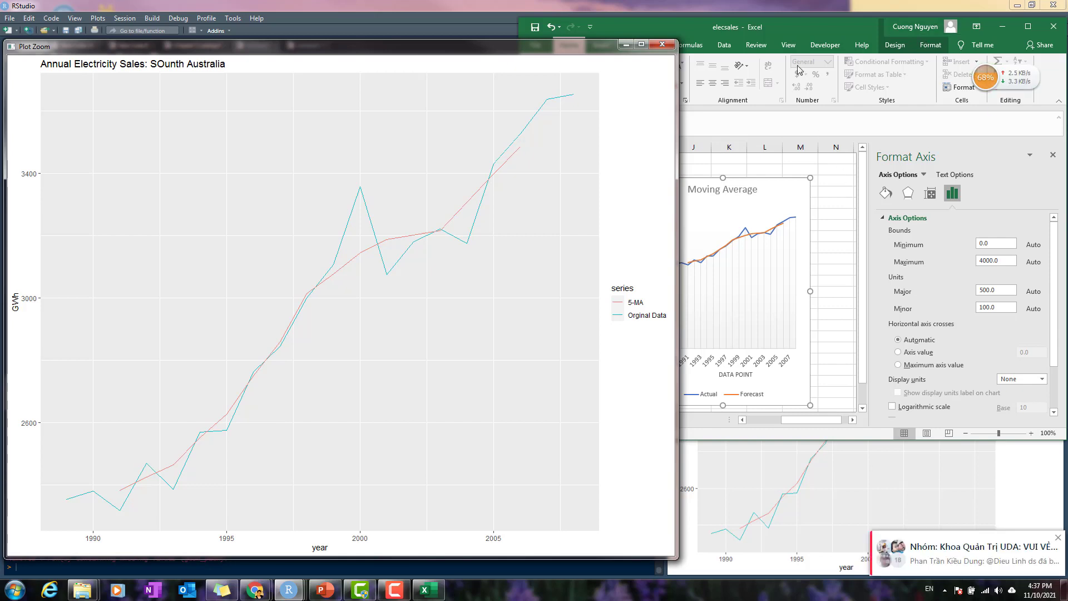
click(816, 42)
double_click(999, 243)
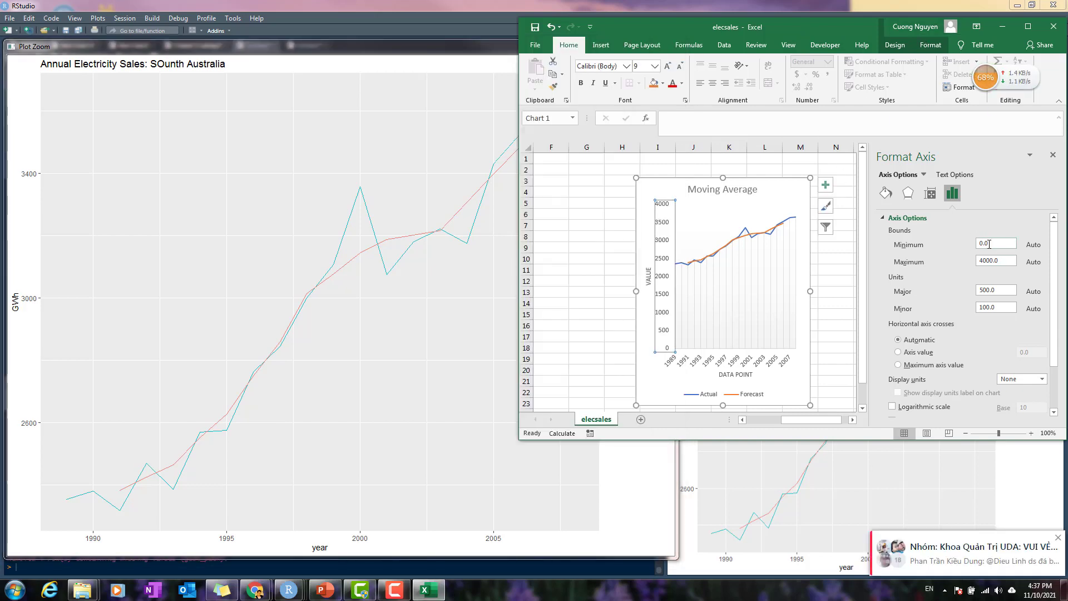
text(2000)
click(1054, 154)
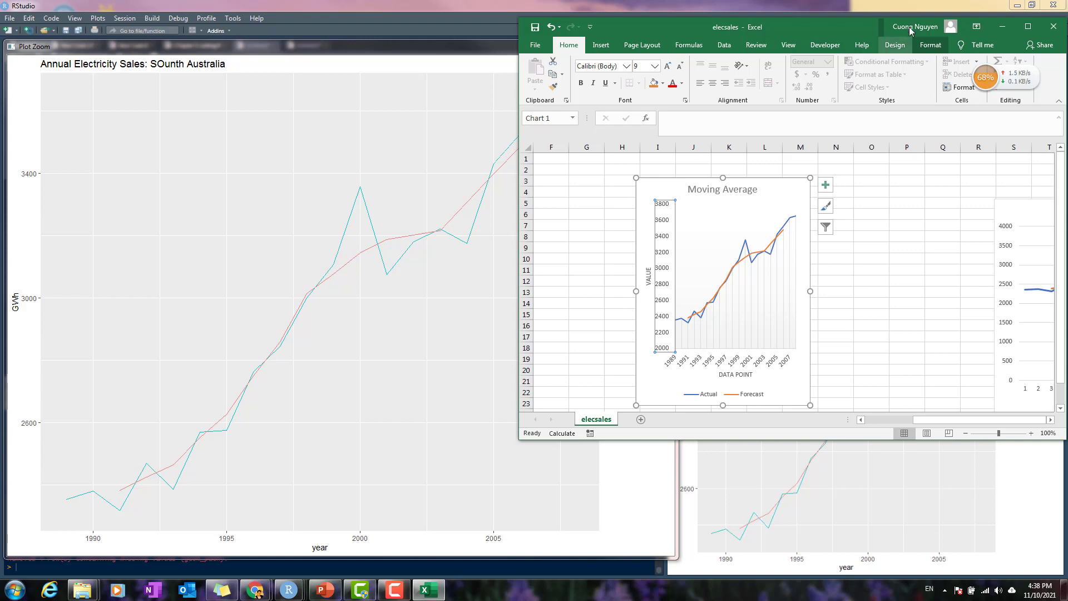
Step: Widen the Moving Average chart to compare it with the R plot, then minimize Excel and close the enlarged plot
drag(810, 291, 911, 294)
drag(851, 441, 851, 578)
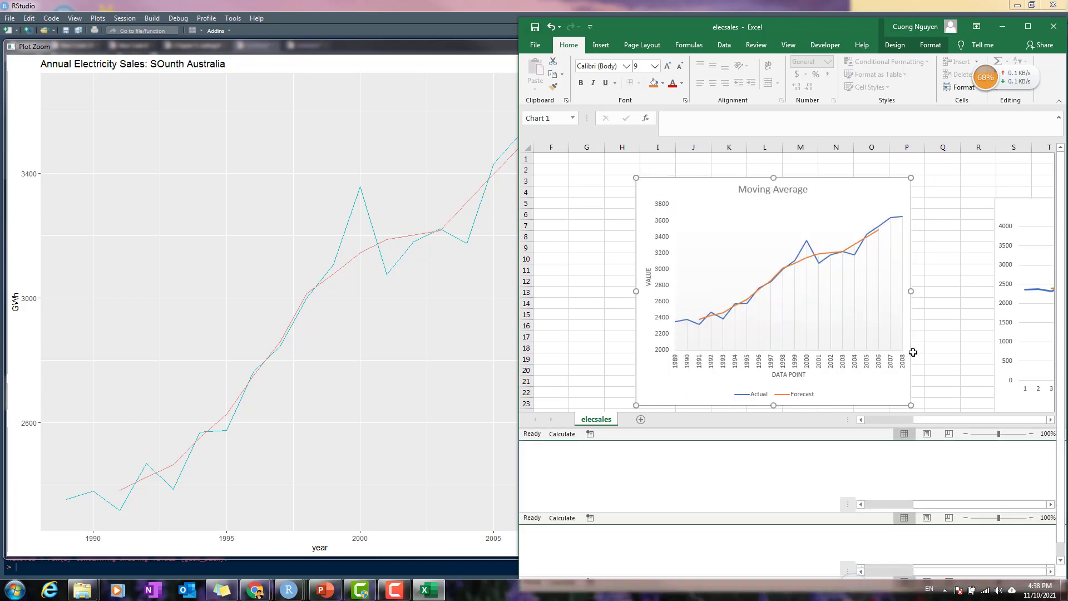
drag(519, 273, 615, 274)
click(1003, 10)
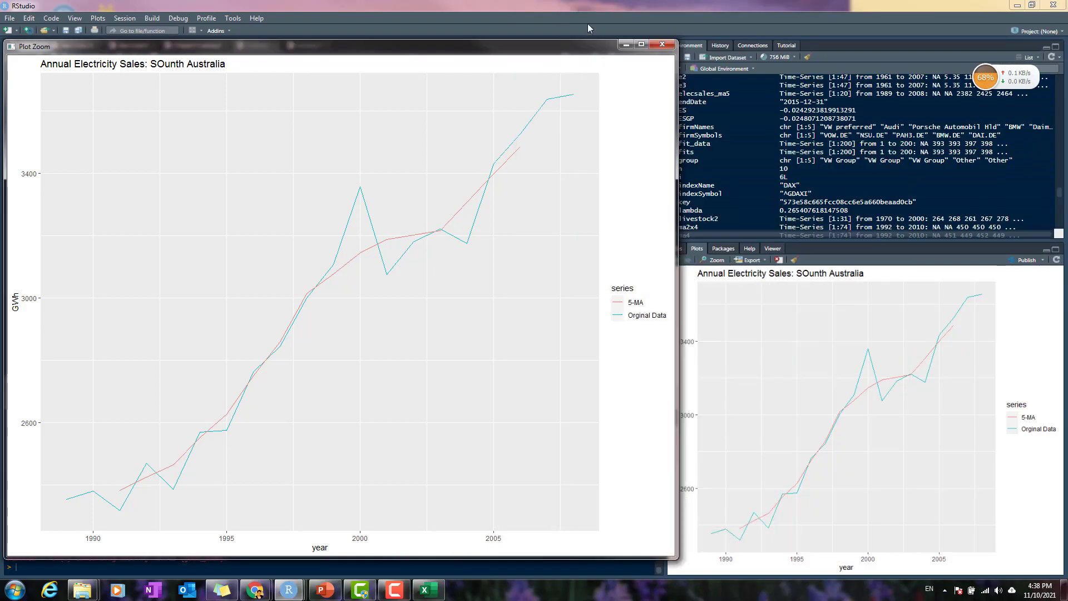
click(659, 46)
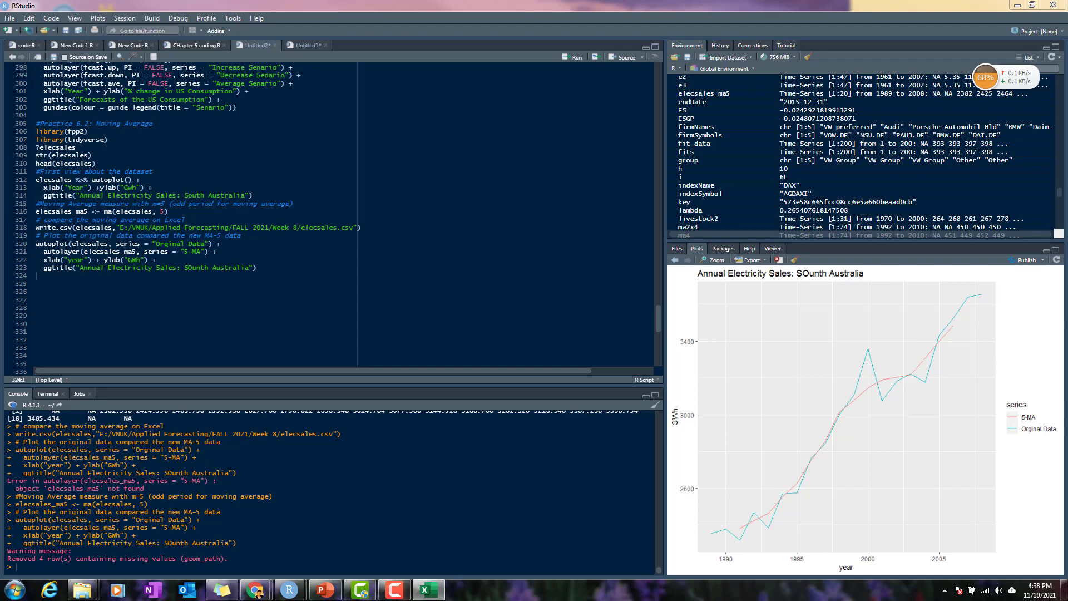
Step: Append + and an empty scale_colour_manual() call after the ggtitle line of the 5-MA plot code
click(283, 271)
text(+)
key(Return)
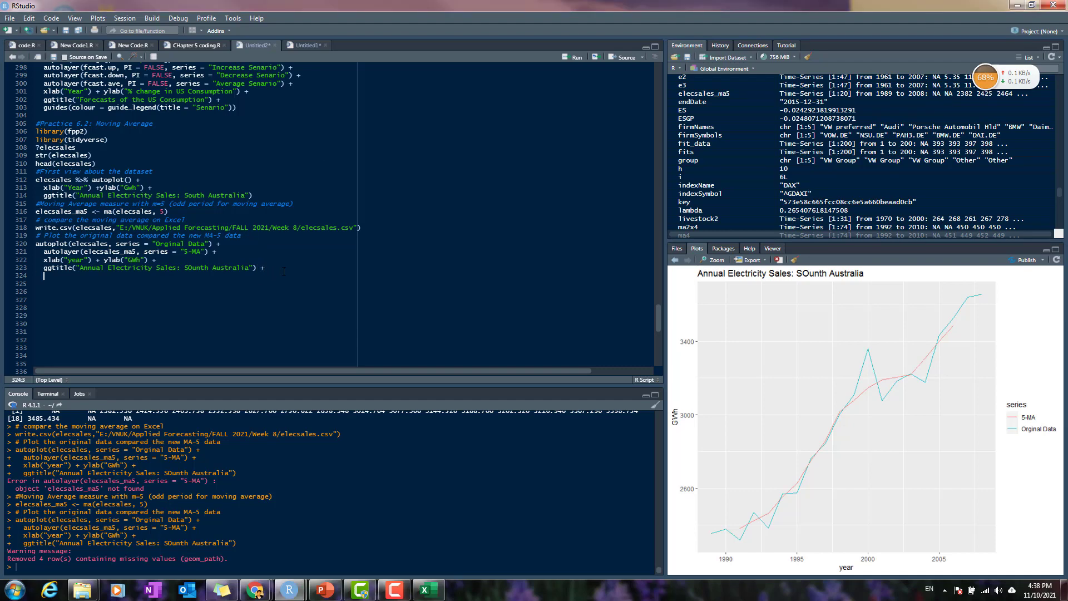
text(scale_)
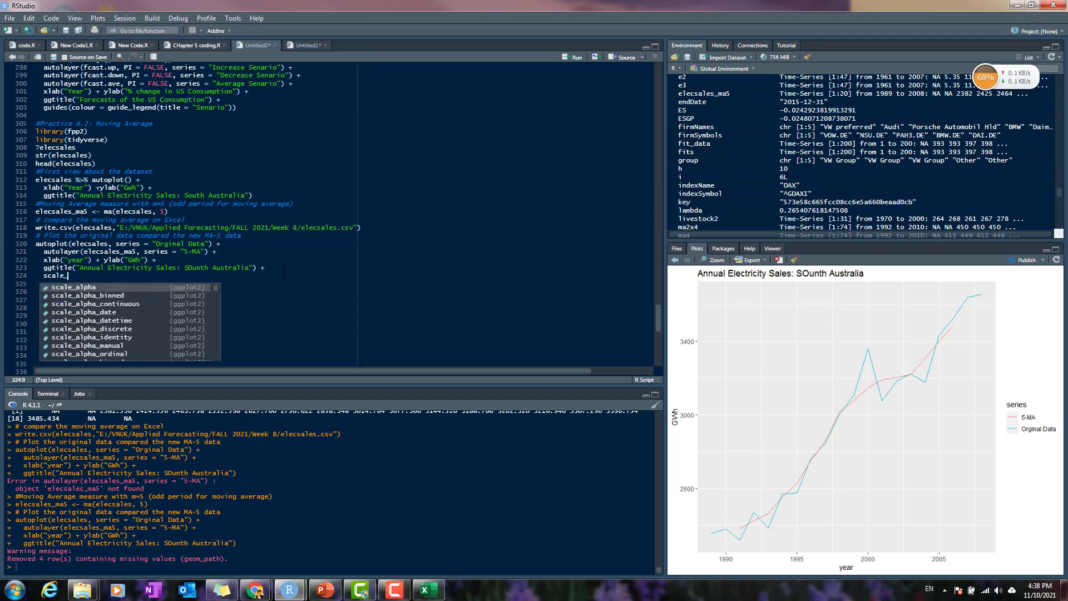
text(col)
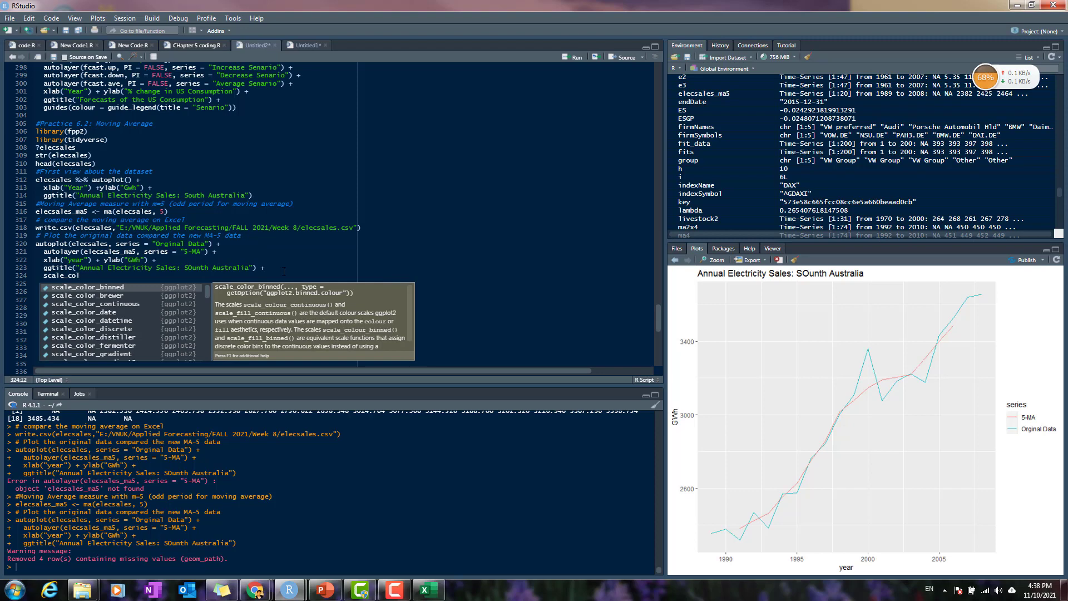
text(or)
key(BackSpace)
text(our)
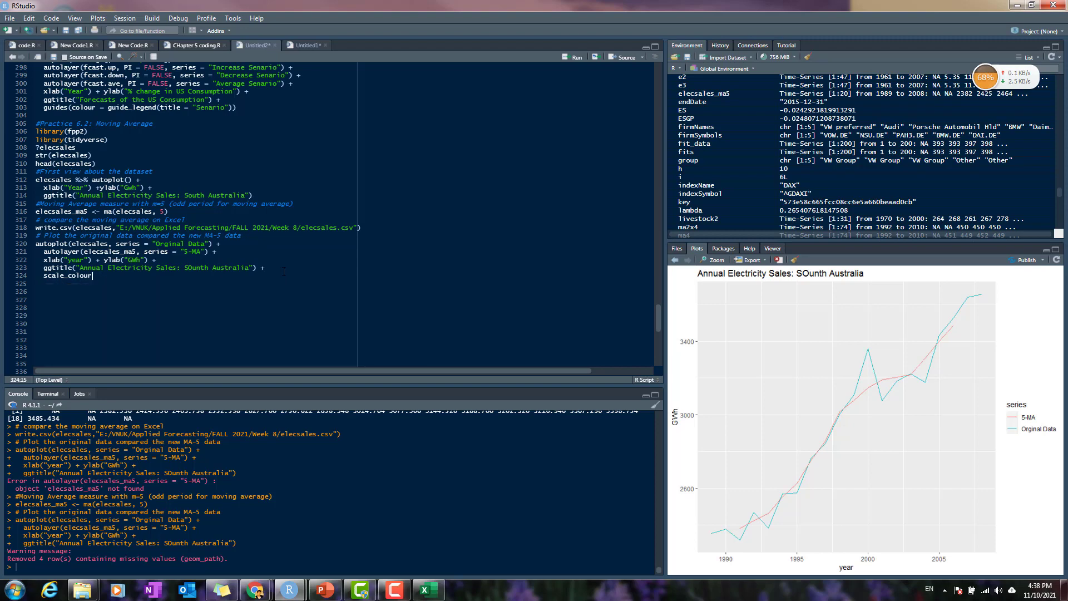
text(_ma)
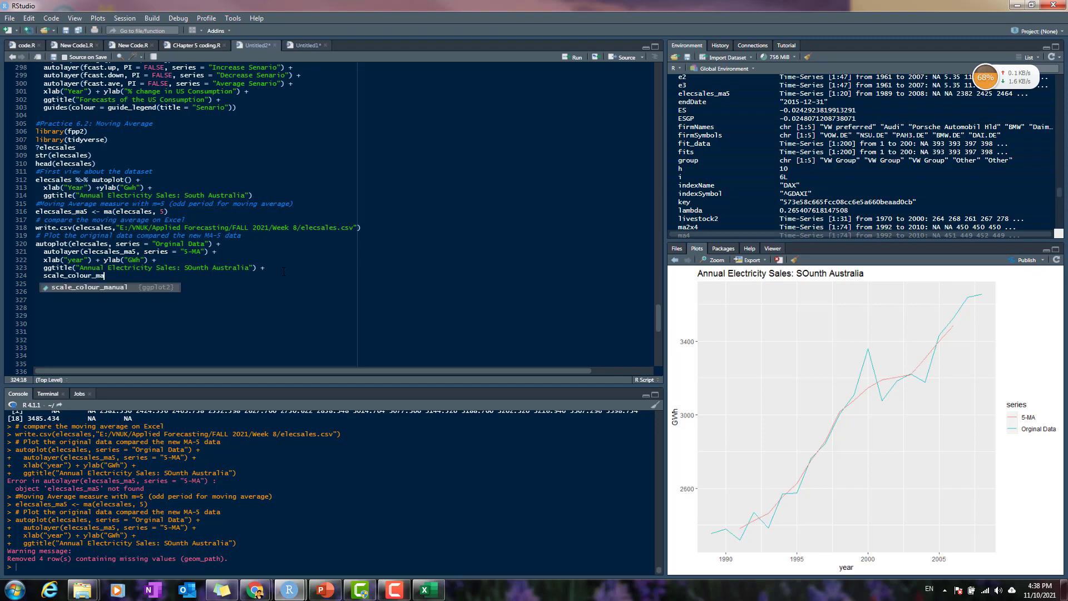
key(Tab)
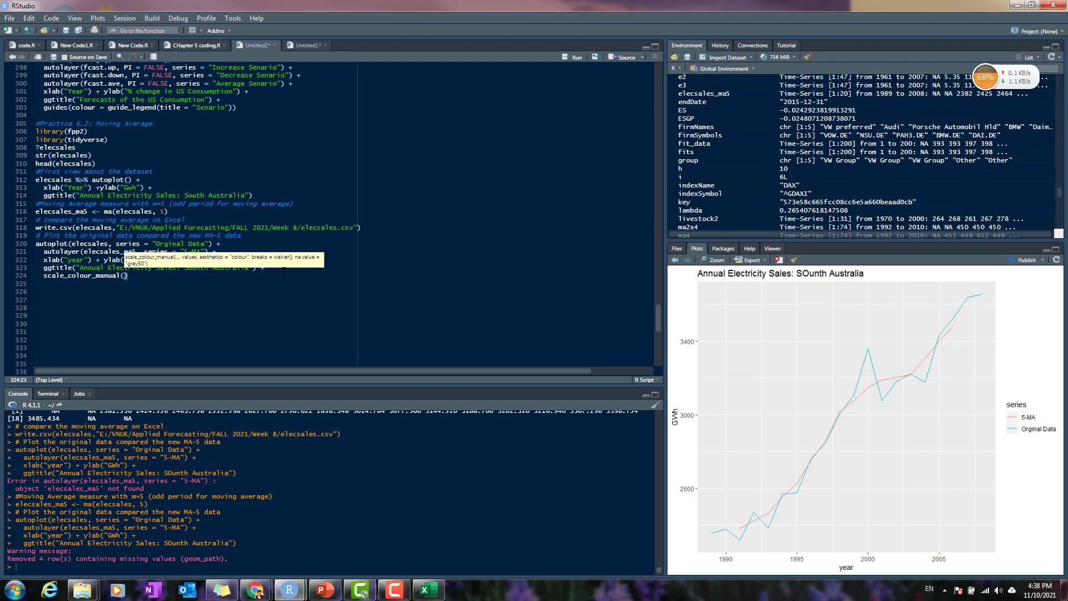
Step: Set the scale_colour_manual colours with values = c("Original Data" = "grey50", "5-MA" = "red")
text(values = c("Original Data"))
key(Left)
text(= "grey50",)
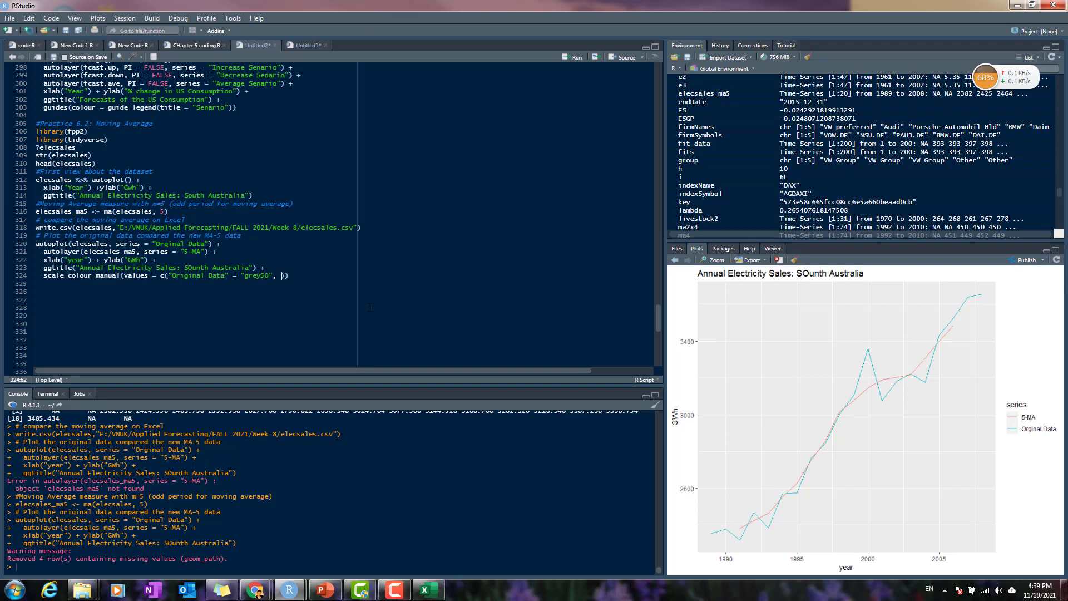
text("5-MA" = ""re)
key(BackSpace)
key(BackSpace)
text(red)
key(Down)
key(Down)
key(Down)
key(Left)
key(Left)
Step: Add the argument breaks = c("Original Data", "5-MA") to scale_colour_manual on a new line
text(,break)
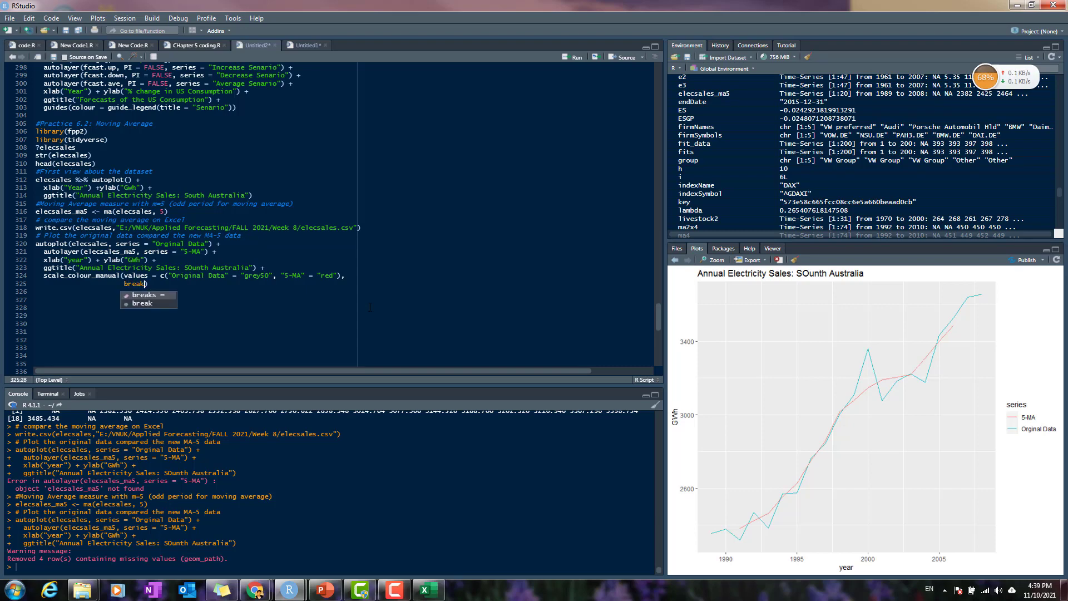
key(Tab)
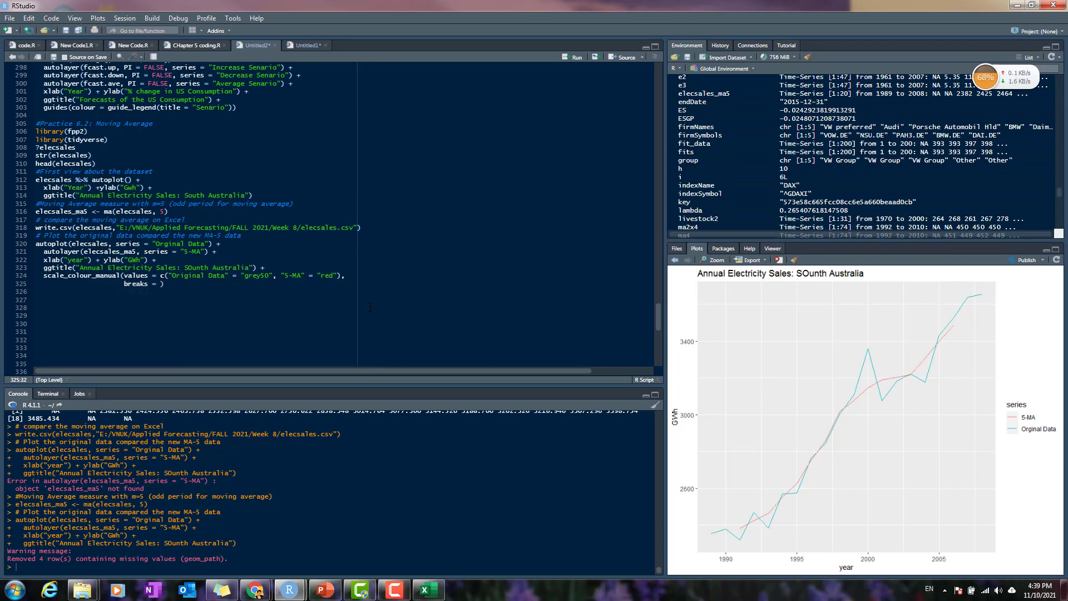
text(c(")
text(Data)
key(Left)
key(Left)
key(Left)
text(Original Data", "5-MA)
Step: Run the recoloured plot code and view the plot in an enlarged window, closing it when done
key(ctrl+Return)
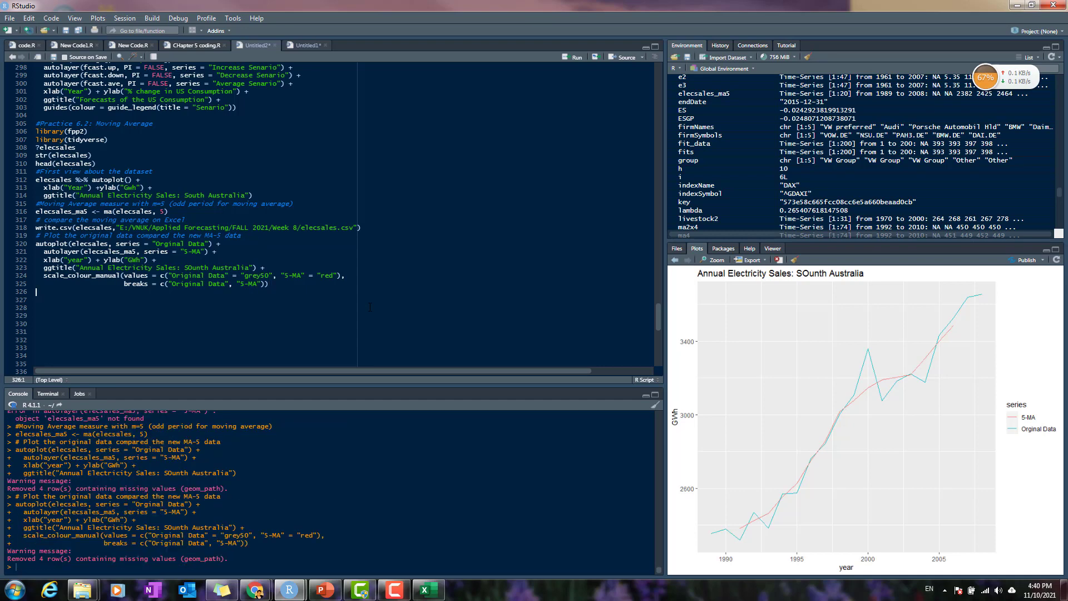
click(715, 260)
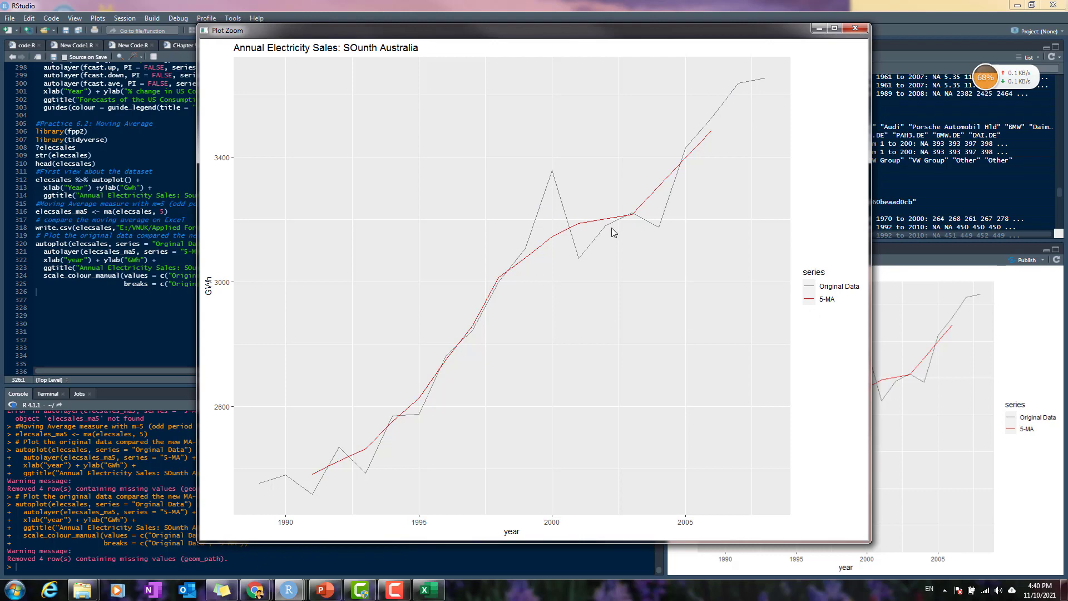
click(856, 28)
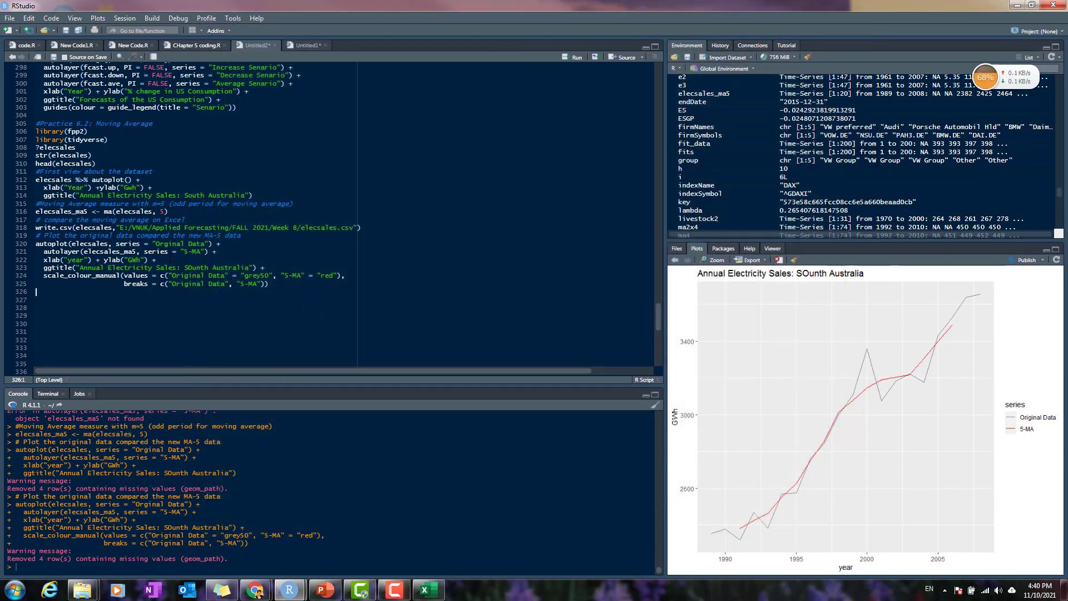
Step: In the 5-MA plot title, lowercase the O in "SOunth", rerun the plot code, and remove the extra n
click(194, 267)
key(BackSpace)
text(o)
key(ctrl+Return)
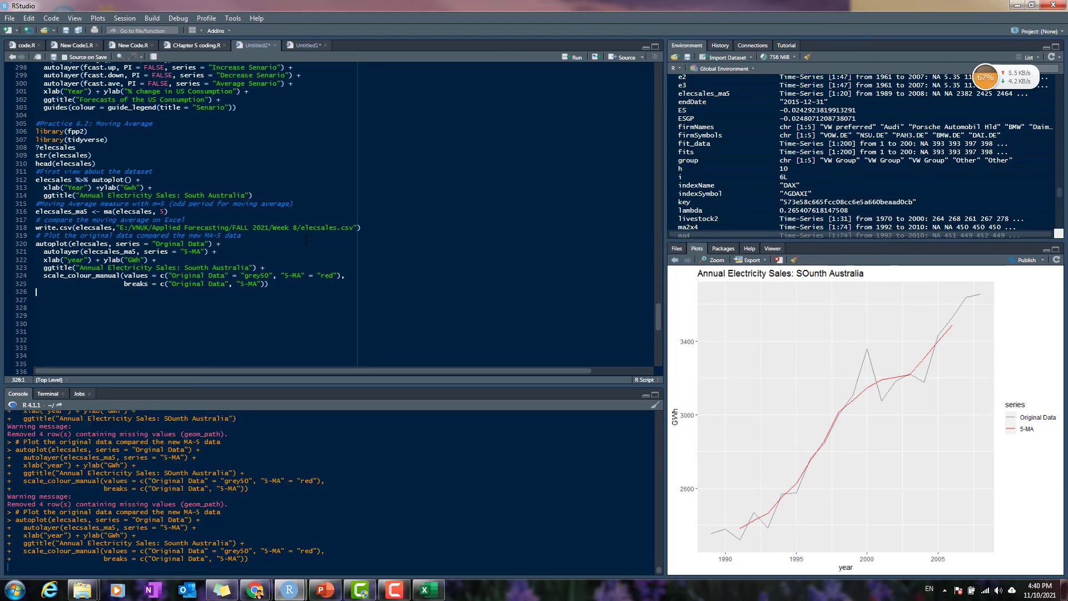
click(160, 268)
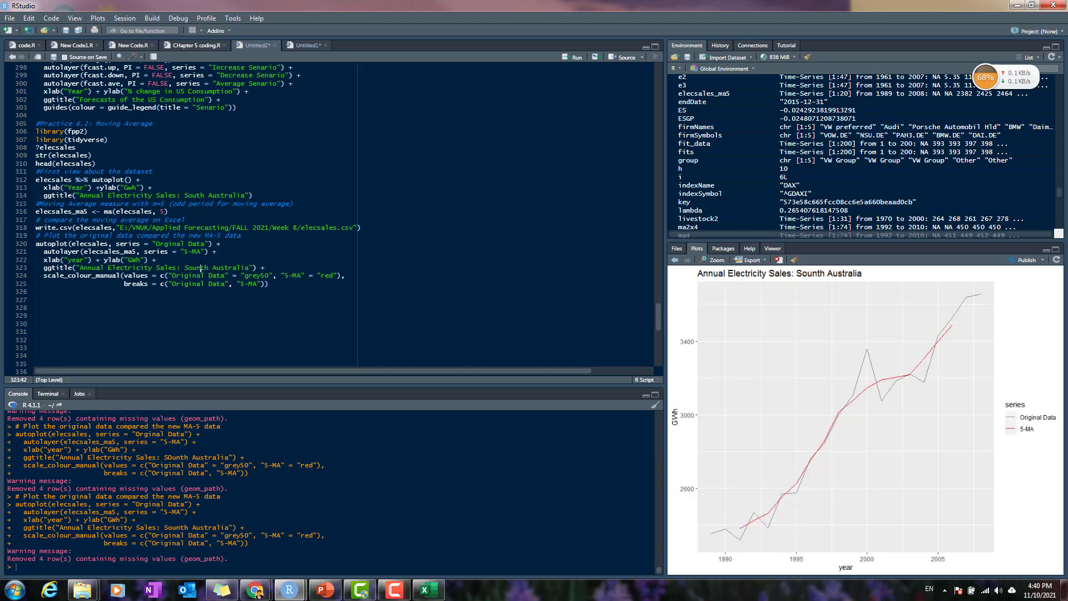
key(BackSpace)
Step: Add the comment "# Compare the effect of Moving Average on different m values (m=3, 5, 7, 9)" below the plot code
click(96, 284)
click(104, 301)
text(# c)
text(ompare the ef)
text(fect of )
text(Moving)
text( Avera)
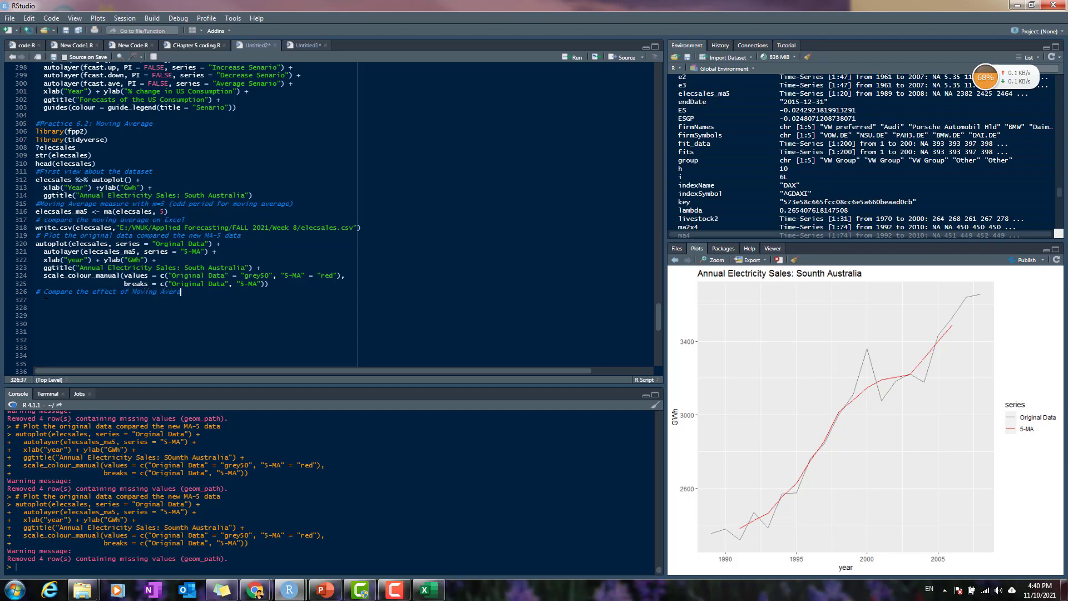
text(ge on different)
text( o)
text( value)
text(s (m=3,)
text( 5, 7, 9)
key(Return)
Step: Duplicate the whole autoplot block, from autoplot(elecsales to the breaks line, beneath the new comment
drag(274, 283, 36, 244)
key(ctrl+c)
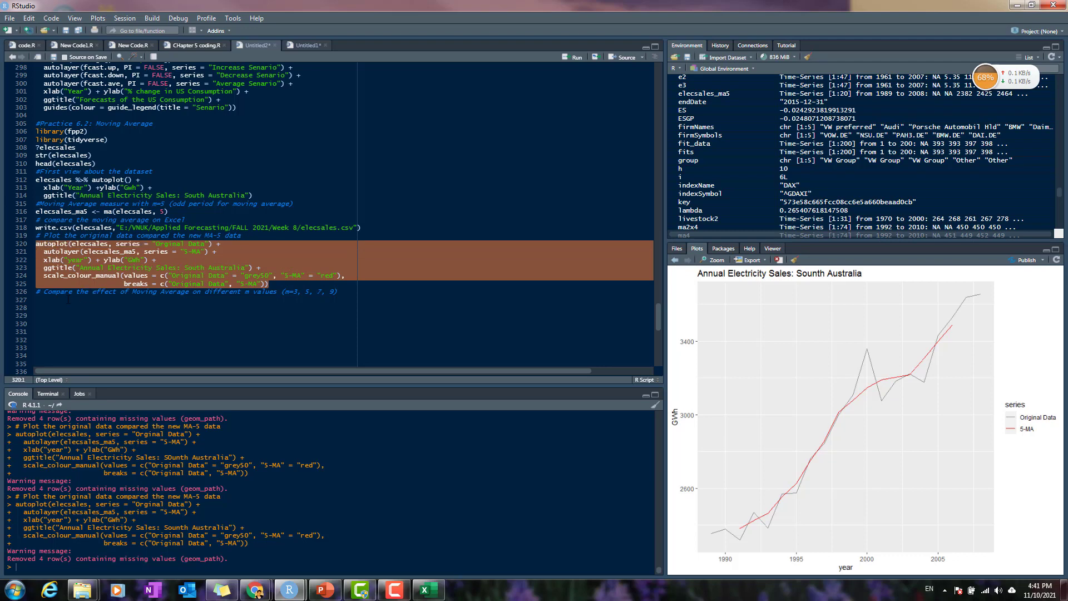
click(68, 300)
key(ctrl+v)
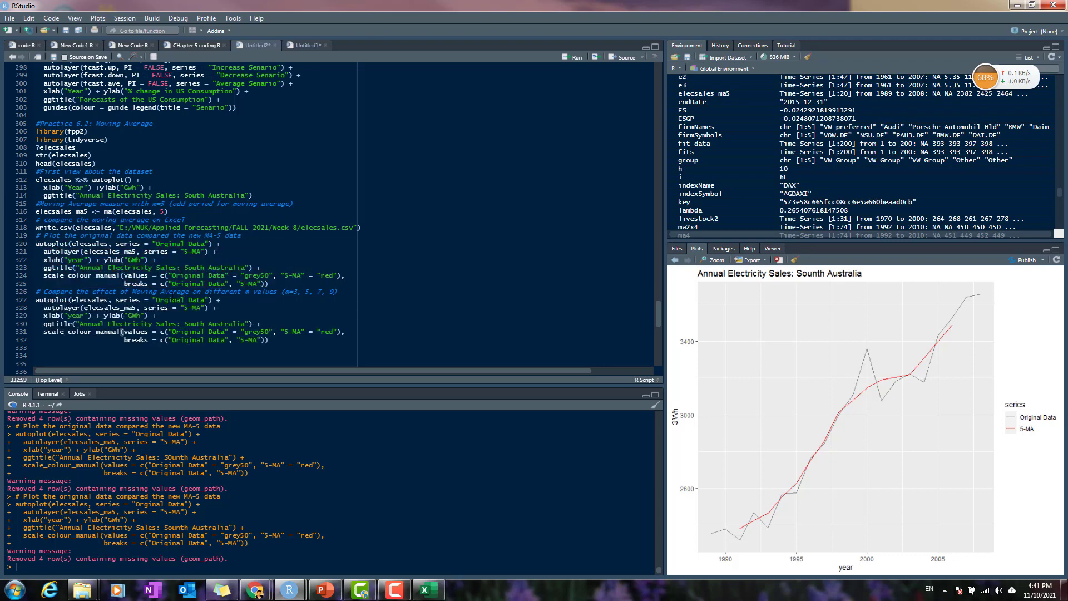
Step: Change the copied autolayer line to plot ma(elecsales, 3) with series = "3-MA"
click(188, 308)
key(BackSpace)
text(3)
drag(139, 308, 86, 308)
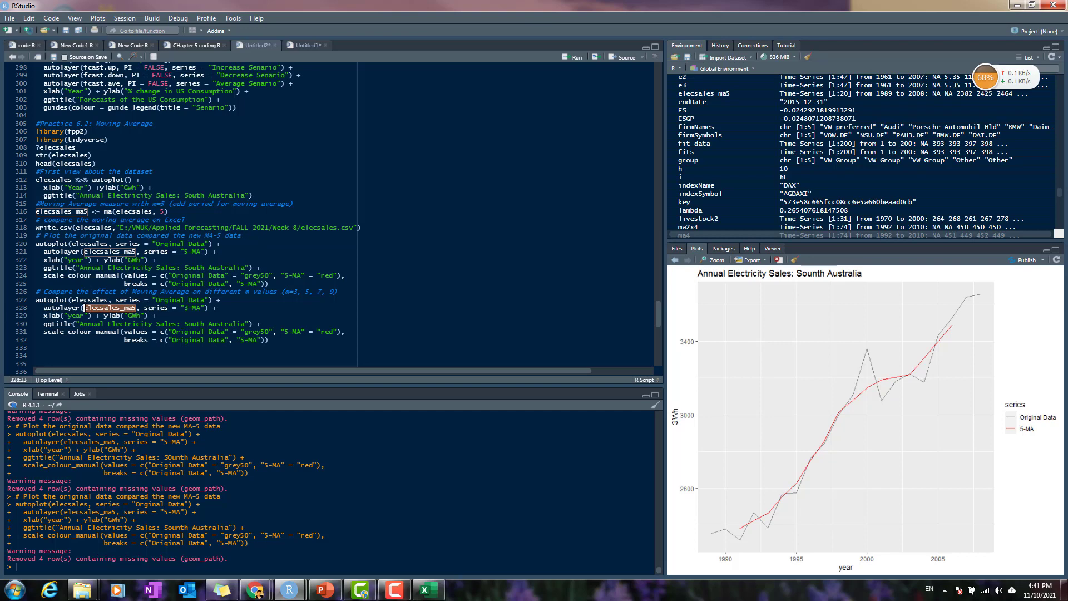
text(ma)
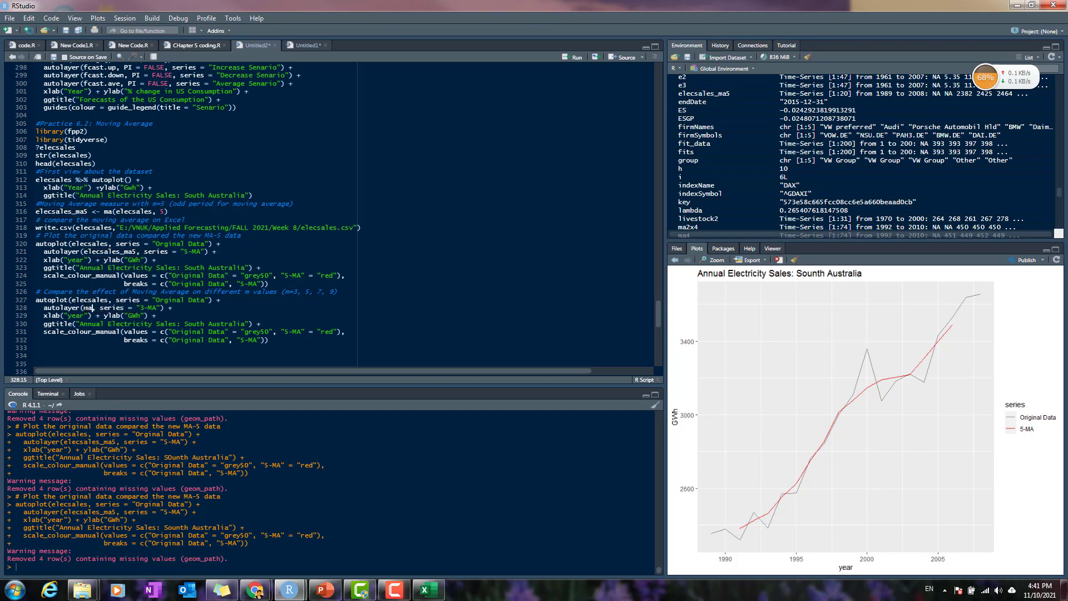
text((elec)
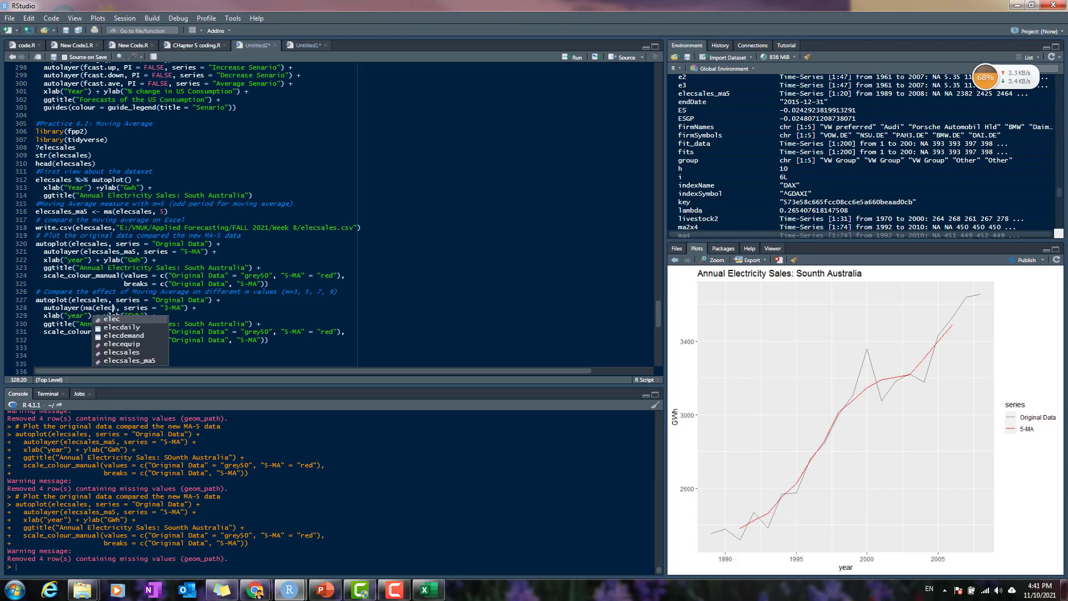
key(Down)
key(Down)
key(Down)
key(Down)
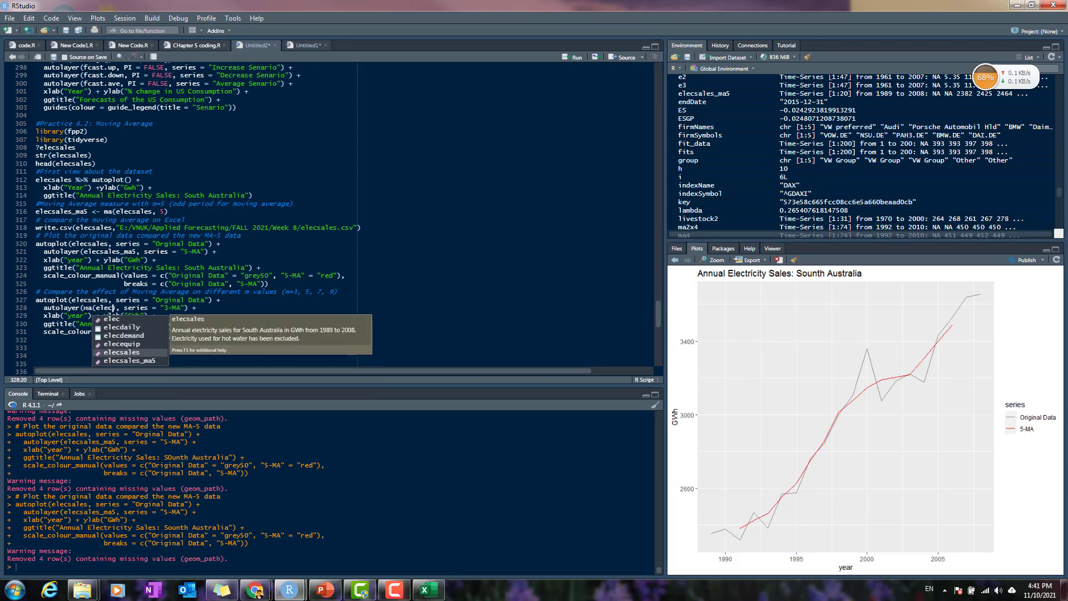
key(Return)
text(, 3)
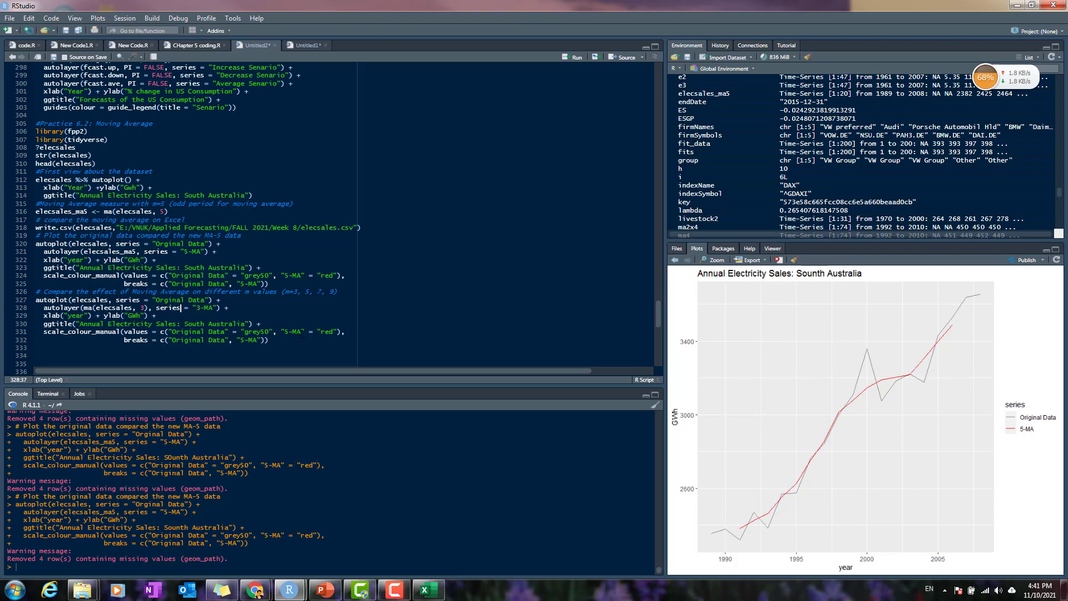
Step: Change the copied block's colour value and breaks labels from "5-MA" to "3-MA", and run the 3-MA plot
click(285, 332)
key(Down)
key(Left)
key(Left)
key(Left)
key(Left)
key(Left)
key(Left)
key(Delete)
text(3)
key(ctrl+Return)
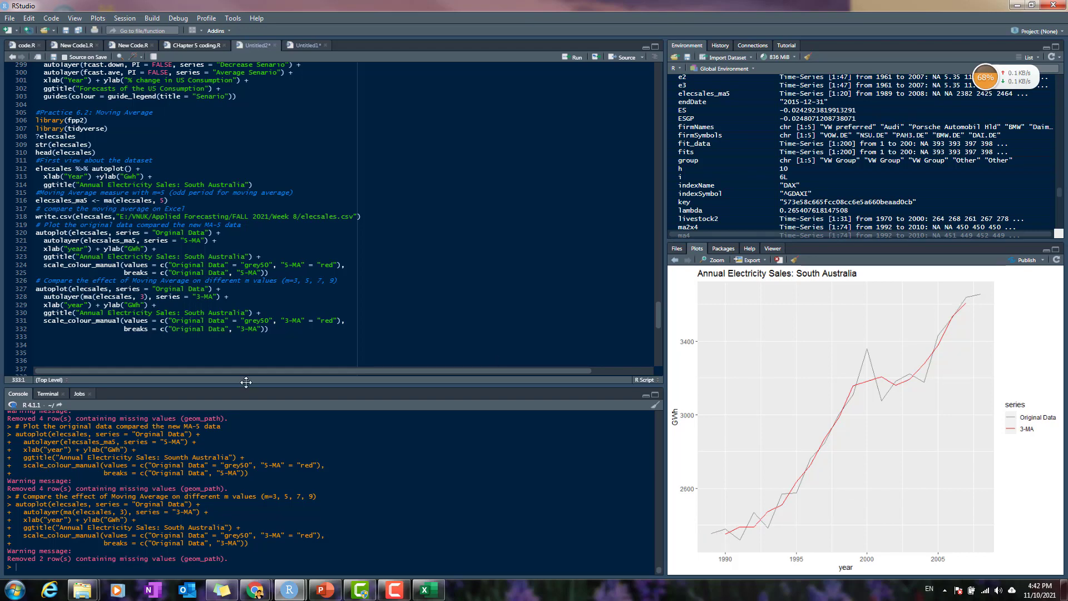
Step: Duplicate the 3-MA autoplot block, leaving one blank line beneath the original
click(288, 329)
drag(289, 330, 36, 289)
key(ctrl+c)
scroll(112, 312, down, 2)
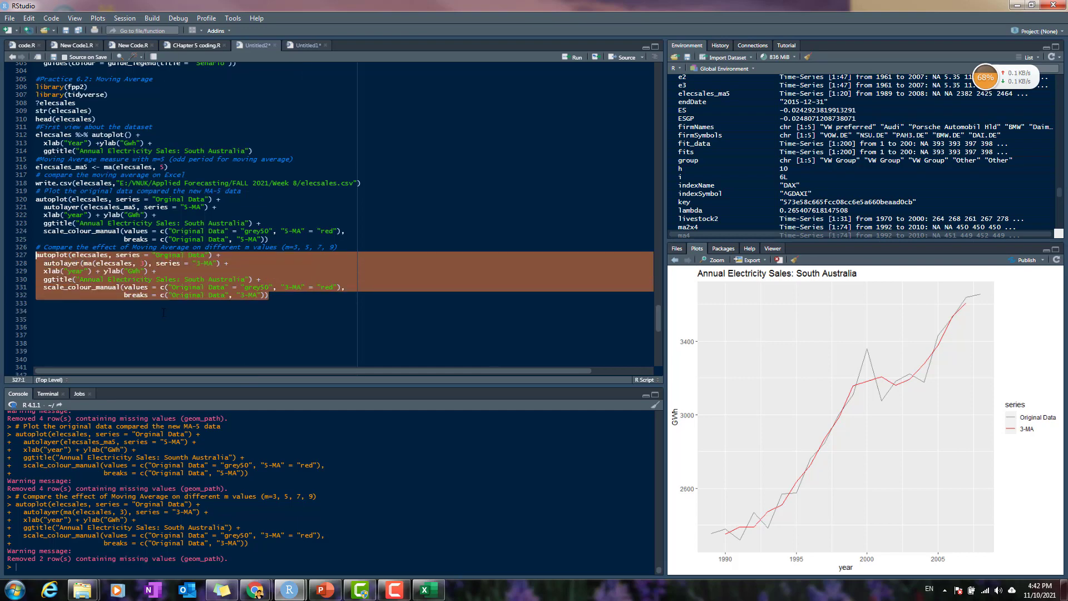
click(164, 315)
key(ctrl+v)
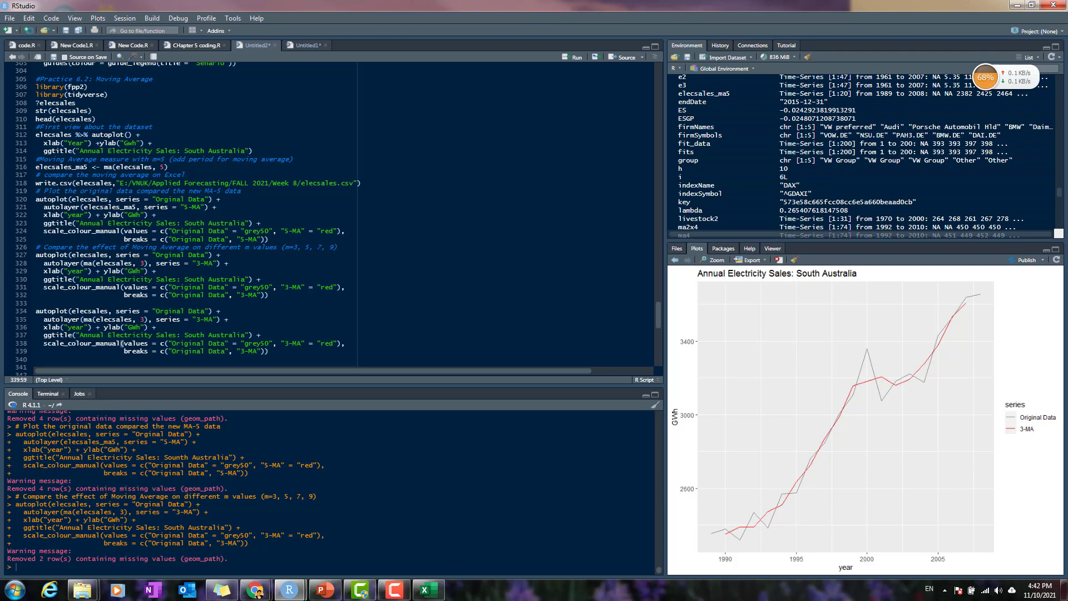
click(144, 320)
key(BackSpace)
text(5)
click(40, 200)
Step: In the duplicated block's autolayer line, set the moving average order to 7 and the series label to "7-MA"
click(144, 320)
key(BackSpace)
text(7)
key(Right)
key(Right)
key(Left)
key(Left)
key(Left)
key(Left)
key(BackSpace)
text(7)
Step: Change the duplicated block's colour value and breaks labels to "7-MA", and run the plot
key(Down)
key(Right)
click(300, 332)
key(BackSpace)
text(7)
key(Down)
key(Left)
key(Left)
key(BackSpace)
text(7)
key(ctrl+Return)
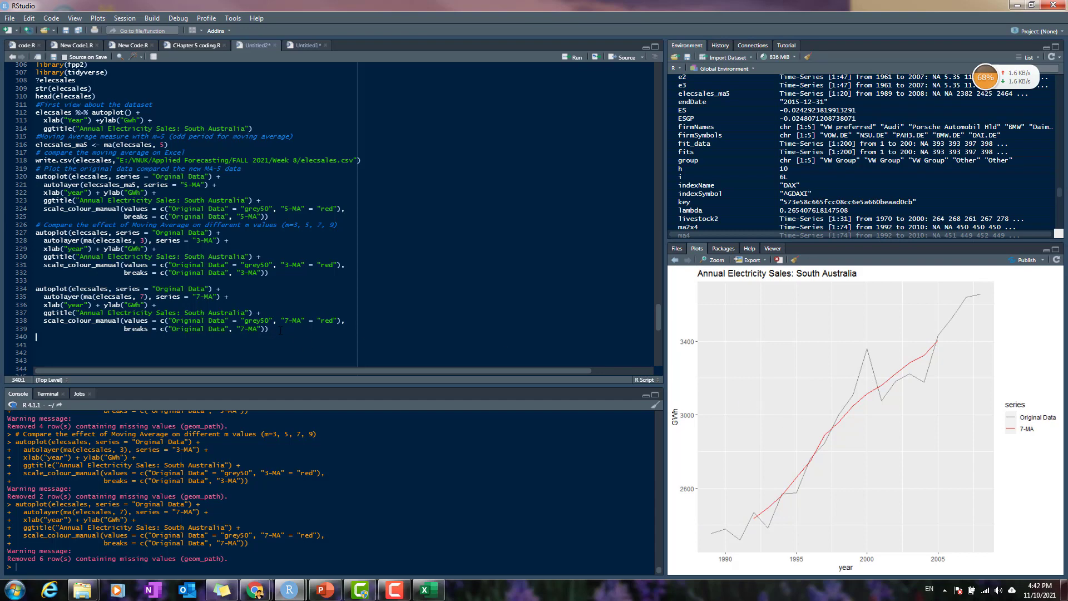
Step: Insert another copy of the 3-MA block beneath the 7-MA block and delete the order value in its ma() call
click(132, 343)
key(ctrl+v)
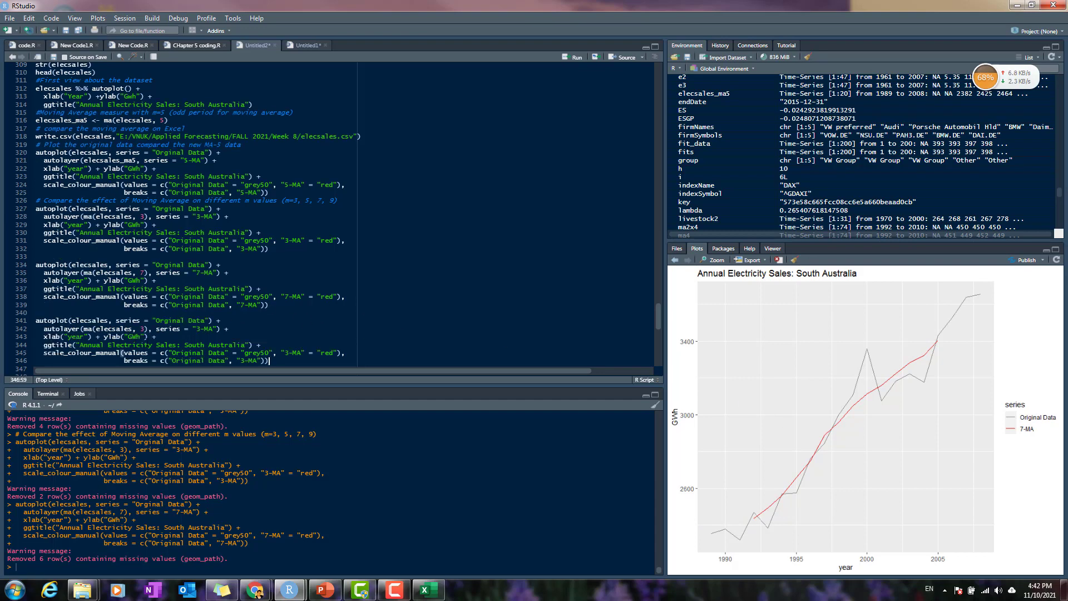
click(143, 329)
key(BackSpace)
Step: Add the comments "# 3-MA", "#7-MA" and "#9-MA" above the three corresponding autoplot blocks
click(35, 209)
key(Return)
text(#)
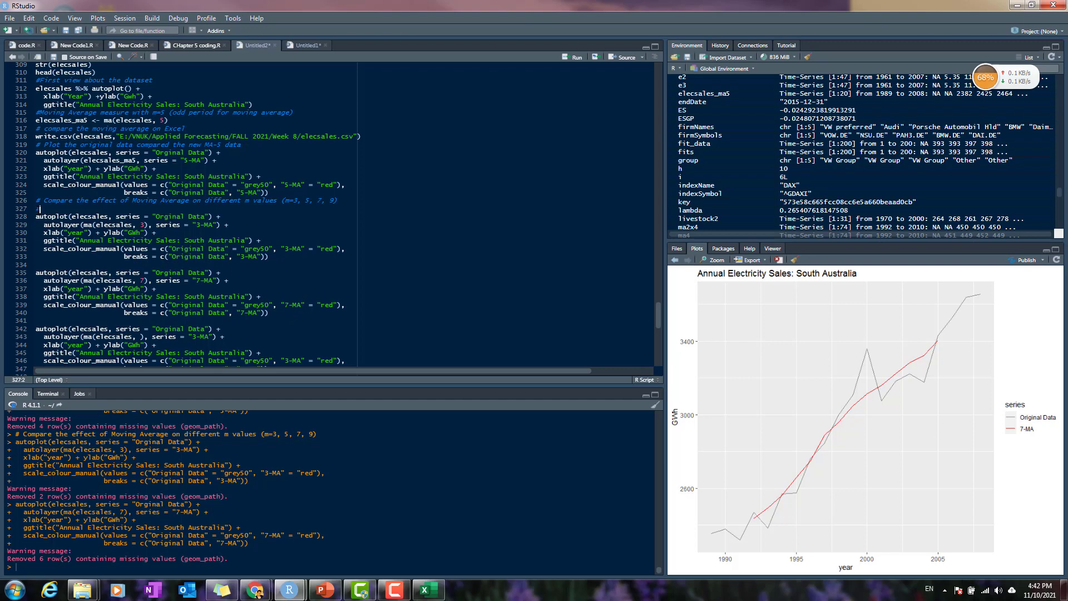
text( 3-MA)
click(60, 217)
key(Down)
key(Down)
text(#7-)
text(MA)
text(#9-M)
scroll(45, 187, down, 3)
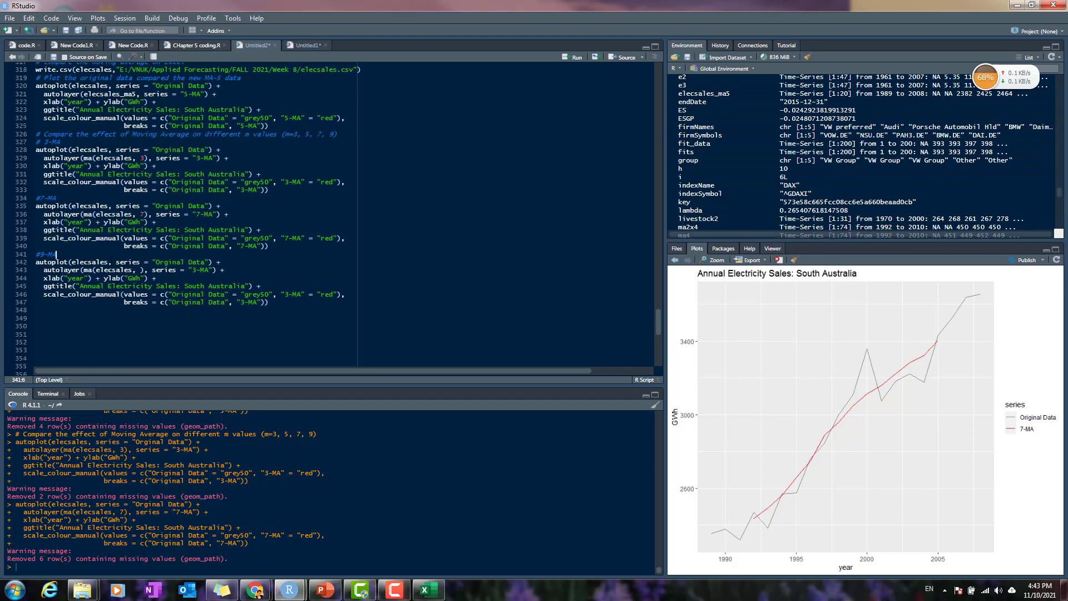
Step: Change the breaks and colour value labels in the block under #9-MA to "9-MA"
click(282, 302)
key(Left)
key(Left)
key(Left)
key(Left)
key(Left)
key(Left)
key(BackSpace)
text(9)
key(Up)
key(BackSpace)
text(9)
Step: Set the last autolayer line to ma(elecsales, 9) with series = "9-MA", and run the plot
key(Up)
key(Up)
key(BackSpace)
text(99)
key(ctrl+Return)
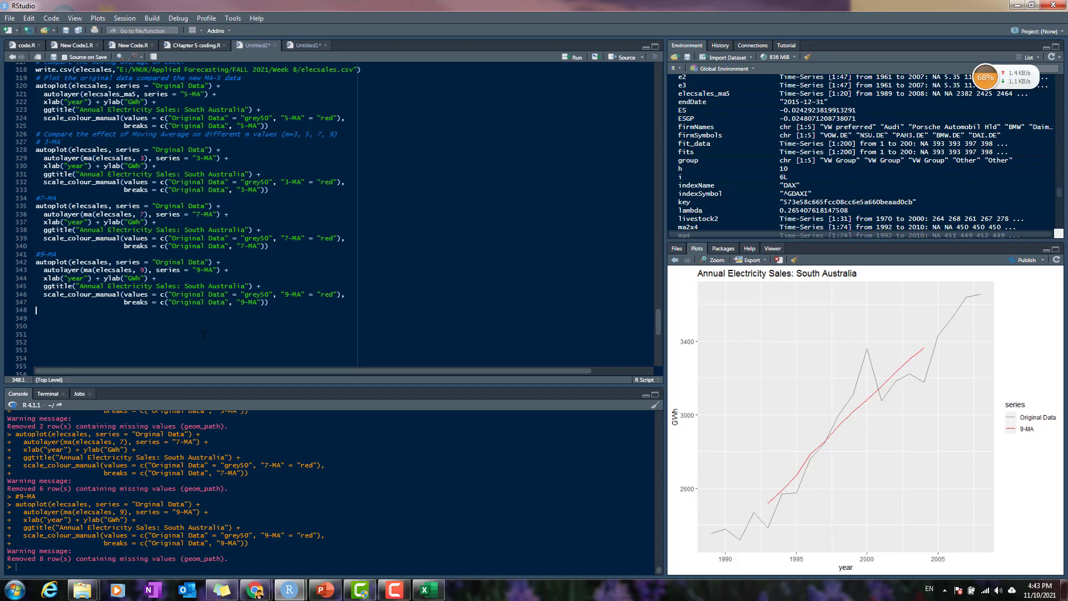
Step: Remove the space after the hash in the "# 3-MA" comment
scroll(39, 178, up, 2)
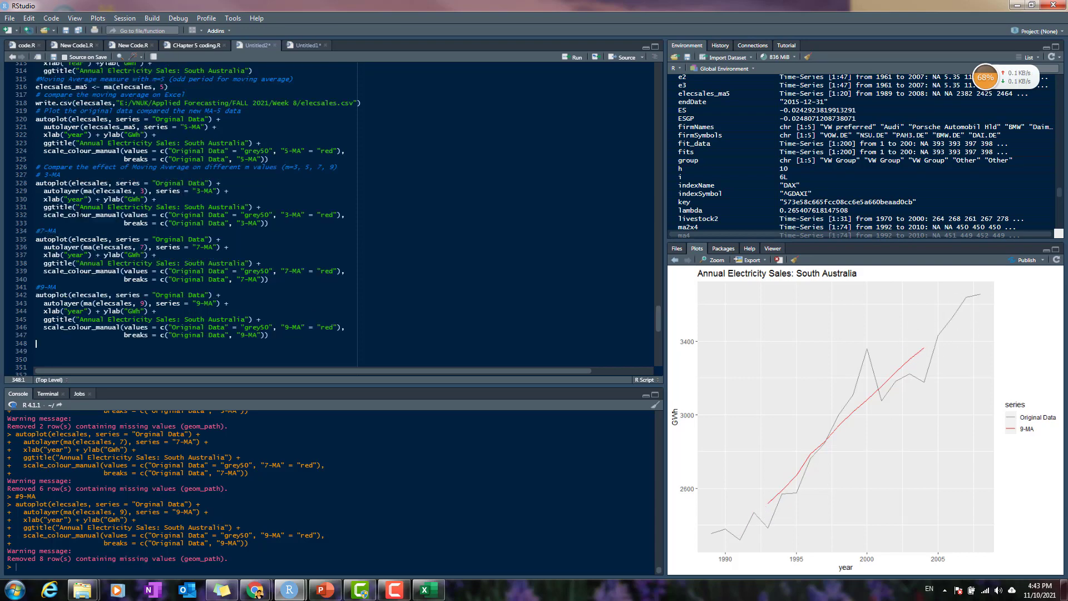
click(44, 175)
key(BackSpace)
Step: Go back and forth through the plot history to compare the 7-MA, 3-MA and 5-MA plots
click(675, 260)
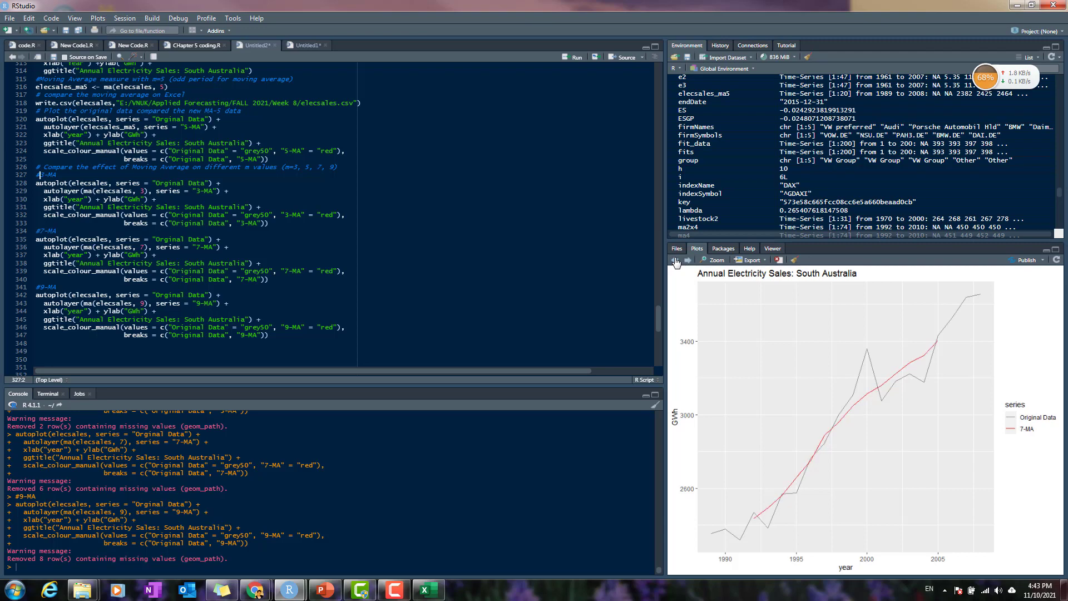
click(675, 260)
click(676, 260)
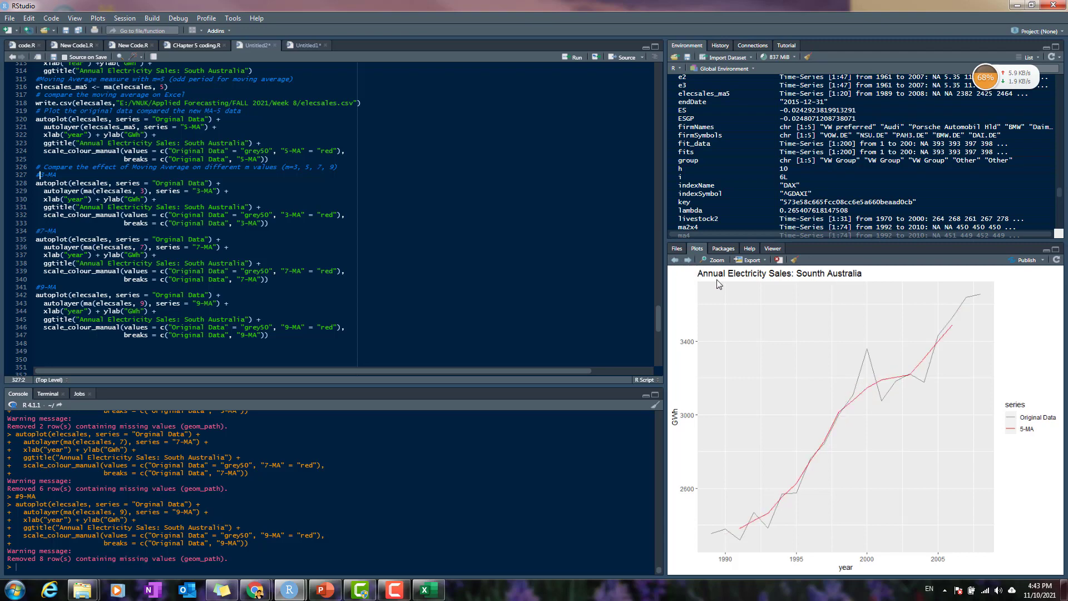
click(688, 260)
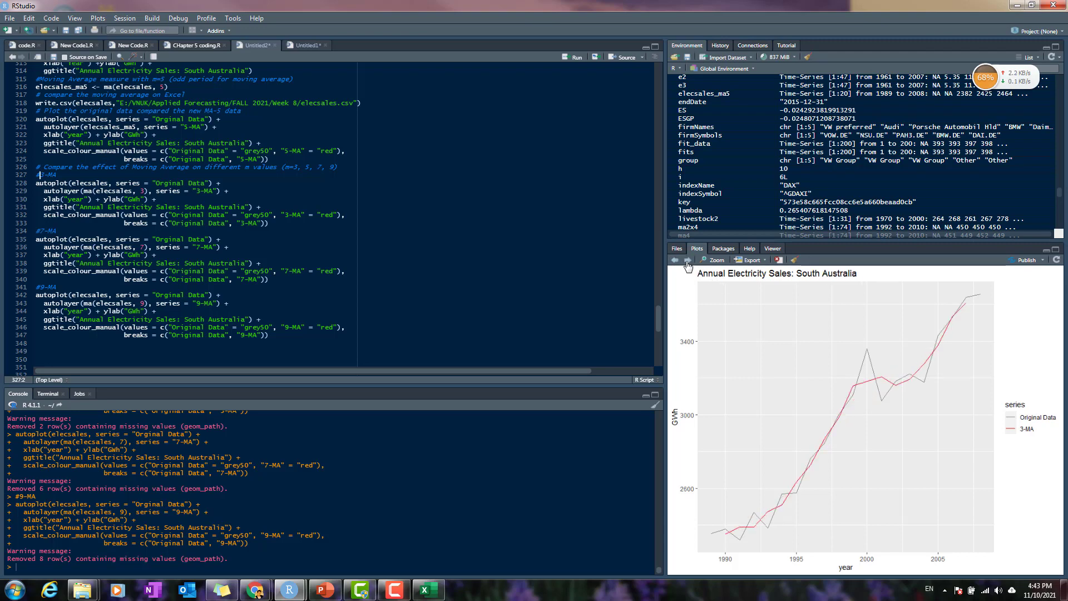
click(688, 260)
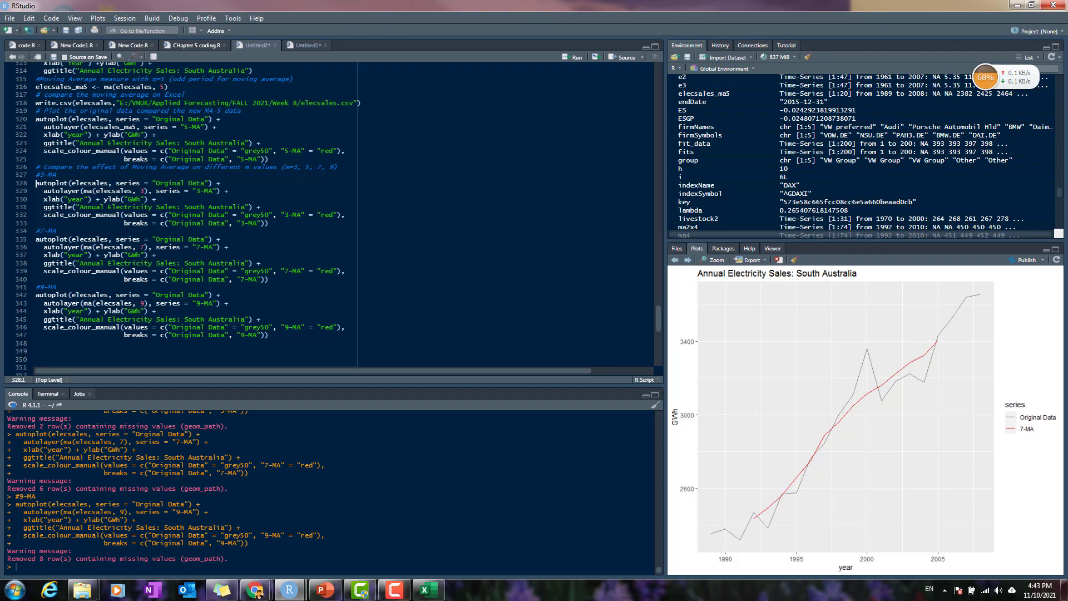
Step: Assign the 3-MA plot to p1 and run it, and assign the 5-MA plot to p2 and the 7-MA plot to p3
text(p1 <-)
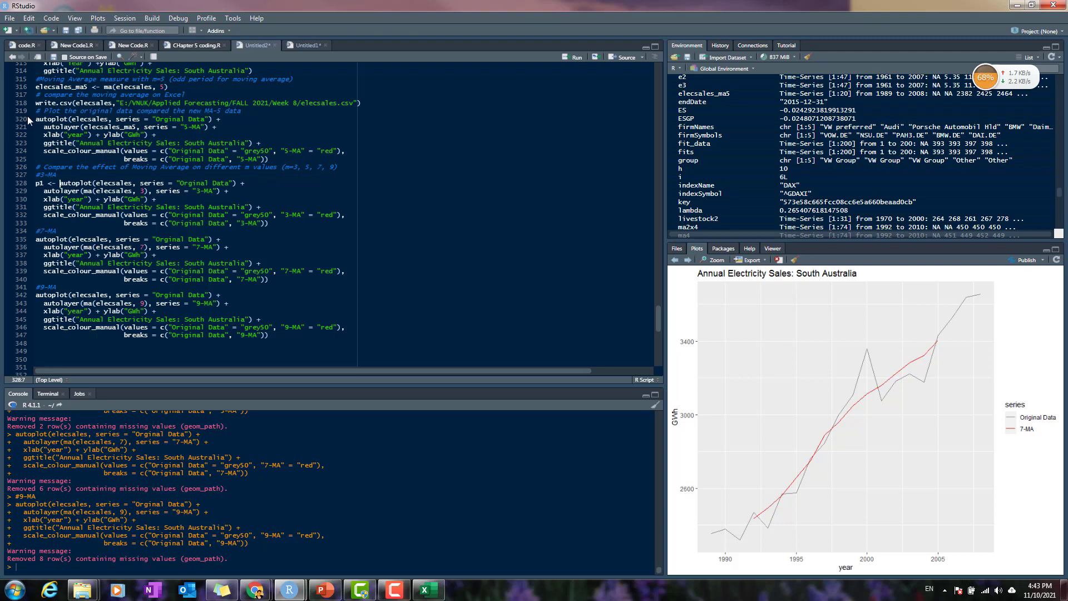
key(ctrl+Return)
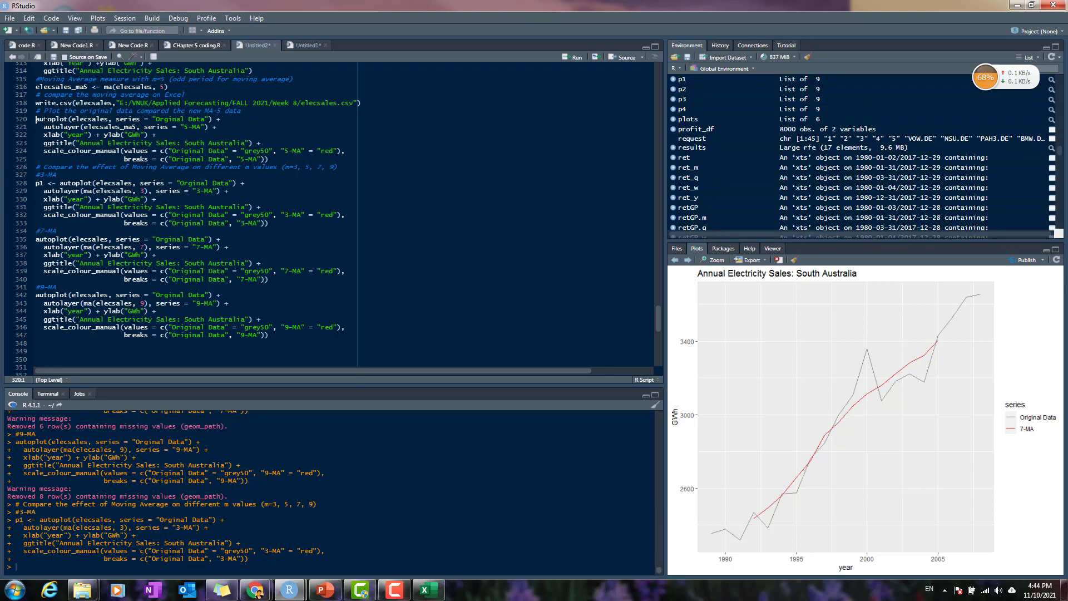
text(p2 <)
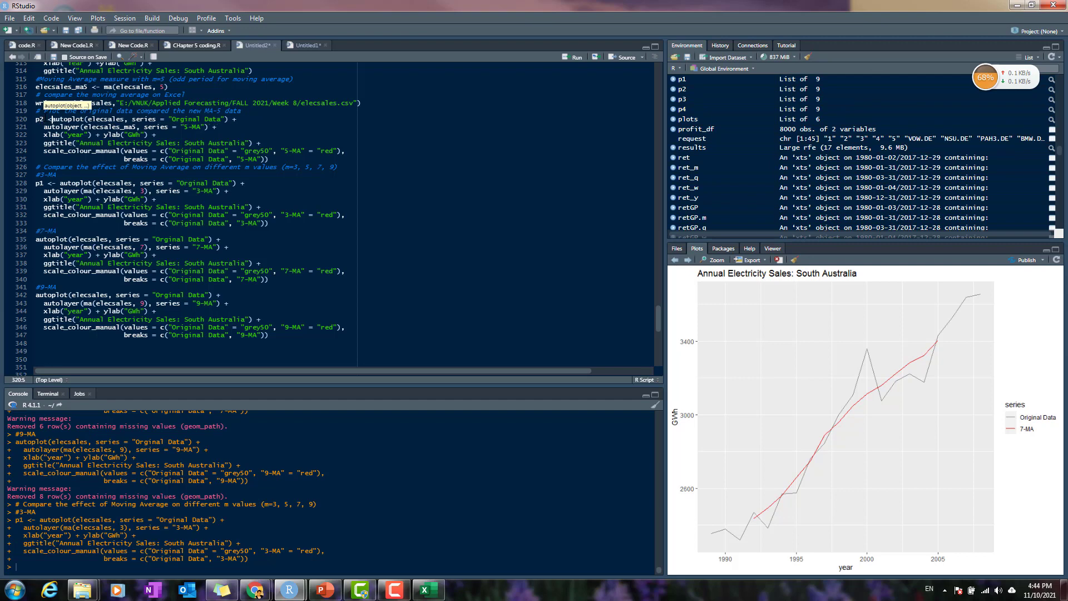
text(-)
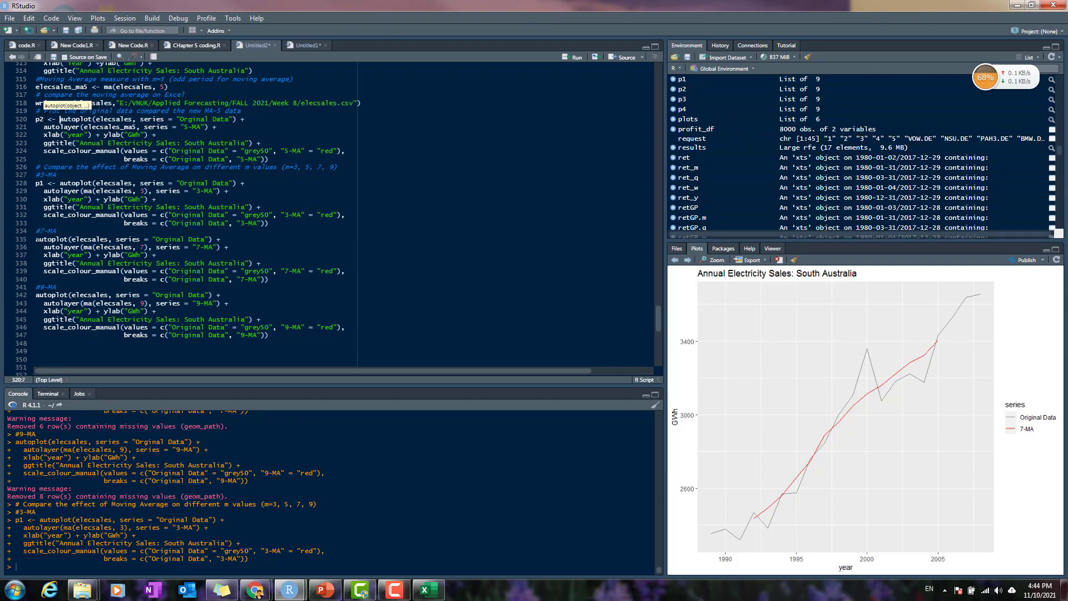
click(36, 239)
text(p3 <-)
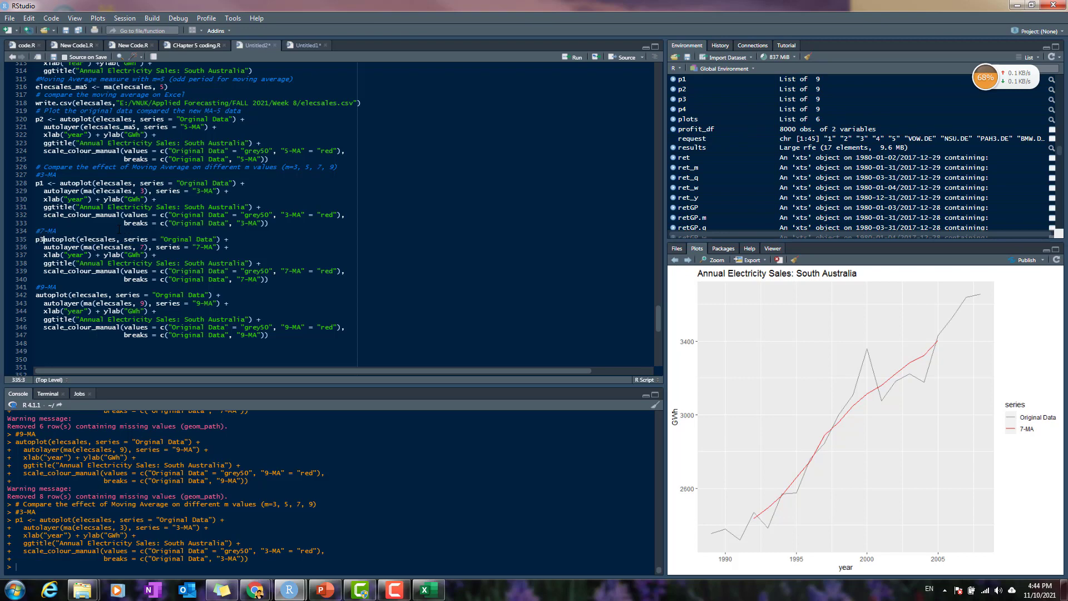
Step: Run the p3, p2 and p1 assignment blocks to store the 7-MA, 5-MA and 3-MA plots
key(Down)
key(Down)
key(Down)
key(Down)
key(Down)
key(Down)
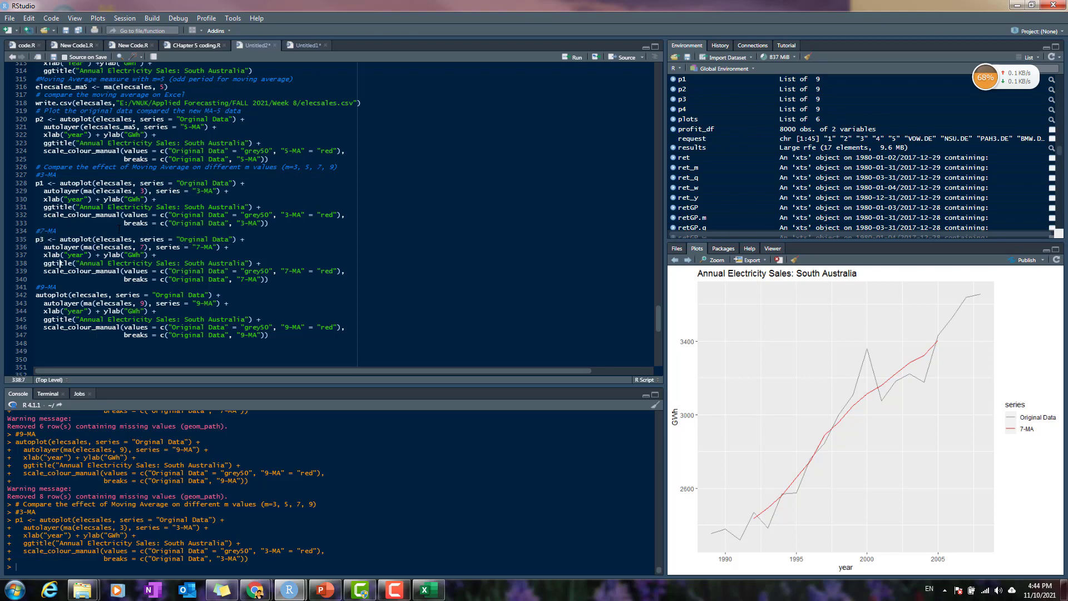
key(Up)
key(Up)
key(Up)
key(Up)
key(Up)
key(Up)
key(Up)
key(Up)
key(ctrl+Return)
key(ctrl+Return)
click(95, 151)
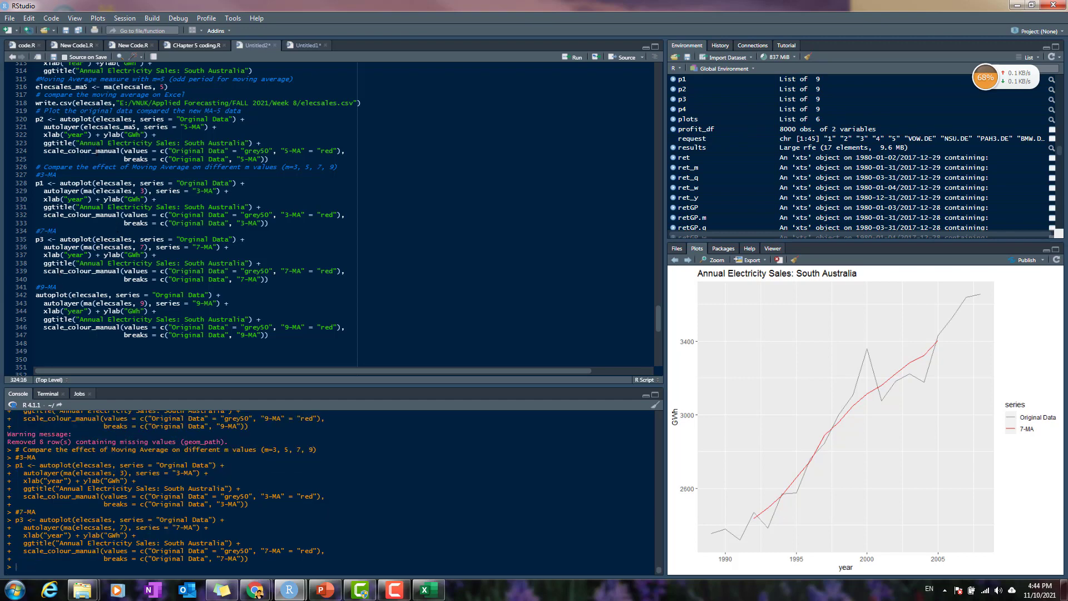
key(ctrl+Return)
click(80, 199)
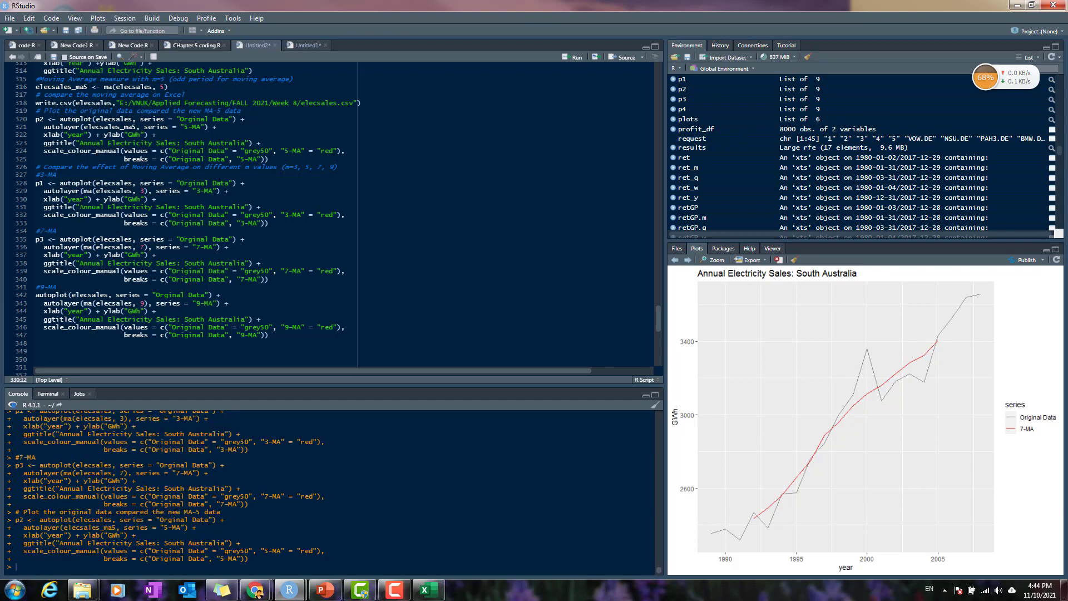
key(ctrl+Return)
Step: Assign the 9-MA plot to p4 and run the block
click(37, 295)
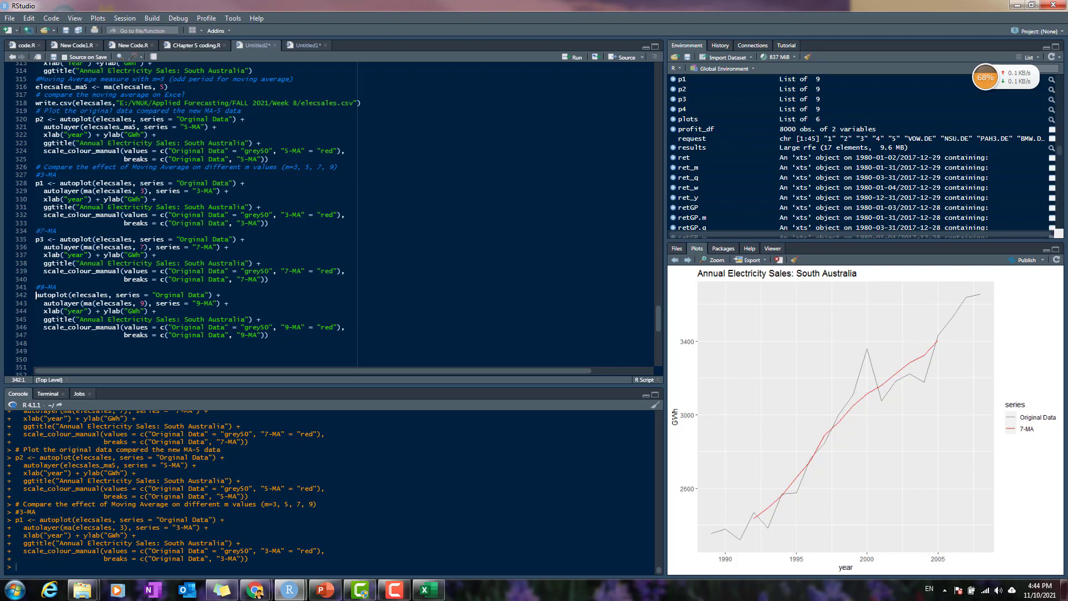
text(p4 <-)
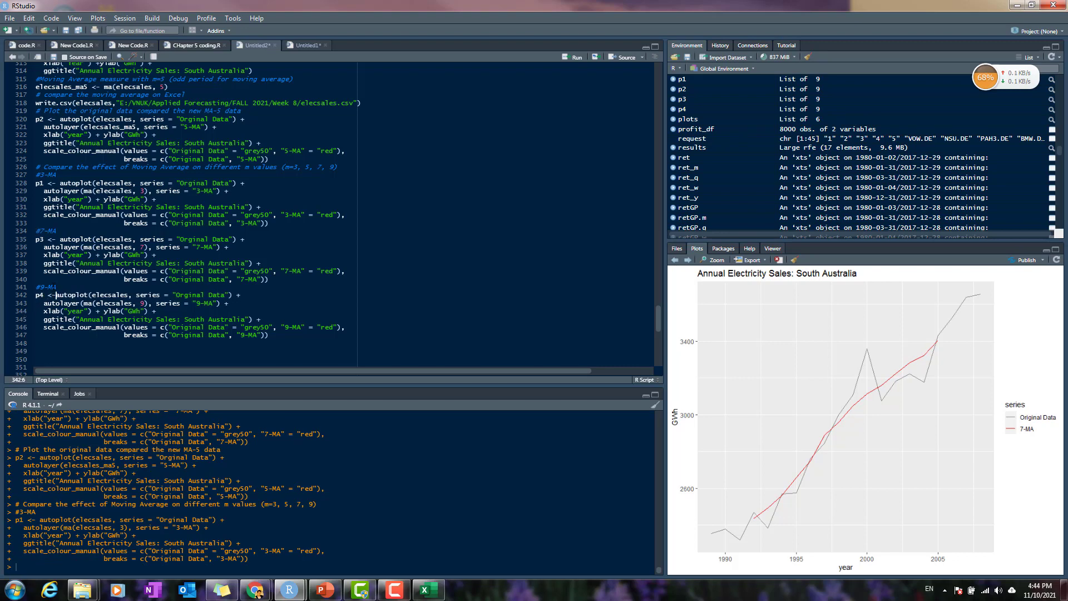
key(ctrl+Return)
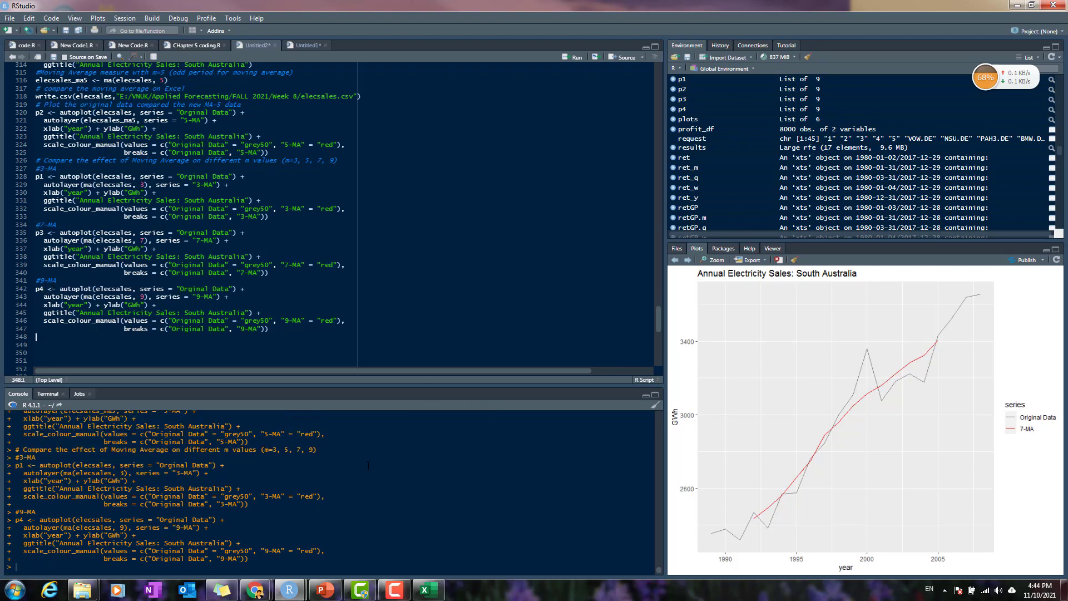
Step: Add the comment "#Sum all together in the same plot" below the p4 block
scroll(369, 466, up, 2)
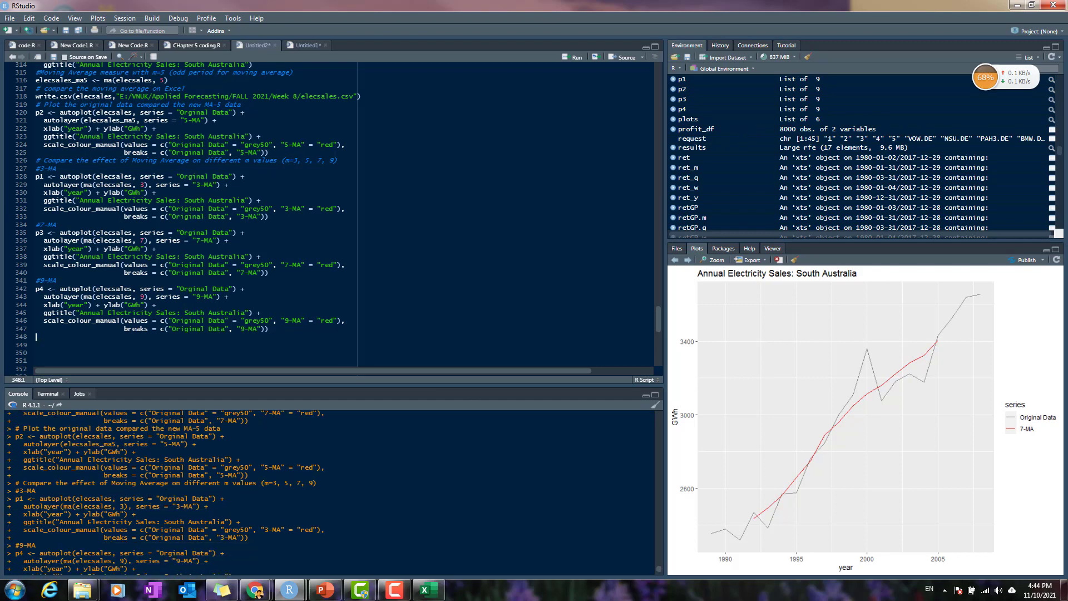
scroll(91, 504, down, 2)
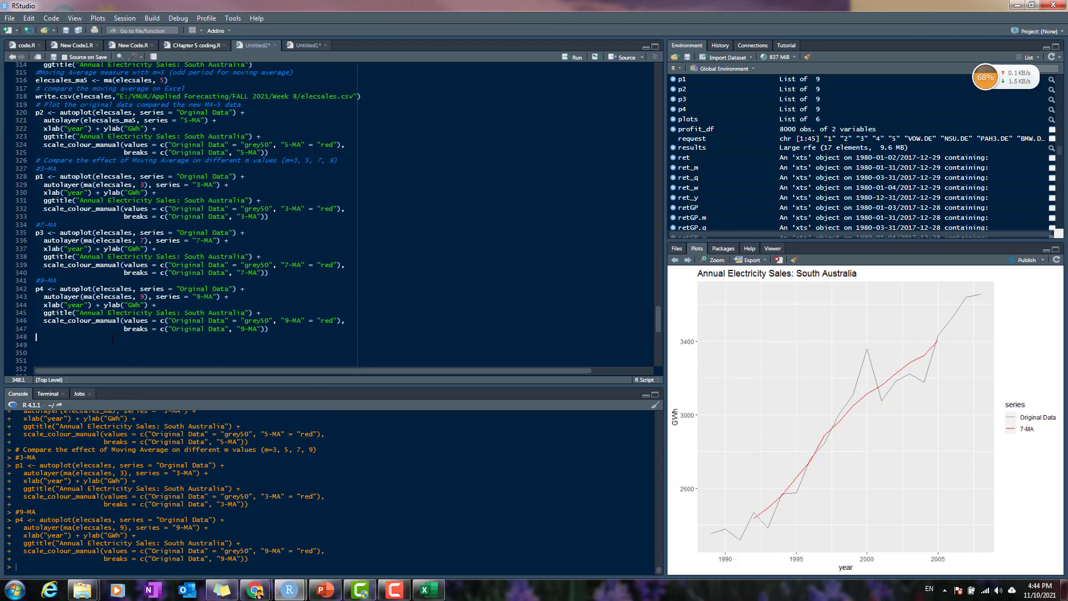
text(#Sum all t)
text(he)
key(BackSpace)
key(BackSpace)
key(BackSpace)
text(ogether in the s)
key(BackSpace)
text(the samwe pl)
key(BackSpace)
key(BackSpace)
key(BackSpace)
key(BackSpace)
key(BackSpace)
text(e plot)
key(Return)
Step: Write and run gridExtra::grid.arrange(p1, p2, p3, p4, nrow= 2), and examine the combined plot in an enlarged view
text(gridExtra::)
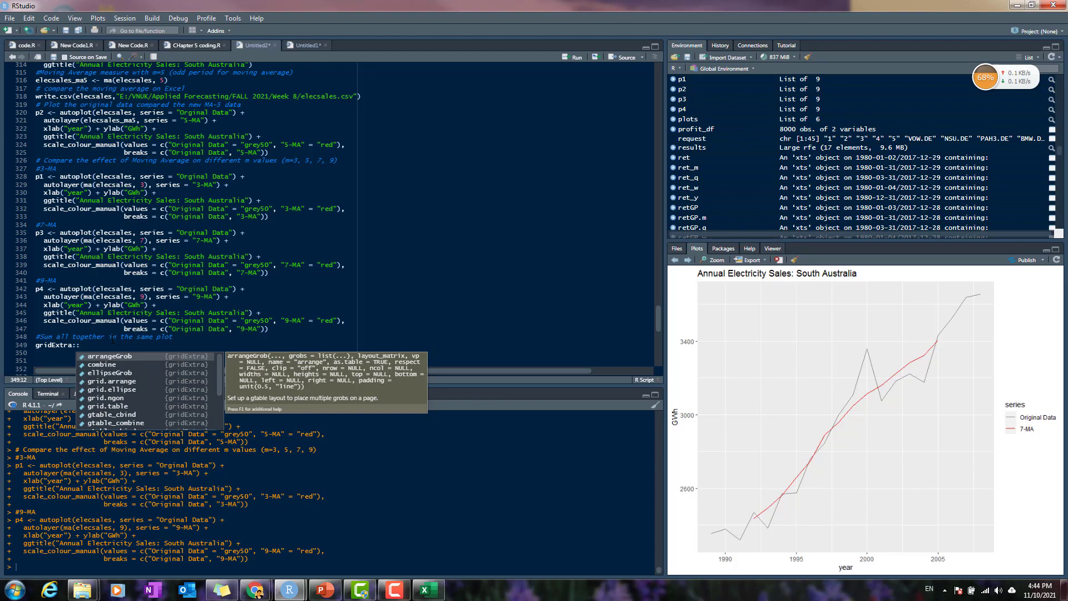
text(grid)
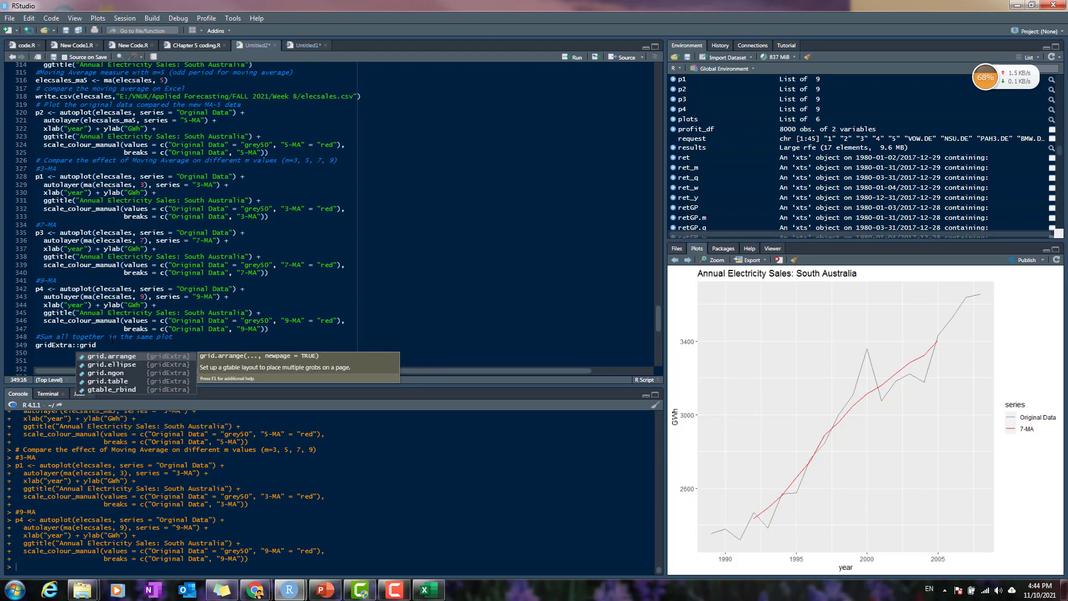
key(Tab)
text(p1, p2)
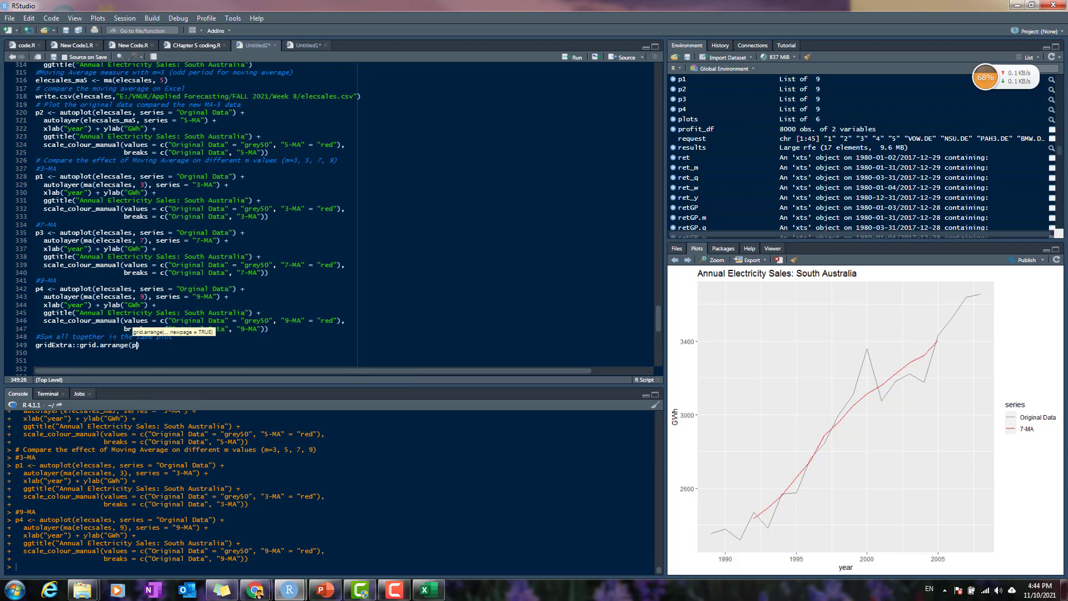
text(, p3, p4, nrow=)
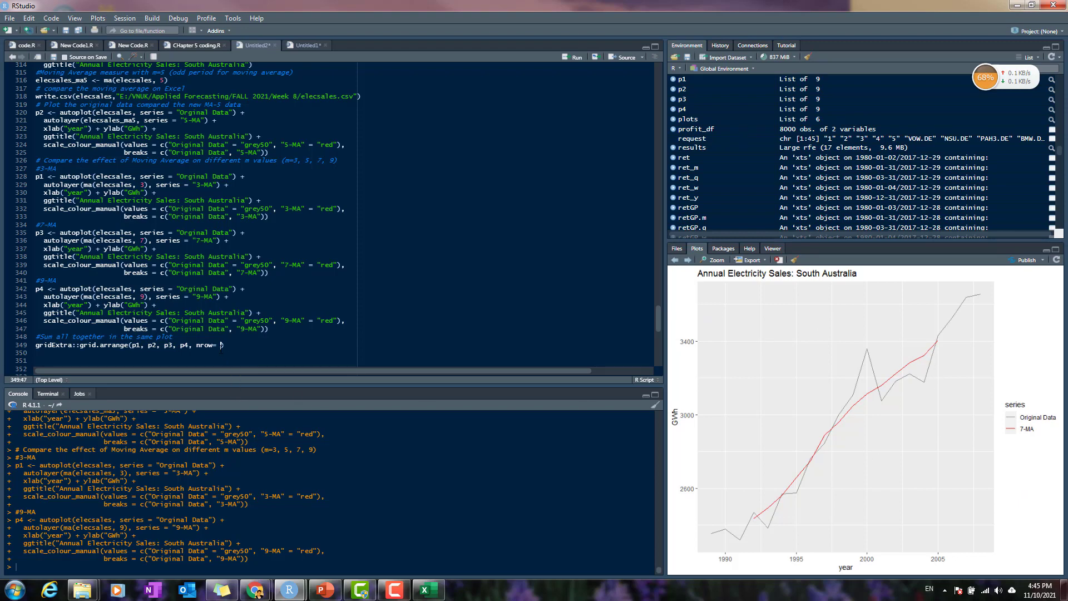
text(2))
key(ctrl+Return)
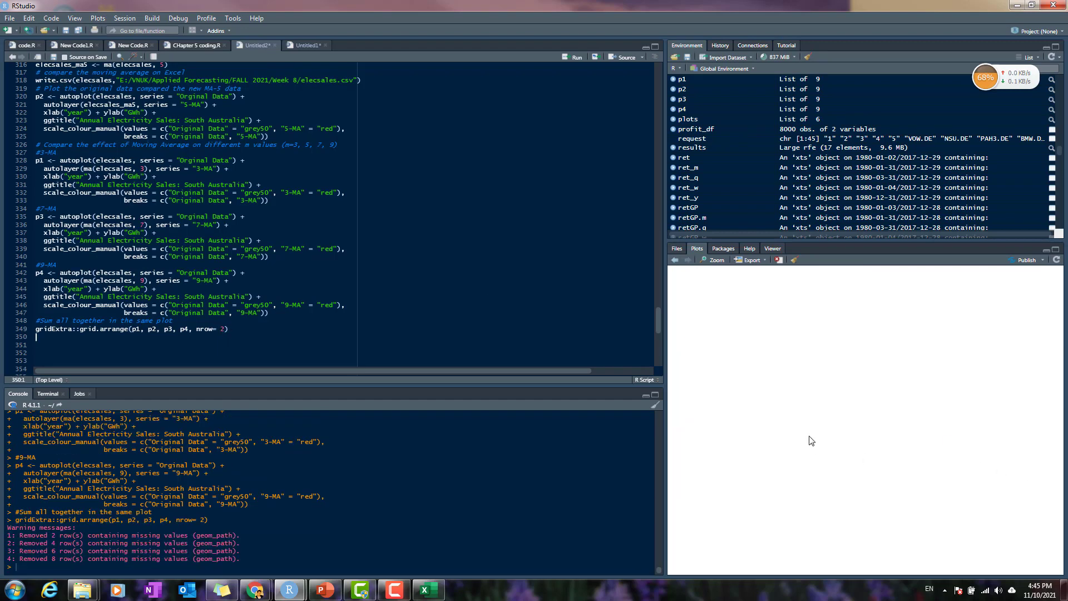
click(711, 261)
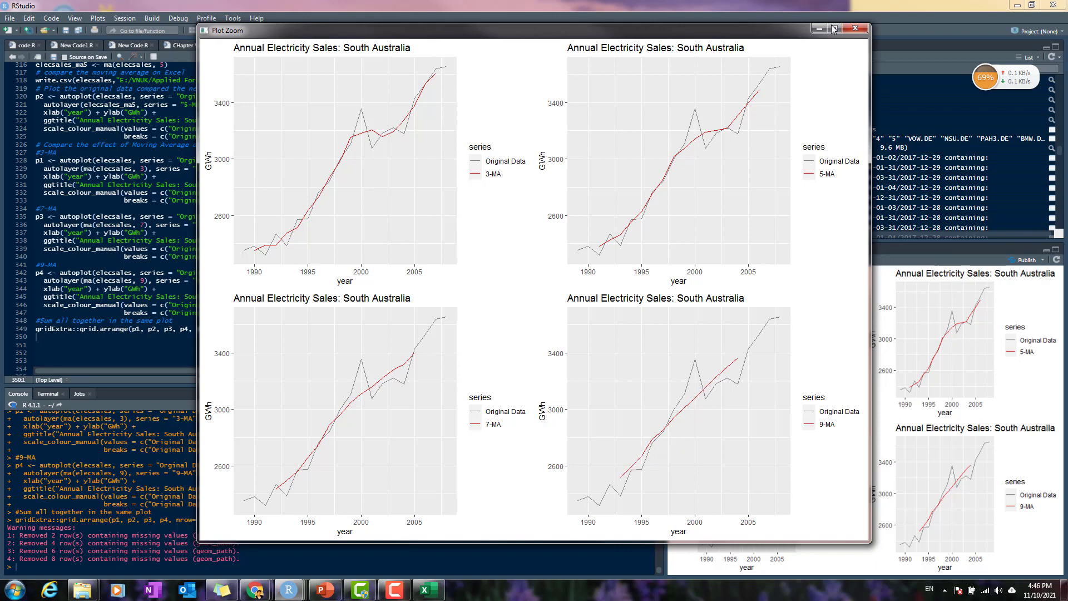
click(855, 27)
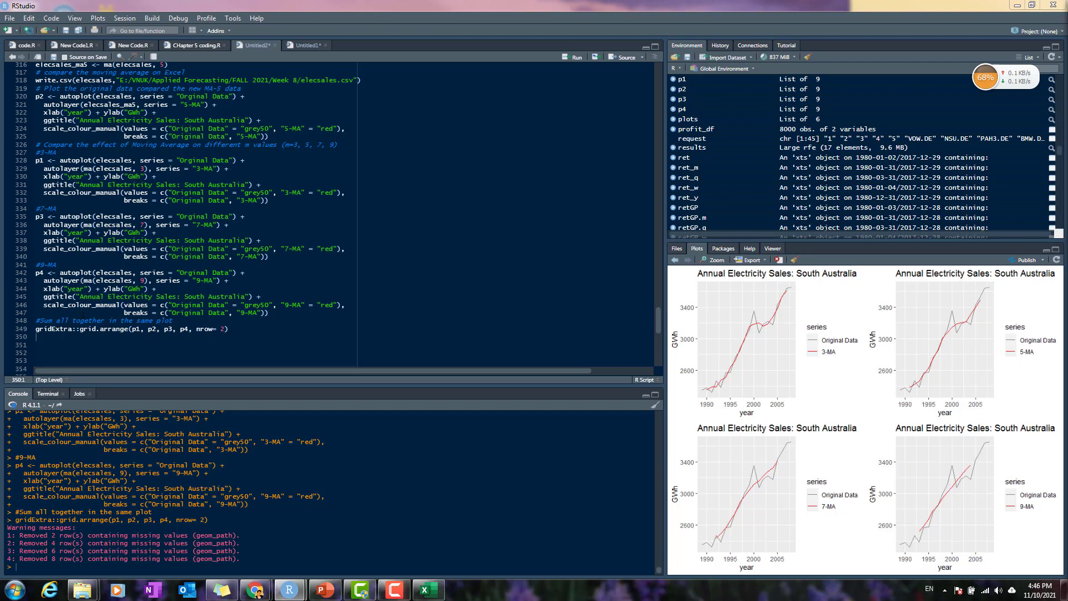
Step: Add a comment below the grid.arrange line about trying a moving average of period 4 (m=4), with even m (2 layer of moving average)
text(#)
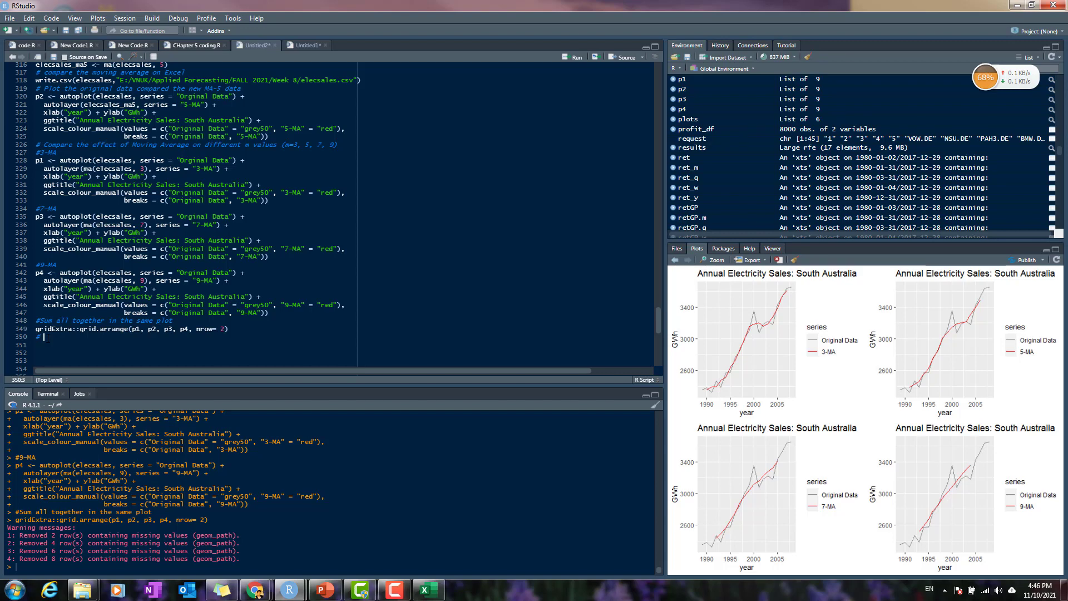
text( Try thge moving average with operiod opt)
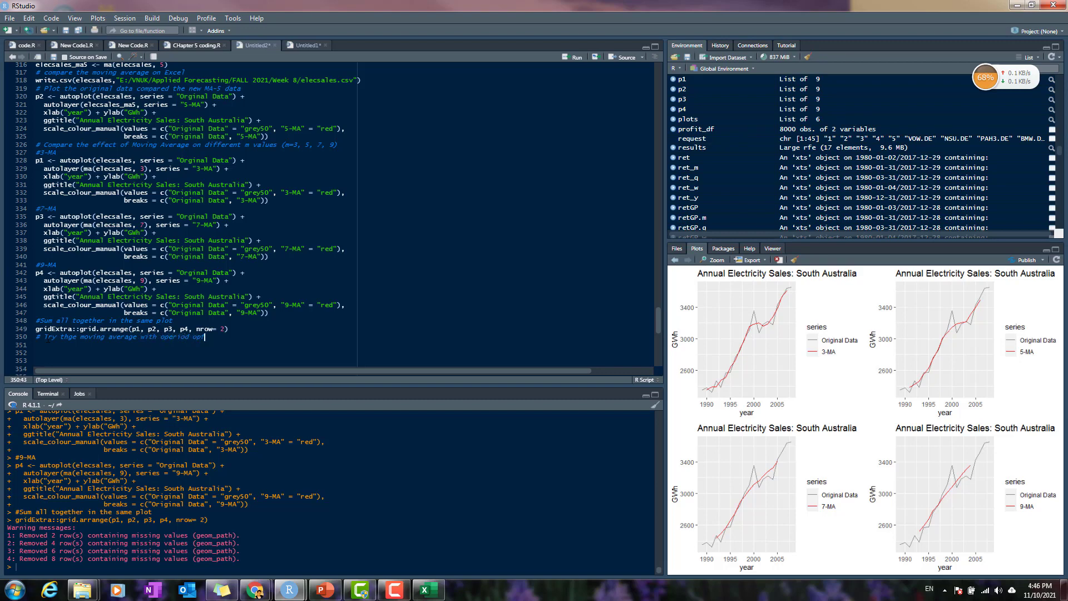
key(BackSpace)
key(BackSpace)
text(of )
text(4 (m=4)
text())
text(,)
text( withe eve)
text(n n)
text( ()
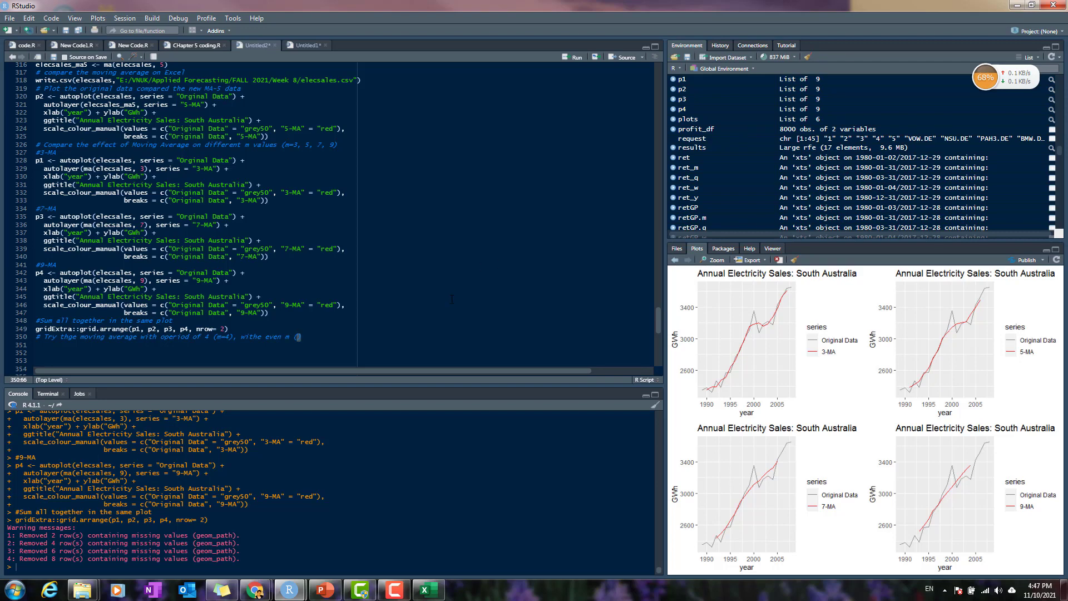
text(2 layer of moving average))
key(Return)
scroll(423, 254, down, 1)
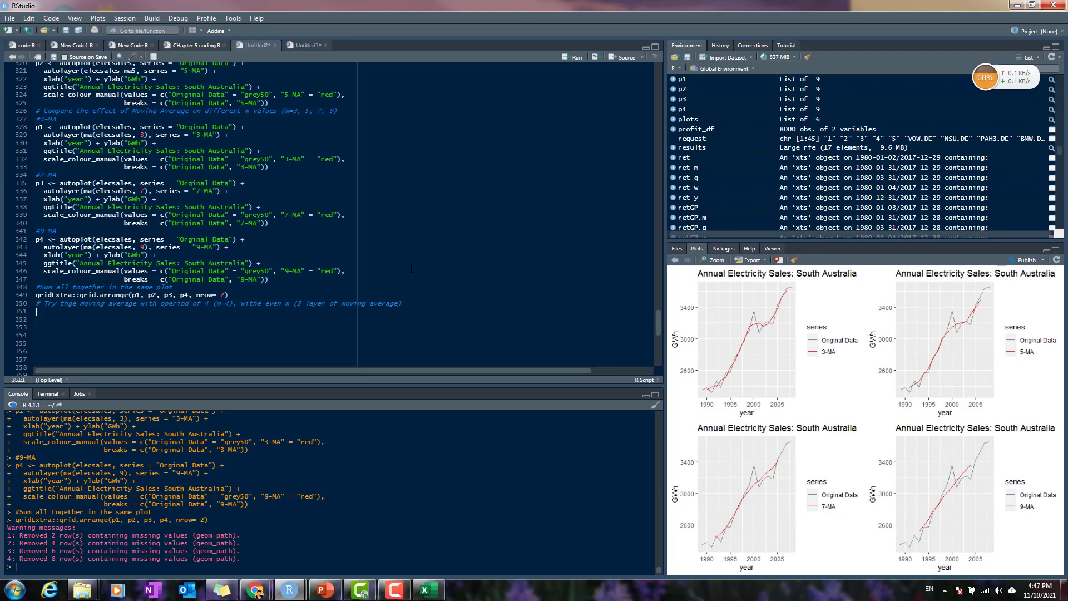
Step: Write and run beer2 <- window(ausbeer, start = 1992), and open the dataset's documentation with ?ausbeer
text(beer2)
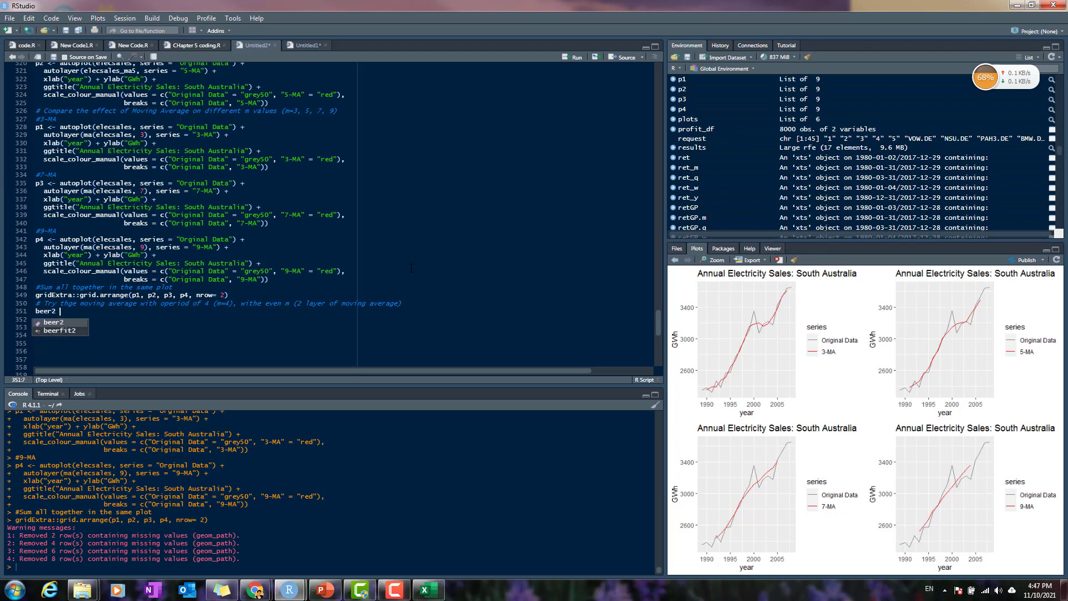
text( <- )
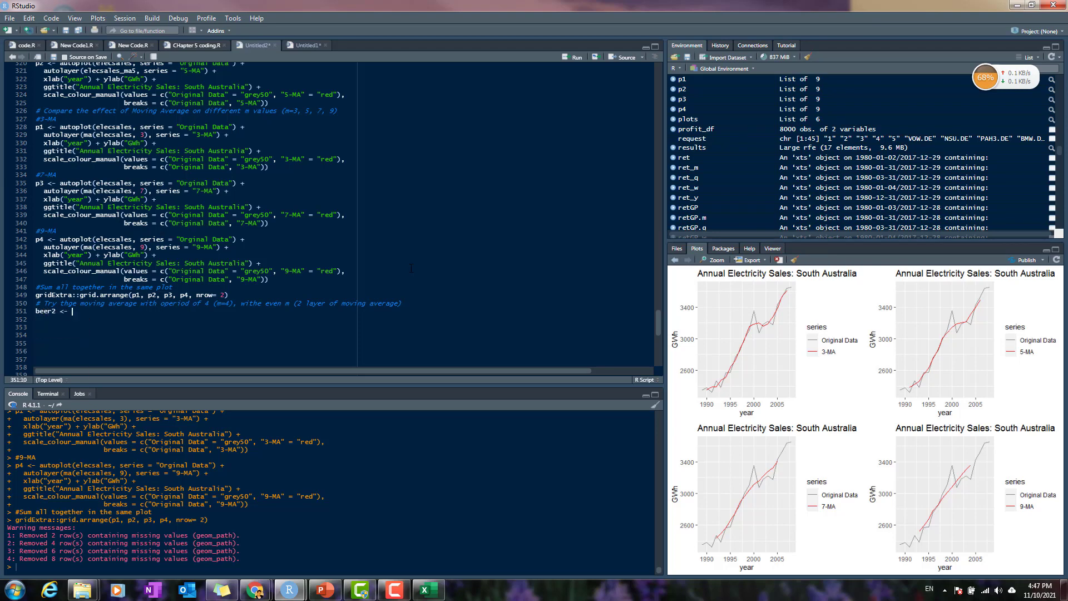
text(windo)
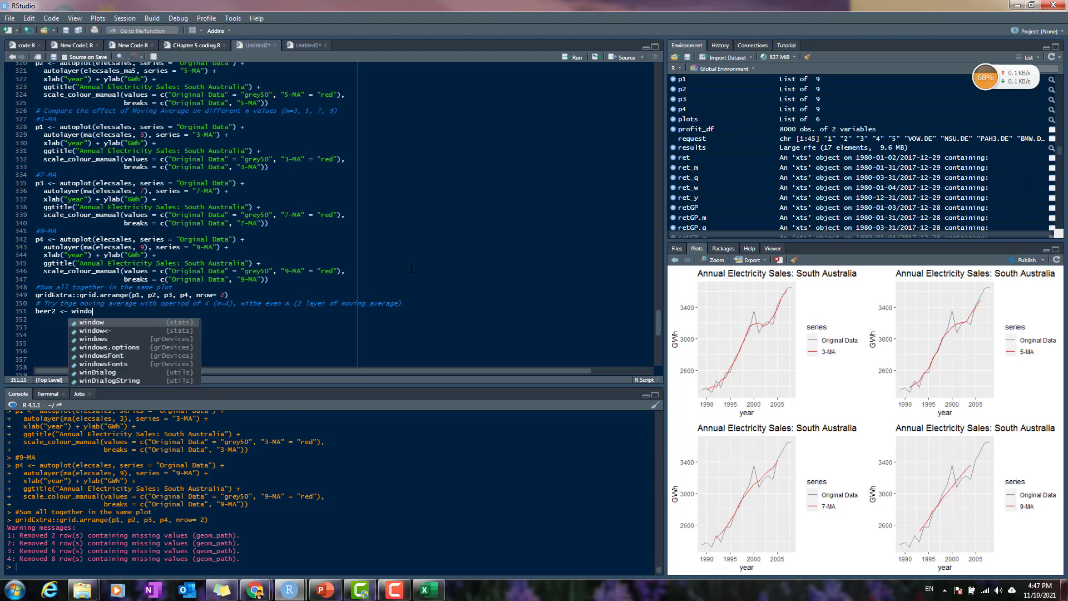
key(Tab)
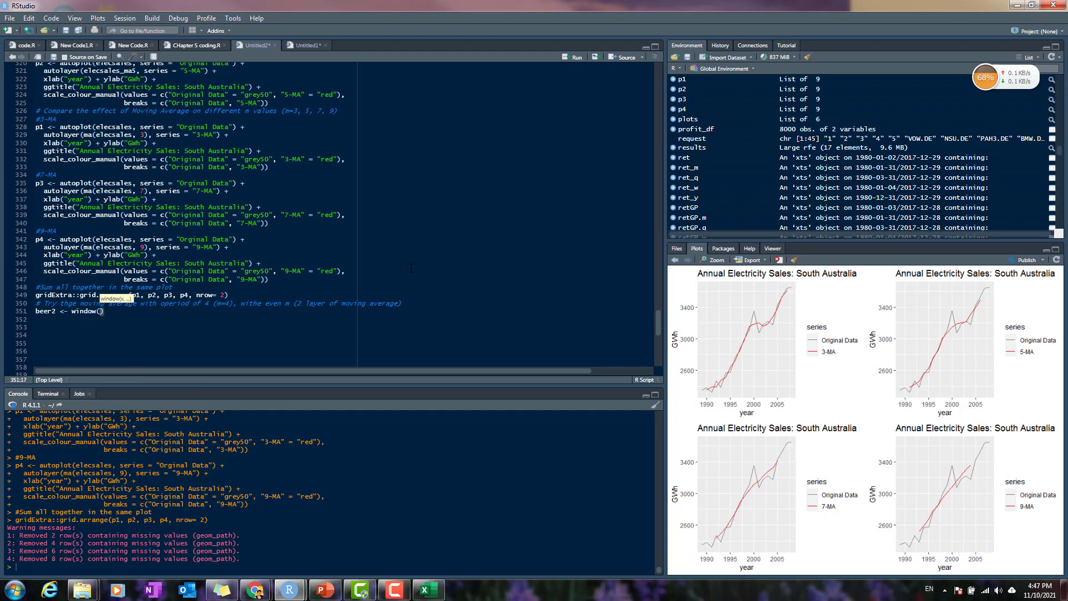
text(ausb)
key(Tab)
text(, start = 1992))
key(ctrl+Return)
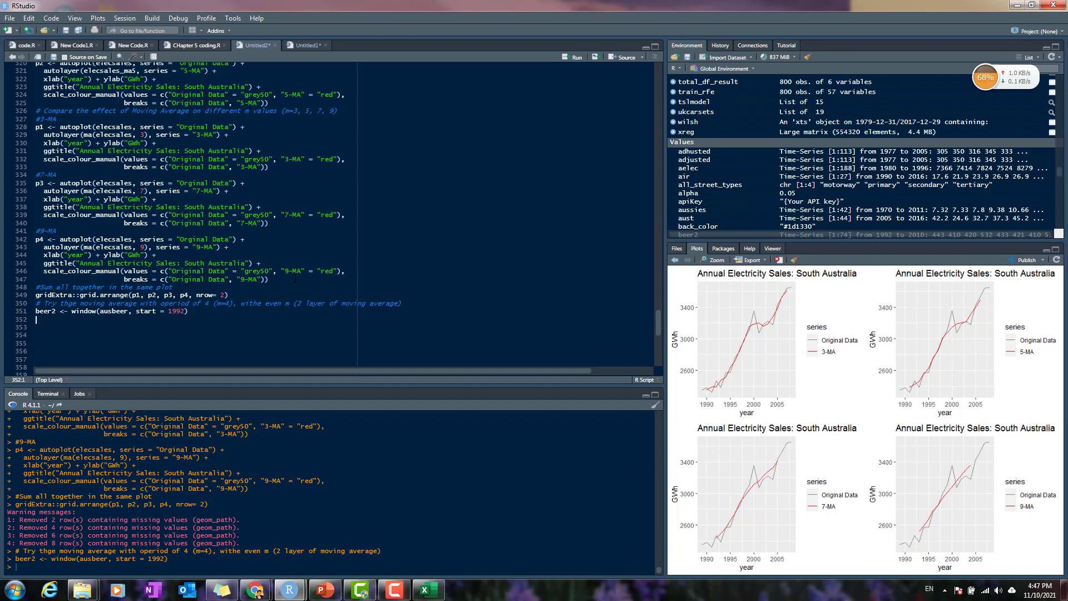
text(?ausbeer)
key(ctrl+Return)
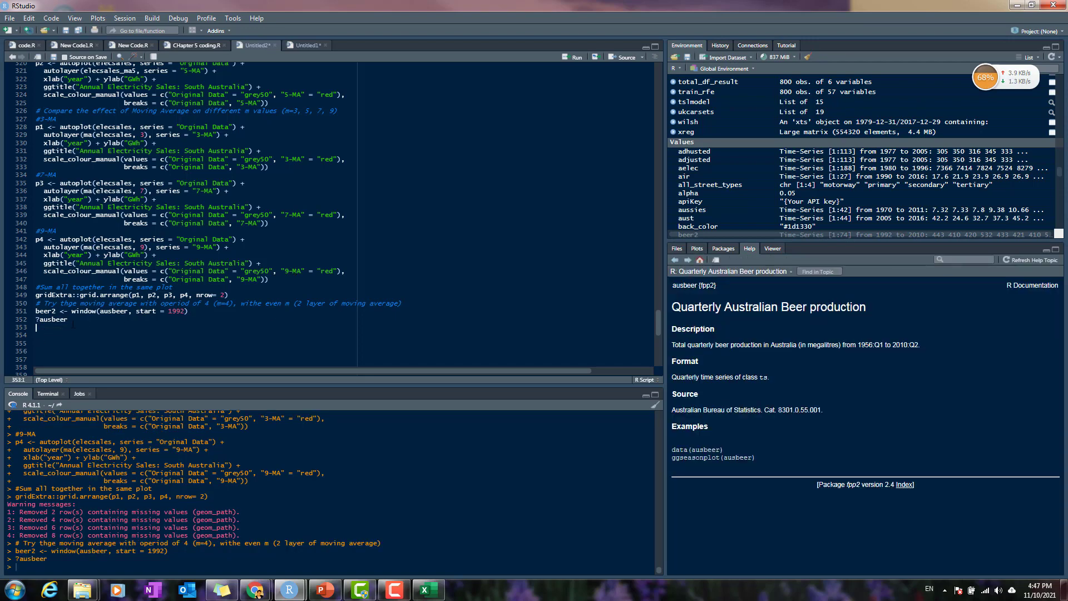
Step: Add the comment "# because the Australian Beer Production is a quarterly time series, we use m=4 in moving average" and start an ma() call on beer2
text(# because the Australian Beer Production is a quarter)
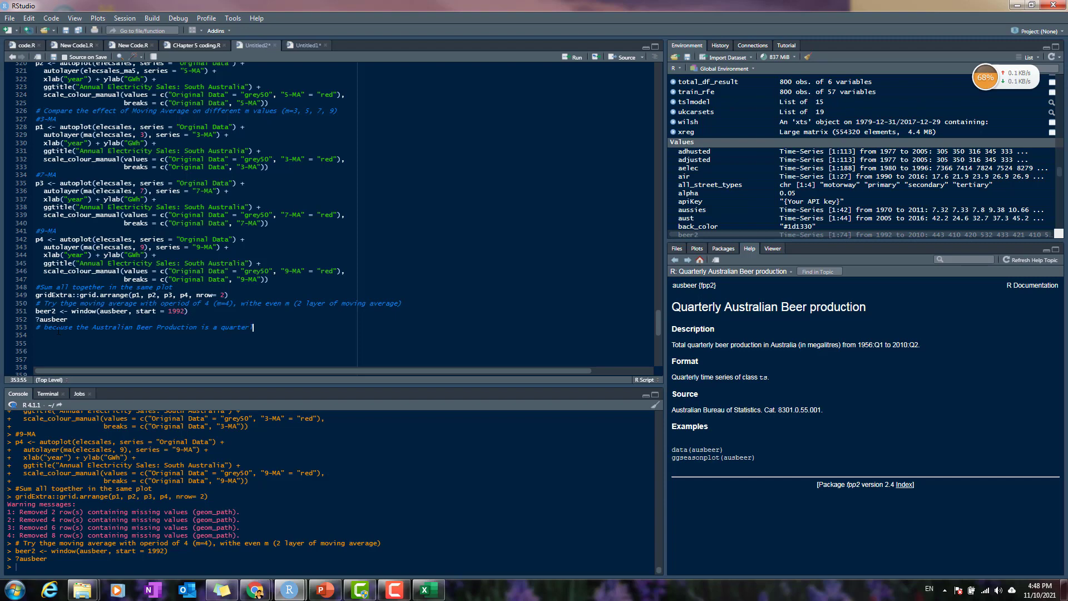
text(ly time series.)
text( we use d)
text(4 in moving average)
key(Return)
text(ma(beer2)
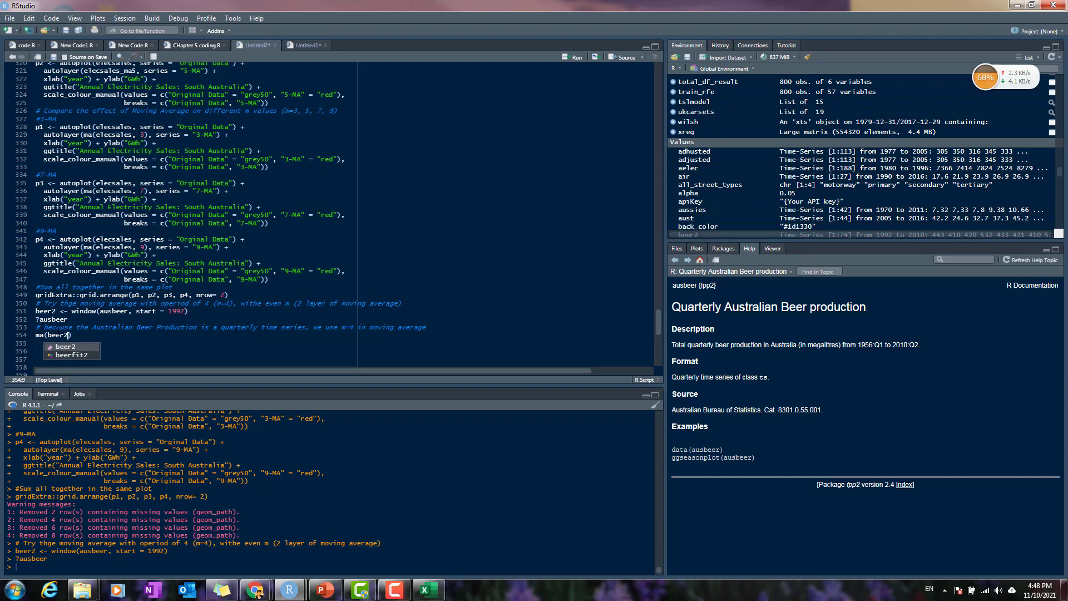
text(, sta)
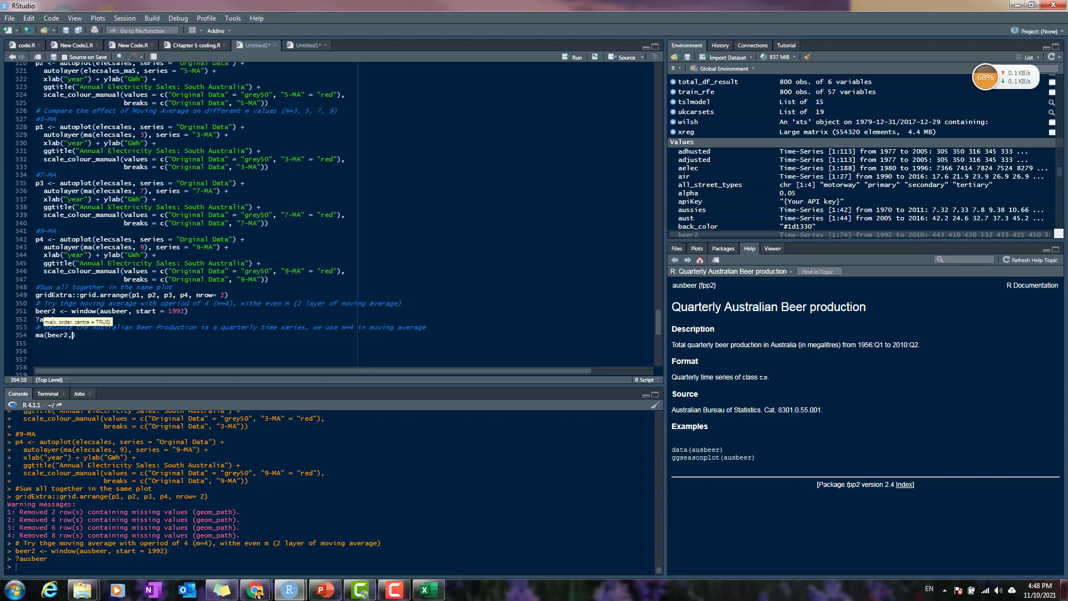
text(rt)
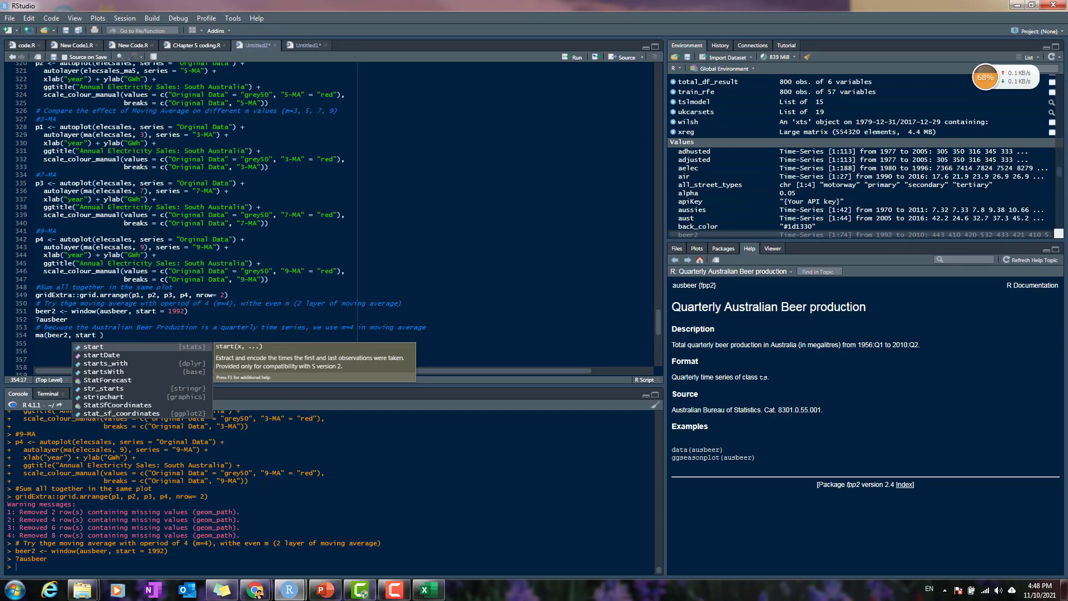
key(BackSpace)
key(BackSpace)
key(BackSpace)
key(BackSpace)
key(BackSpace)
key(BackSpace)
key(BackSpace)
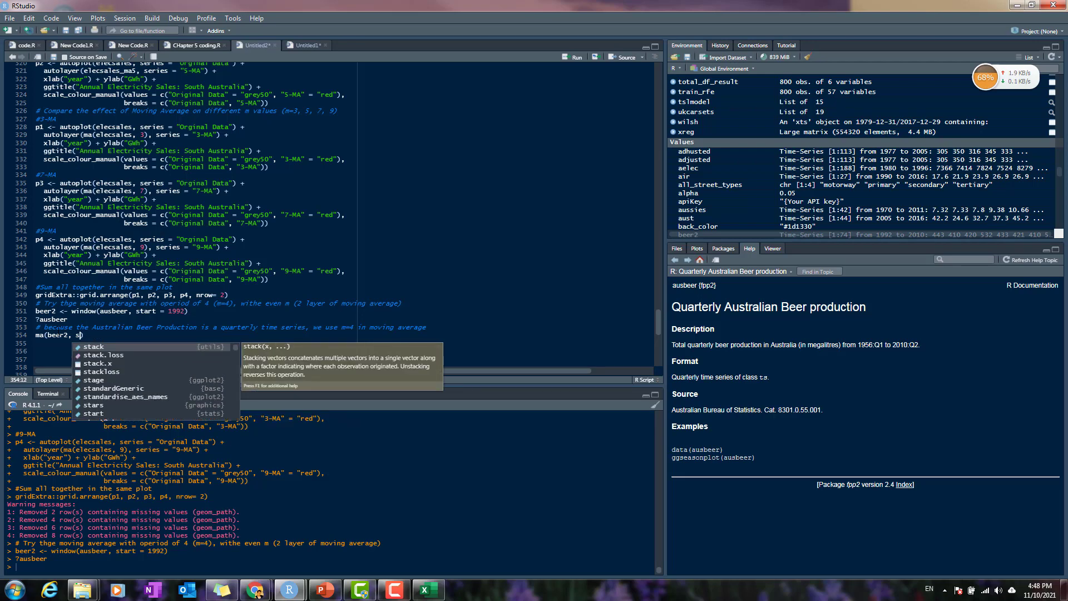
text(3)
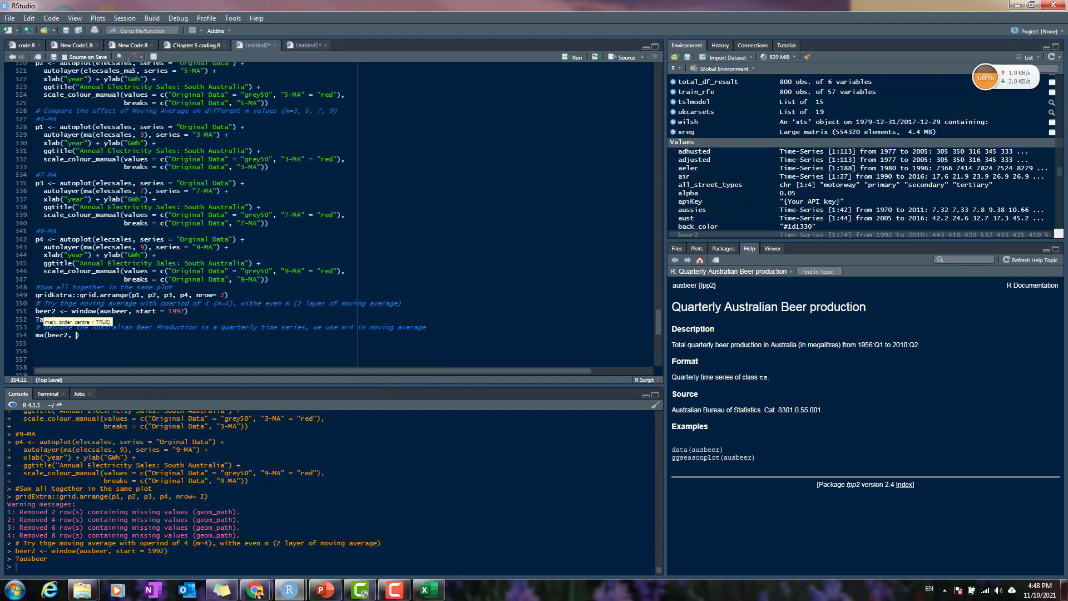
key(BackSpace)
Step: Complete the call as ma(beer2, order = 3, centre = FALSE), run it and examine the printed quarterly output
text(order = )
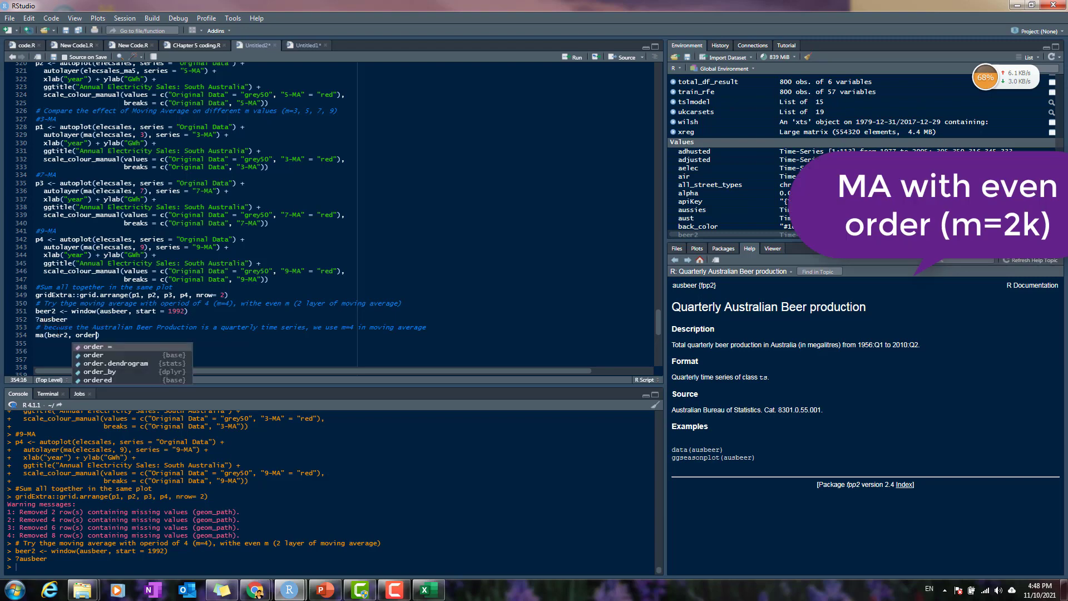
text(3, )
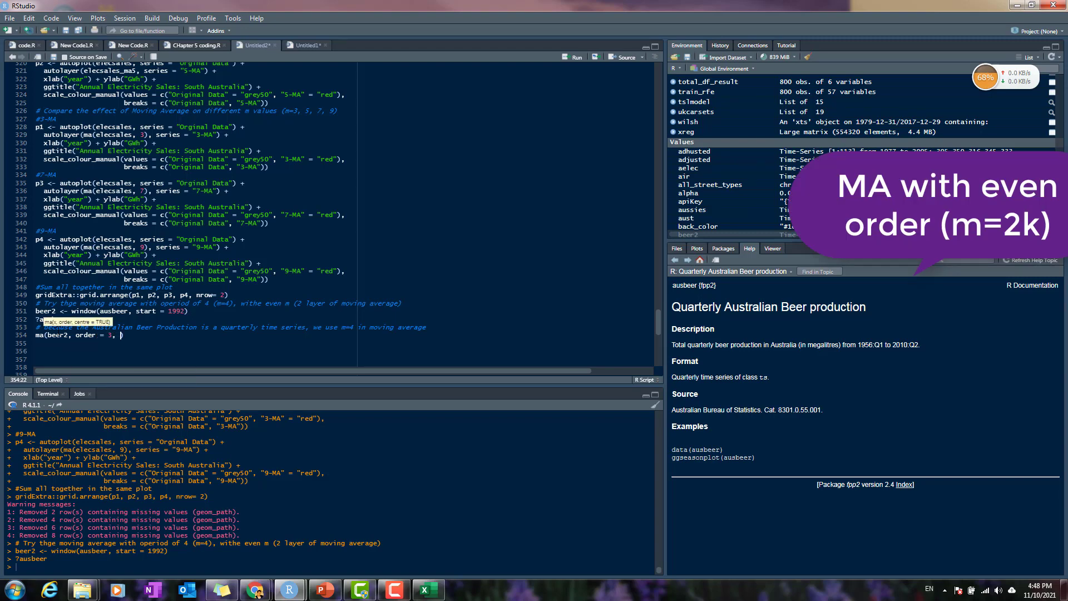
text(centre)
key(Tab)
text(TR)
key(BackSpace)
key(BackSpace)
text(FALSE)
key(ctrl+Return)
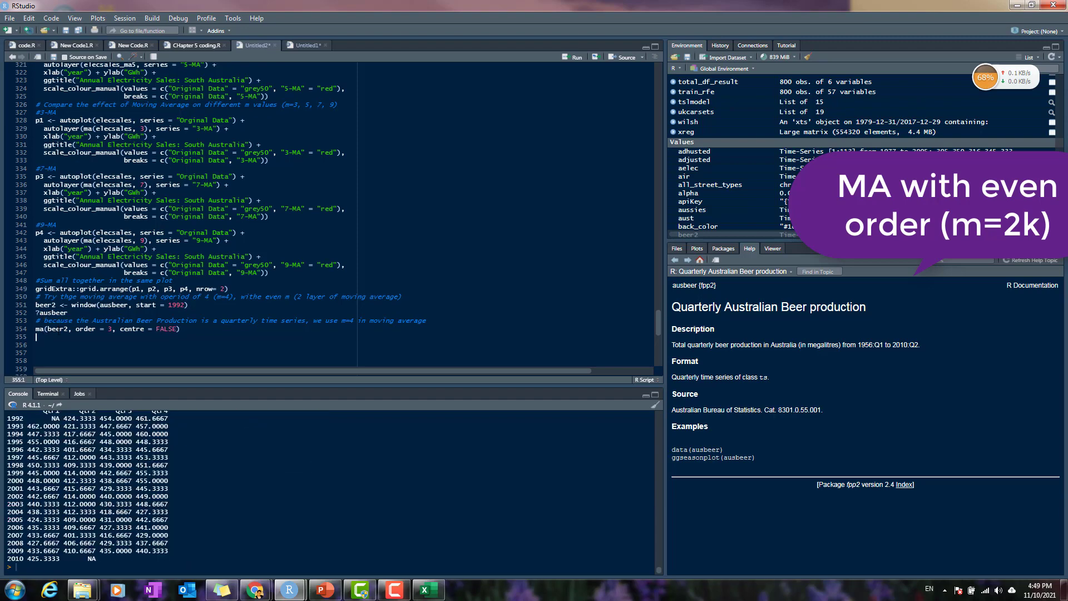
scroll(65, 467, up, 2)
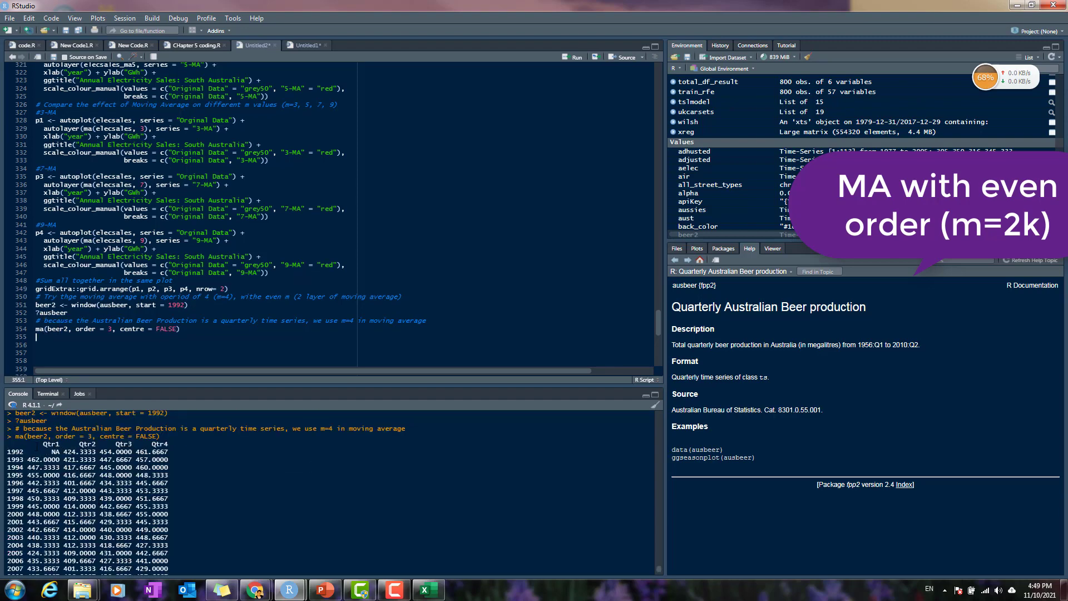
scroll(38, 446, down, 2)
scroll(100, 561, up, 2)
scroll(44, 444, down, 2)
scroll(89, 487, up, 2)
Step: Set the order in the ma(beer2) call to 4, rerun it and examine the 1992 row of the output
double_click(113, 329)
text(4)
key(ctrl+Return)
scroll(152, 445, down, 2)
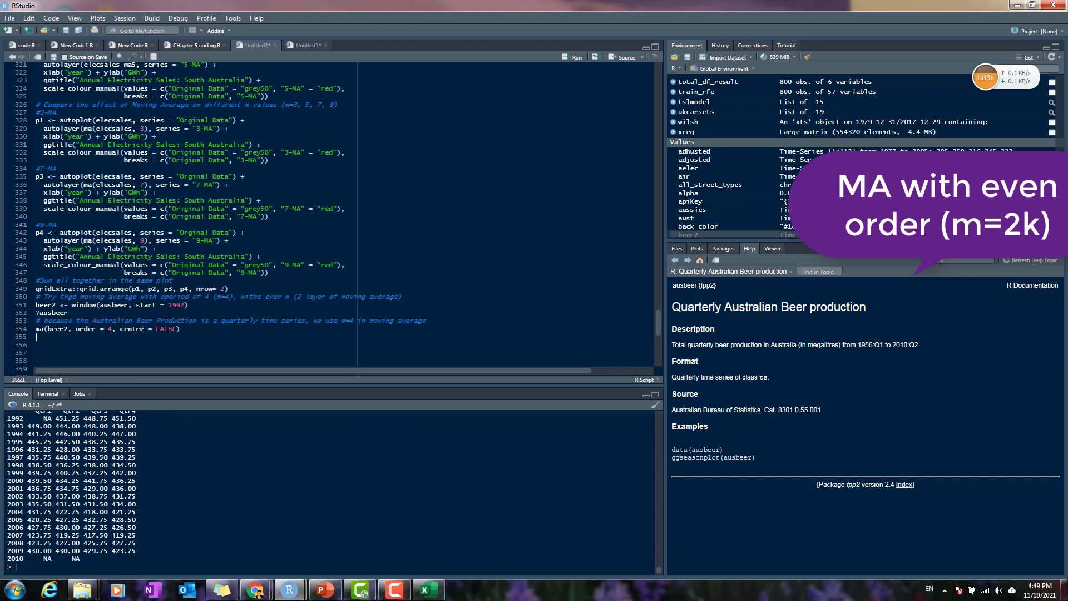
scroll(92, 487, up, 2)
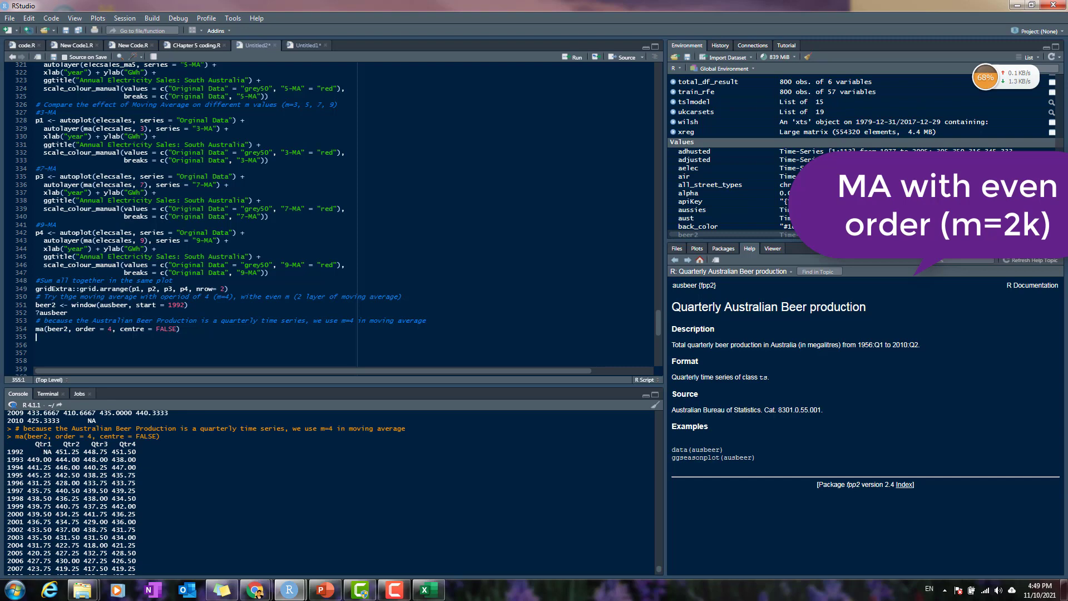
drag(59, 452, 79, 451)
click(80, 453)
Step: Switch to the elecsales workbook in Excel and enter the header MA-4 in cell F1
click(429, 588)
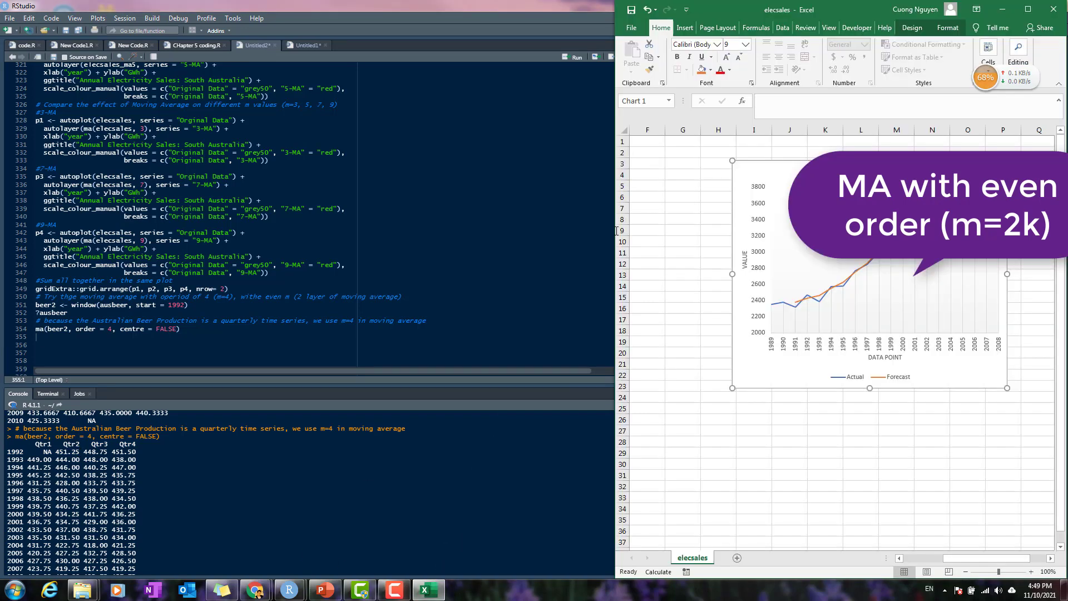
drag(974, 559, 894, 562)
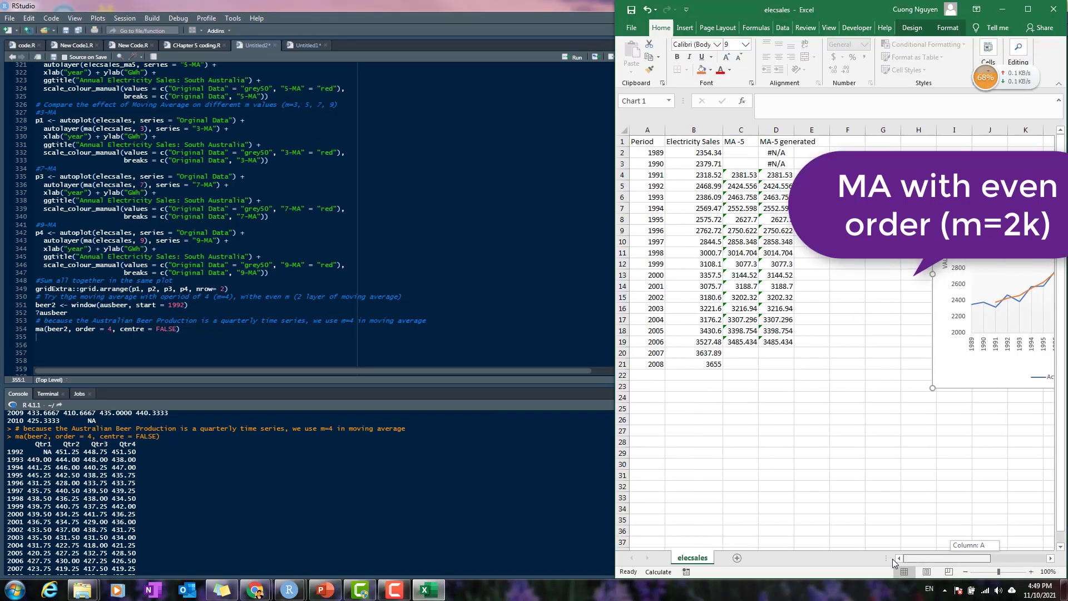
click(699, 155)
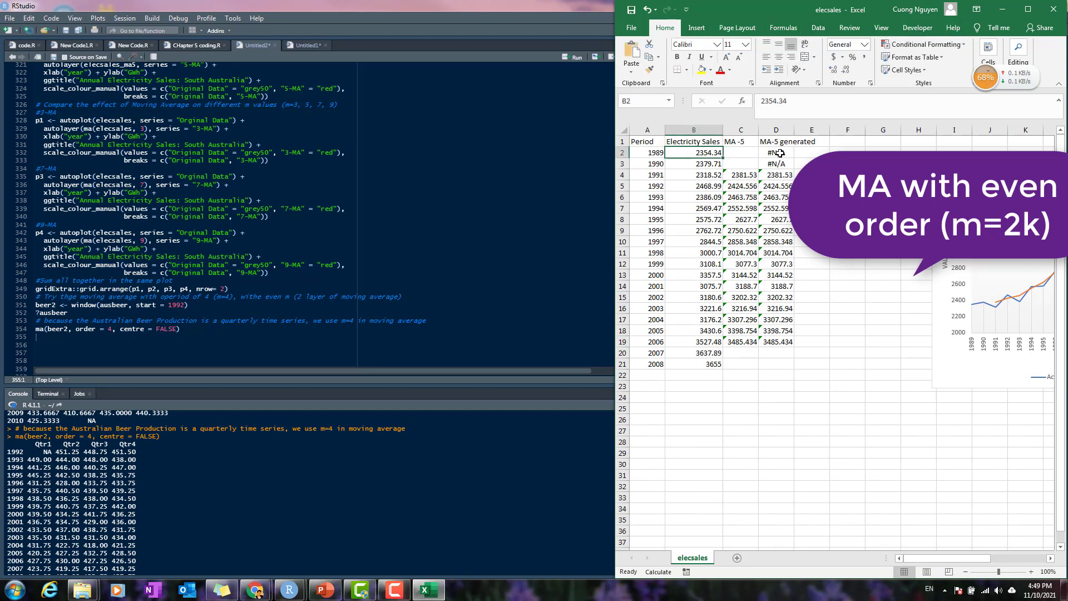
click(850, 141)
text(MA-4)
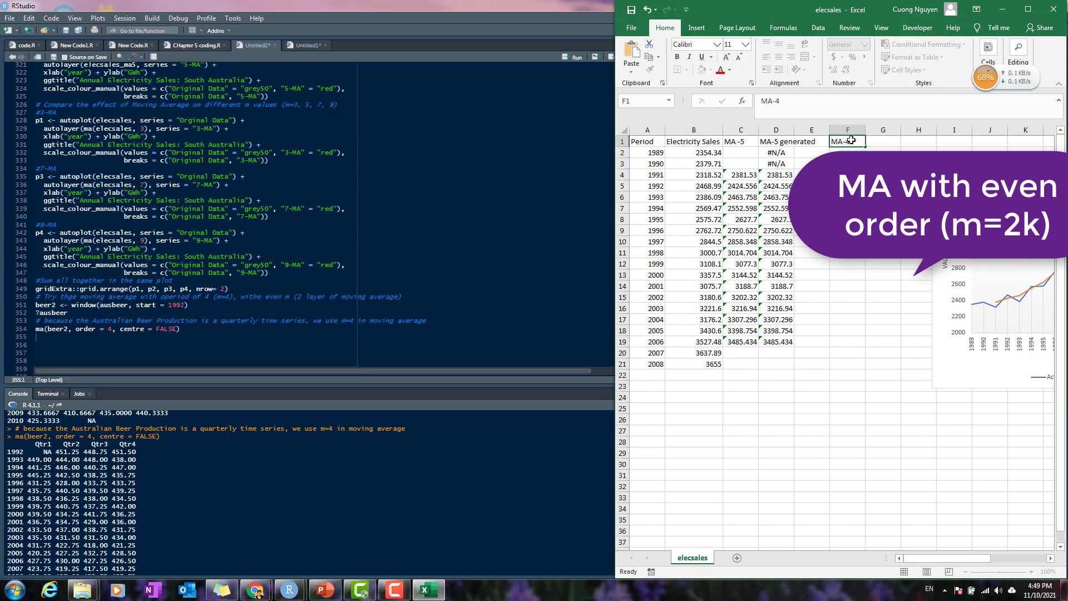
key(Return)
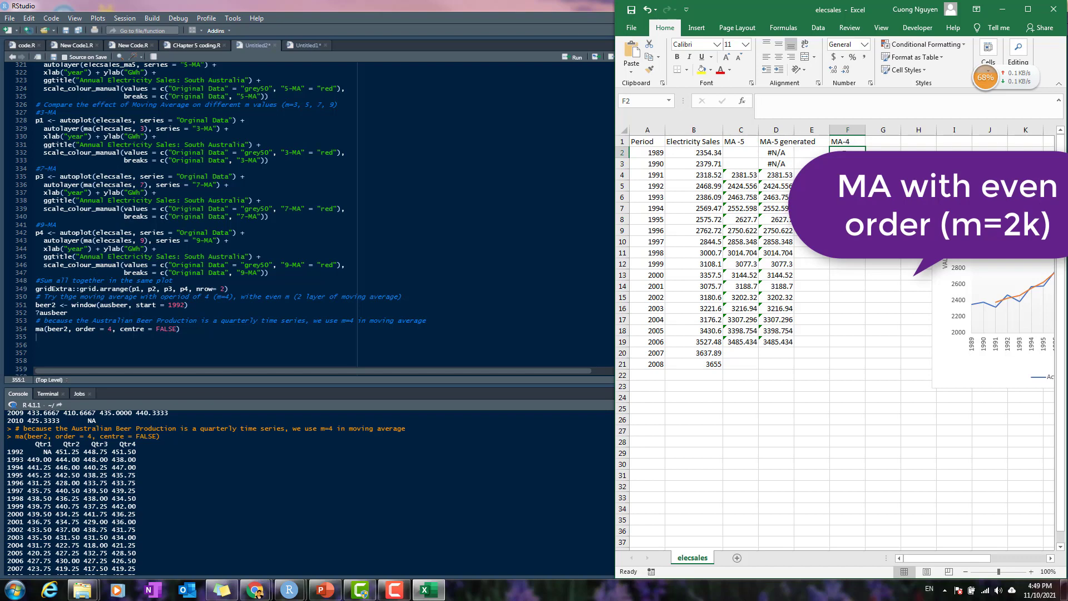
Step: Run the Moving Average analysis on B1:B21 with first-row labels, interval 4 and output range F2:F21, without chart output
click(822, 33)
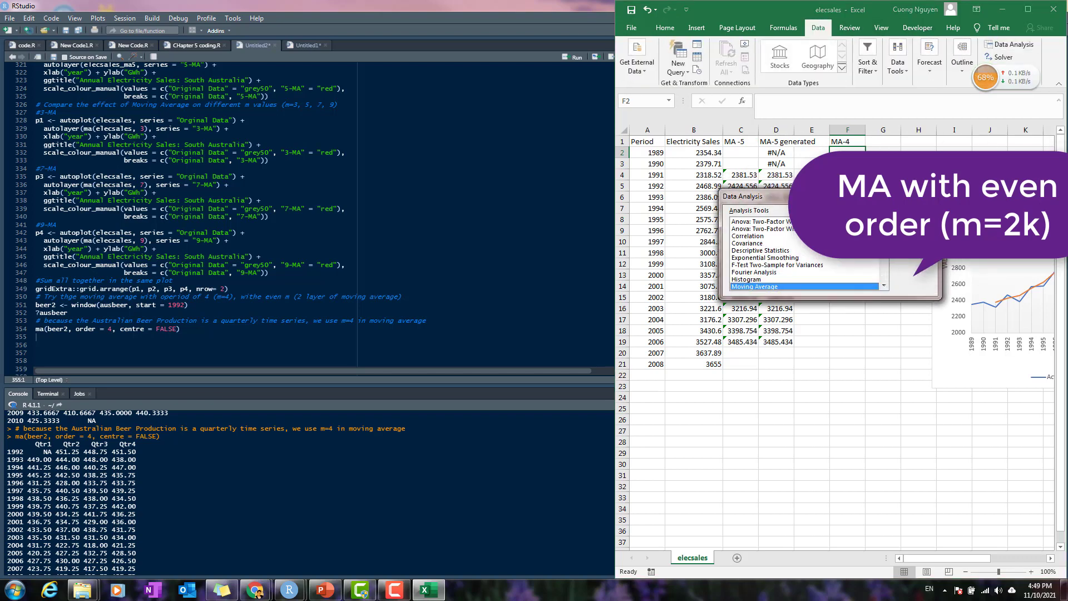
key(Return)
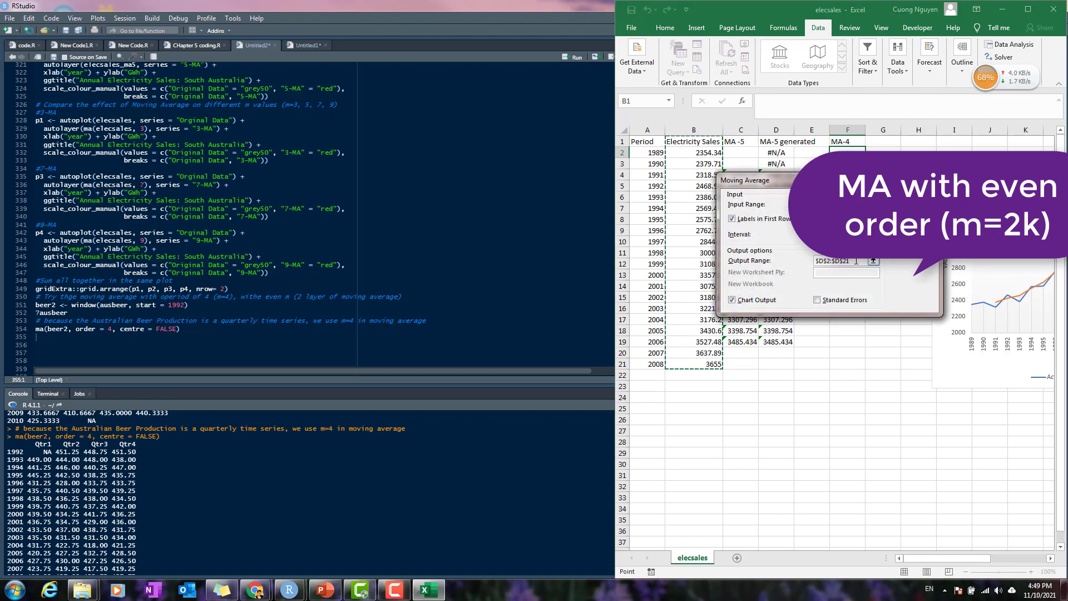
click(852, 262)
key(BackSpace)
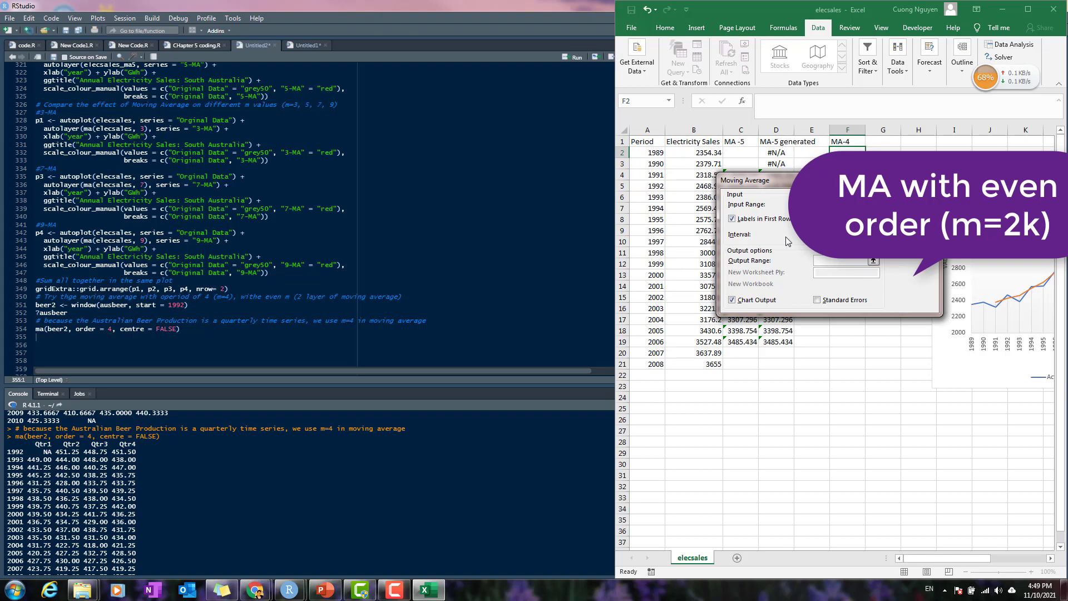
click(835, 261)
click(748, 301)
drag(855, 181, 824, 350)
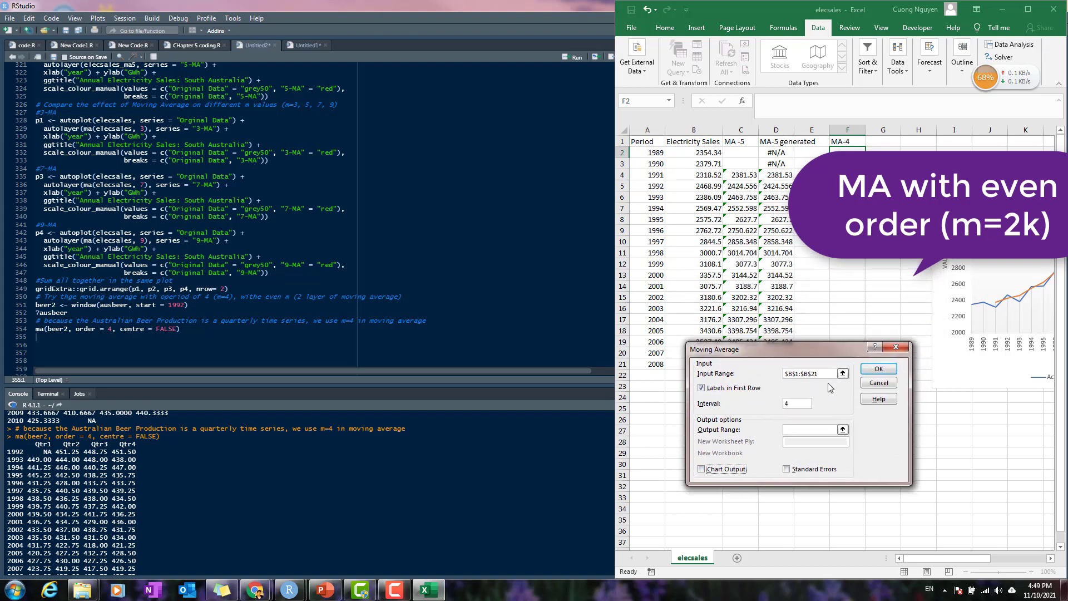
click(812, 432)
drag(847, 153, 859, 365)
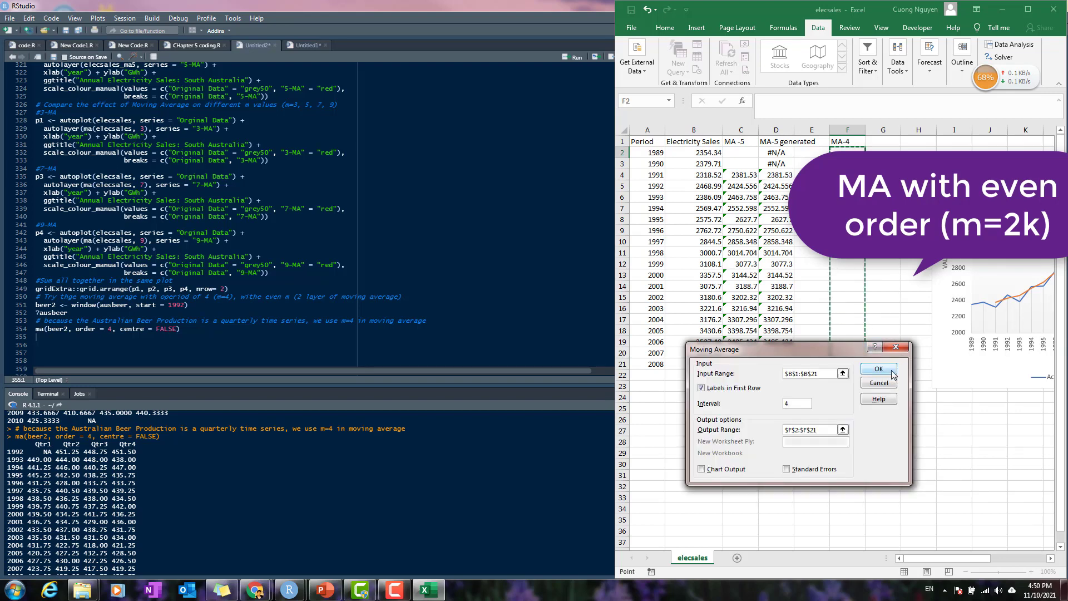
click(879, 370)
Step: Inspect the MA-4 formula for 1992 in cell F5 and the Electricity Sales cells it averages
click(848, 186)
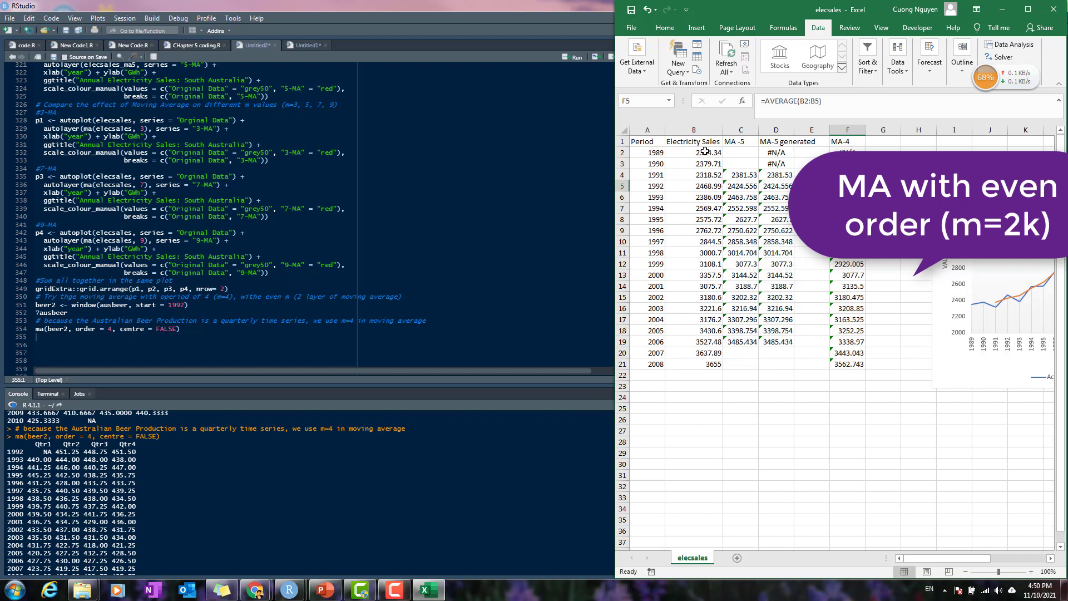
drag(705, 152, 701, 184)
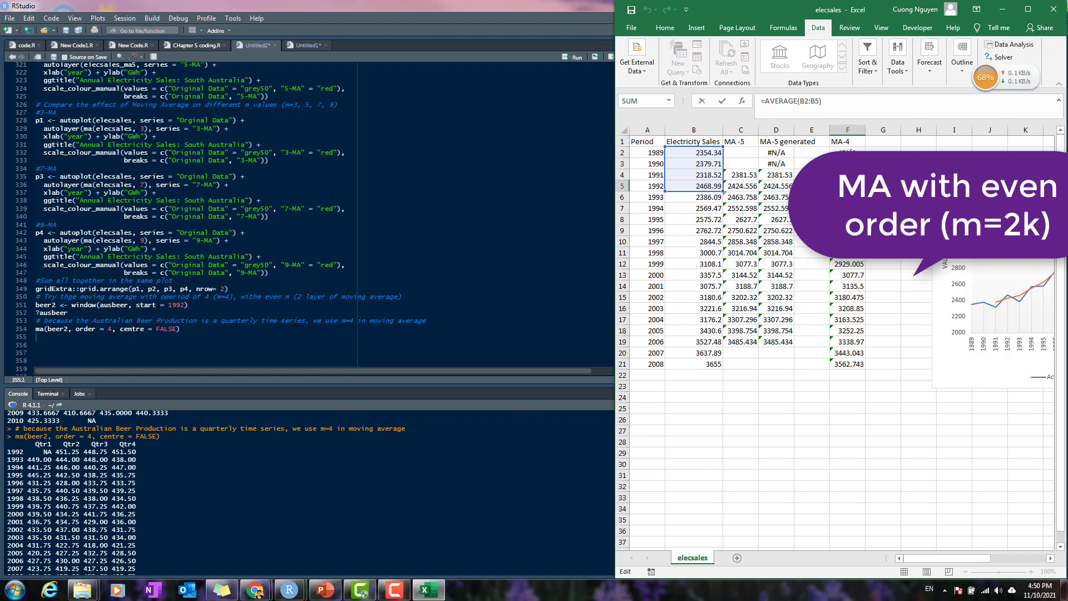
key(Return)
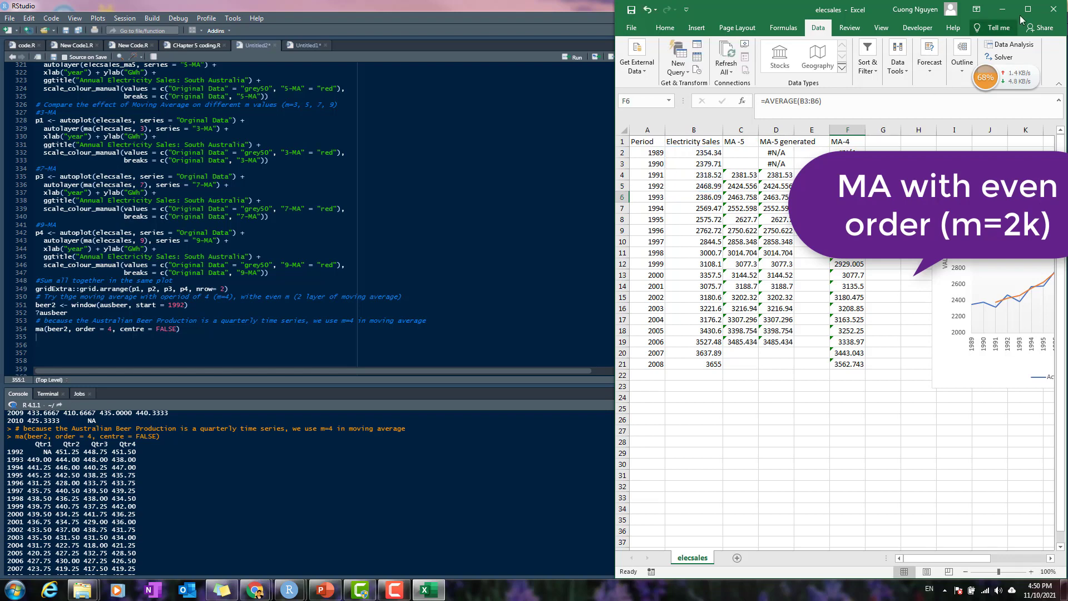
Step: Return to RStudio and examine the NA entries in the 1992 and 2010 rows of the ma(beer2) output
click(1003, 9)
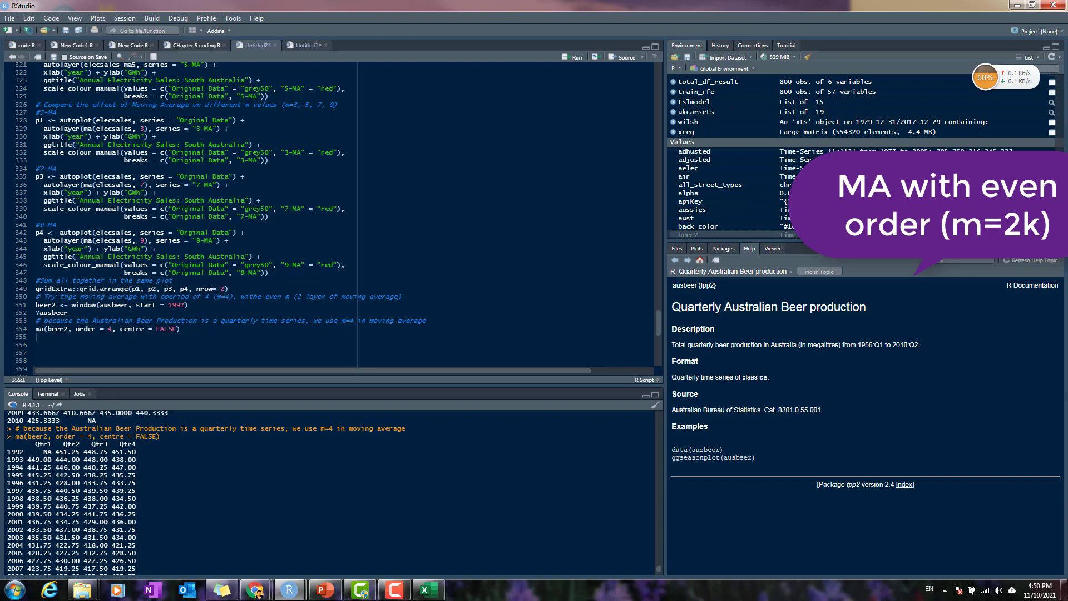
scroll(66, 456, down, 1)
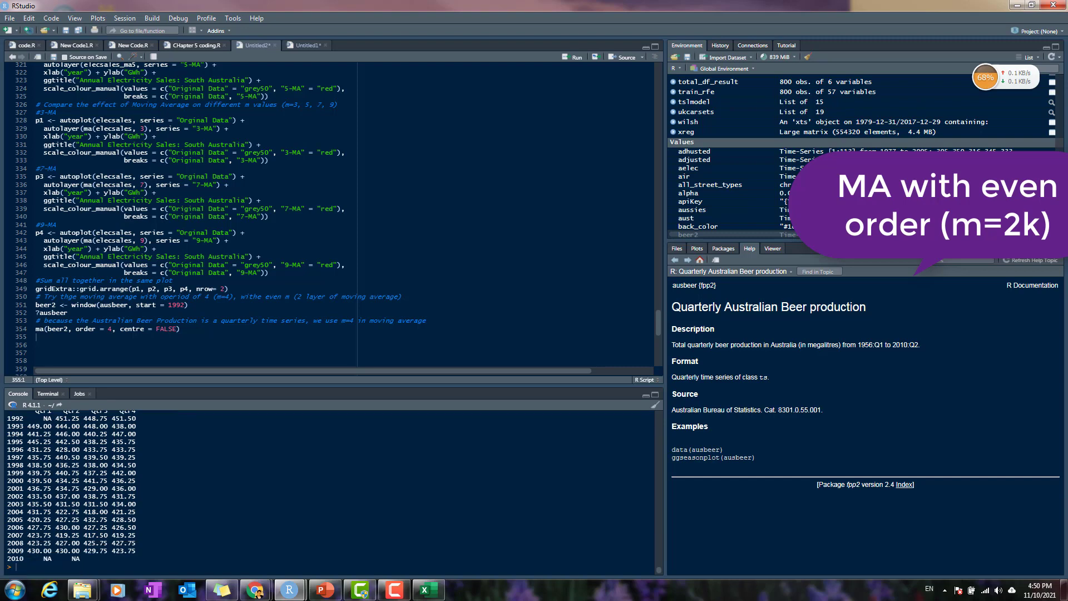
drag(34, 559, 83, 559)
scroll(57, 559, up, 1)
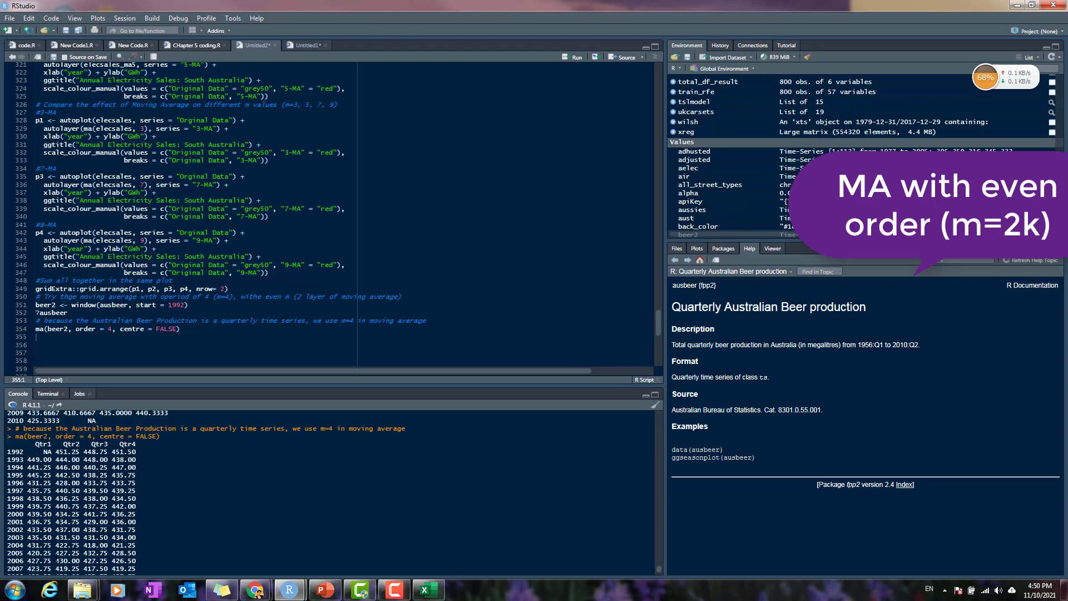
double_click(45, 452)
scroll(92, 487, down, 1)
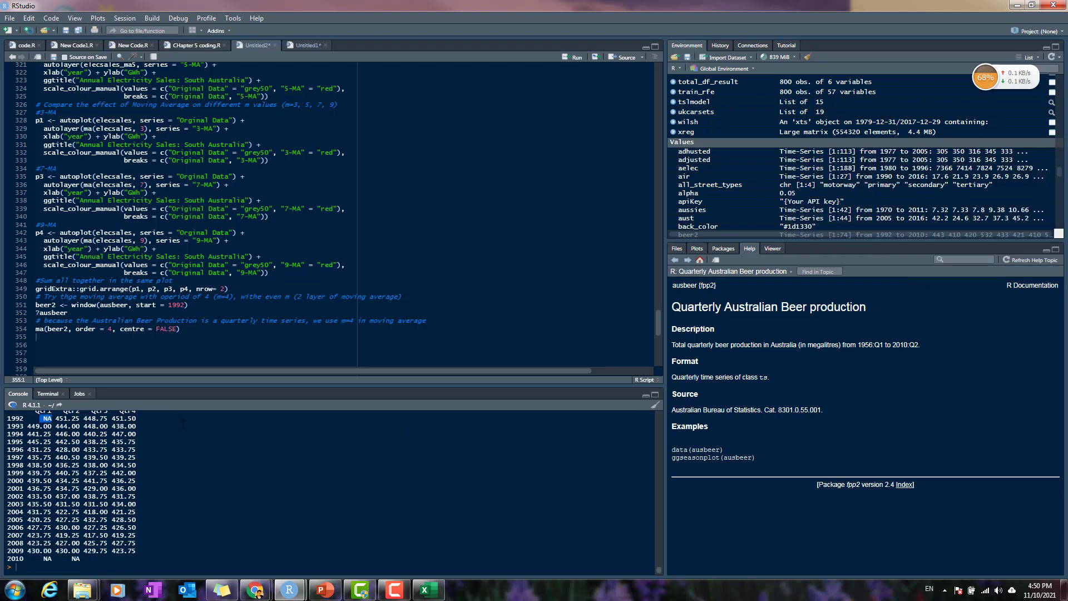
Step: Assign the ma(beer2, order = 4, centre = FALSE) call to ma4 and run the line
click(195, 330)
key(Return)
text(ma)
key(BackSpace)
key(BackSpace)
text(ma4 <)
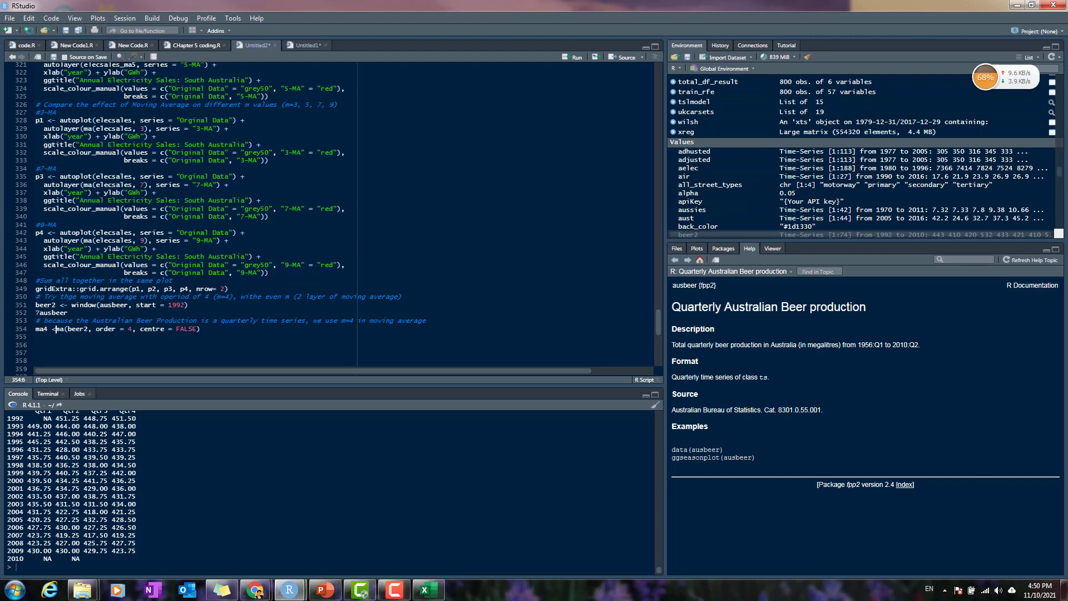
text(-)
key(ctrl+Return)
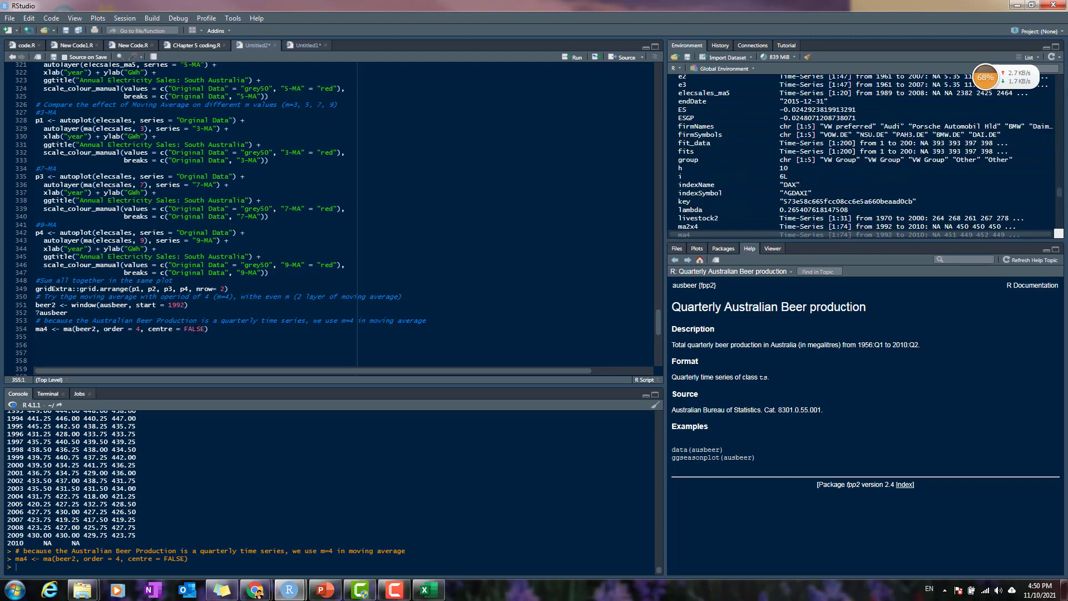
Step: Add the comment "# Let's run the second MA m=4" below the ma4 assignment
text(# Let)
key(BackSpace)
text('s run the second MA m=4)
key(Return)
Step: Write and run ma(ma4, order = 4, centre = TRUE) below the comment and review its console output
text(m)
text(a)
text((ma3)
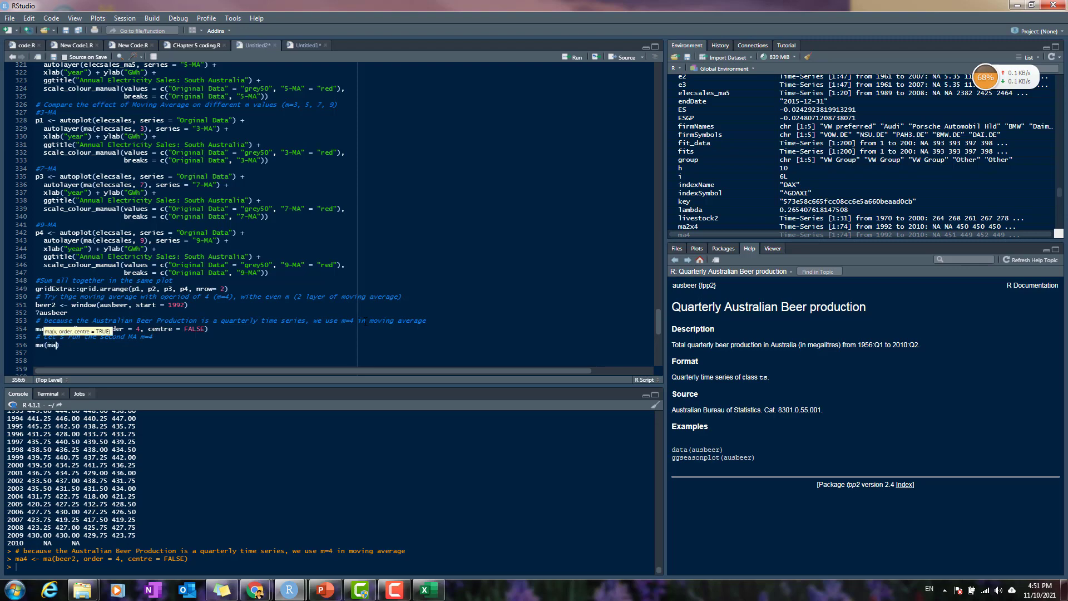
key(BackSpace)
text(4, order = 4, centre)
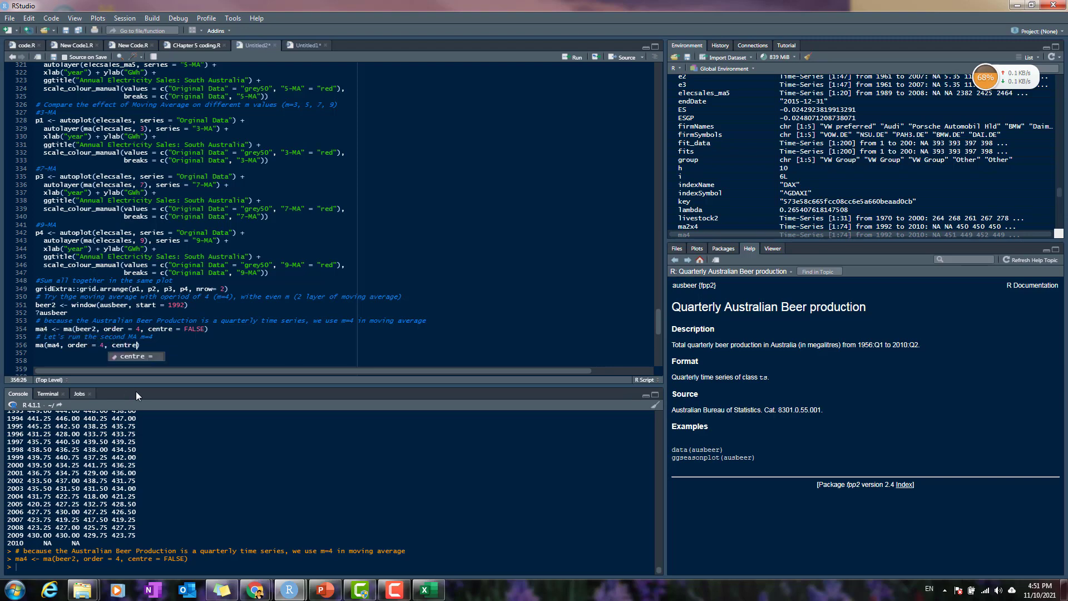
key(Tab)
text(TRUE)
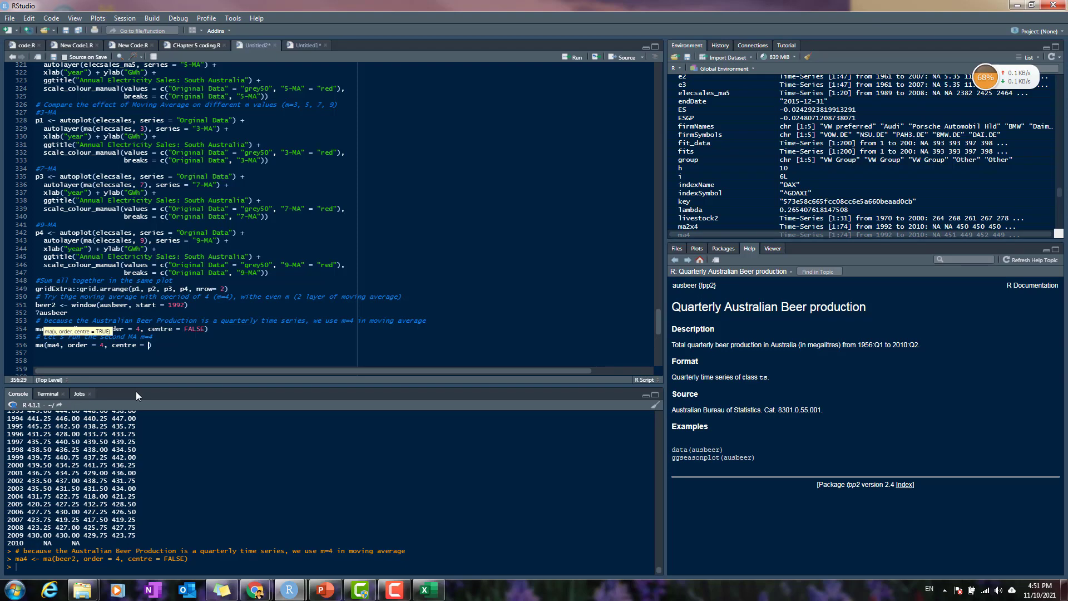
key(End)
key(ctrl+Return)
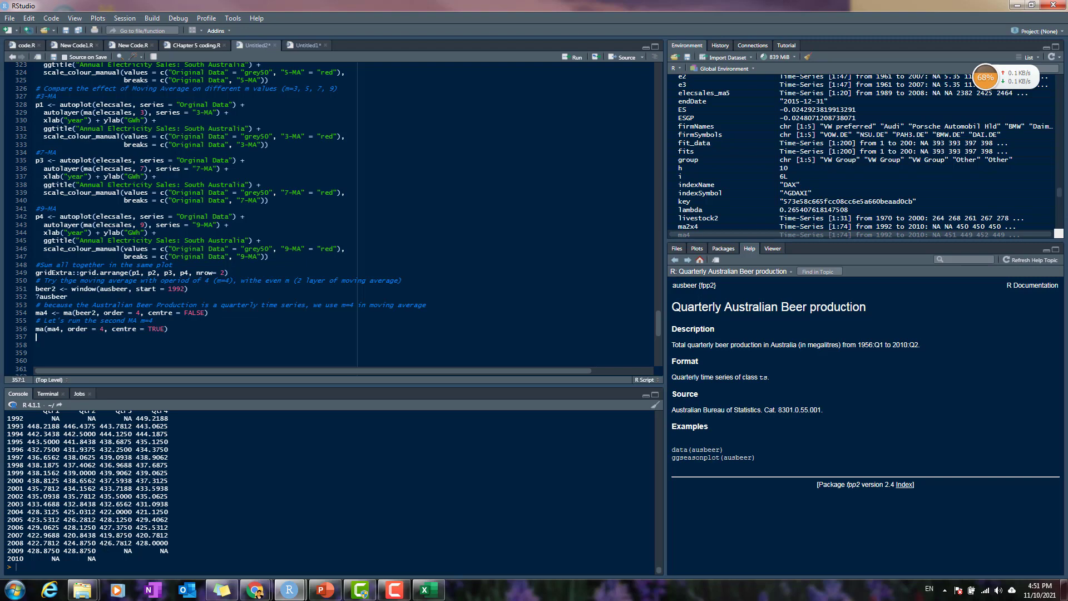
scroll(131, 517, up, 1)
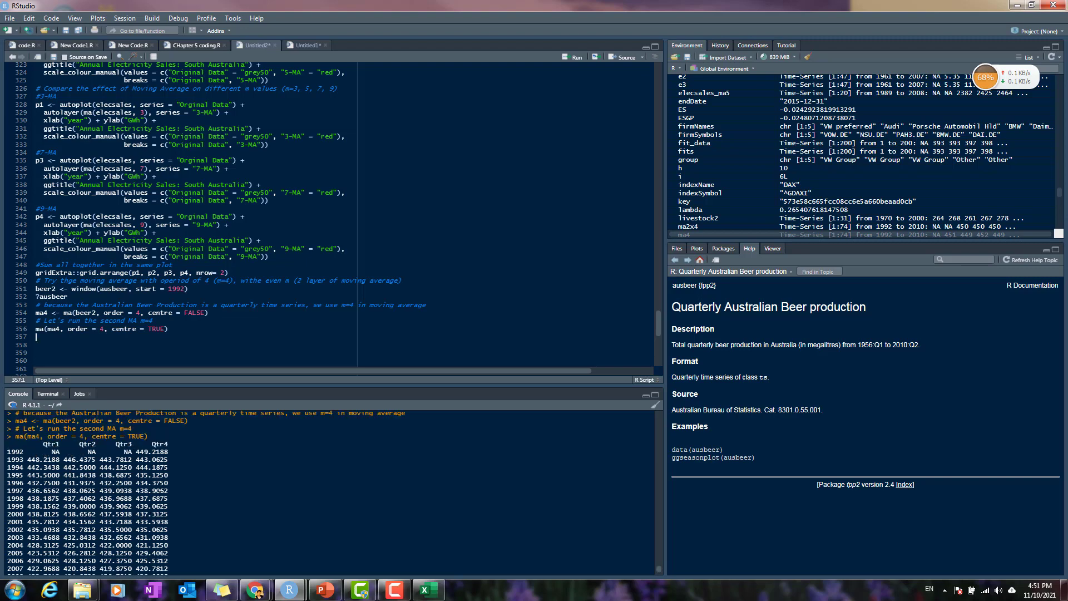
scroll(131, 517, down, 1)
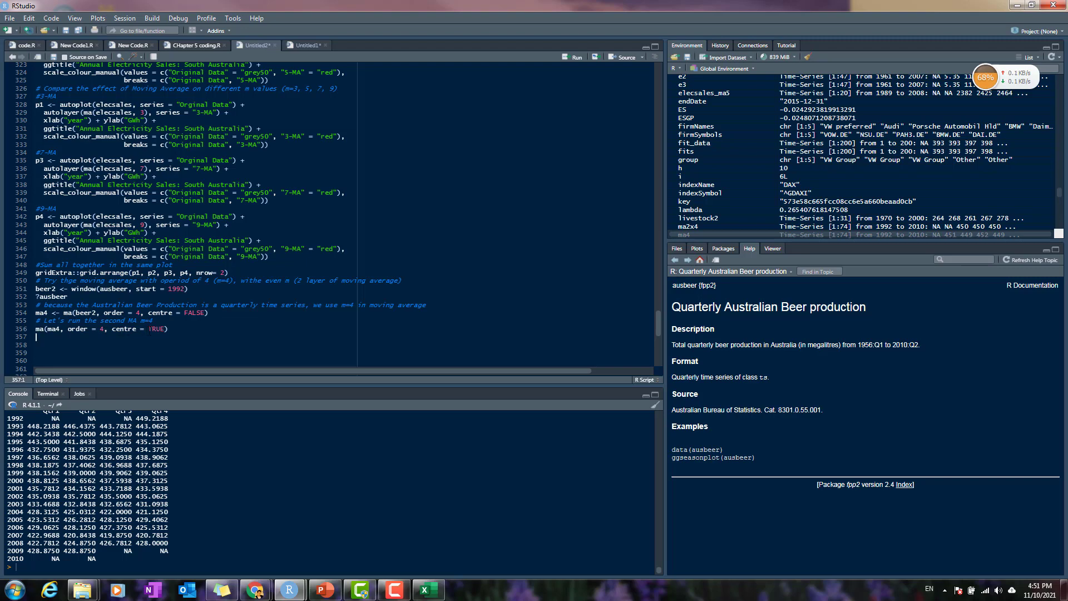
Step: Replace ma4 with beer2 in the centred ma call, rerun it and examine the 1993 to 2009 rows of the output
click(129, 329)
click(60, 328)
key(BackSpace)
key(BackSpace)
key(BackSpace)
text(veer 2)
key(ctrl+Return)
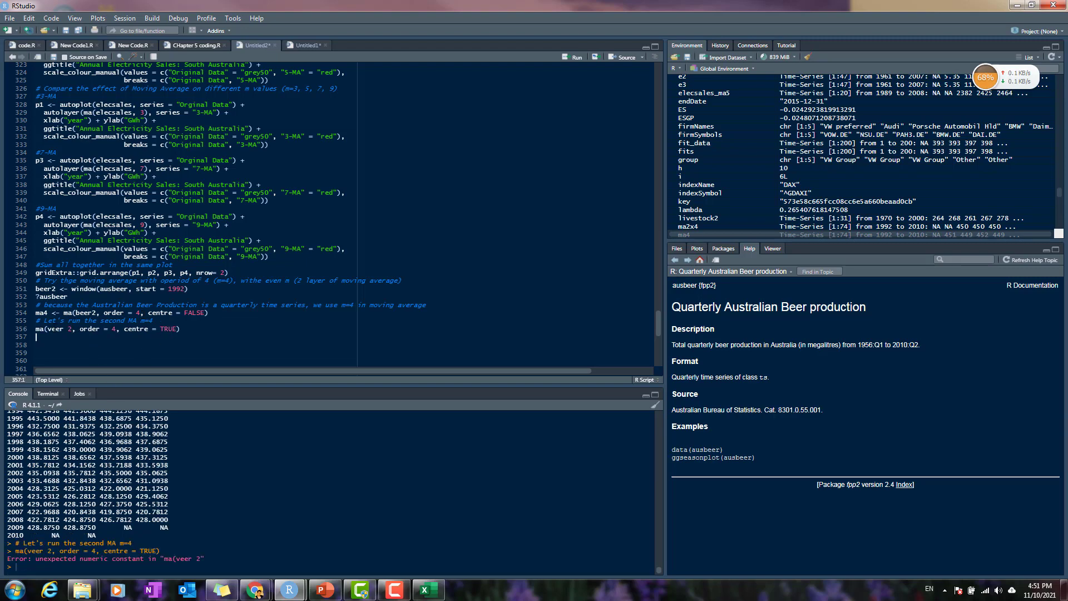
key(Left)
key(BackSpace)
text(b)
key(Right)
key(Delete)
key(ctrl+Return)
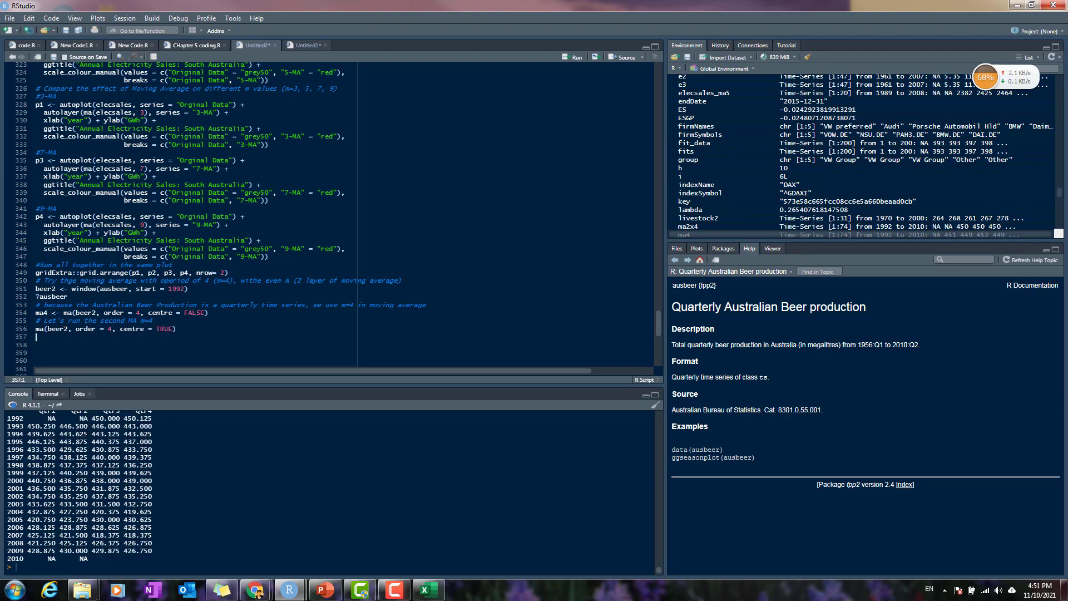
drag(93, 427, 107, 551)
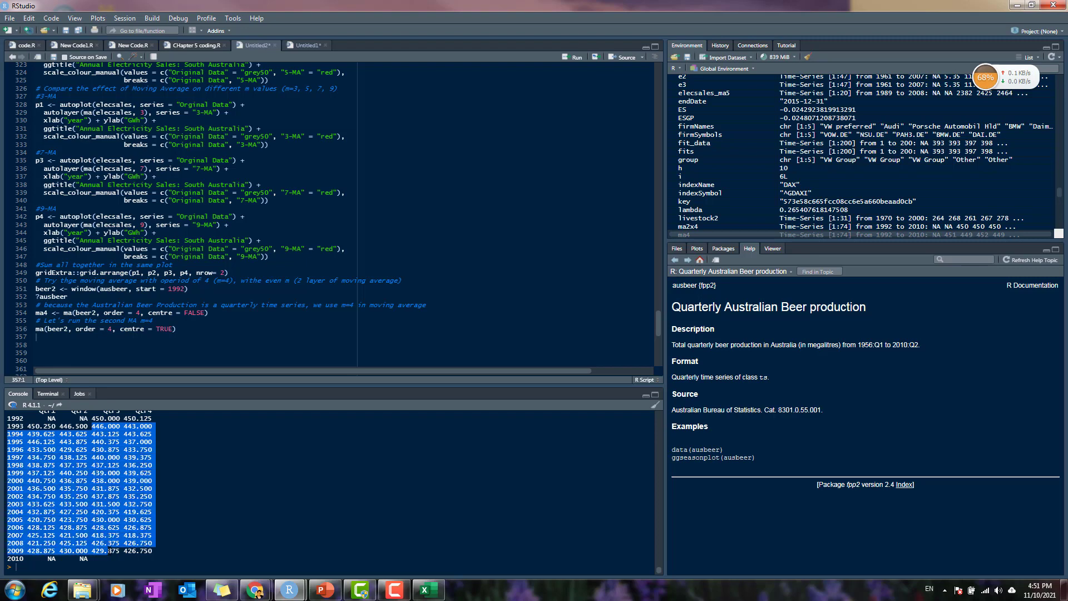
Step: Assign the ma(beer2, order = 4, centre = TRUE) call to ma2x4 in the script
click(174, 329)
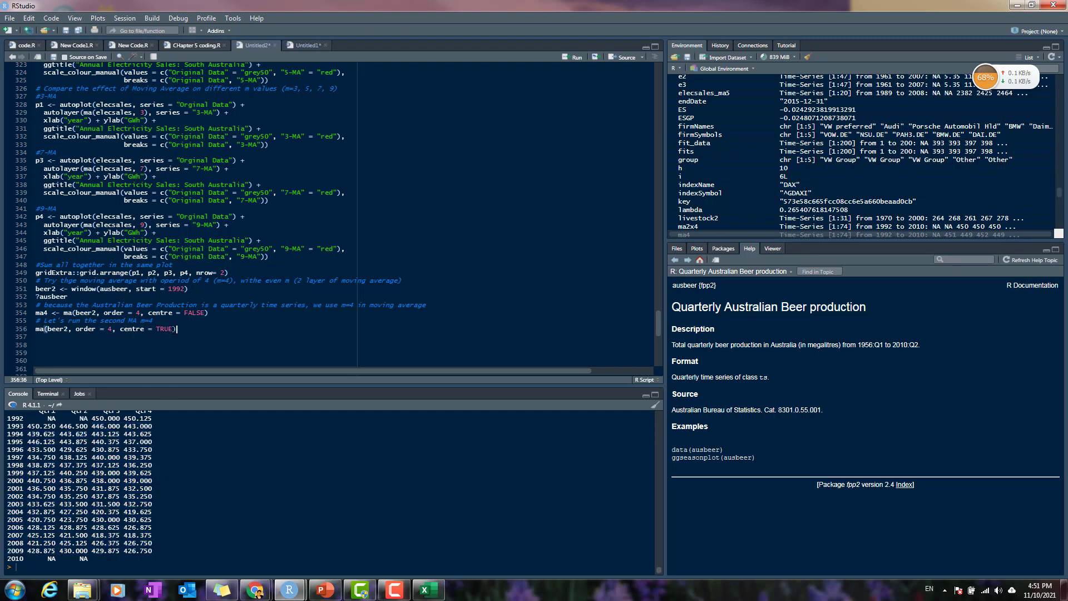
click(214, 317)
click(203, 329)
click(37, 330)
text(ma2)
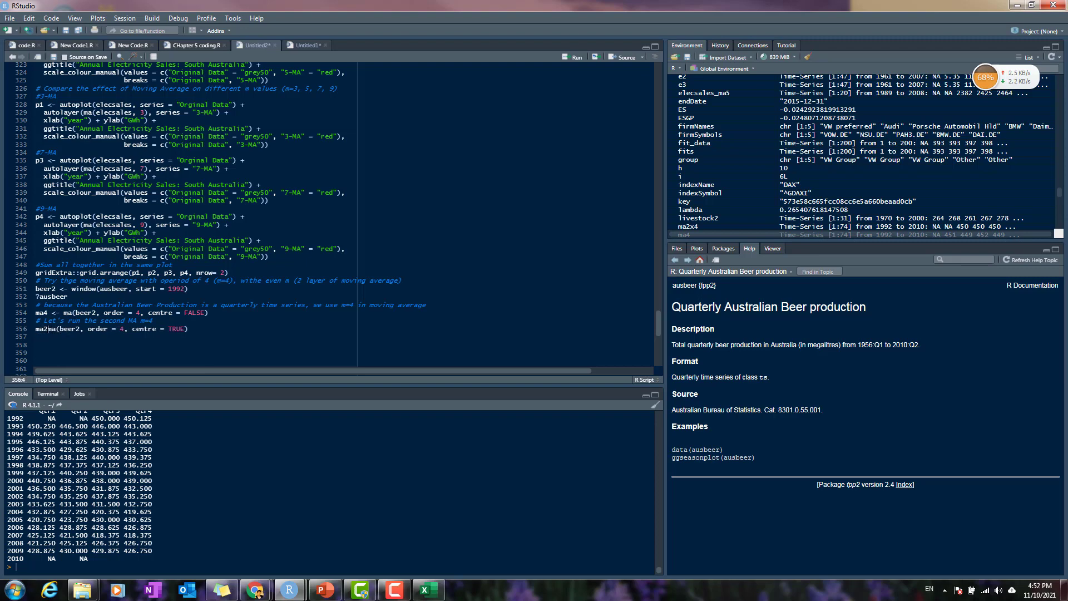
text(x4 <-)
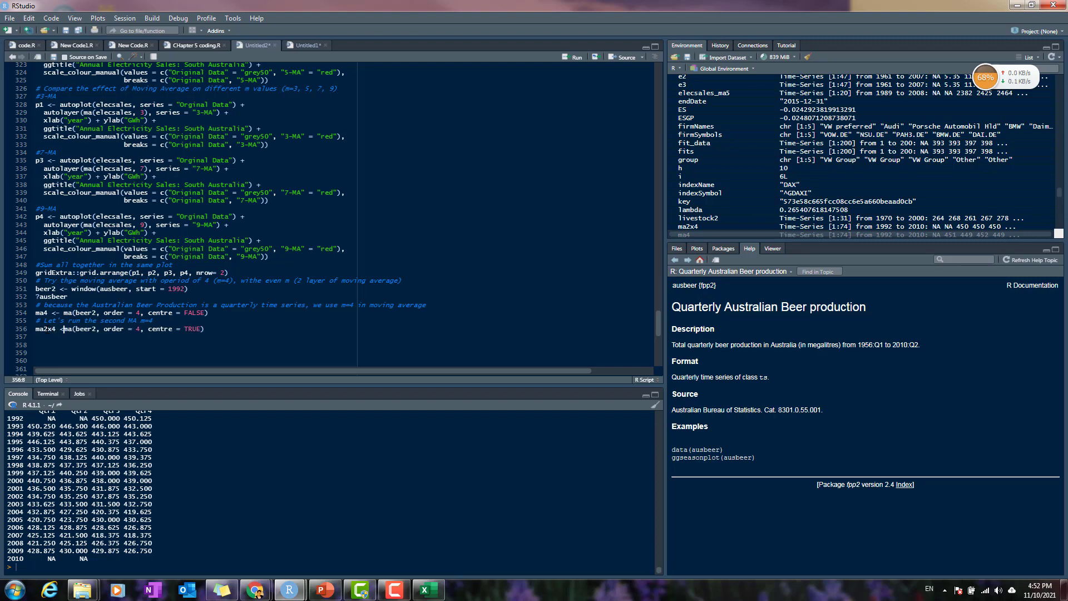
key(BackSpace)
text(-)
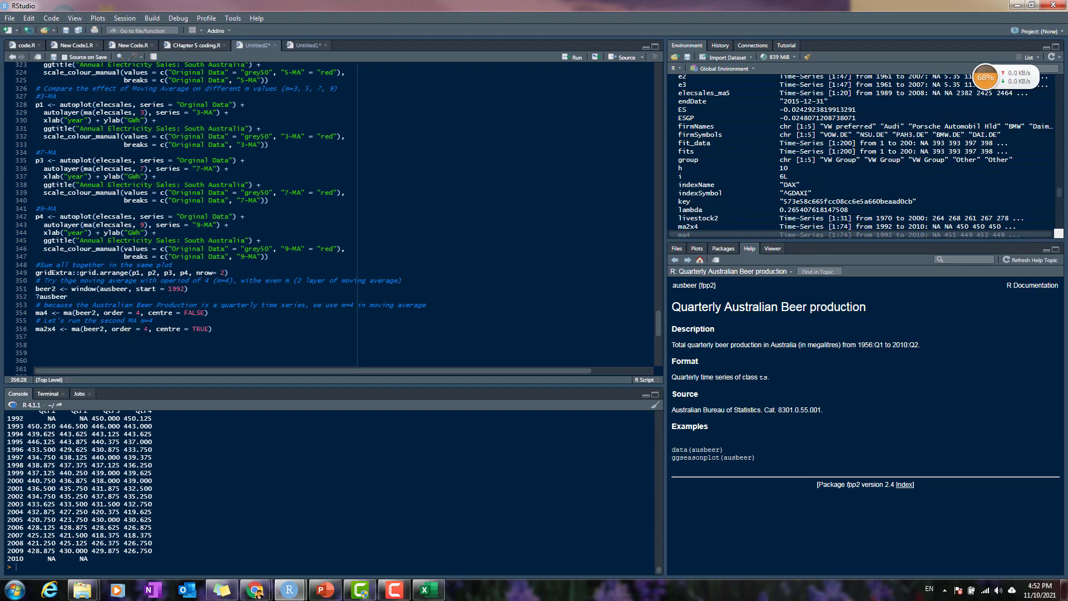
key(shift+Right)
click(191, 336)
Step: Review the console output of the centred beer2 moving average and rerun the ma4 assignment
scroll(110, 445, up, 9)
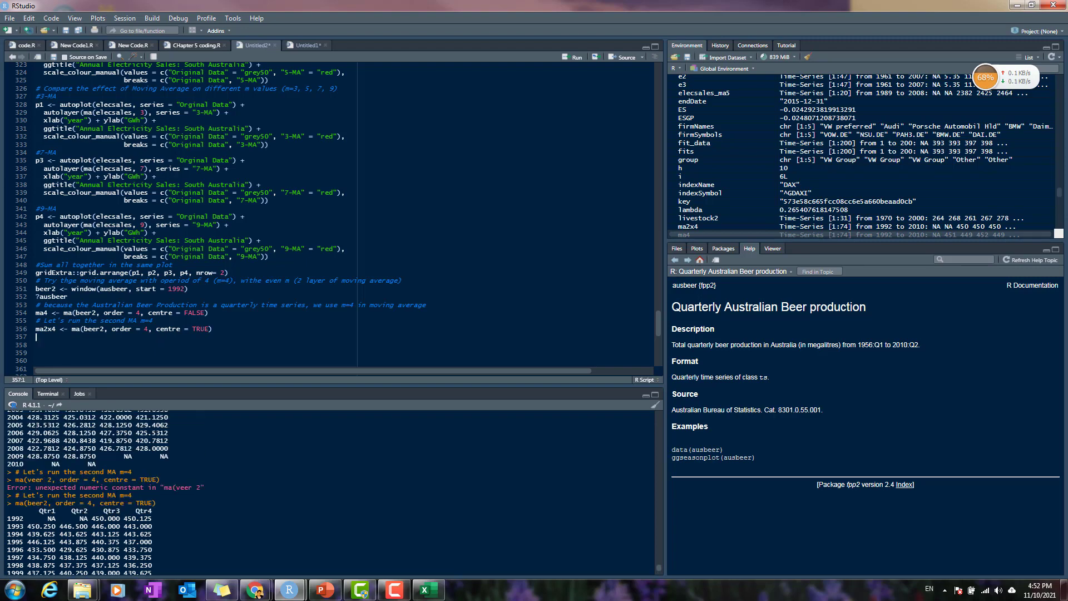
scroll(109, 445, down, 9)
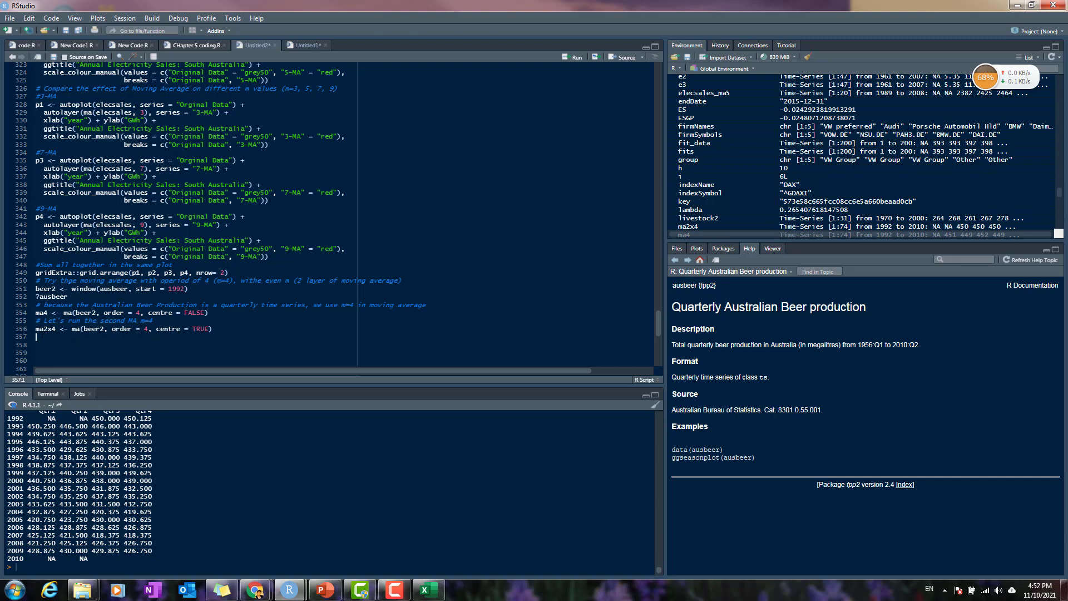
click(224, 321)
scroll(117, 477, up, 7)
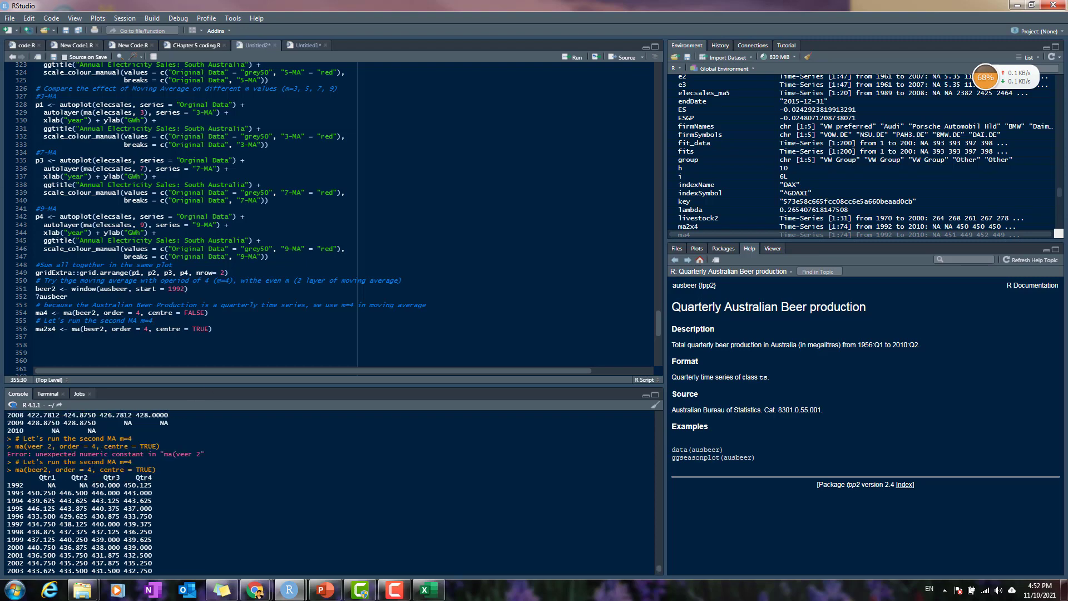
scroll(118, 477, down, 7)
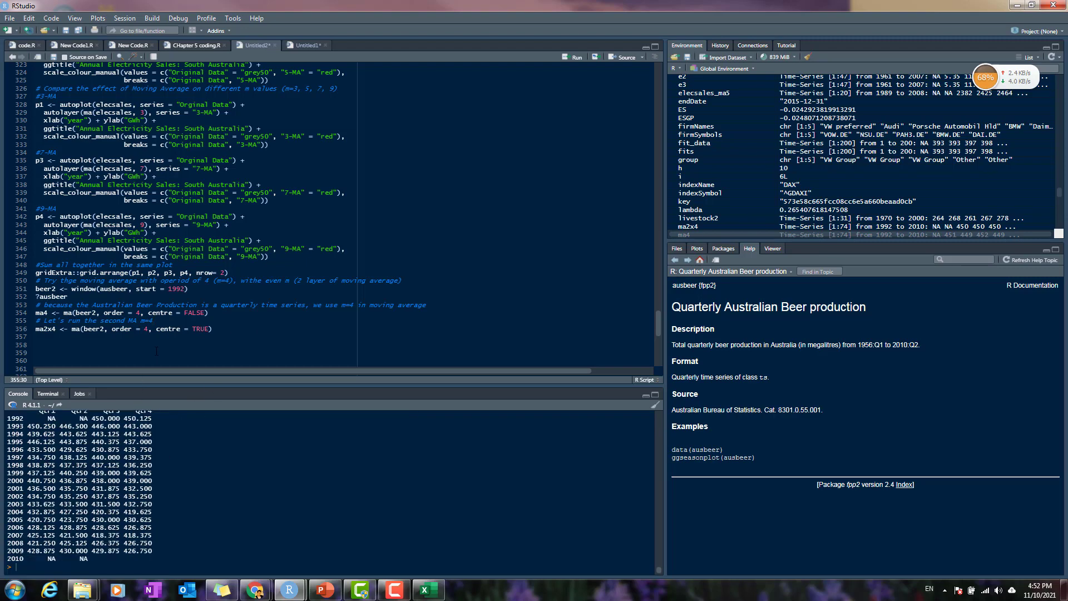
click(44, 312)
key(ctrl+Return)
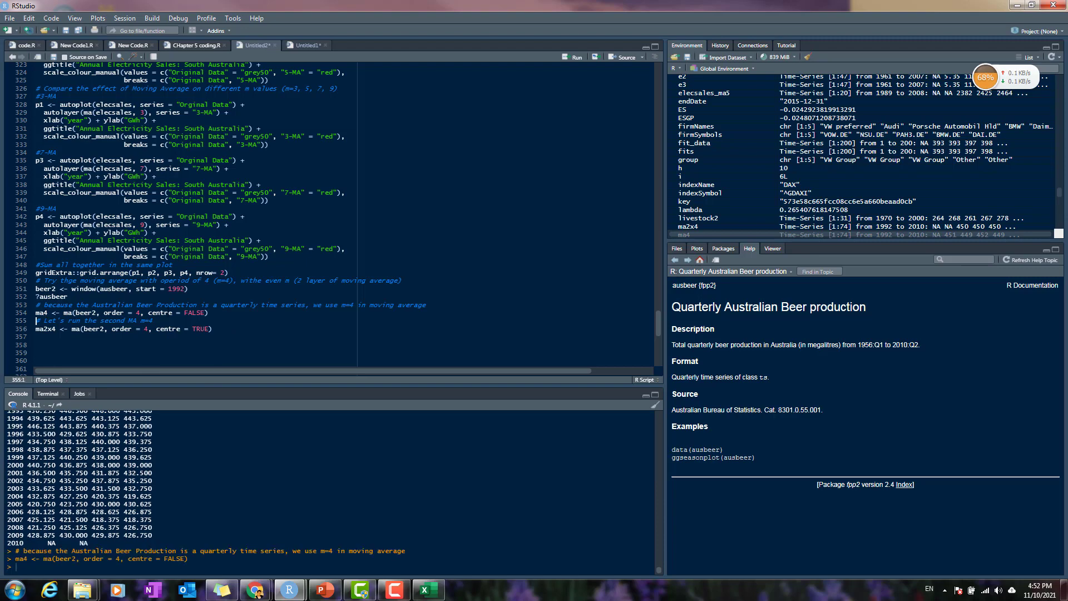
Step: Insert ma(ma4, order = 2, centre = FALSE) on a new line below the ma4 assignment and run it
key(Return)
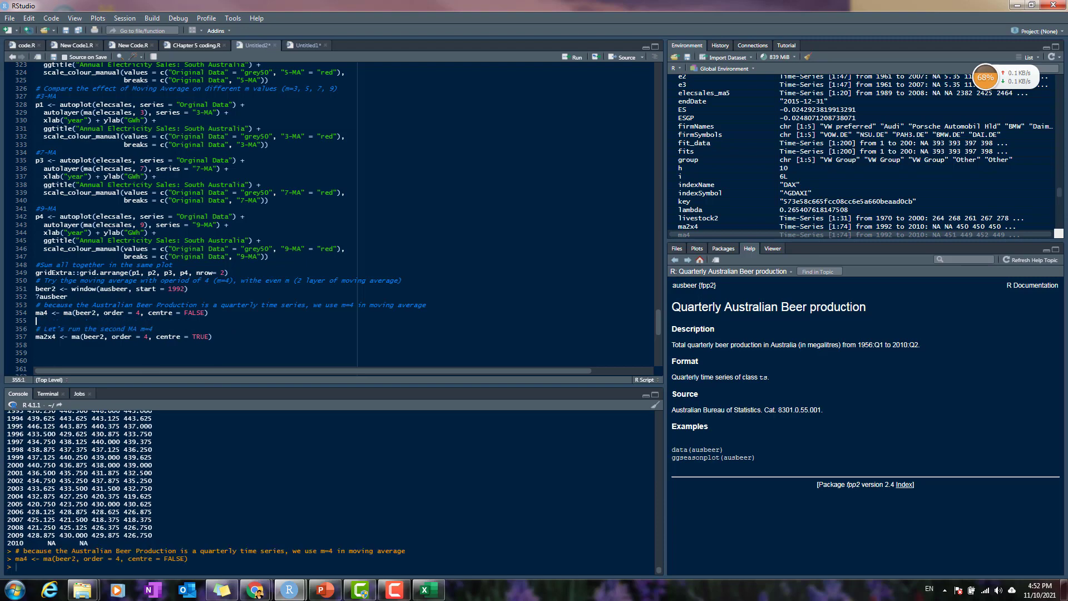
text(ma()
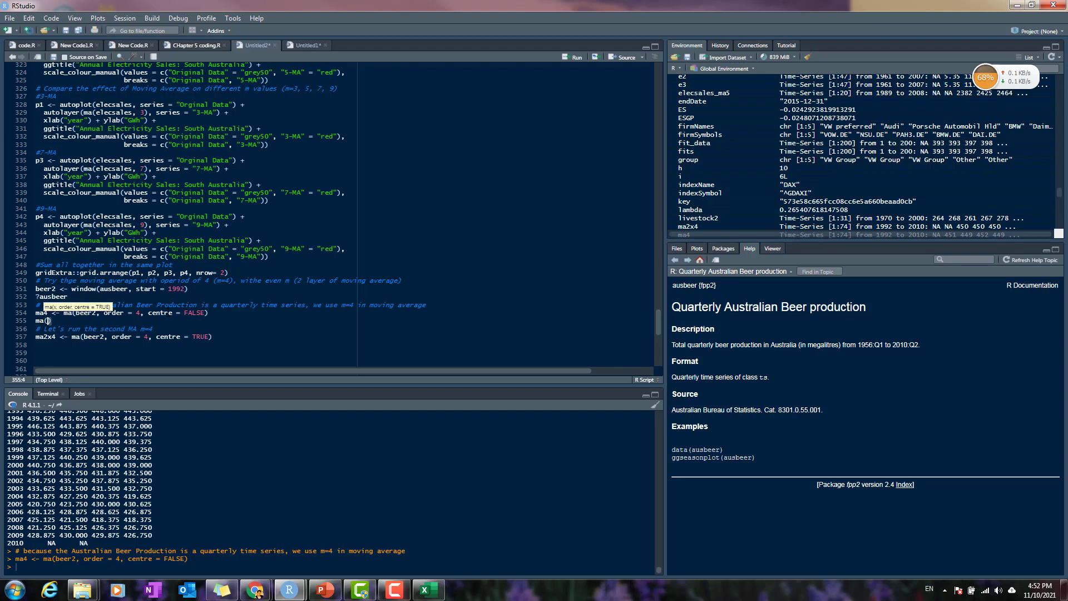
text(ma4, )
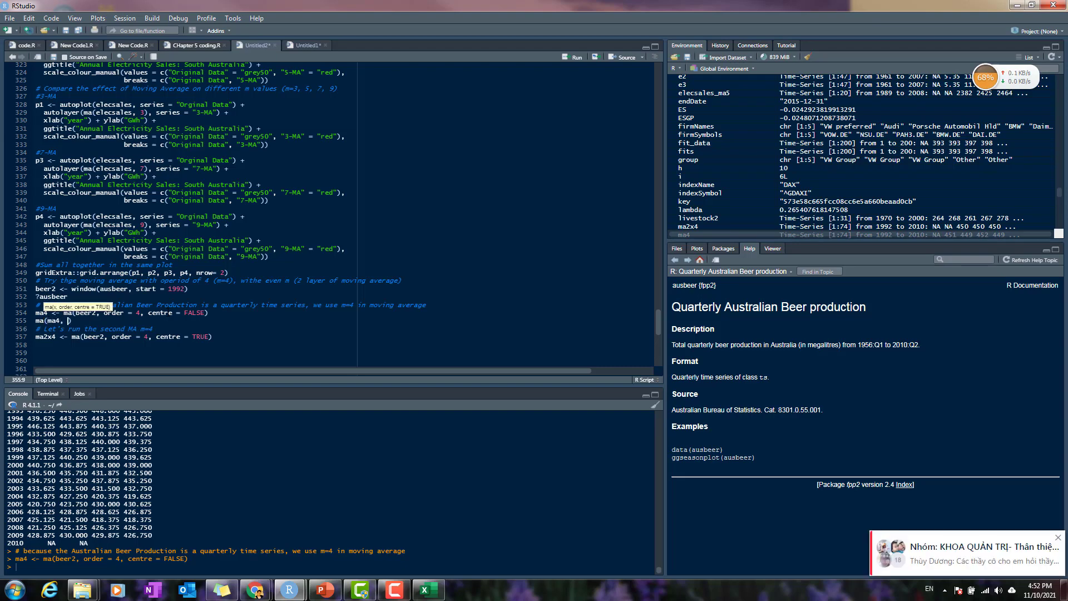
text(order = 2, centre)
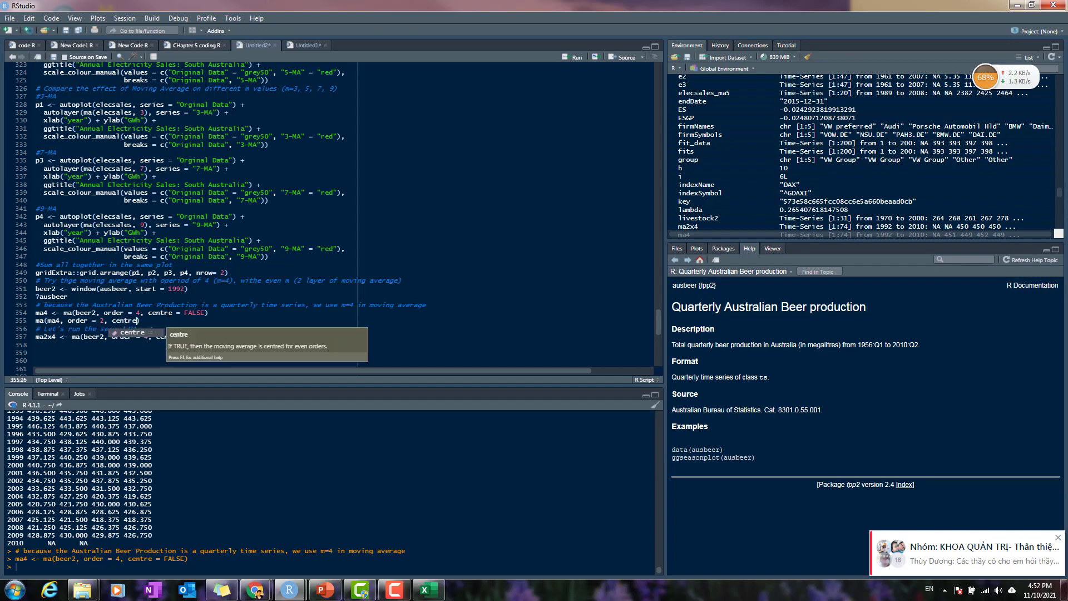
key(Tab)
text(FALSE))
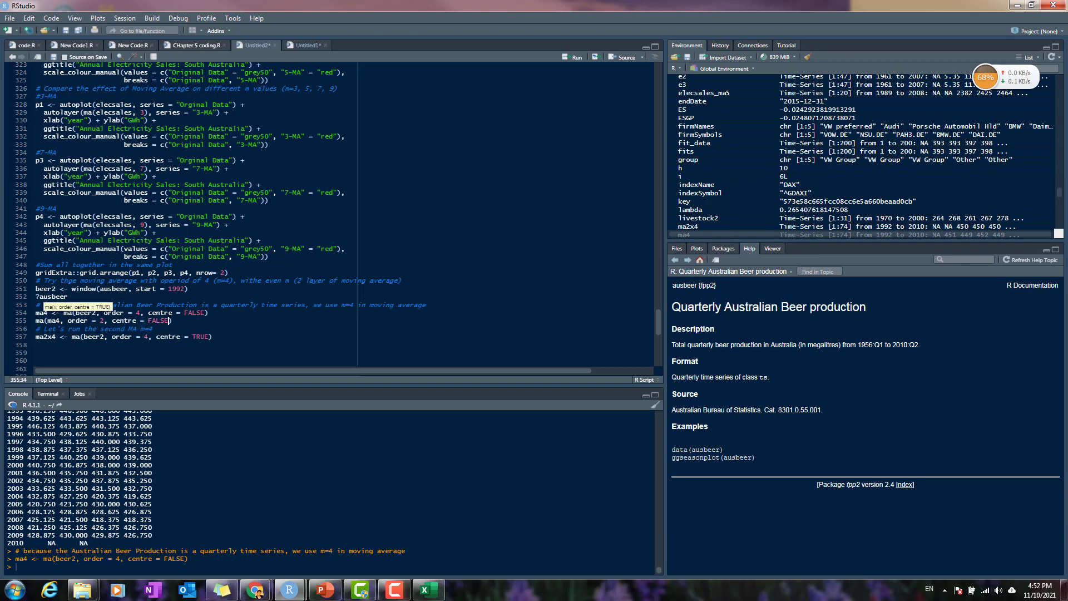
key(ctrl+Return)
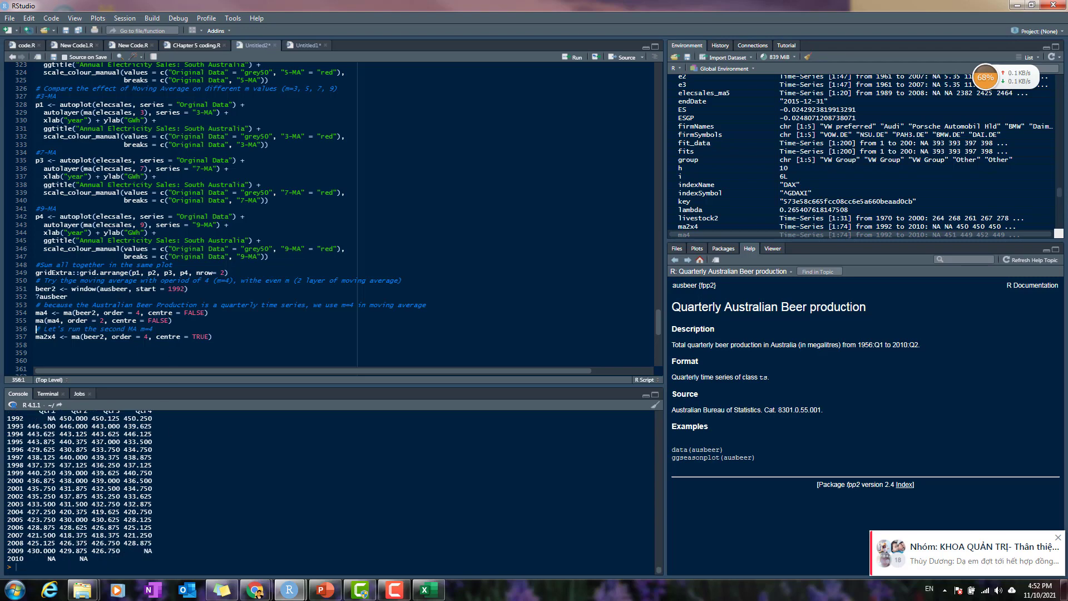
Step: Compare the output of the order 2 moving average of ma4 with the earlier moving average outputs in the console
scroll(328, 489, up, 1)
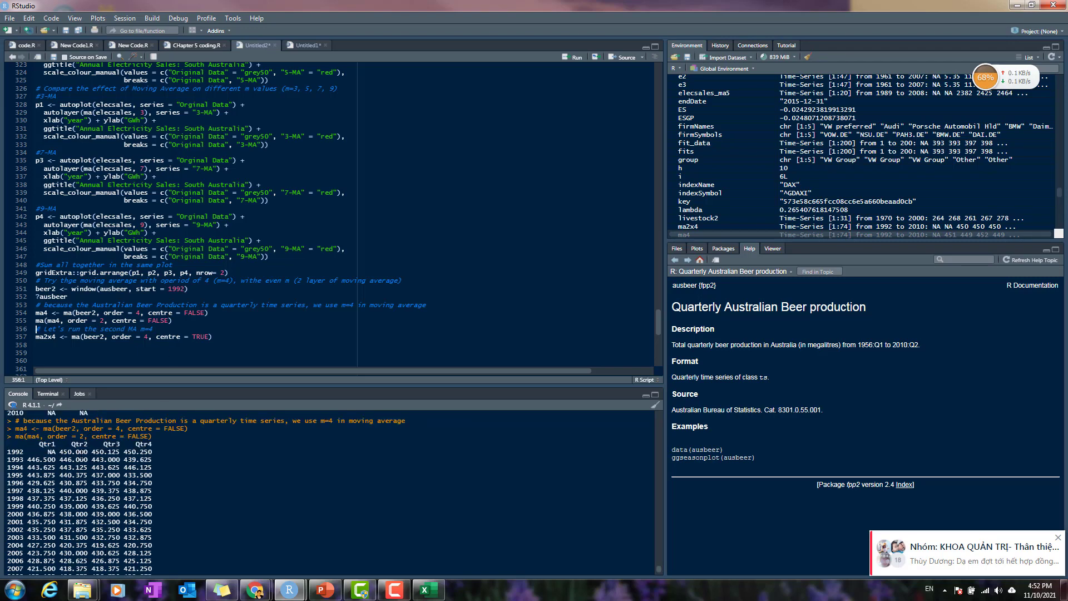
scroll(329, 490, up, 2)
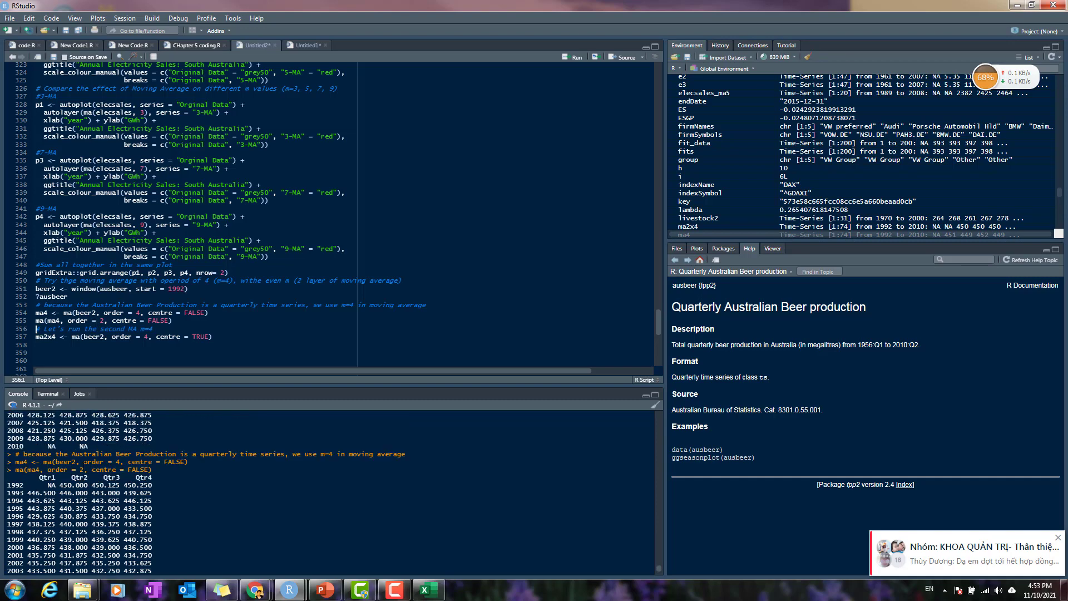
click(85, 321)
scroll(328, 490, down, 6)
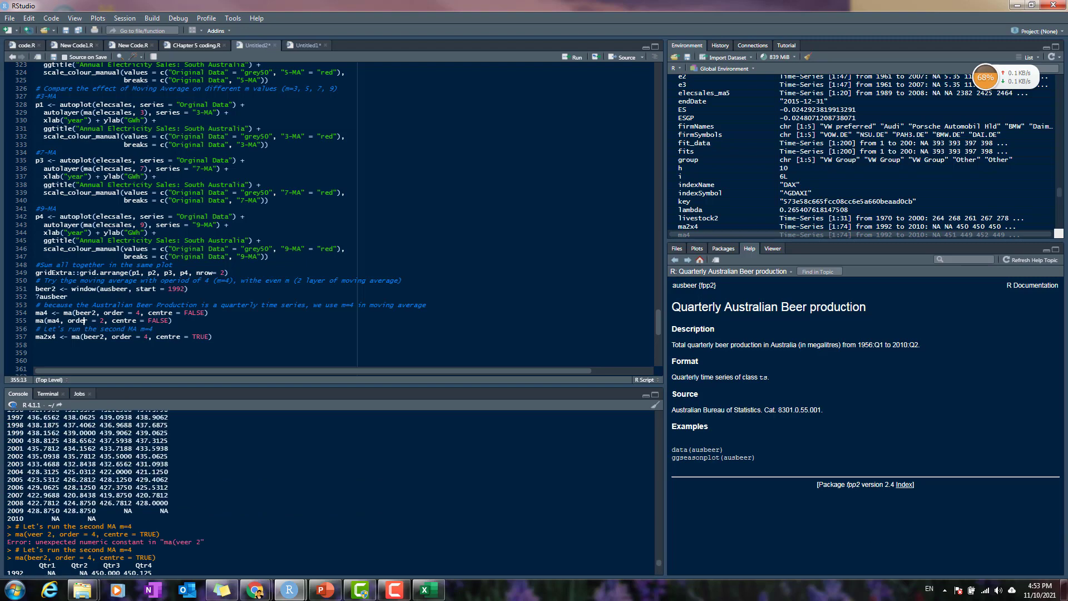
scroll(75, 483, up, 5)
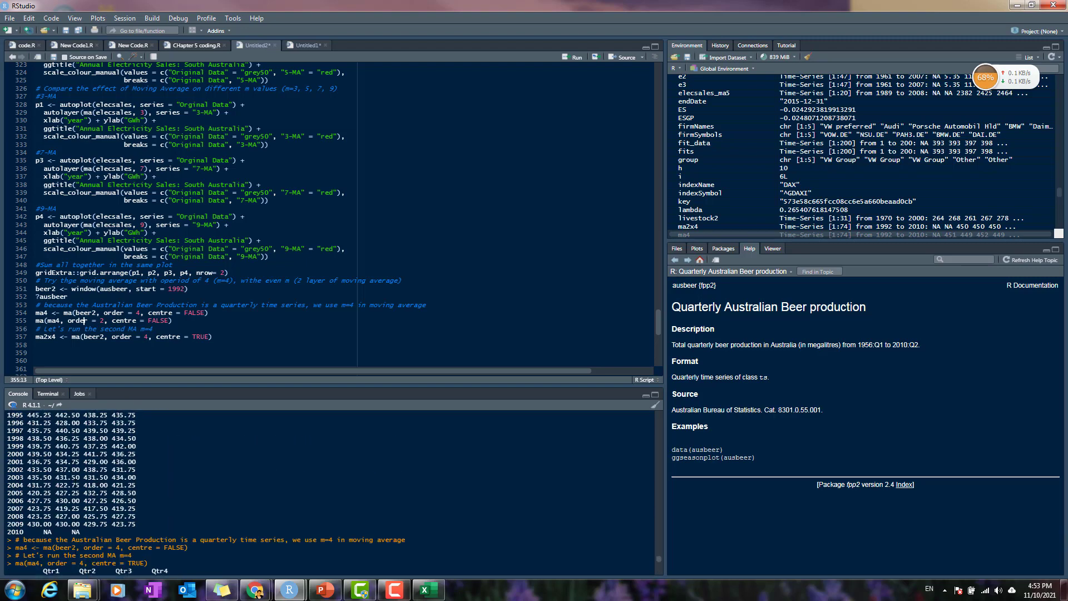
scroll(75, 483, down, 6)
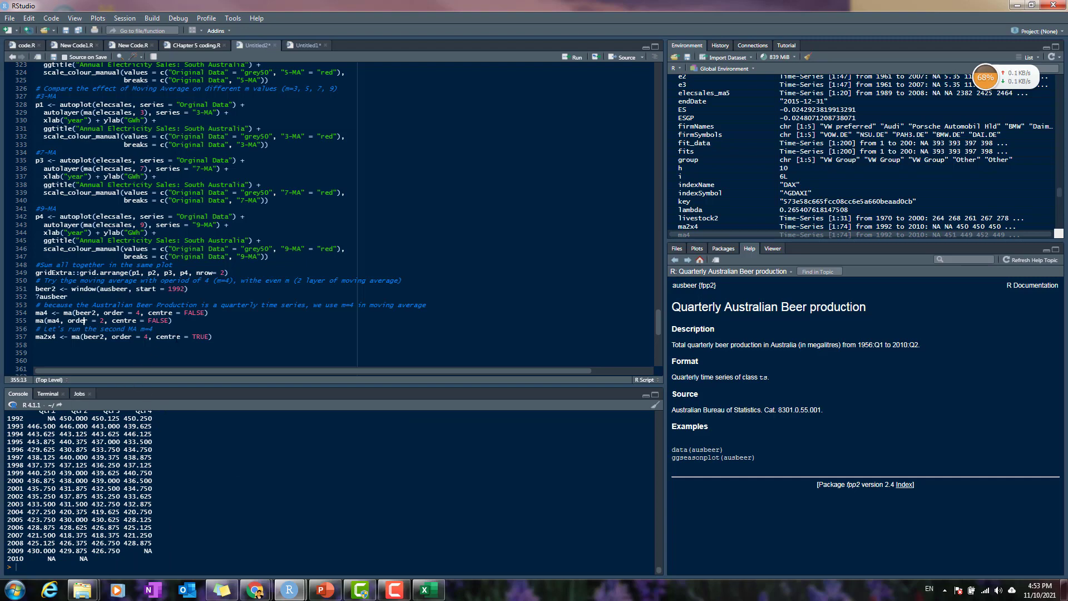
Step: Delete the ma(ma4, order = 2, centre = FALSE) line below the ma4 assignment in the script
click(177, 336)
drag(184, 322, 21, 321)
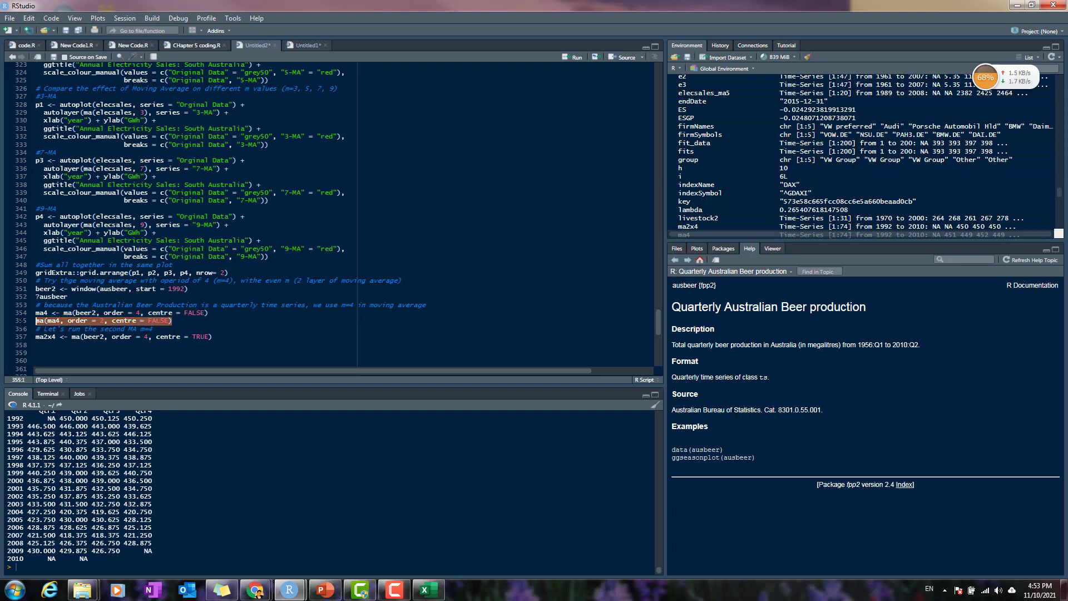
key(BackSpace)
key(BackSpace)
Step: Run the ma2x4 assignment, then add ma2x4 on a new line below it and run that to print the series
click(211, 329)
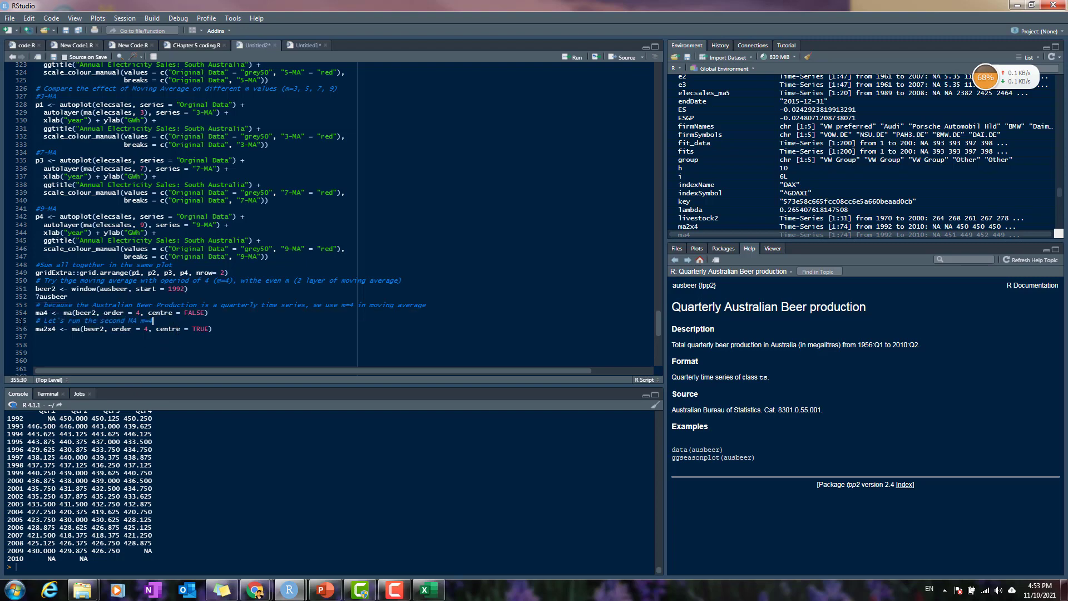
key(ctrl+Return)
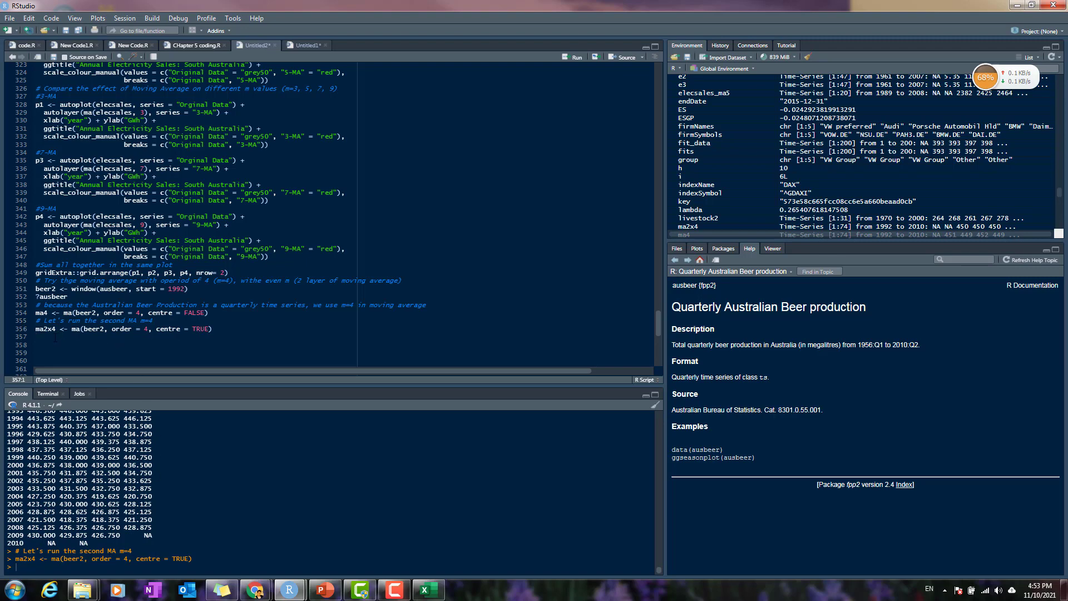
text(ma2)
key(Tab)
key(ctrl+Return)
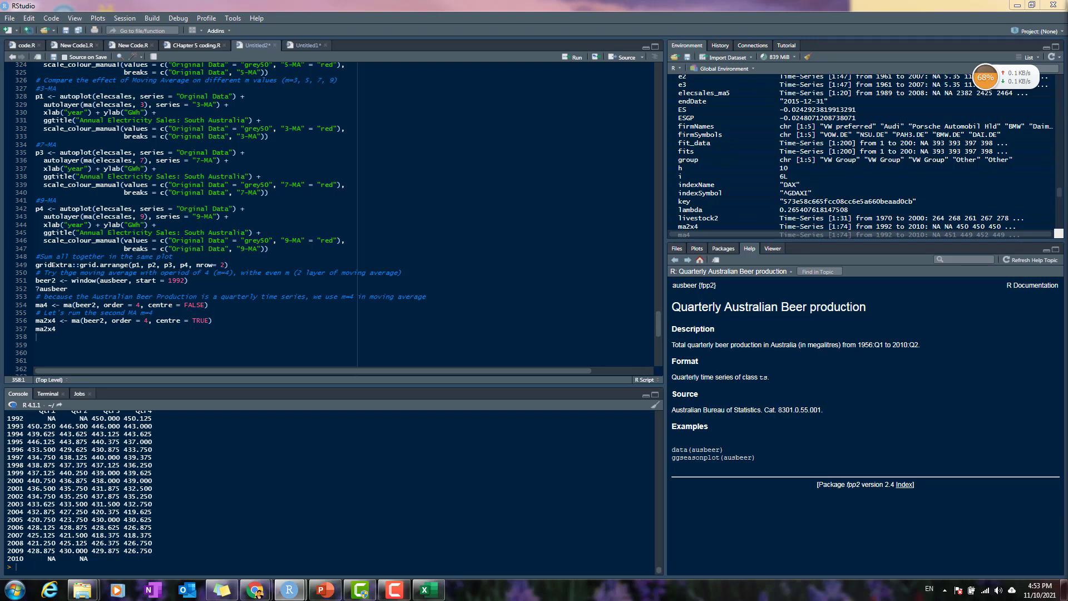
Step: Add the comment "# Plot the orginal data and the new MA2x4" and plot beer2 as "Data", ma4 as "4-MA" and ma2x4 as "2x4-MA"
click(70, 344)
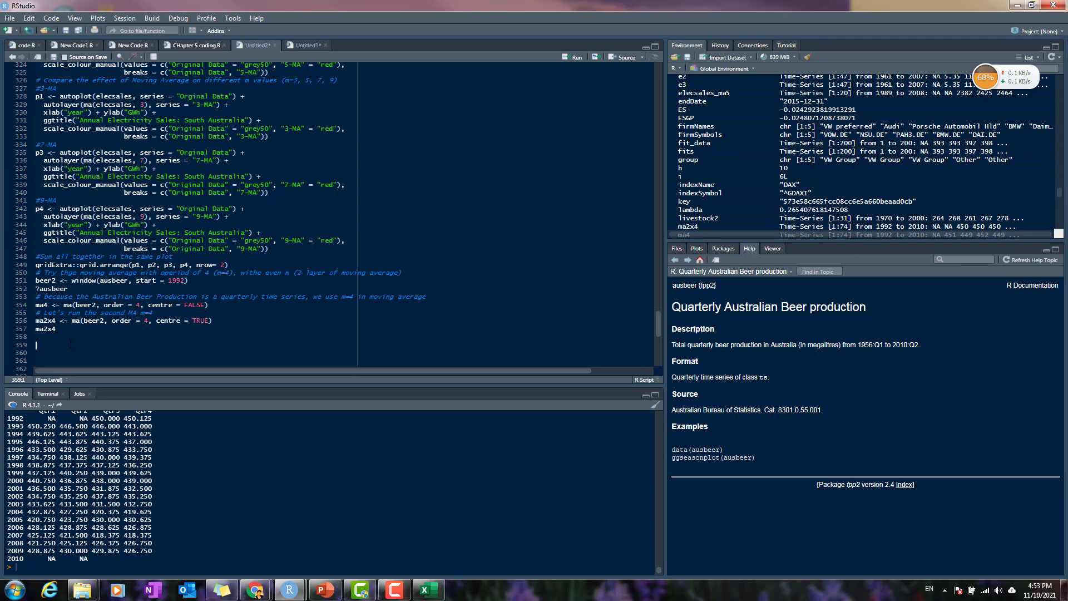
text(# Plot the orginal data and the new MA)
text(2x4)
key(Return)
text(autoplot(beer2, series = "Data") +   autolayer(ma4, series = "4-MA") +   autolayer(ma2x4, series = "2x4-MA"))
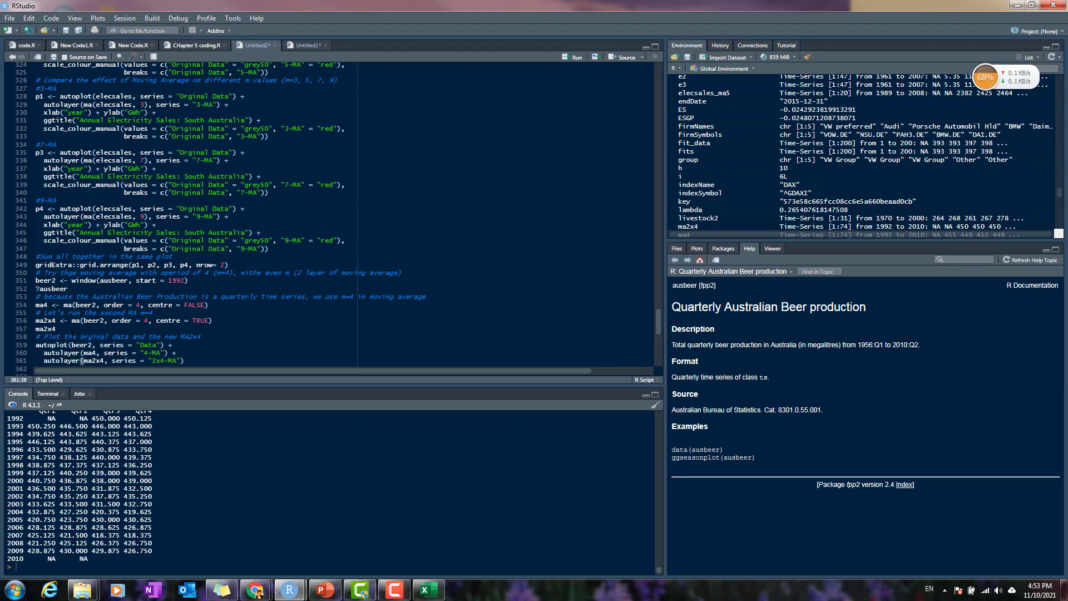
key(ctrl+Return)
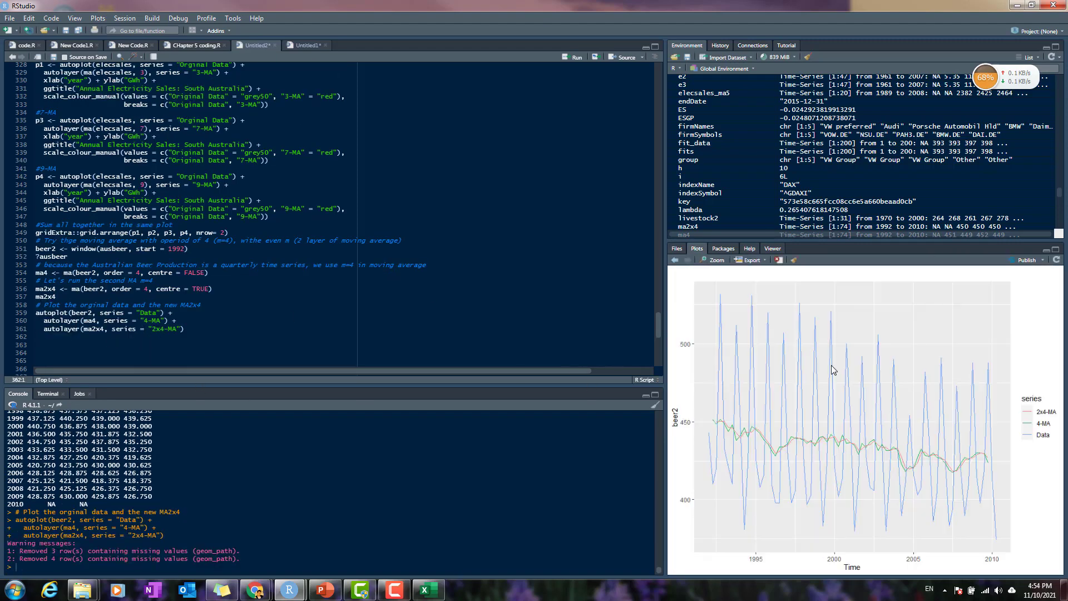
Step: Examine the 4-MA and 2x4-MA lines in an enlarged view of the beer plot, then close it
click(715, 260)
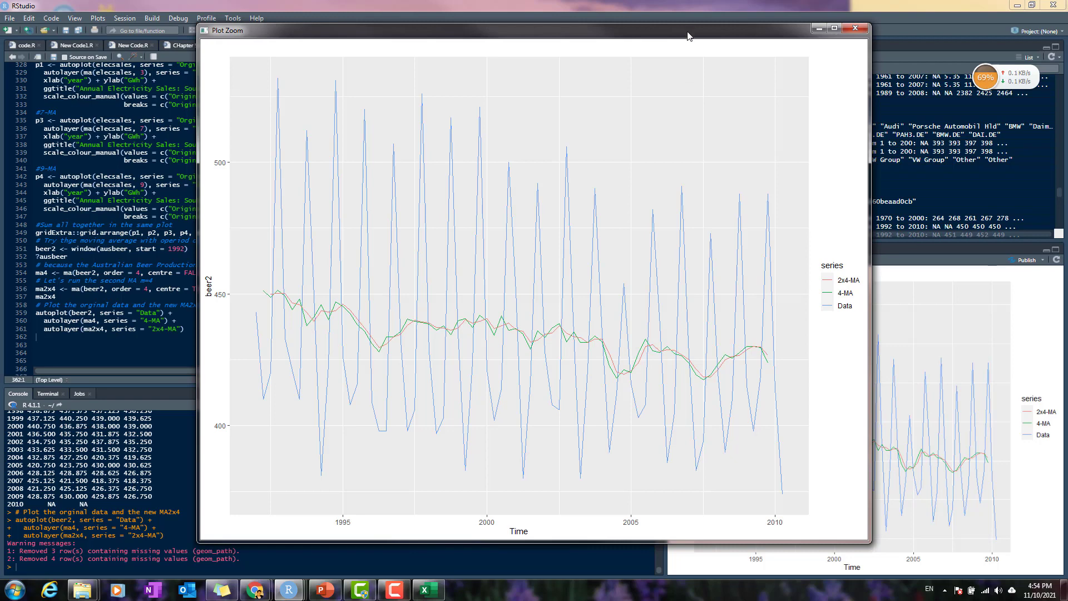
drag(690, 34, 825, 38)
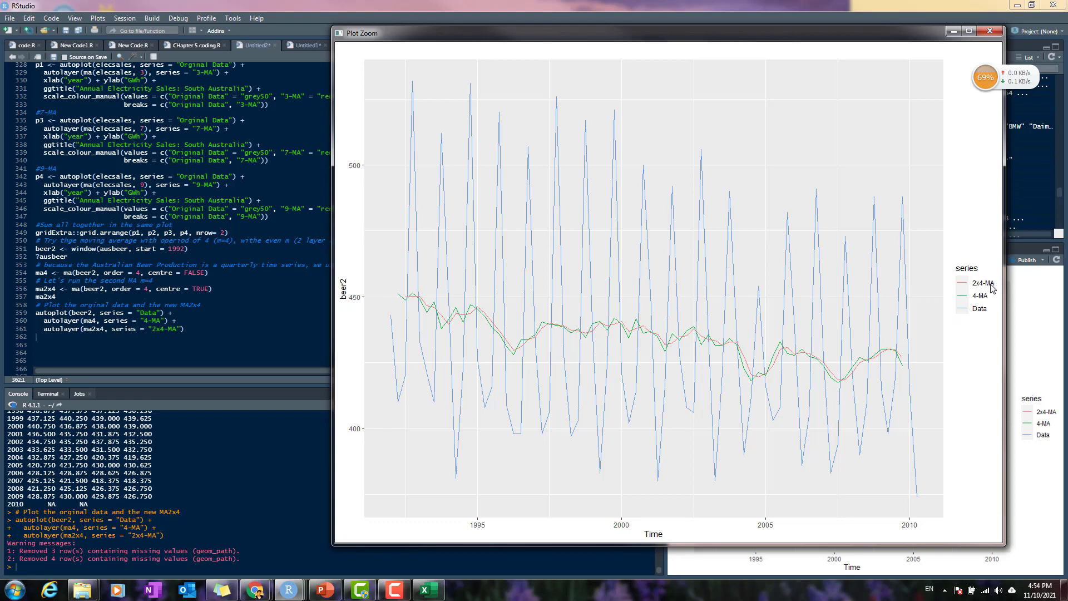
click(990, 32)
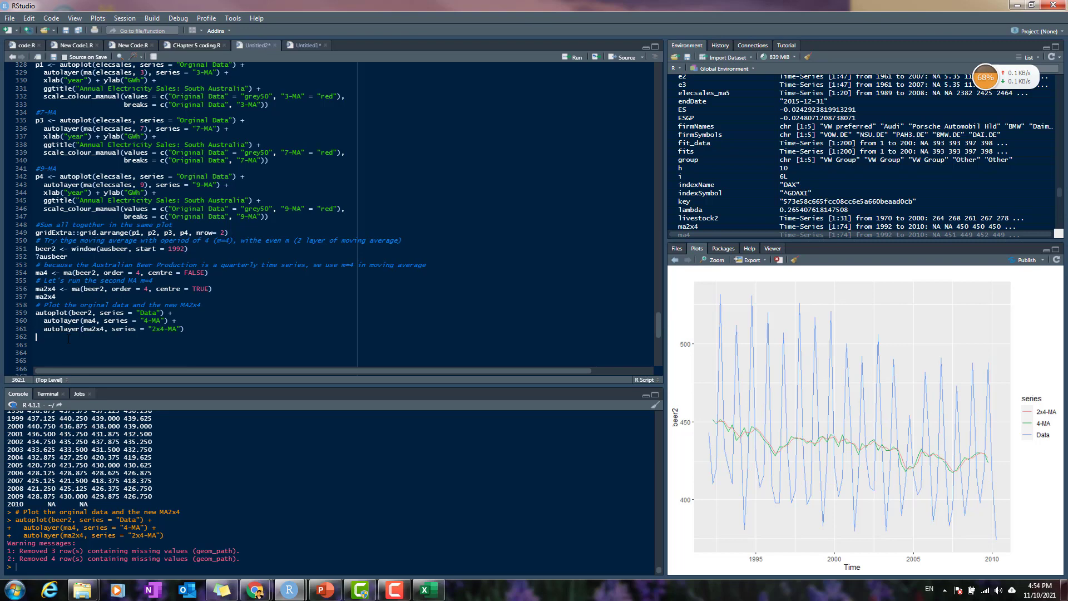
Step: Add the comment "# Practice with a order 12 (m=12) with a monthly time series" and write autoplot(elecequip) below it
text(# Practice with a order 12 (m=12) with a monthly time series)
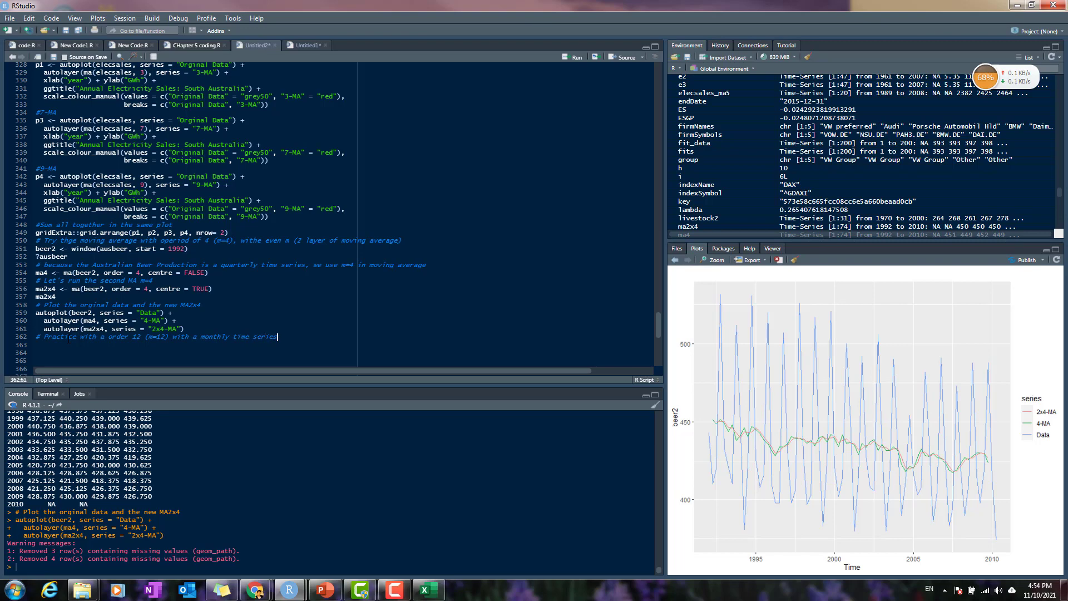
key(Return)
text(autoplo)
key(Tab)
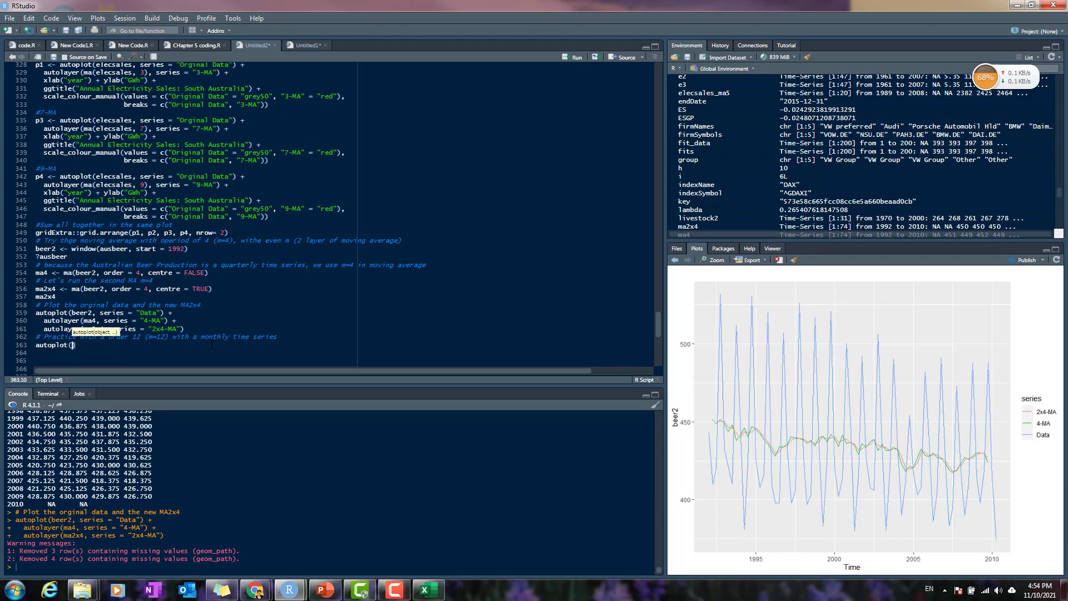
text(elec)
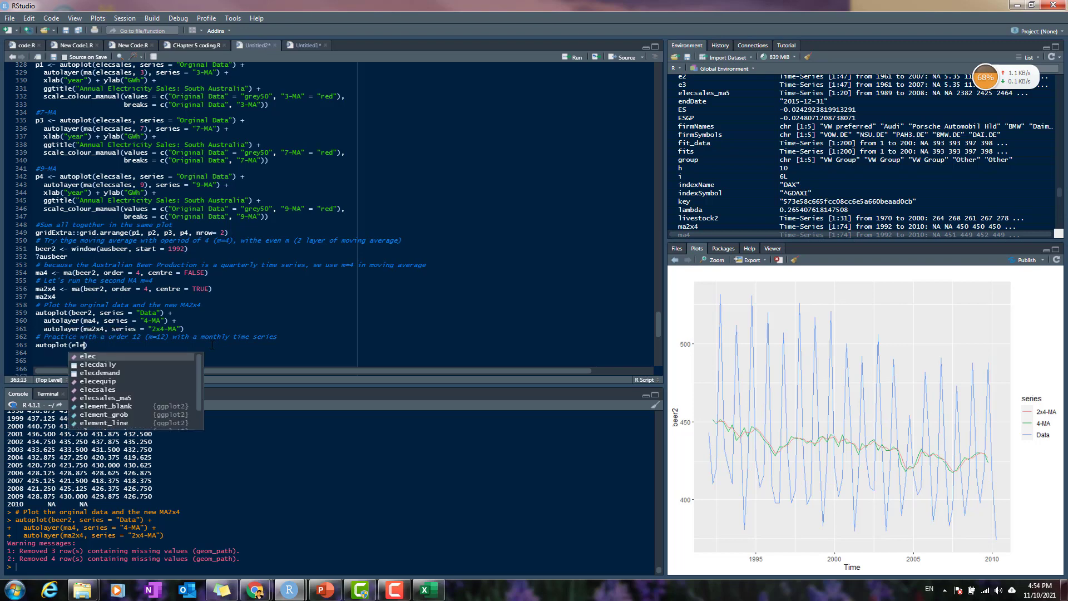
key(Down)
key(Down)
key(Down)
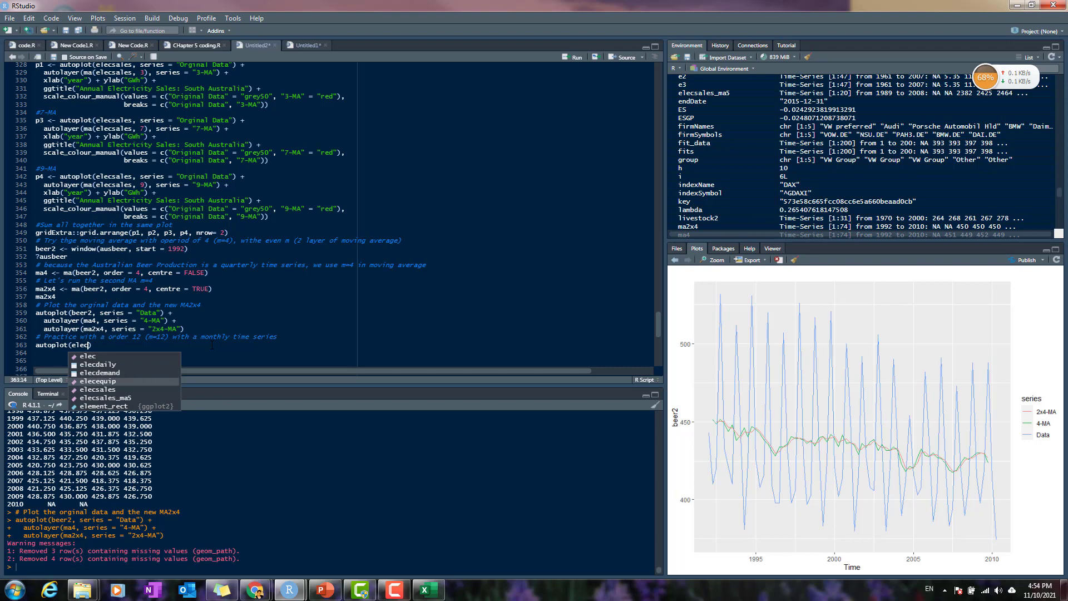
key(Tab)
Step: Insert ?elecequip above the autoplot line, run it, and read the dataset's description and date range in the help
key(Home)
key(Return)
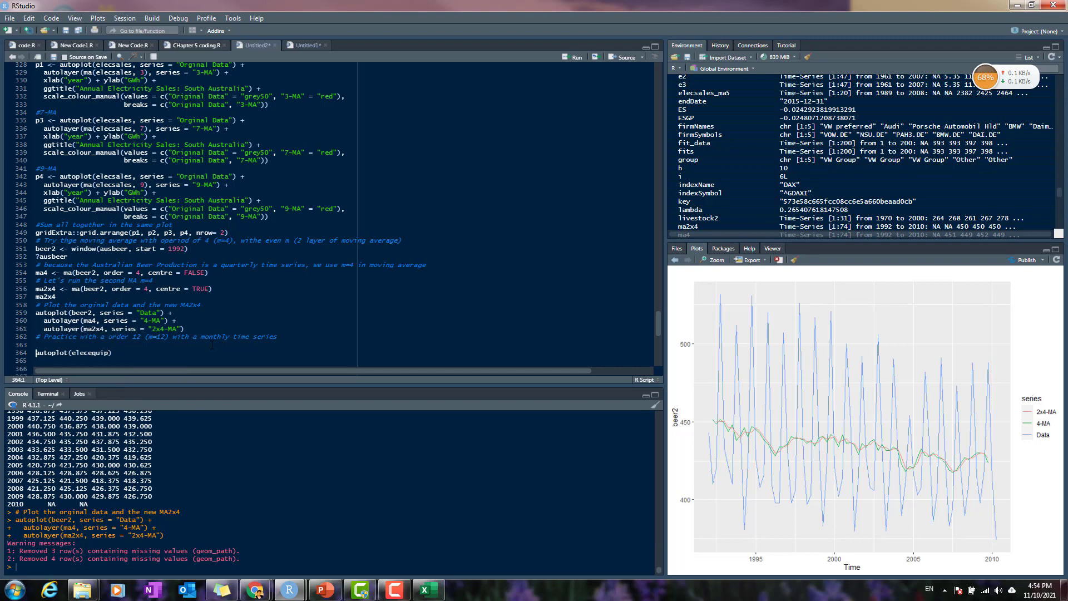
text(?elecqu)
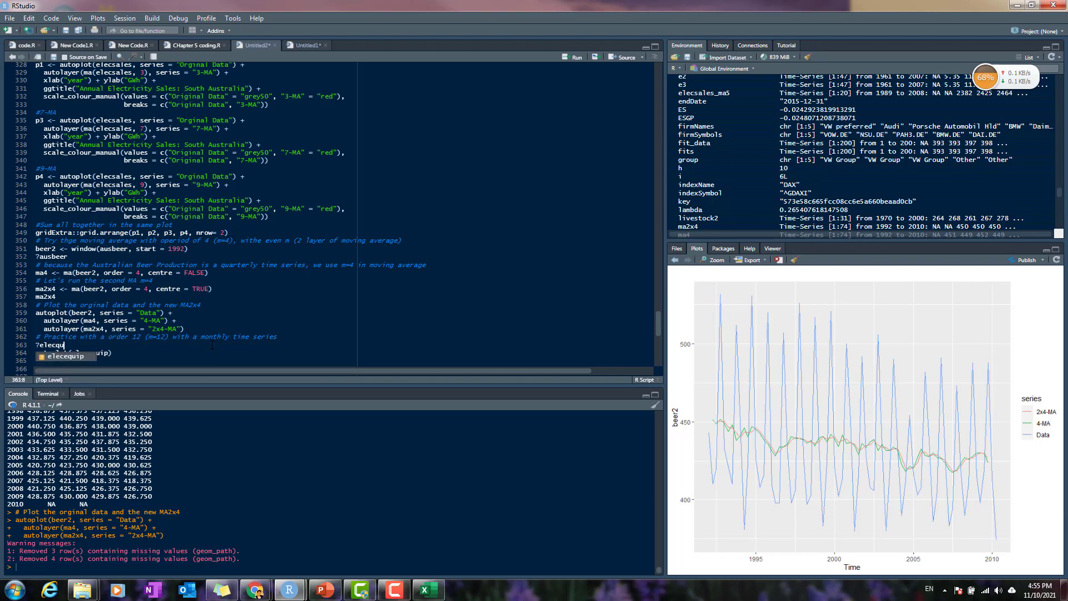
key(Tab)
key(ctrl+Return)
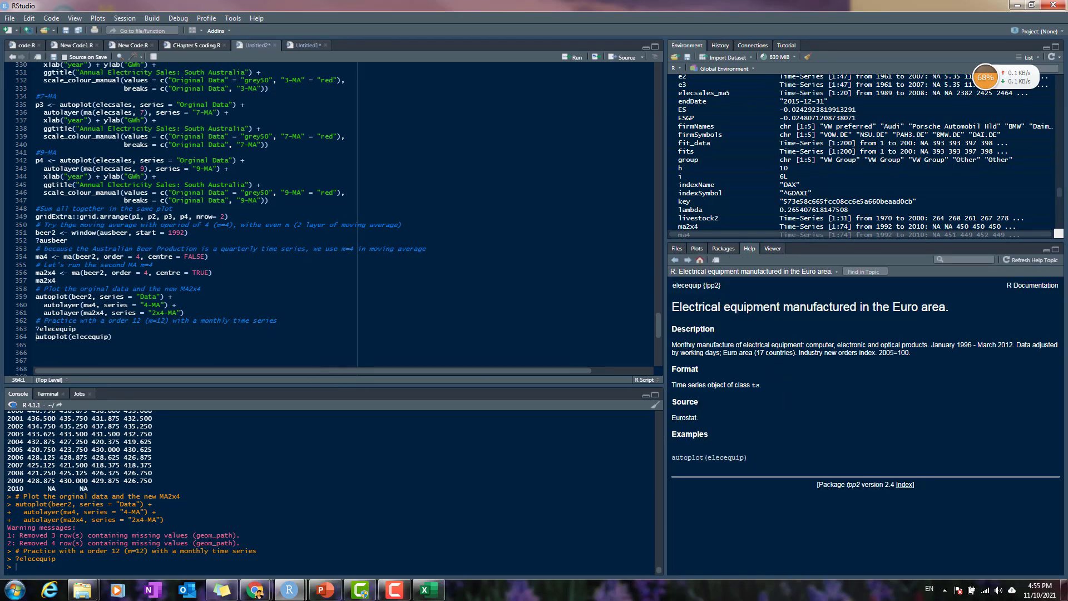
drag(678, 345, 805, 346)
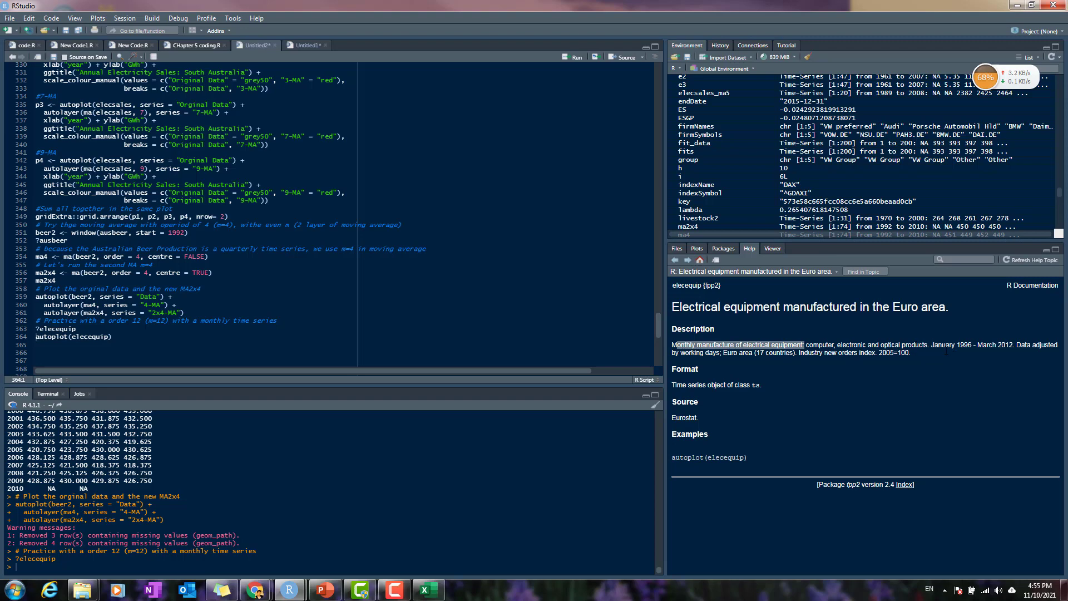
drag(929, 345, 1013, 345)
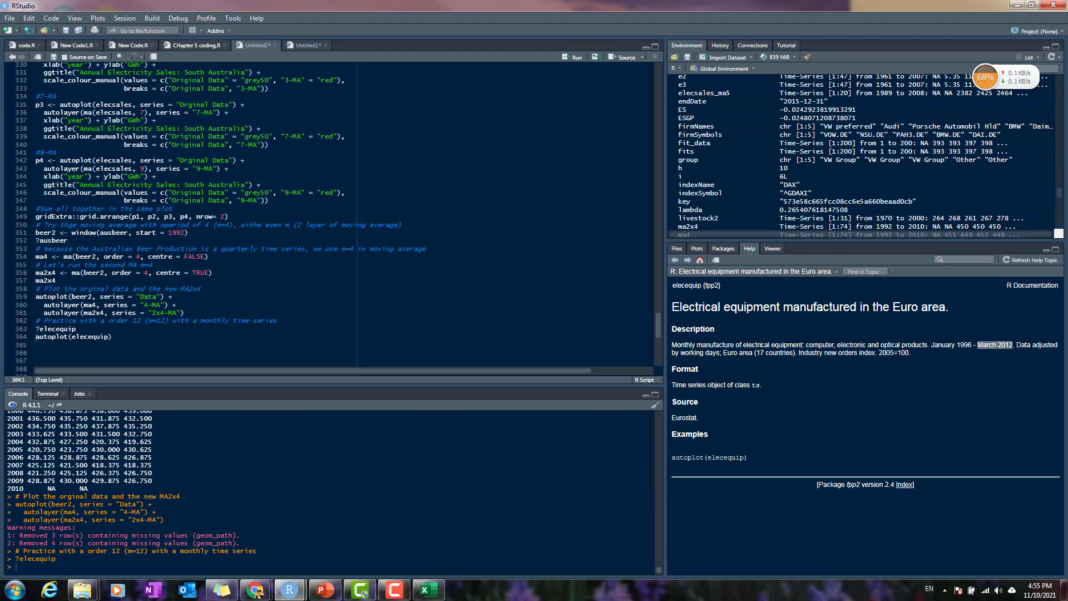
Step: Run autoplot(elecequip) to plot the monthly series and dismiss the chat notification
click(131, 336)
key(ctrl+Return)
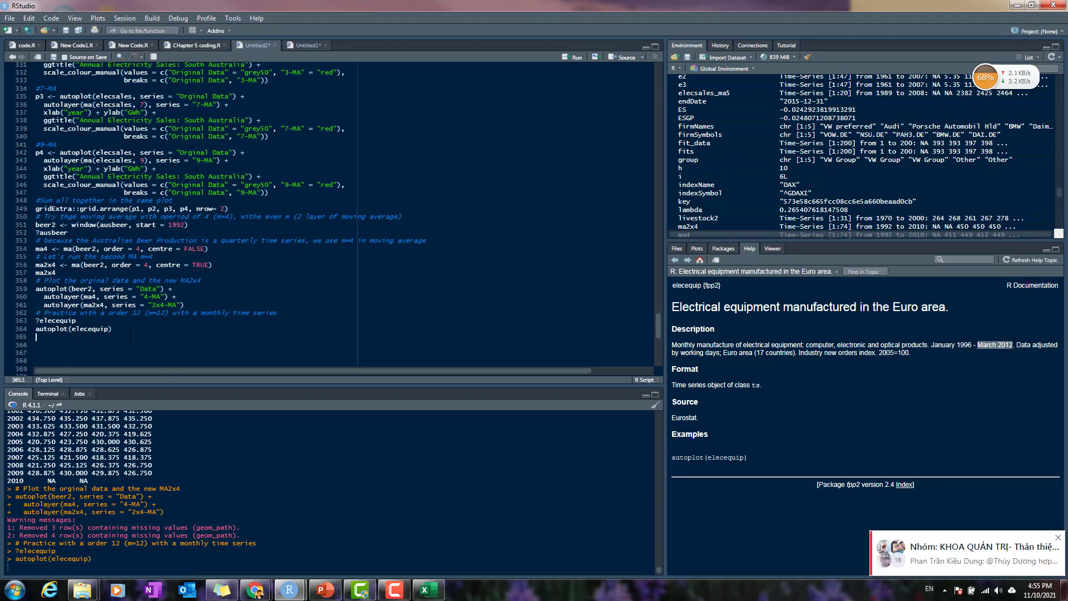
click(1056, 538)
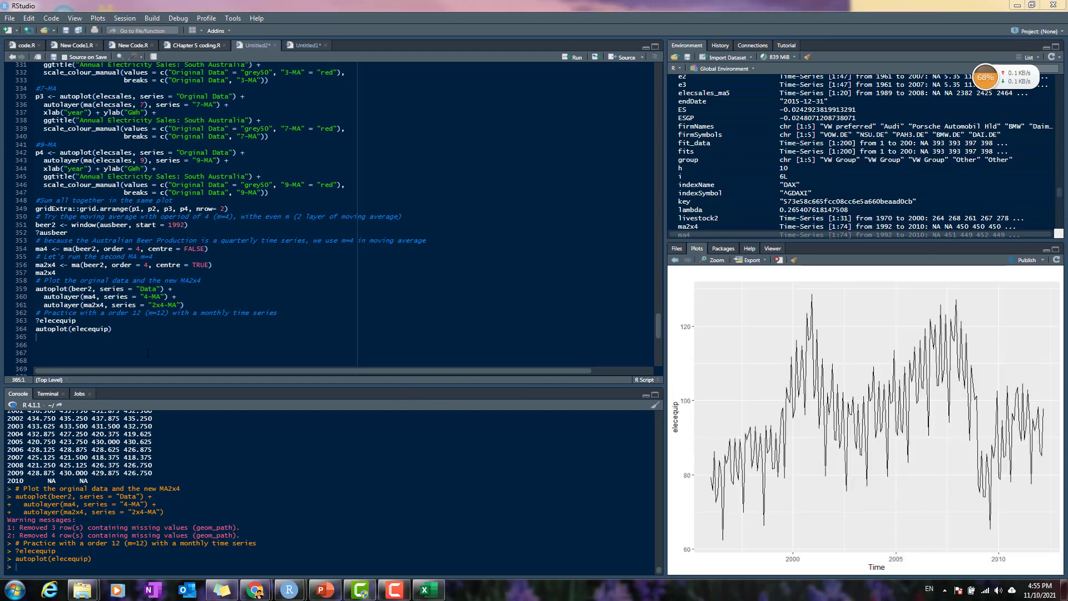
Step: Add series = "Orginal Data" to the autoplot(elecequip) call and continue the plot expression on a new line
click(78, 320)
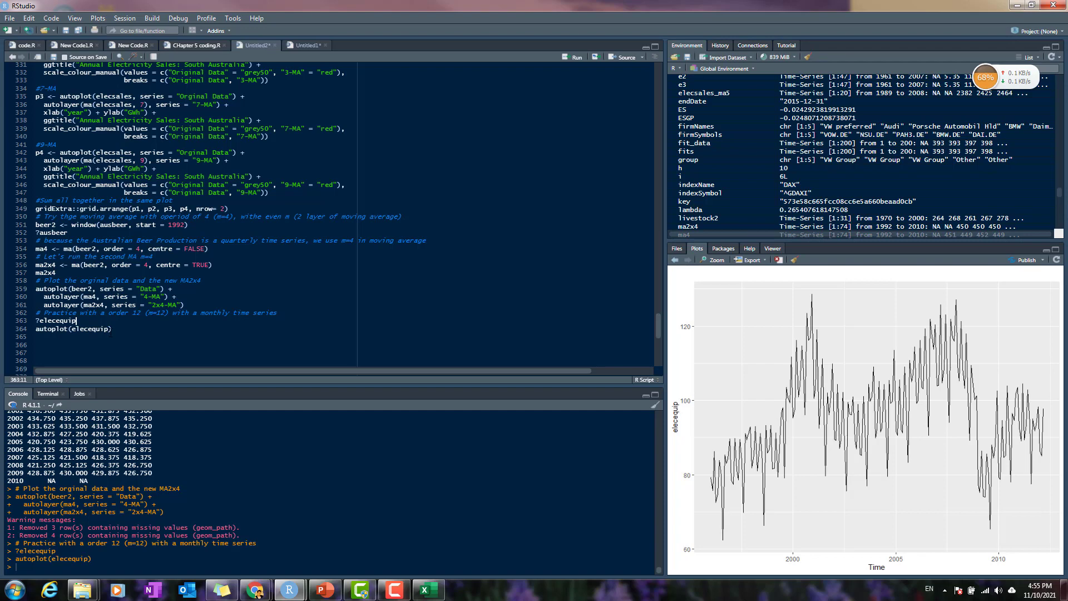
text(series = "Orginal Data") +)
key(Return)
Step: Add an autolayer call to the elecequip plot containing ma(elecequip, order = 12)
text(autola)
key(Tab)
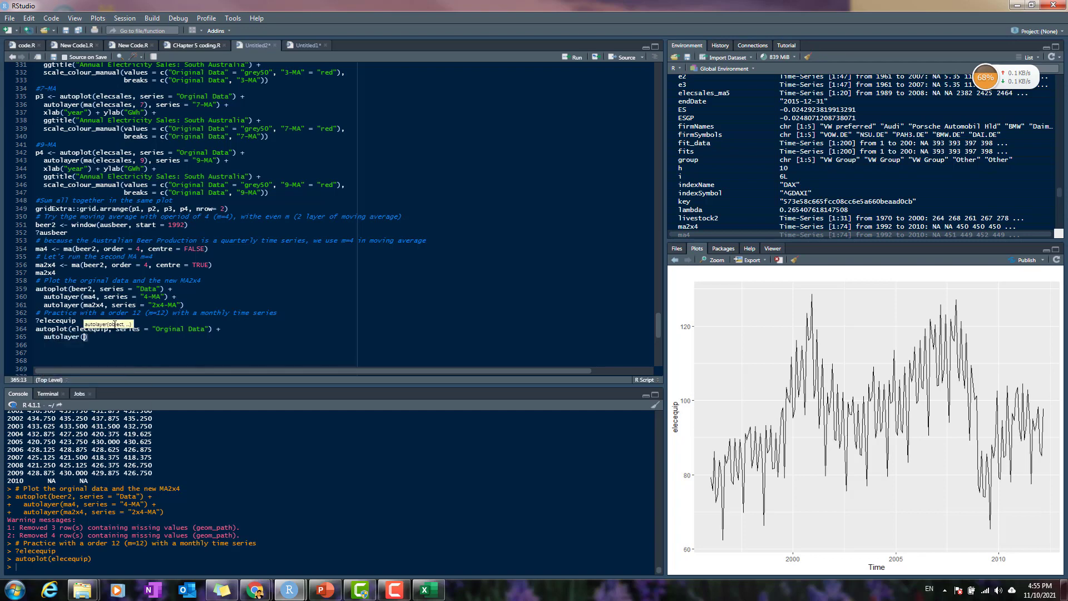
text(ma(elec)
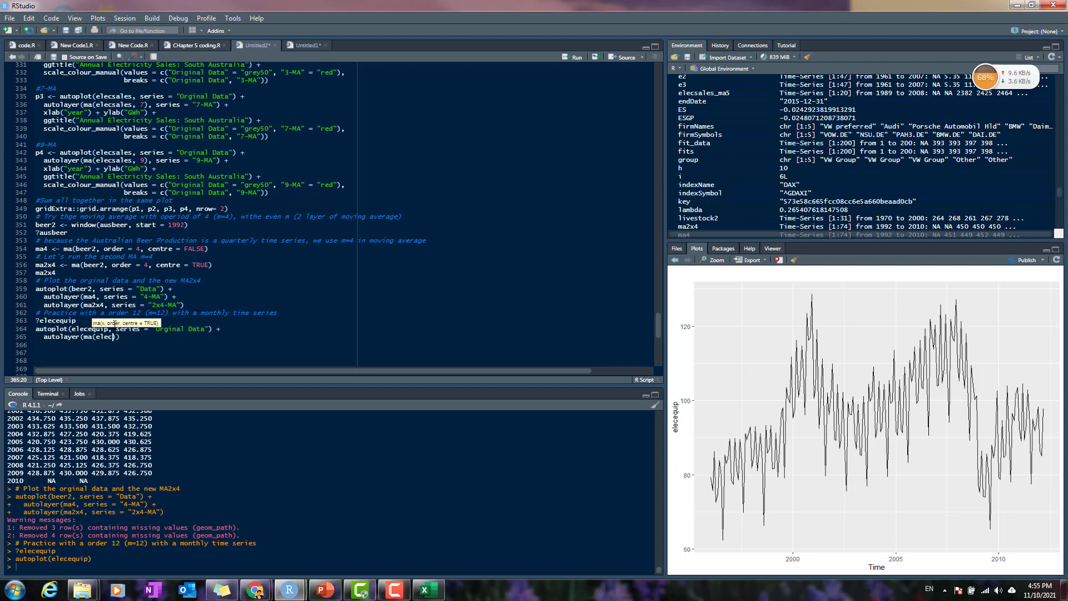
key(Down)
key(Down)
key(Down)
key(Tab)
text(, )
text(order = )
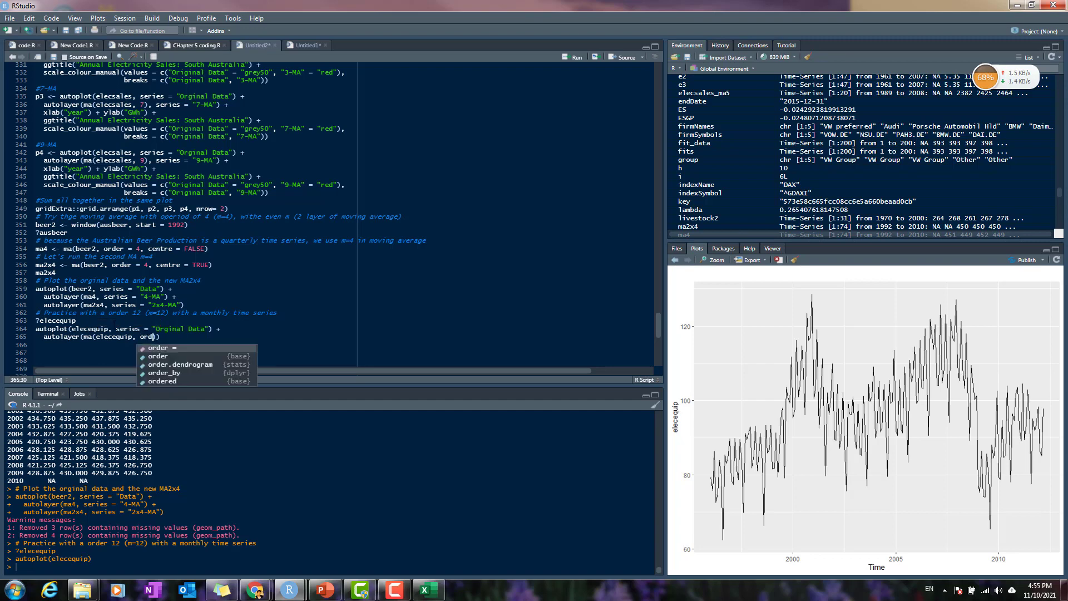
text(12)
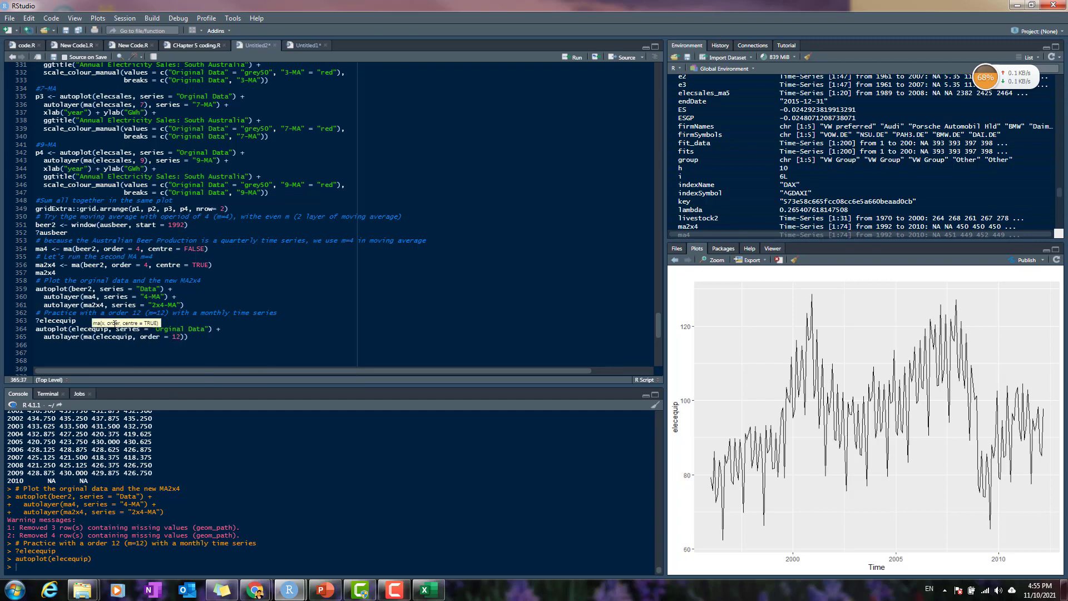
Step: Label the moving average layer with series = "12-MA" and run the elecequip plot
text())
text(, serie)
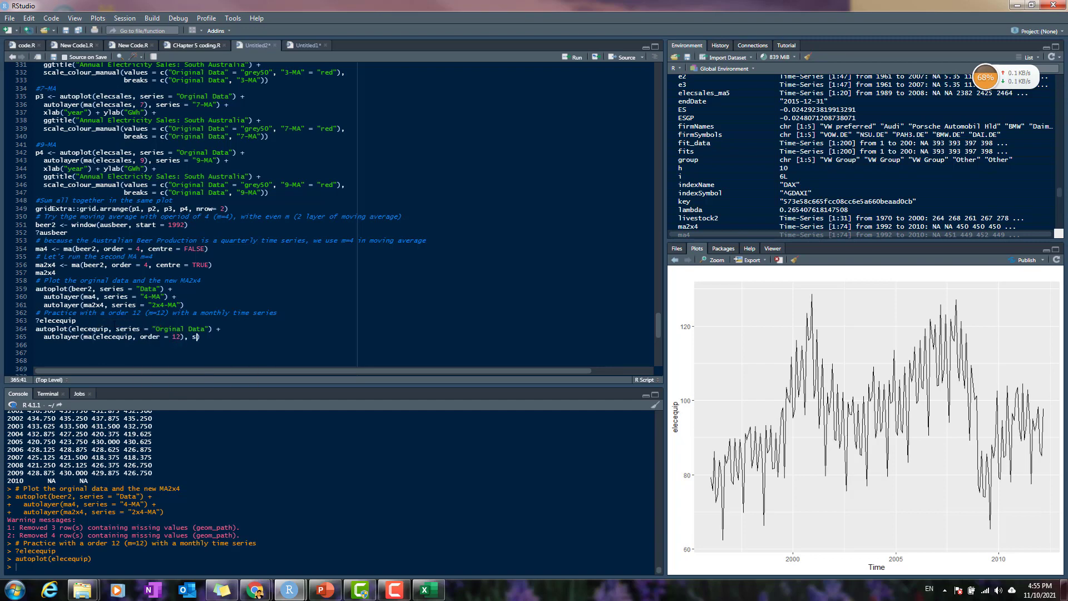
text(s)
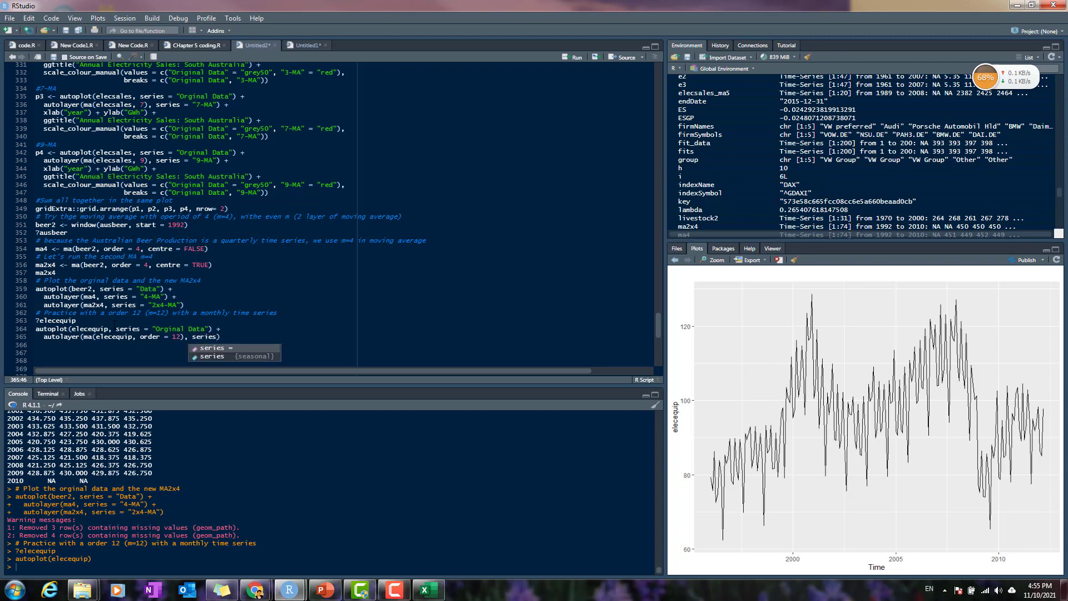
key(Return)
text(")
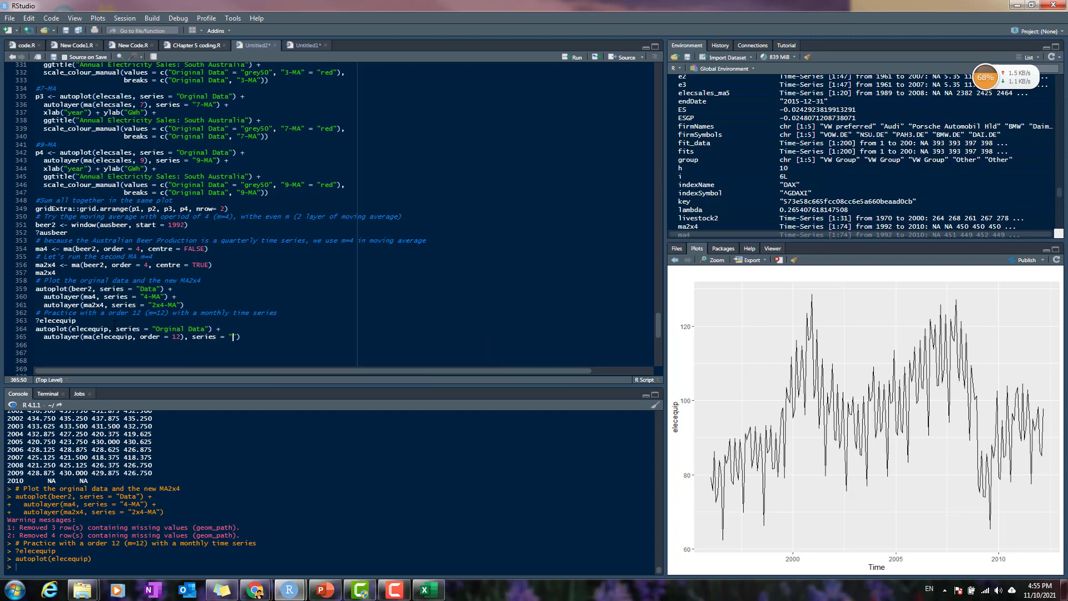
text(12-MA)
key(ctrl+Return)
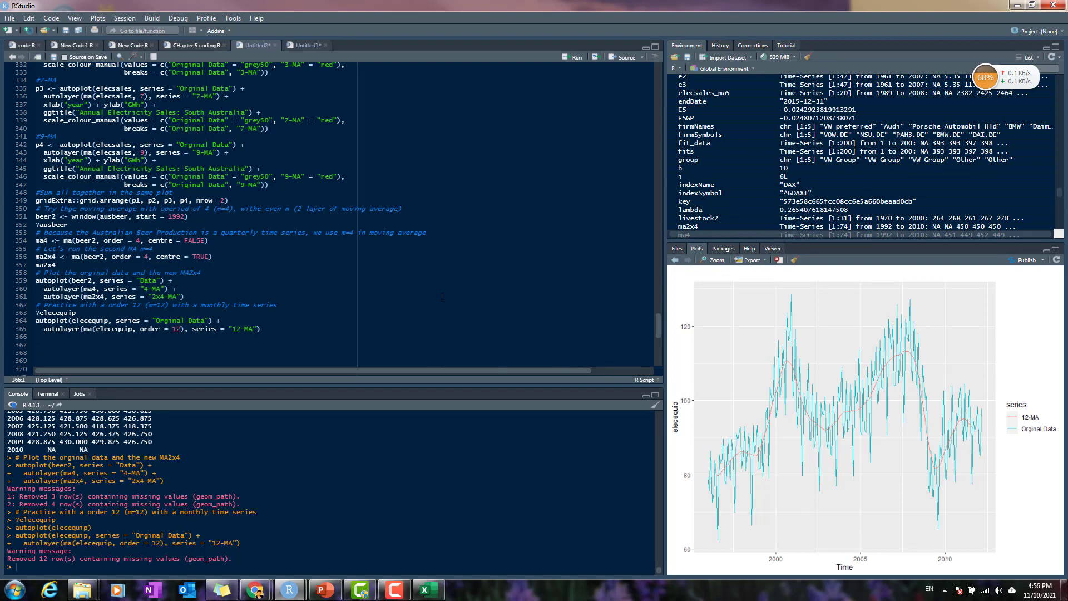
Step: Extend the elecequip plot code with xlab("Year") and ylab("New Orders Index")
click(297, 328)
text(+)
key(Return)
text(xlab("Year") +)
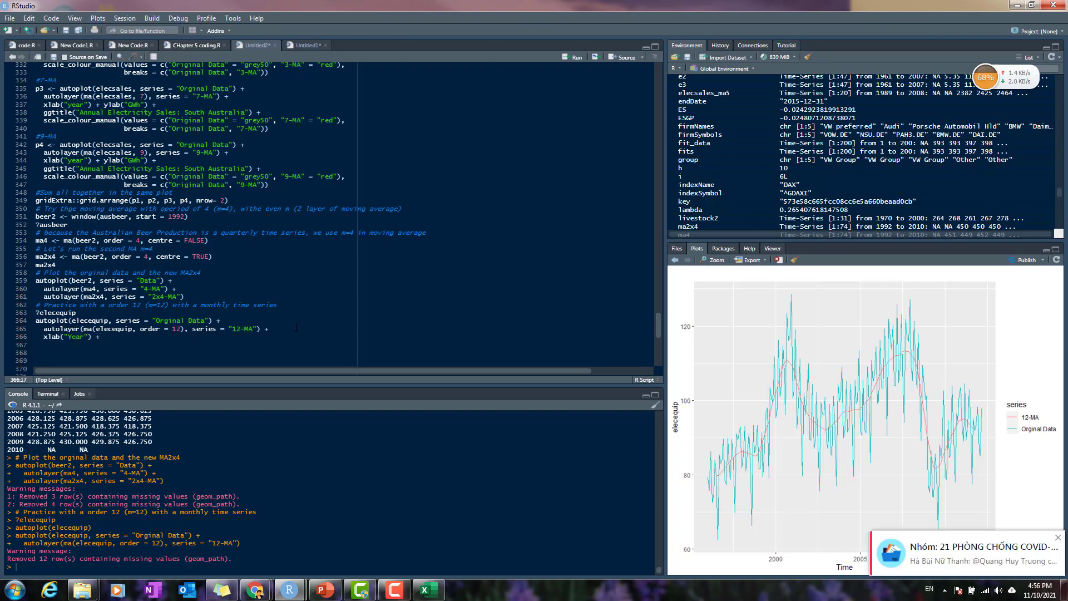
text(ylab("New Orders Index"))
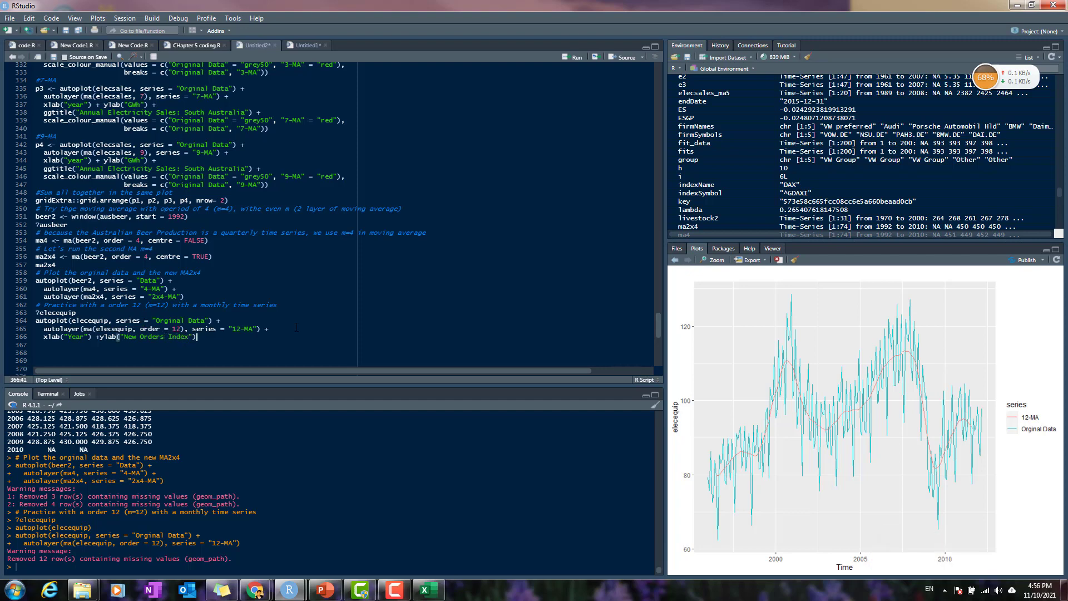
Step: Add ggtitle("Electrical Equipment Manufacturing (Euro Area)") as the next layer of the elecequip plot code
text( +)
key(Return)
text(ggti)
text(tle)
text((")
text(Electric)
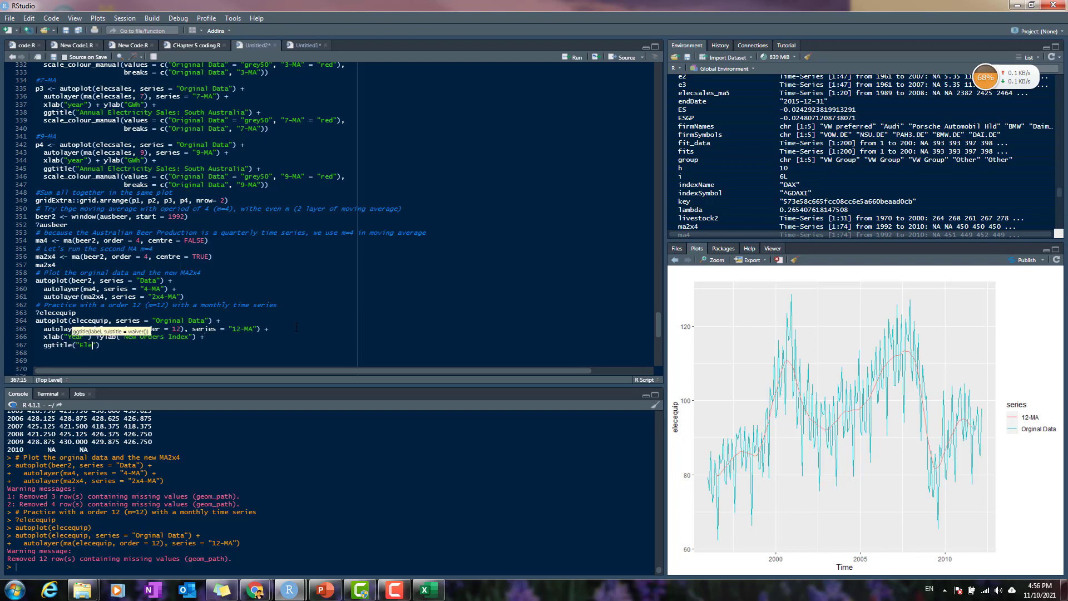
text(al Q)
key(BackSpace)
text(Equipment Manufacturing (Euro Area))
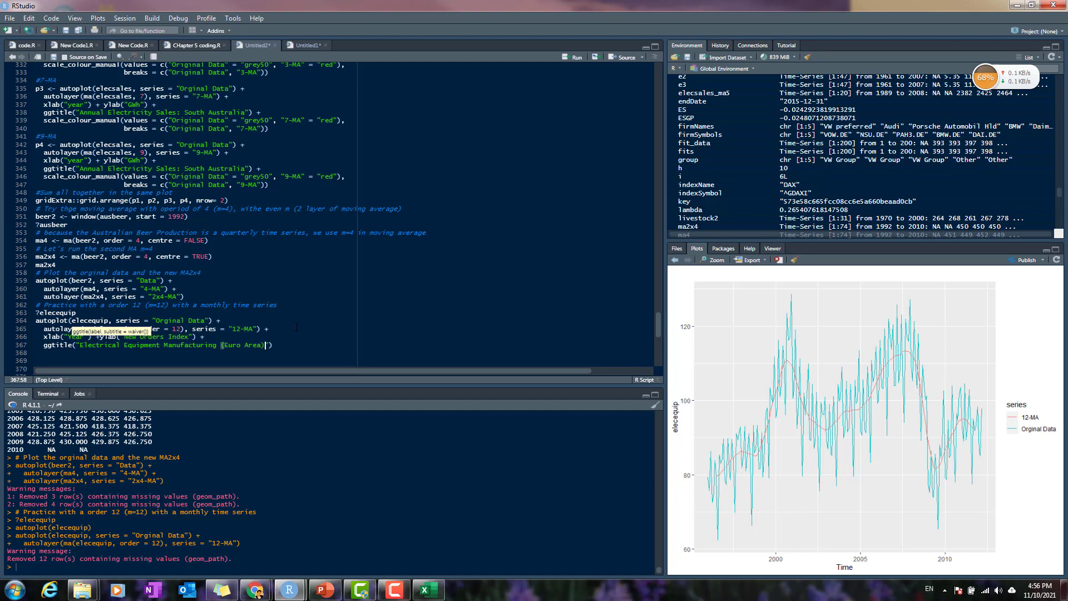
text("))
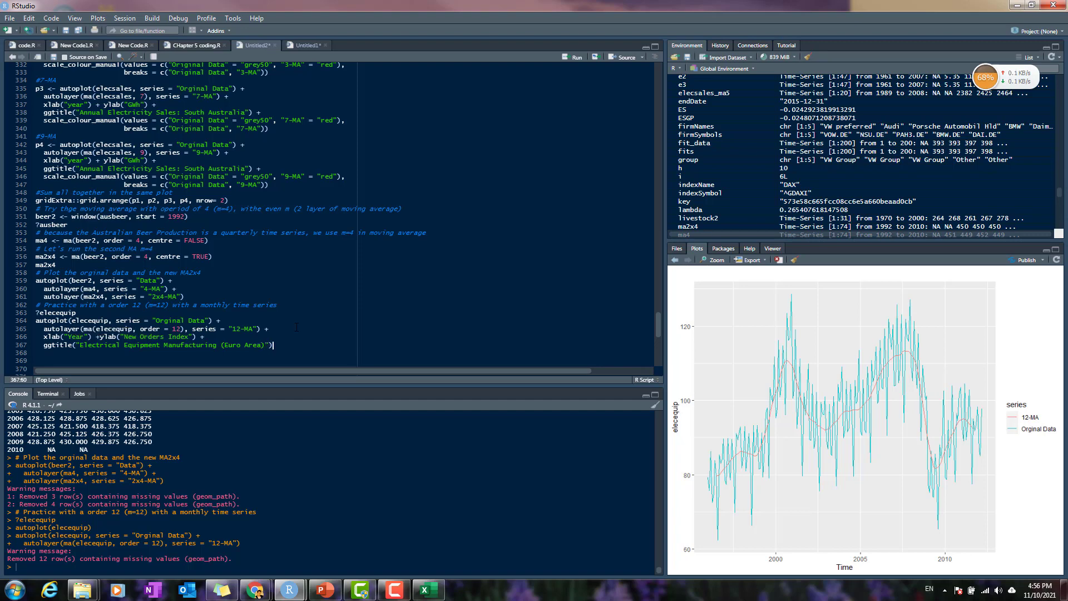
Step: Run the titled elecequip plot and append an empty scale_colour_manual() layer after its ggtitle line
key(ctrl+Return)
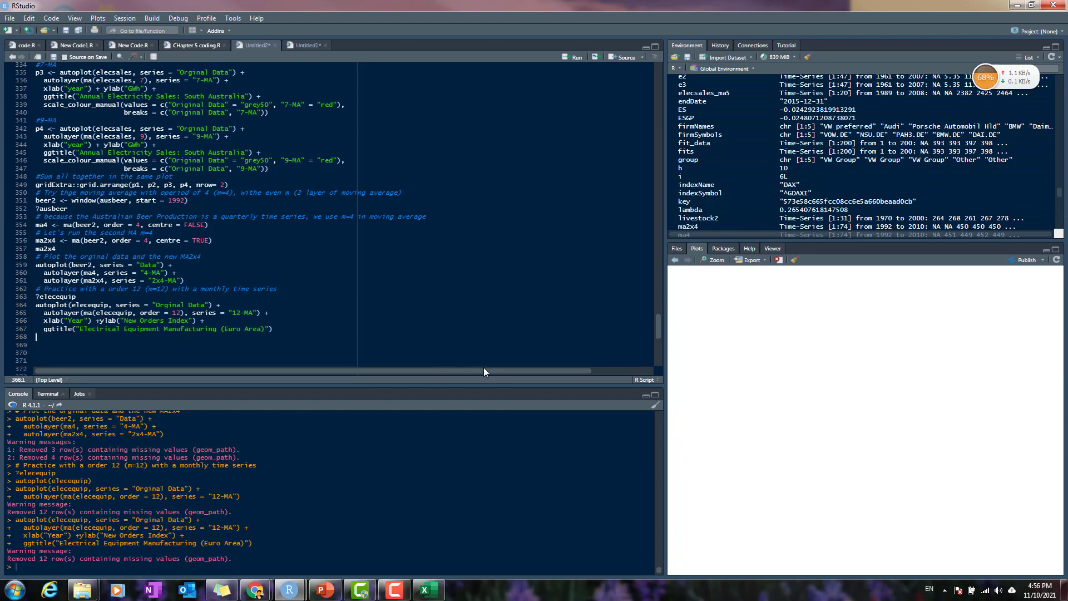
click(298, 329)
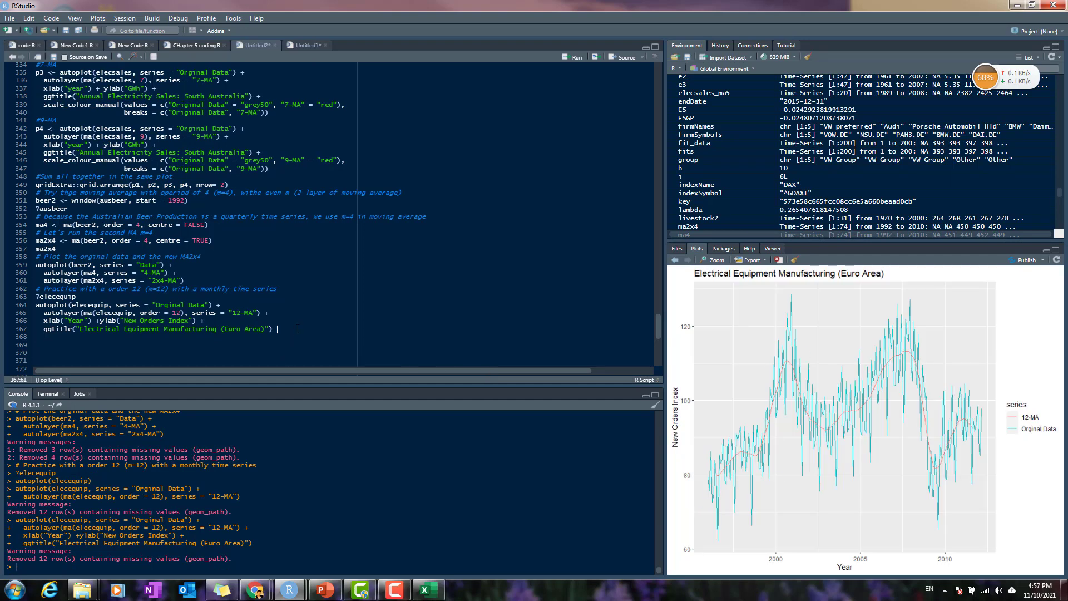
text(+)
key(Return)
text(scale)
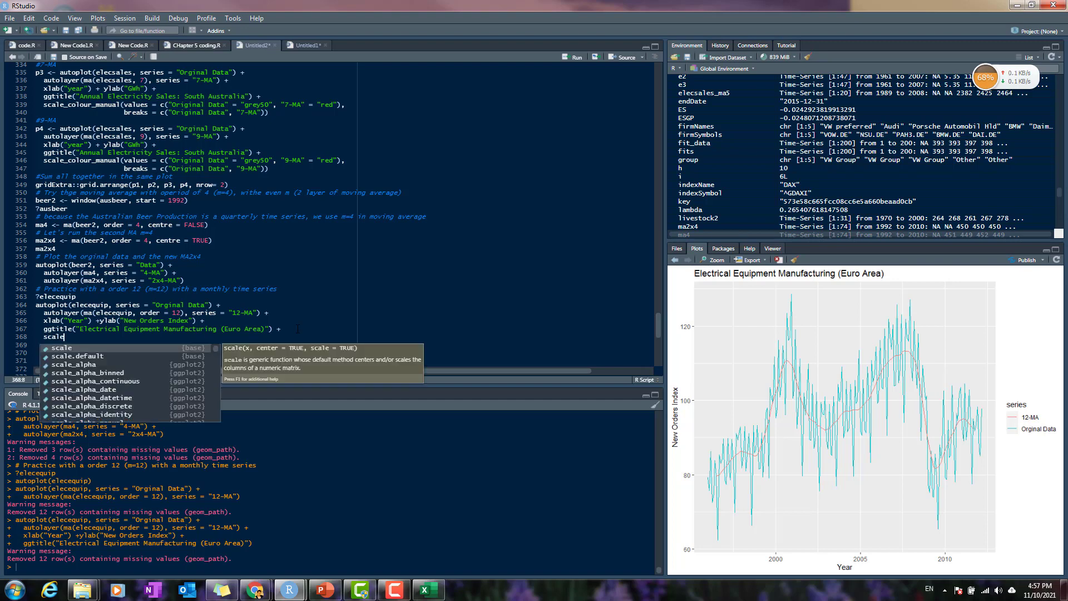
text(_colour)
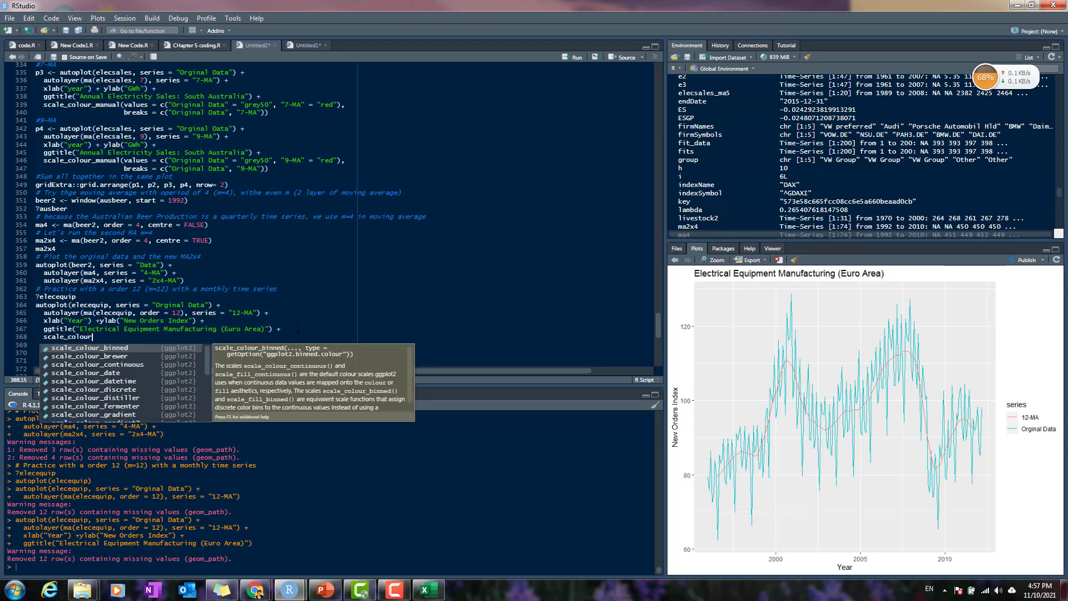
text(_manual())
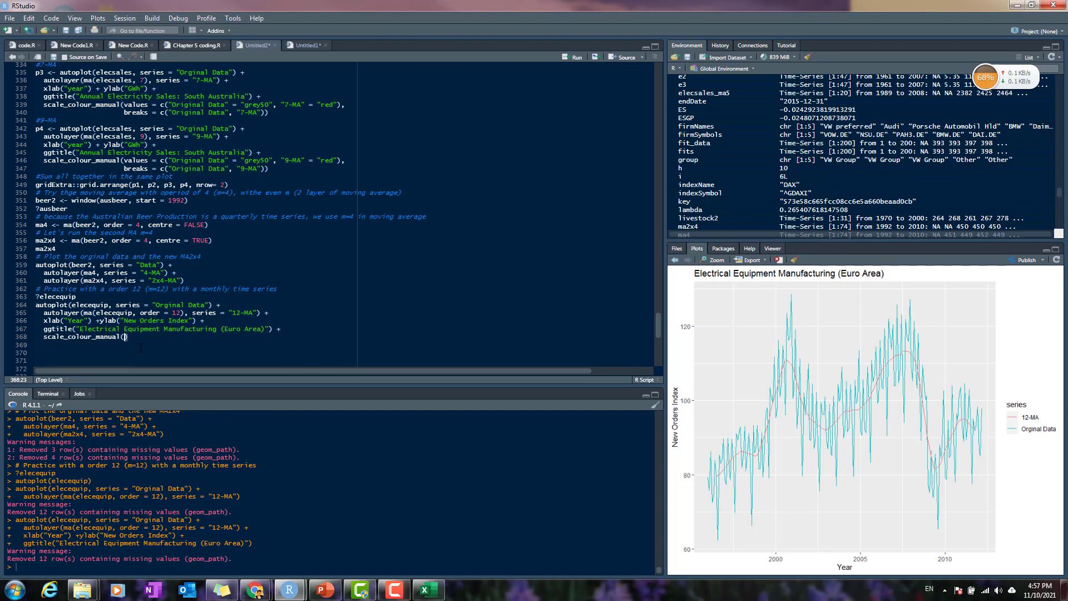
Step: Fill scale_colour_manual with values = c("Orginal Data" = "grey", "12-MA" = "red")
text(values)
key(Tab)
text(c()
text(")
text(Orginal Data")
text( = "g)
text(rey50)
key(BackSpace)
key(BackSpace)
text(, "12-MA" = "red"))
Step: Add breaks = c("Original Data", "12-MA") on a new line of scale_colour_manual and run the elecequip plot
key(Return)
text(breaks = c("Origi)
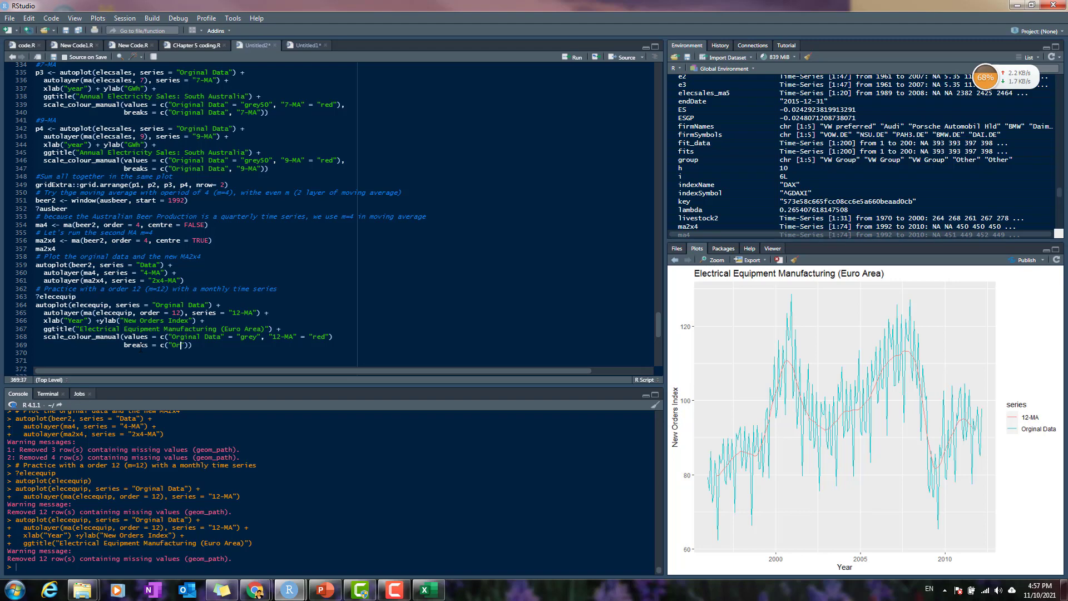
text(nal Data", "12-MA")))
key(ctrl+Return)
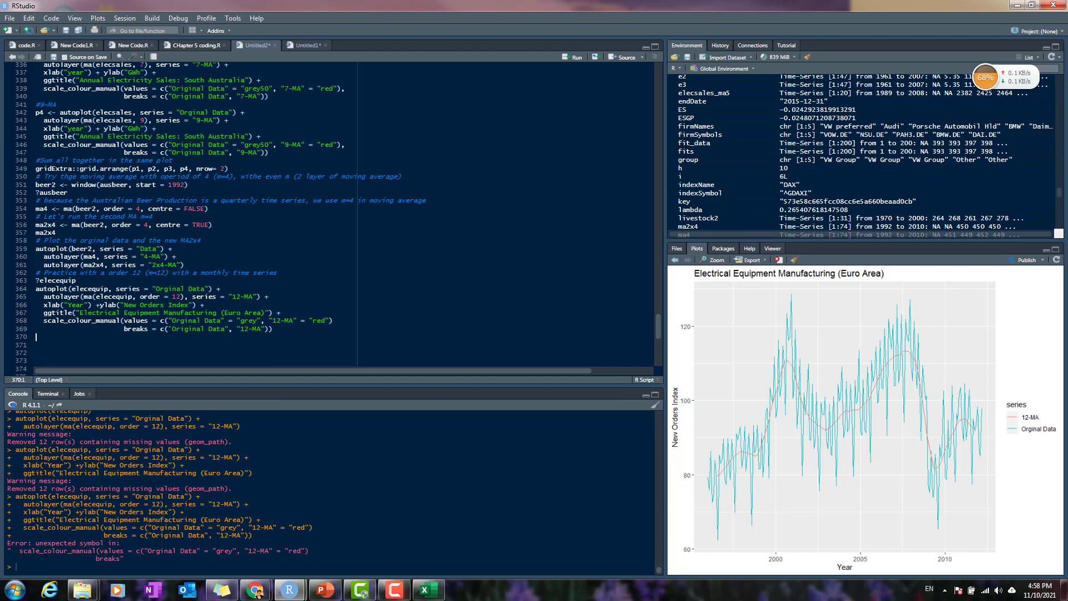
Step: Correct the series name in the scale_colour_manual values to "Original Data" and rerun the elecequip plot
click(181, 329)
click(281, 330)
click(188, 329)
click(293, 332)
click(180, 320)
text(i)
key(ctrl+Return)
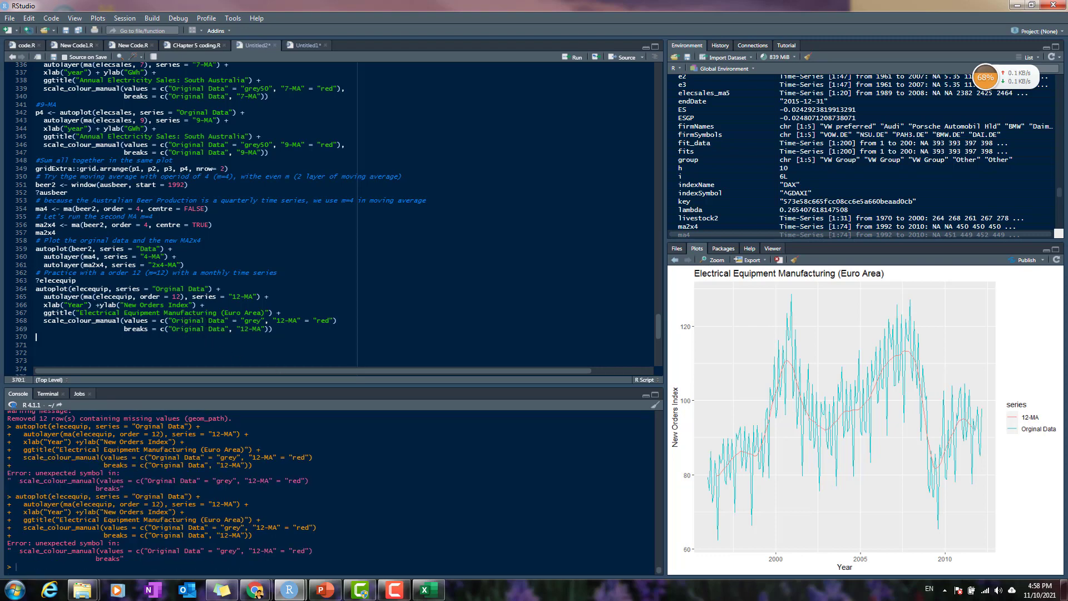
Step: Correct the series name in the autoplot(elecequip) call to "Original Data" and rerun the plot code
click(165, 289)
text(i)
key(ctrl+Return)
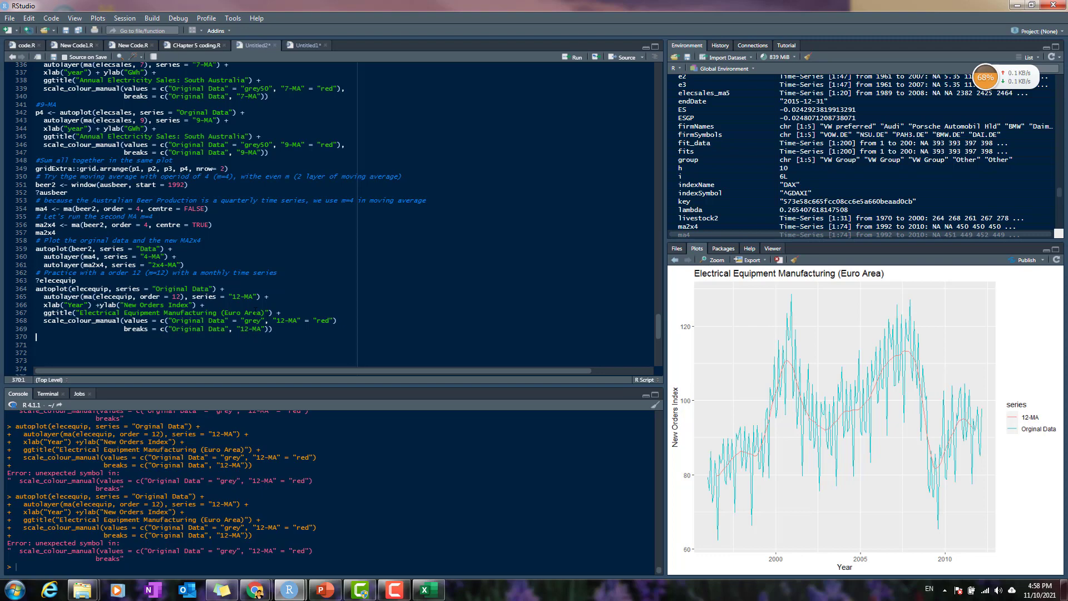
Step: Insert the missing comma after the values vector in scale_colour_manual and rerun the elecequip plot
click(294, 333)
click(153, 323)
key(End)
text(,)
key(ctrl+Return)
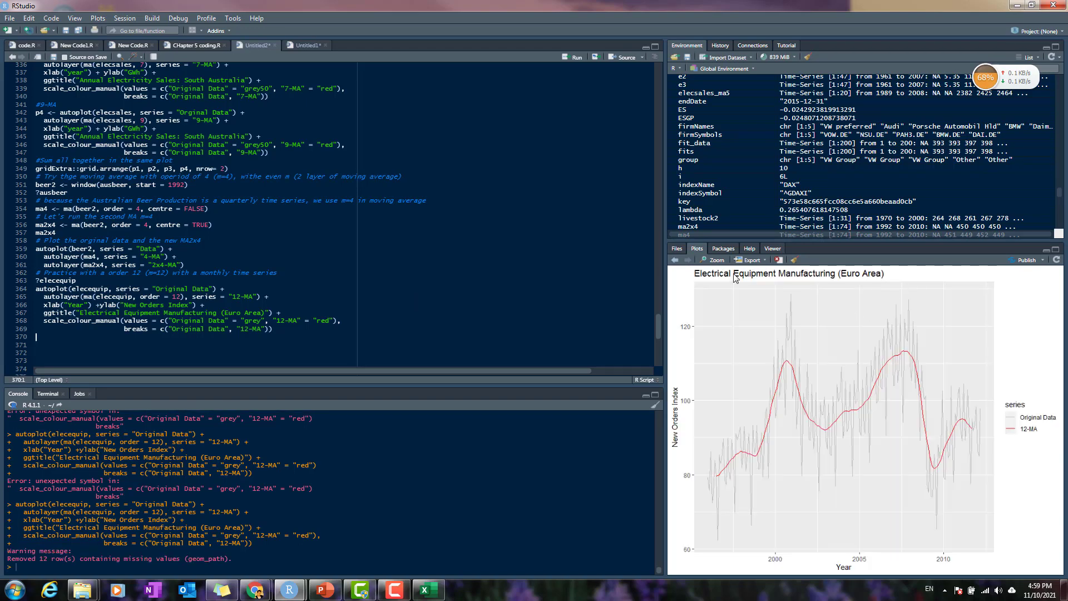
Step: Examine the elecequip plot with its 12-MA line in an enlarged view, close it and look back over the script
click(714, 260)
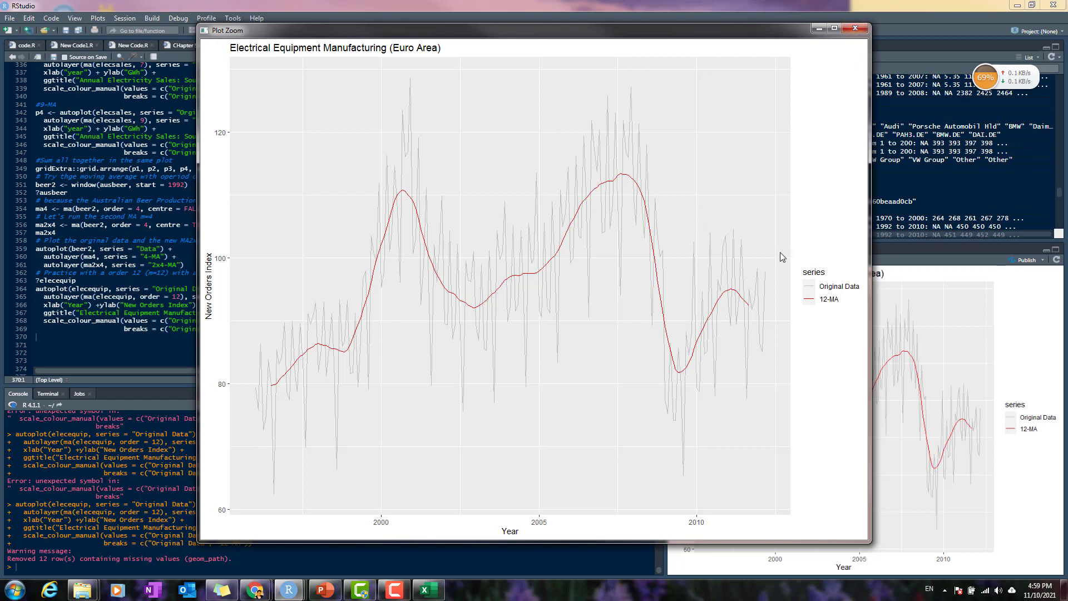
click(856, 28)
scroll(231, 296, up, 3)
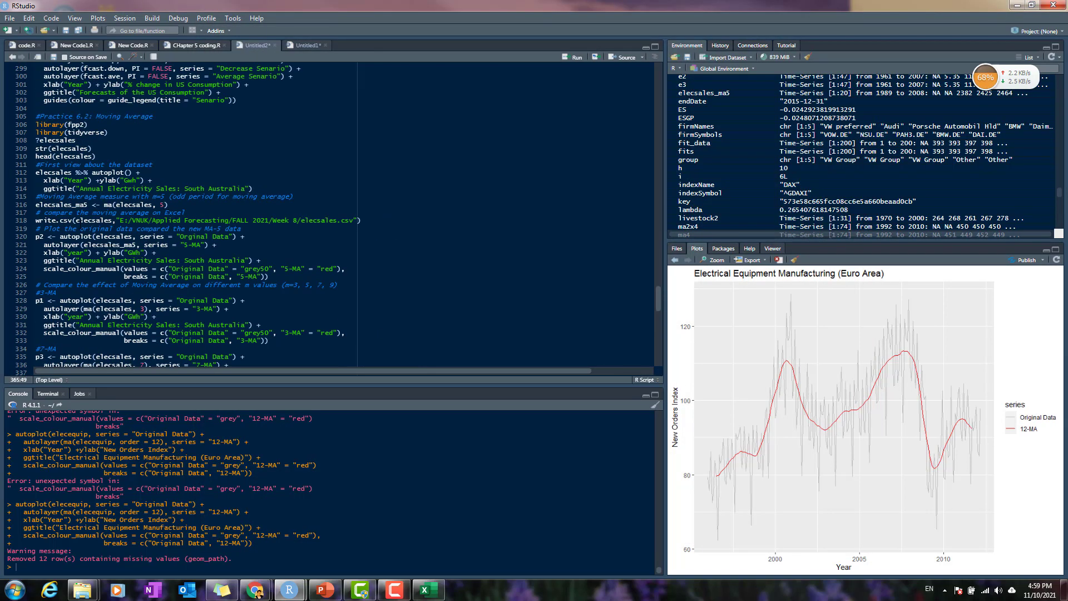
scroll(231, 296, down, 8)
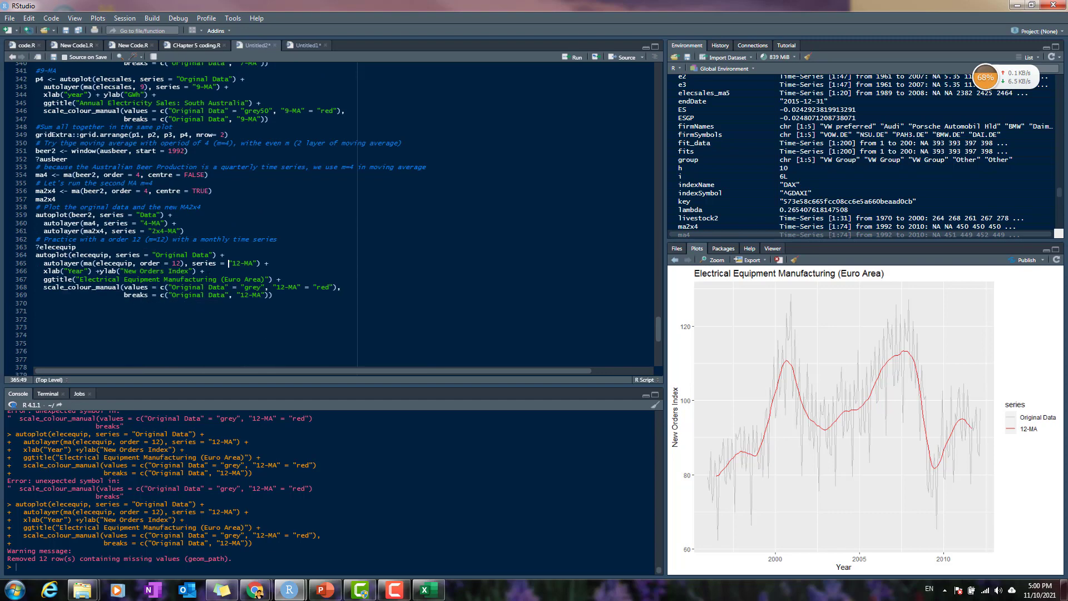